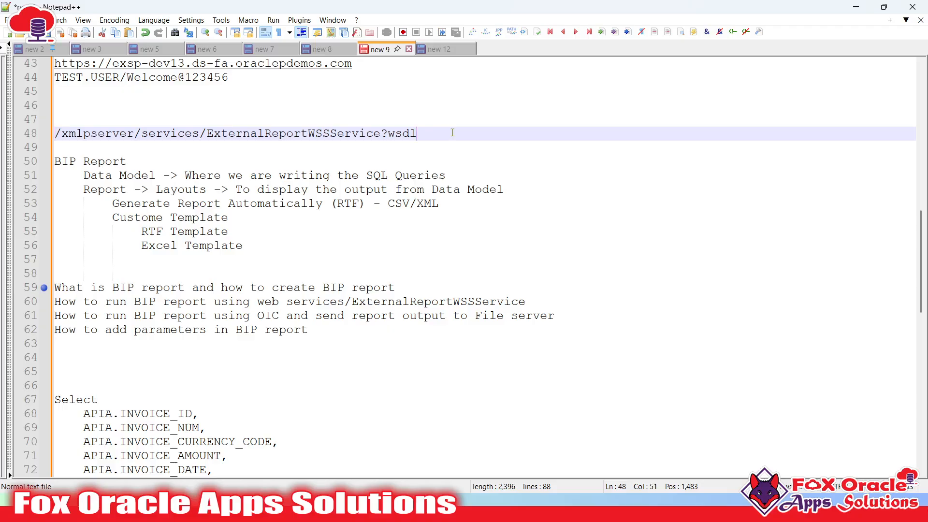
# - Add two blank lines below the ExternalReportWSSService WSDL path and highlight the service name
pyautogui.press('Return')
pyautogui.press('Return')
pyautogui.doubleClick(326, 134)
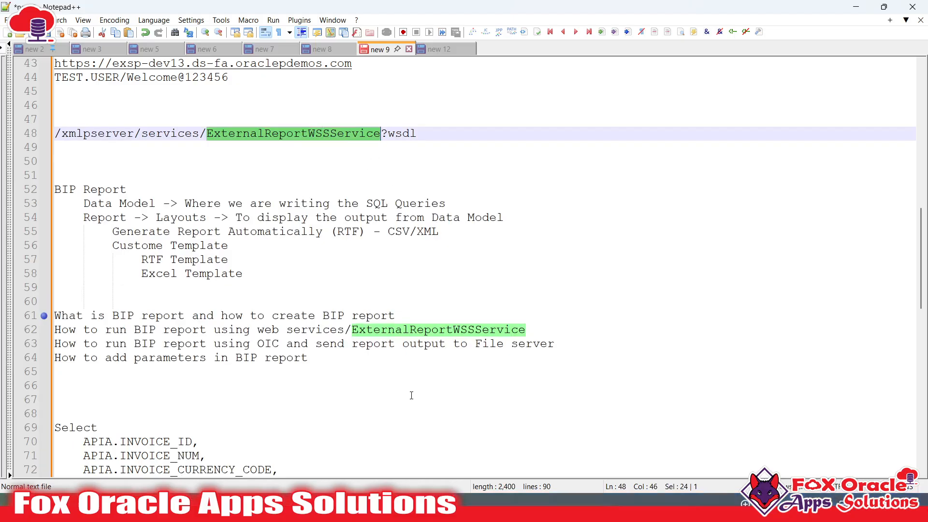
pyautogui.click(57, 134)
pyautogui.press('super')
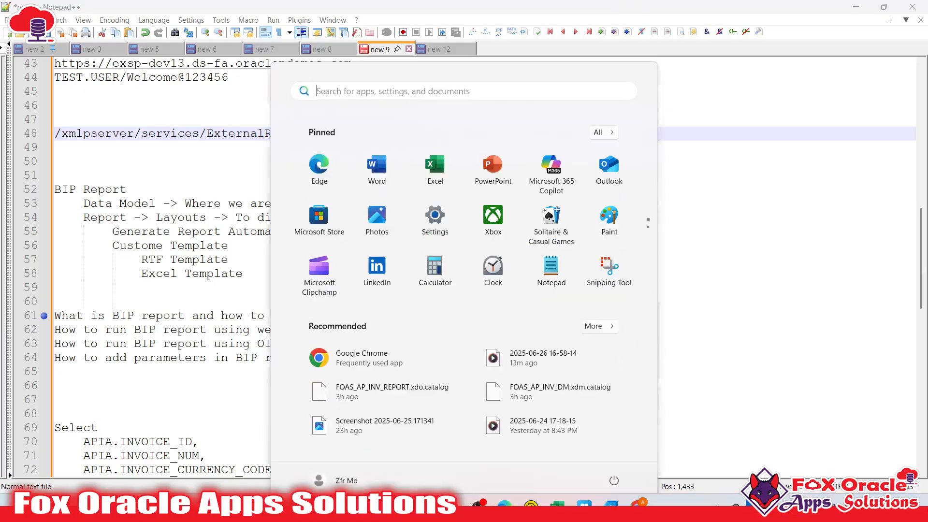
pyautogui.moveTo(611, 504)
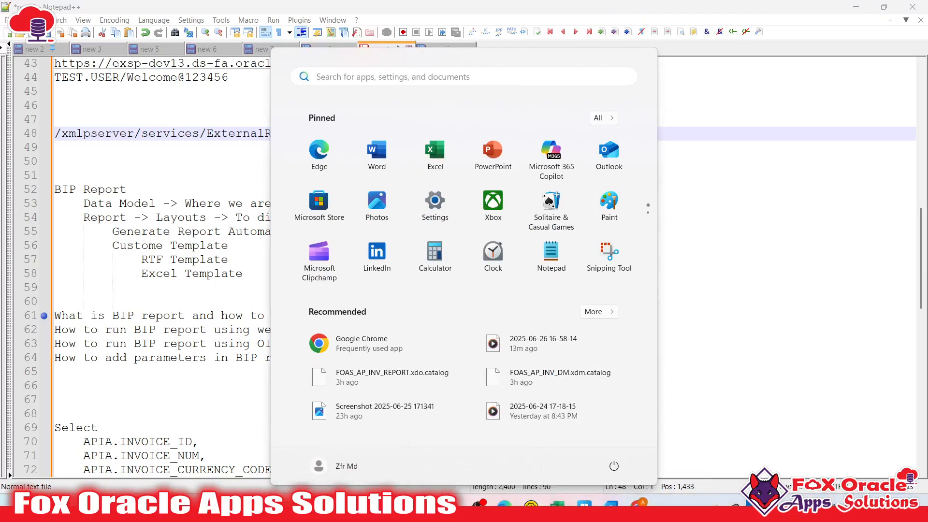
pyautogui.click(639, 504)
pyautogui.click(213, 39)
pyautogui.click(213, 39)
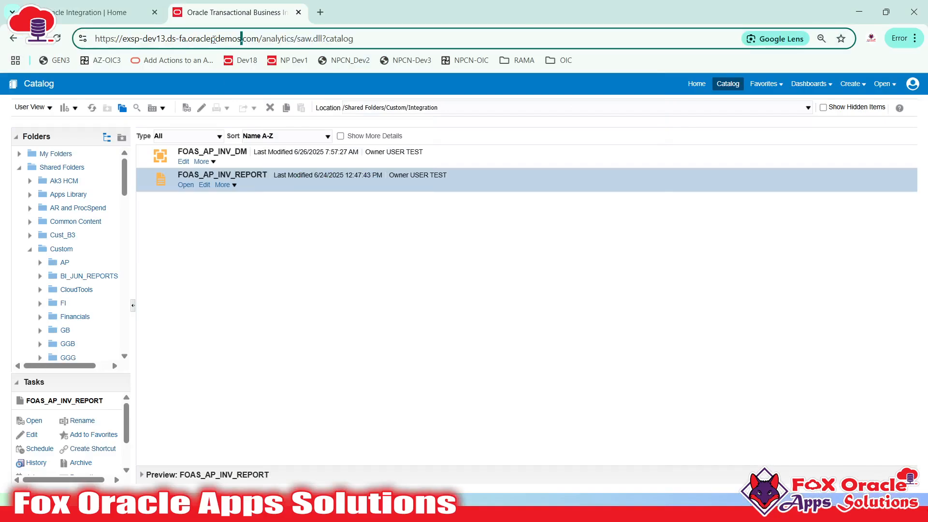
pyautogui.click(257, 180)
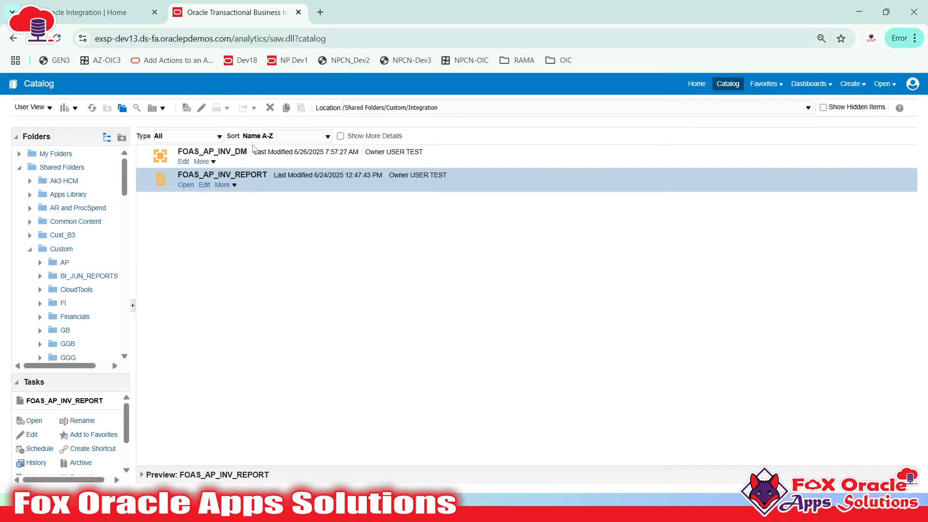
pyautogui.click(213, 38)
pyautogui.click(235, 38)
pyautogui.moveTo(259, 41); pyautogui.dragTo(92, 39)
pyautogui.hotkey('ctrl', 'c')
# - In Notepad++, paste the base URL before /xmlpserver/services/ExternalReportWSSService?wsdl and remove the duplicate slash
pyautogui.press('super')
pyautogui.hotkey('alt', 'Tab')
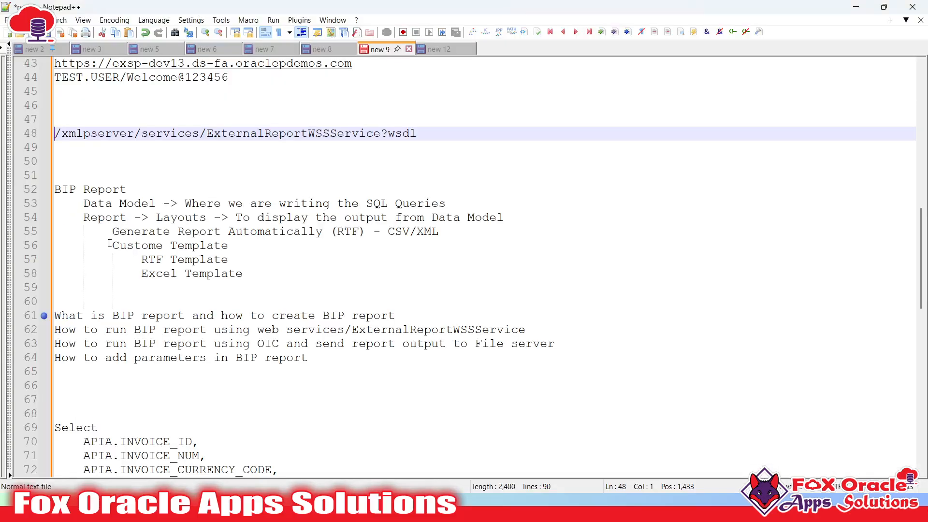
pyautogui.hotkey('ctrl', 'v')
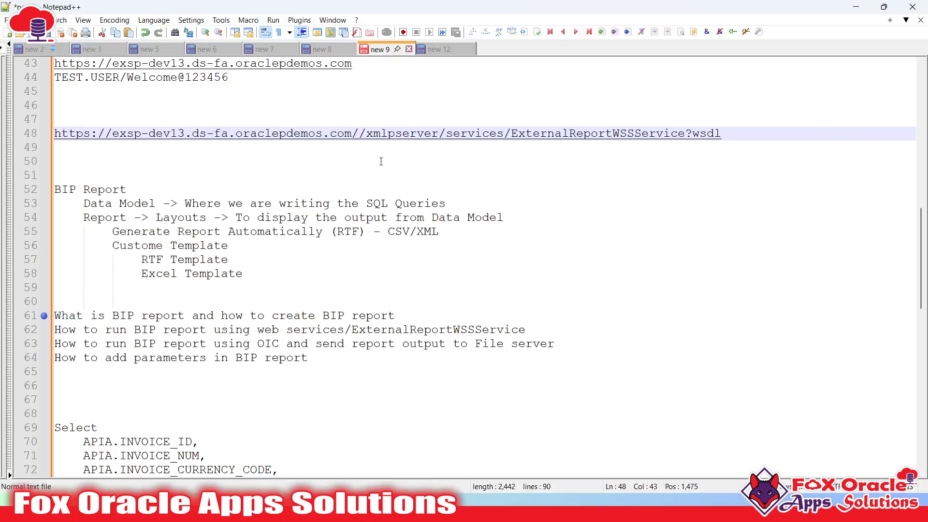
pyautogui.press('BackSpace')
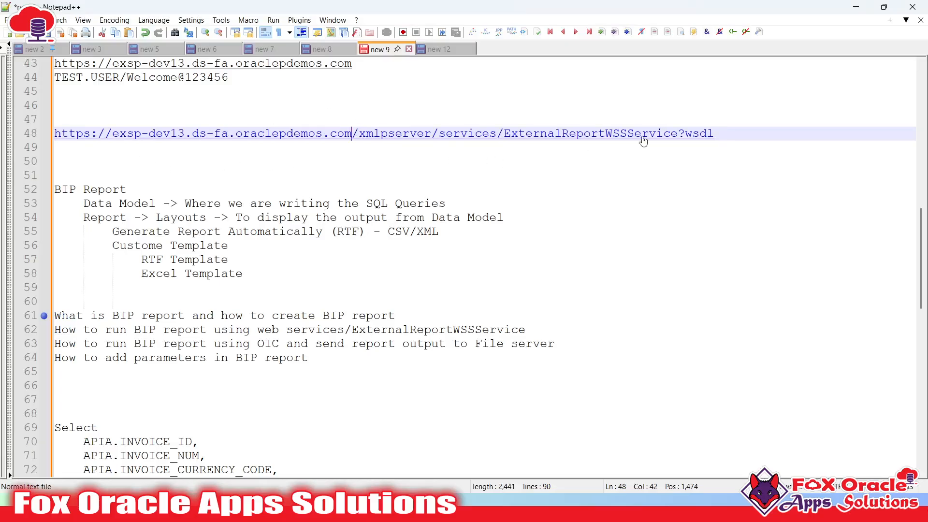
pyautogui.moveTo(715, 134); pyautogui.dragTo(45, 140)
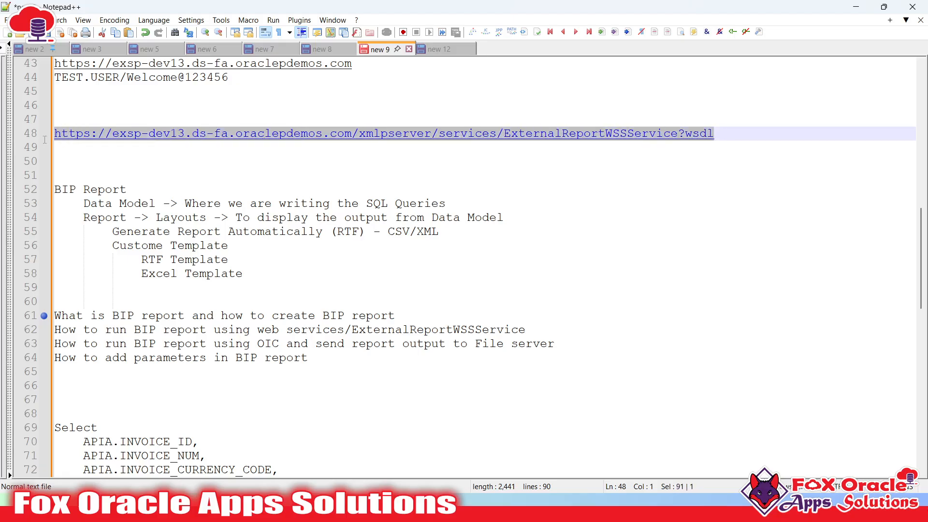
pyautogui.click(210, 157)
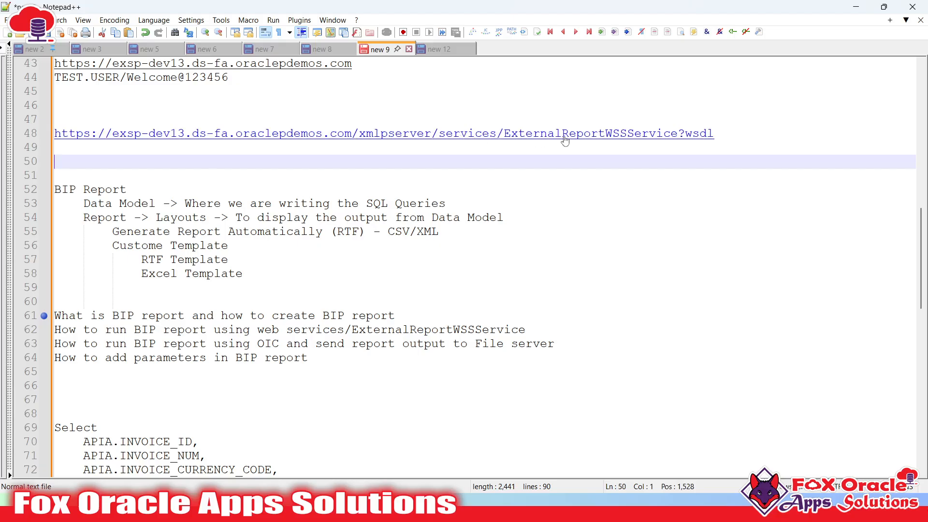
# - Copy the complete ExternalReportWSSService WSDL URL from the notes and load it in a new Chrome tab
pyautogui.moveTo(714, 140); pyautogui.dragTo(50, 137)
pyautogui.hotkey('ctrl', 'c')
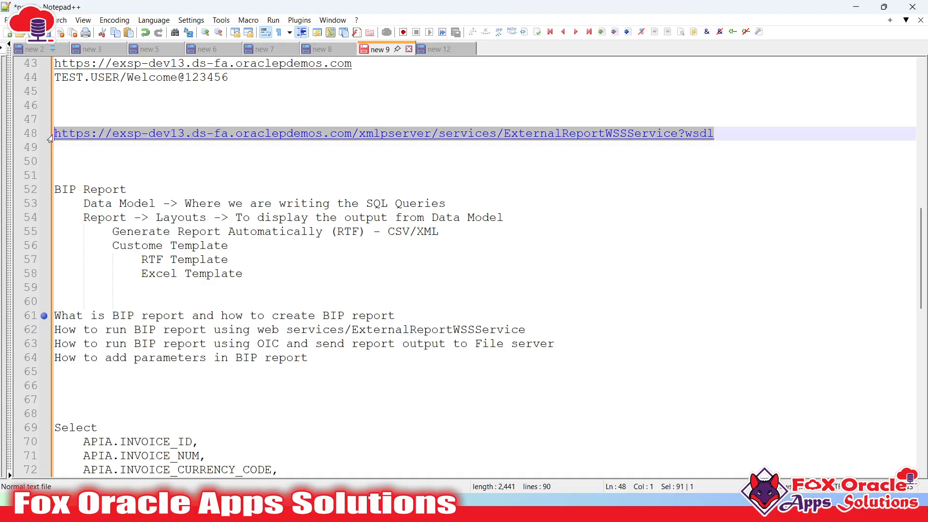
pyautogui.hotkey('alt', 'Tab')
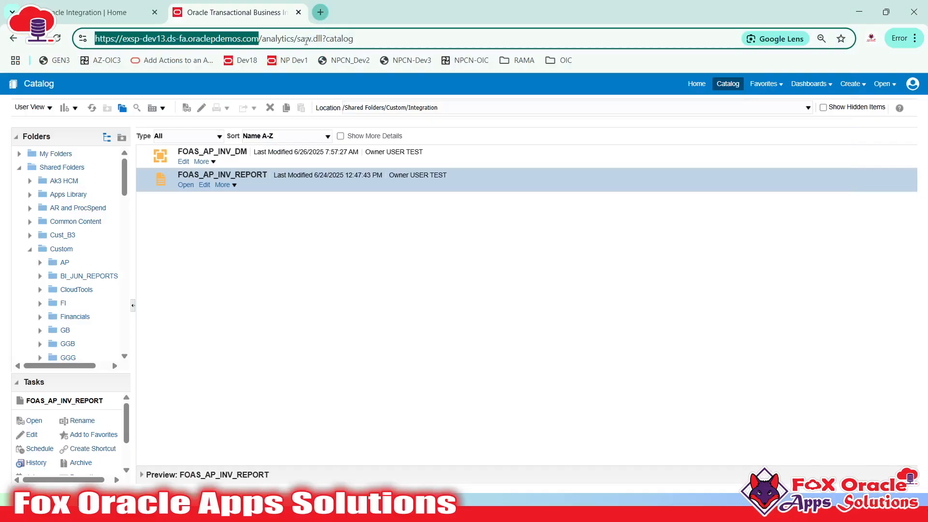
pyautogui.click(320, 12)
pyautogui.hotkey('ctrl', 'v')
pyautogui.press('Return')
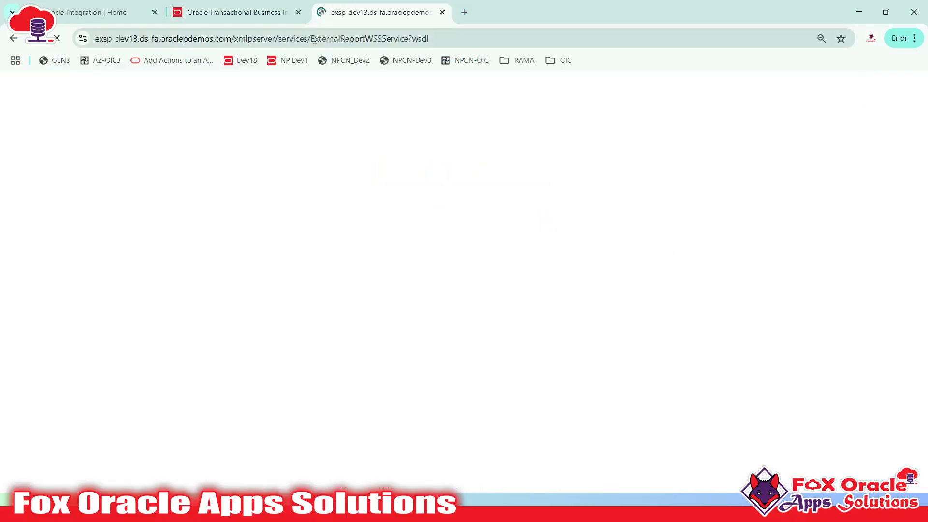
# - Look through the WSDL's security policies and report operations, and examine the service name in its URL
pyautogui.scroll(-15, 117, 287)
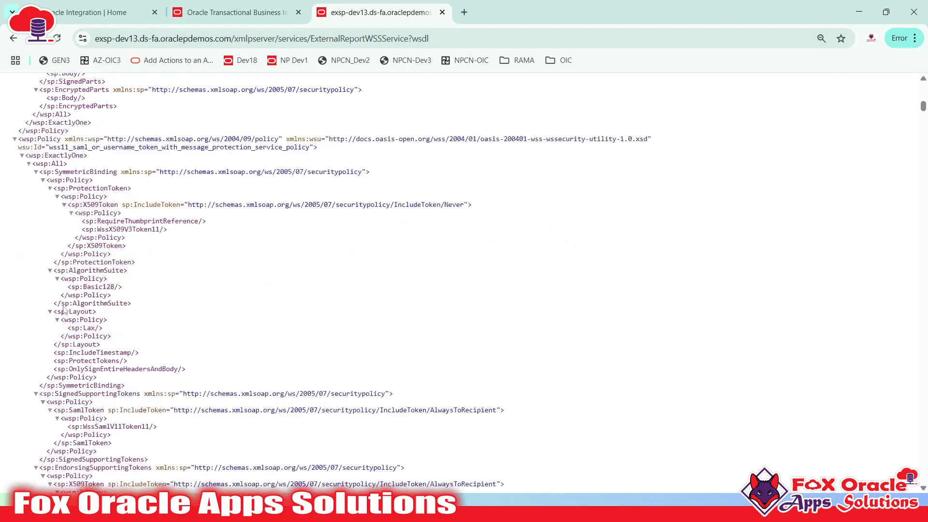
pyautogui.scroll(-15, 117, 288)
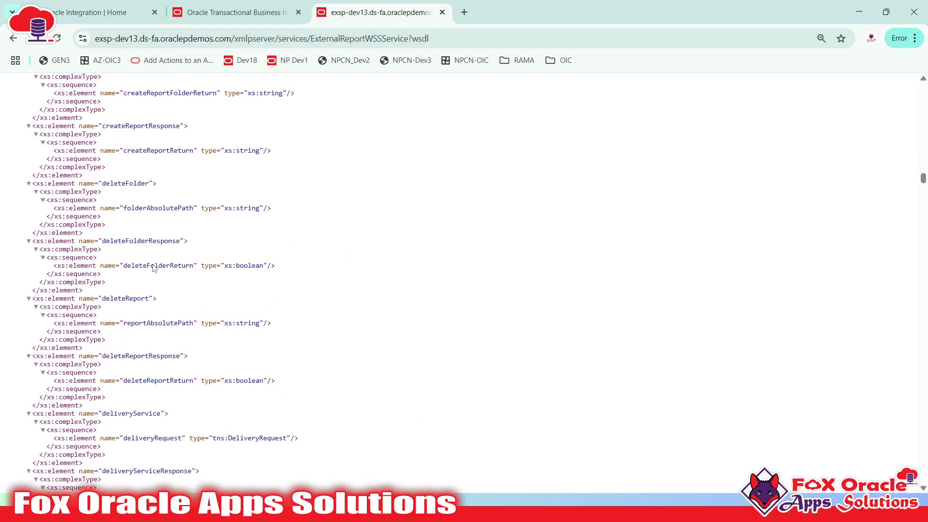
pyautogui.scroll(-15, 154, 264)
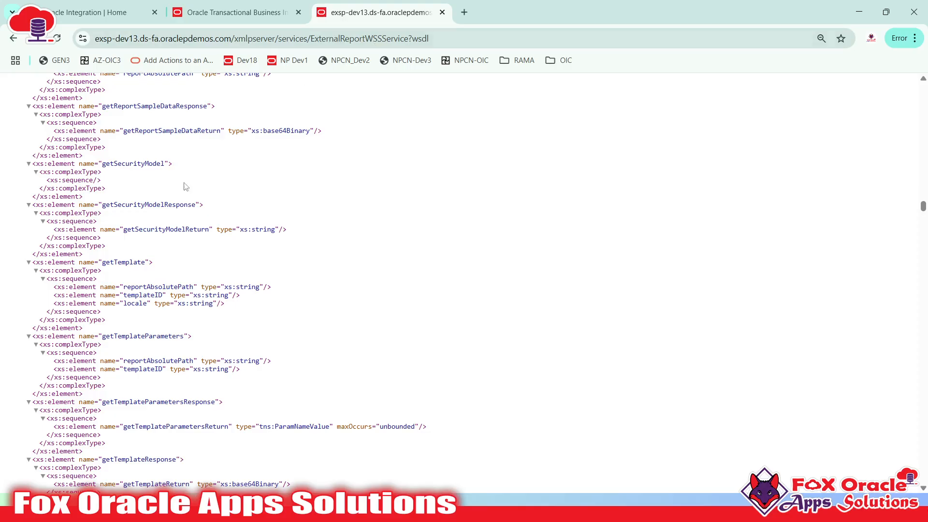
pyautogui.scroll(18, 186, 197)
pyautogui.scroll(10, 278, 81)
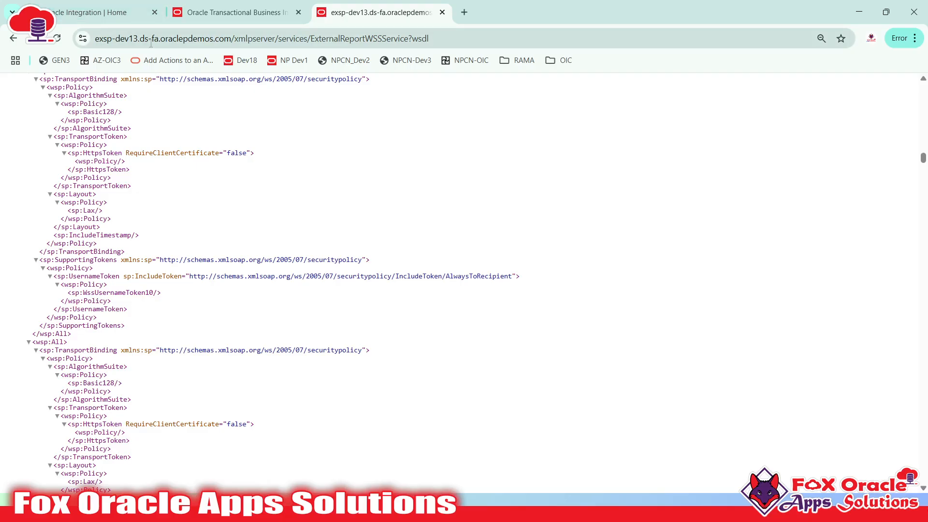
pyautogui.moveTo(325, 38); pyautogui.dragTo(459, 40)
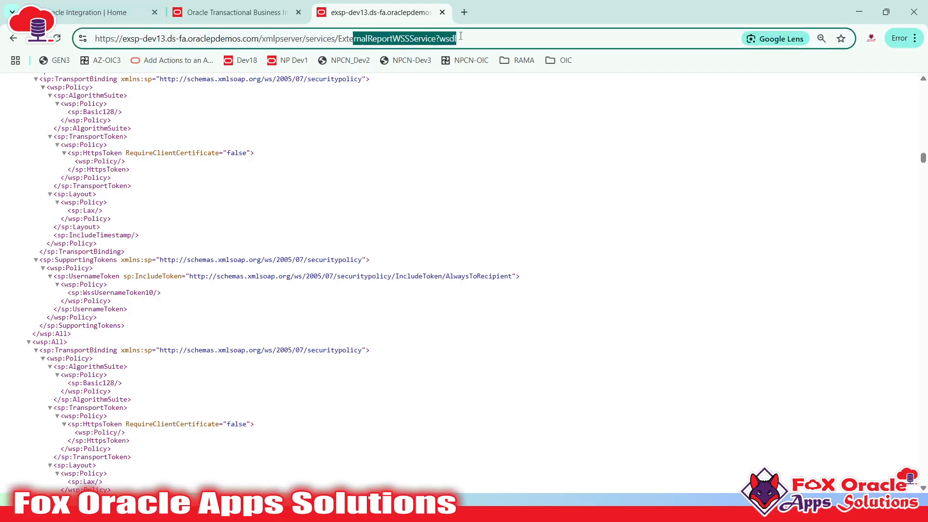
pyautogui.click(459, 39)
pyautogui.press('super')
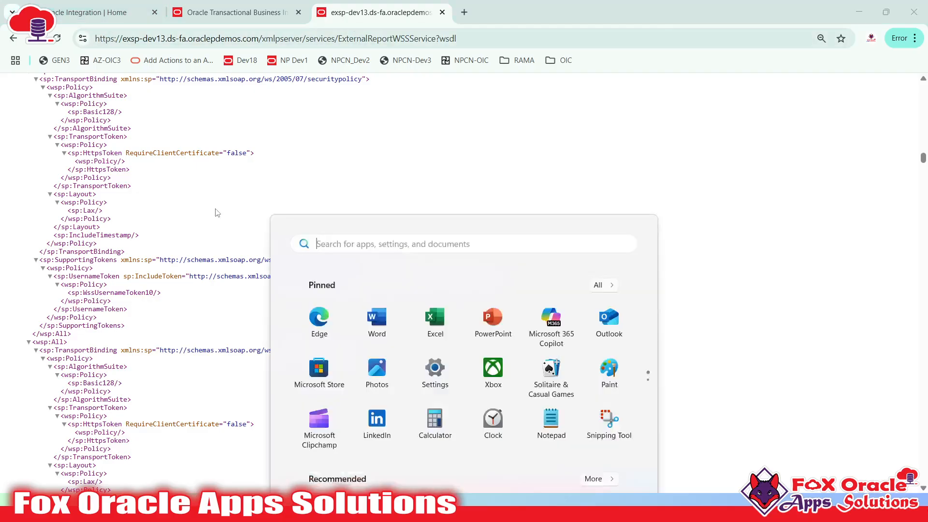
pyautogui.click(260, 43)
pyautogui.click(276, 40)
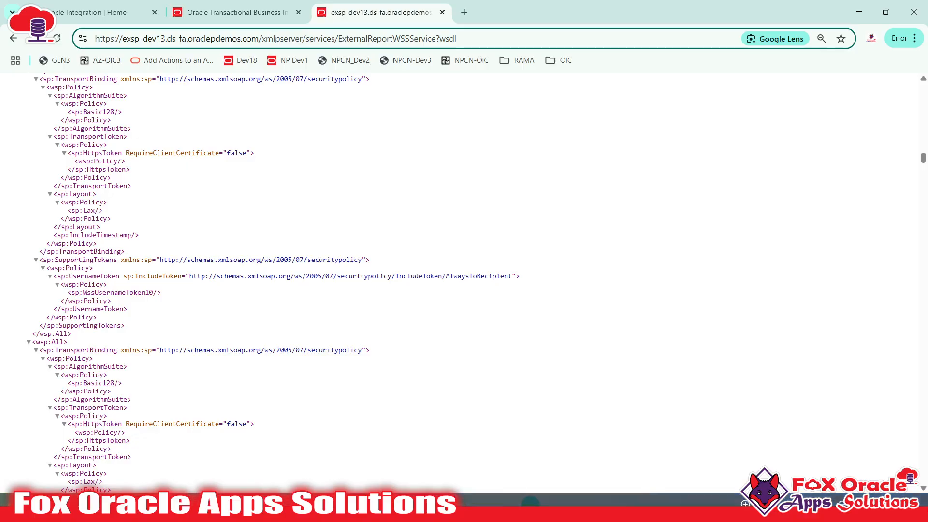
# - Switch to Postman and highlight the endpoint URL of the Create AP Invoice request
pyautogui.press('super')
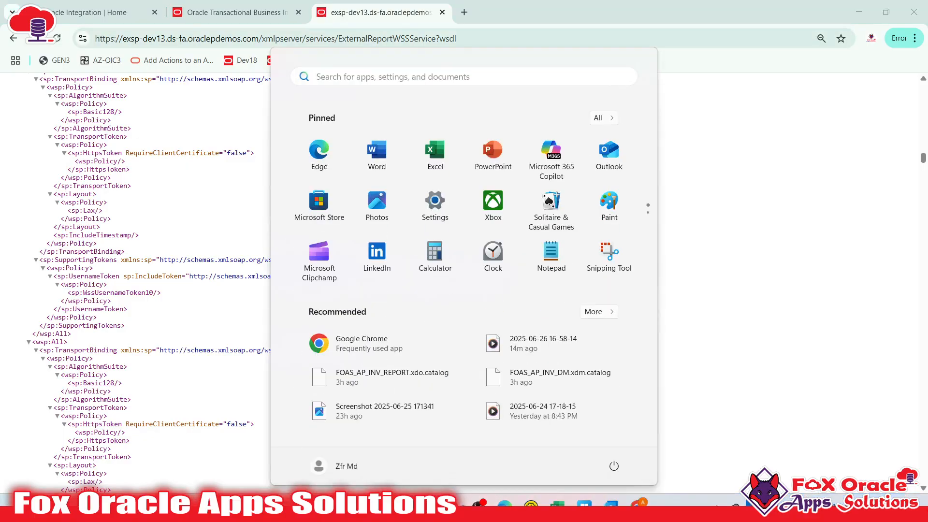
pyautogui.click(452, 508)
pyautogui.click(469, 213)
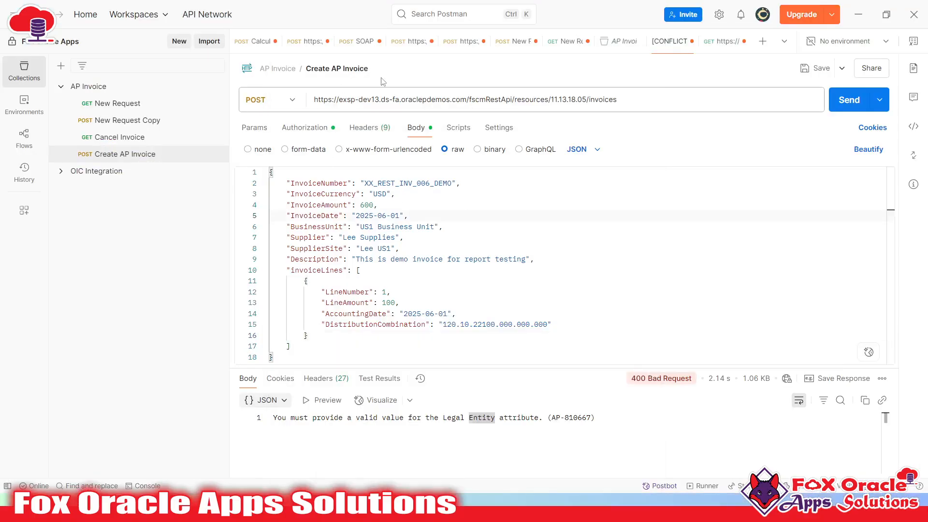
pyautogui.click(360, 92)
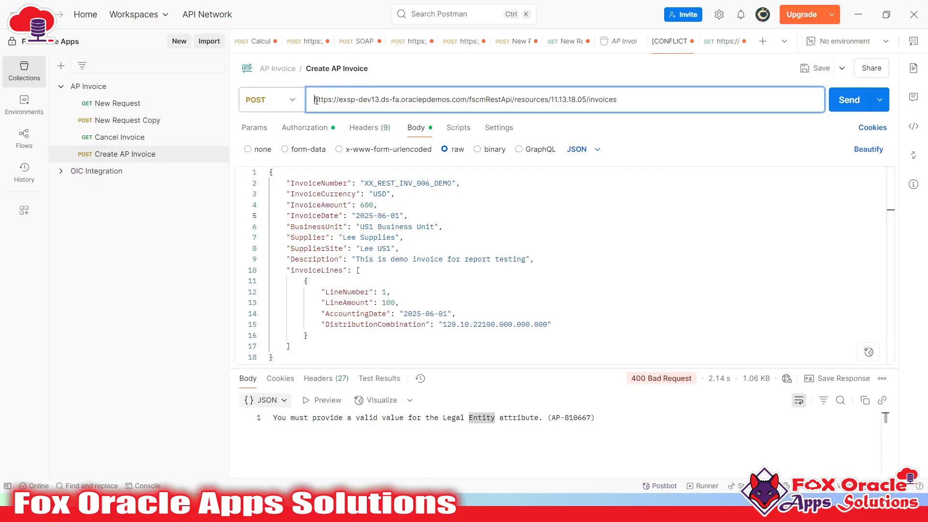
pyautogui.moveTo(316, 100); pyautogui.dragTo(618, 100)
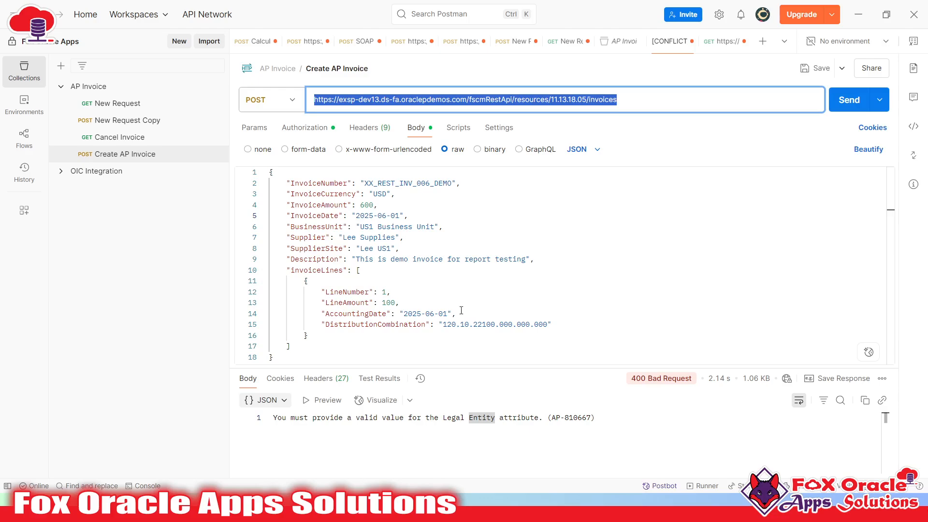
# - Return to Notepad++ and insert the heading "SOAP to invoice BIP report:" above the WSDL URL
pyautogui.press('super')
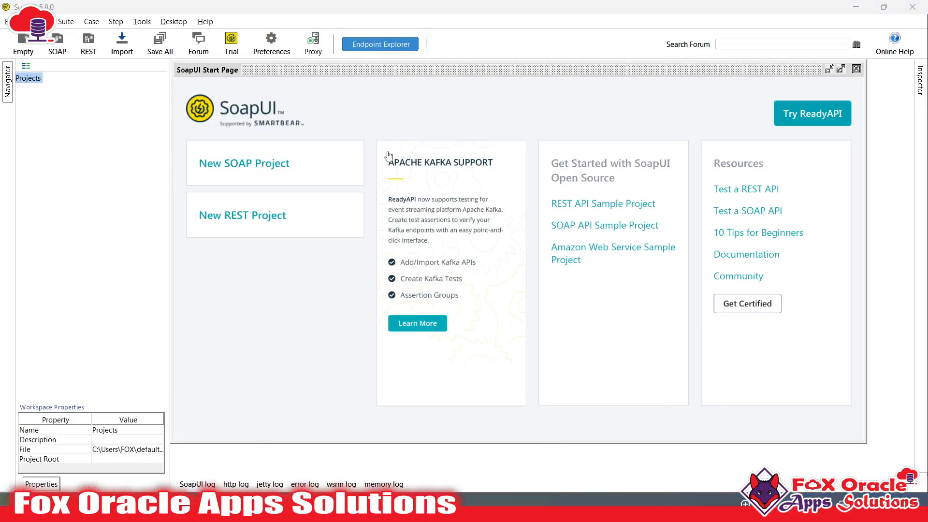
pyautogui.hotkey('alt', 'Tab')
pyautogui.hotkey('alt', 'Tab')
pyautogui.hotkey('alt', 'Tab')
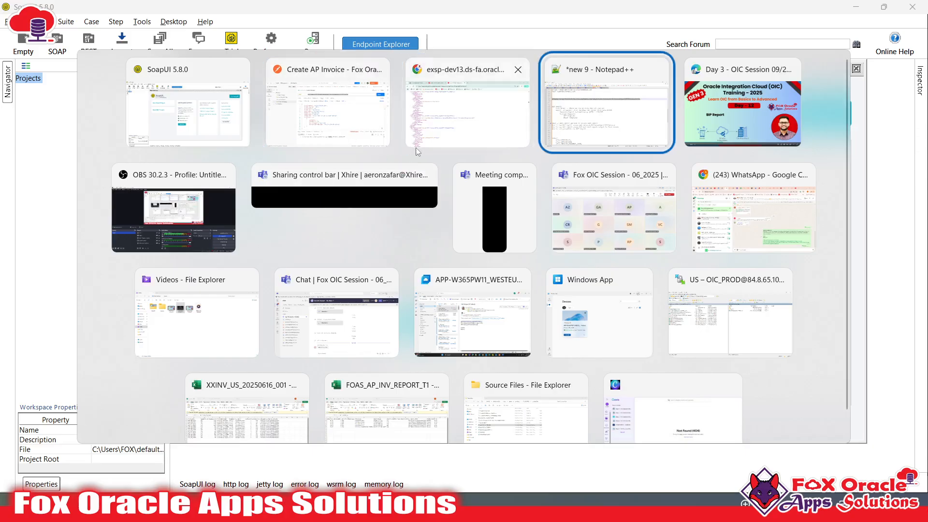
pyautogui.click(280, 163)
pyautogui.click(242, 119)
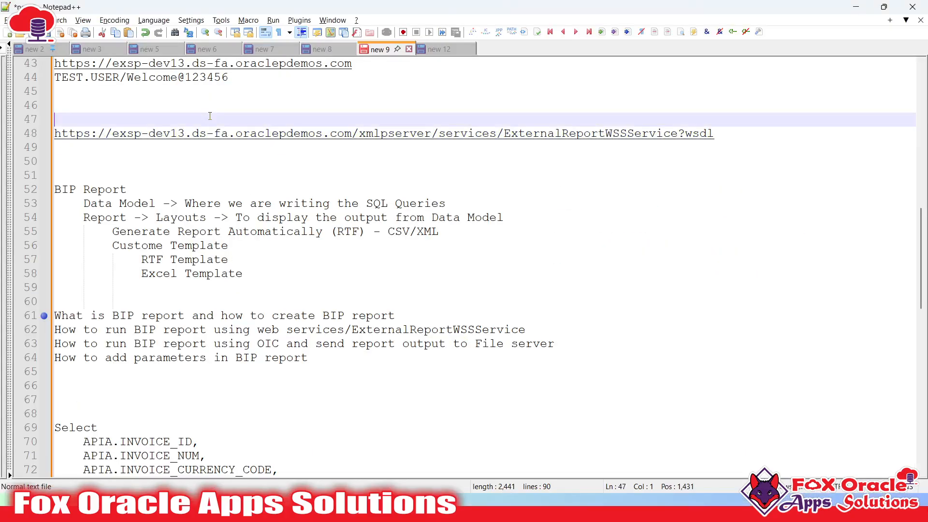
pyautogui.press('Return')
pyautogui.write('SOAP to ')
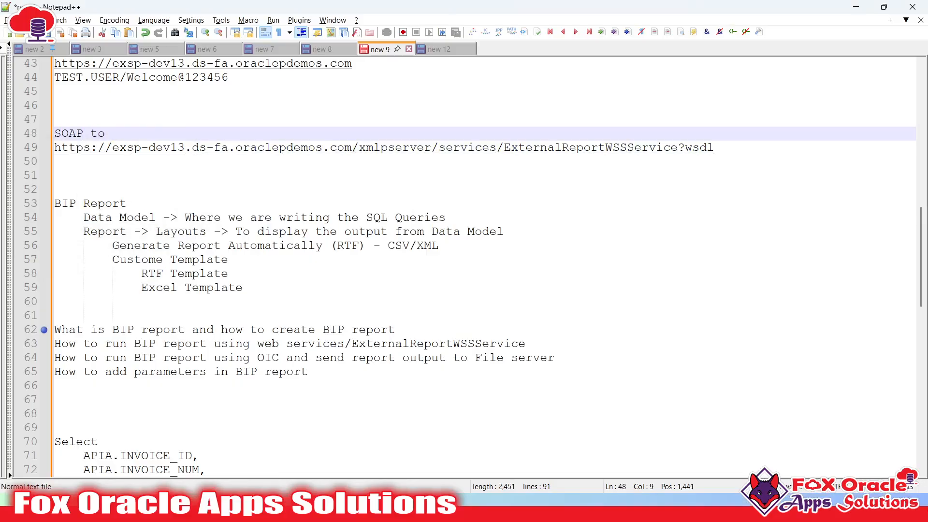
pyautogui.write('invoice BIP report:')
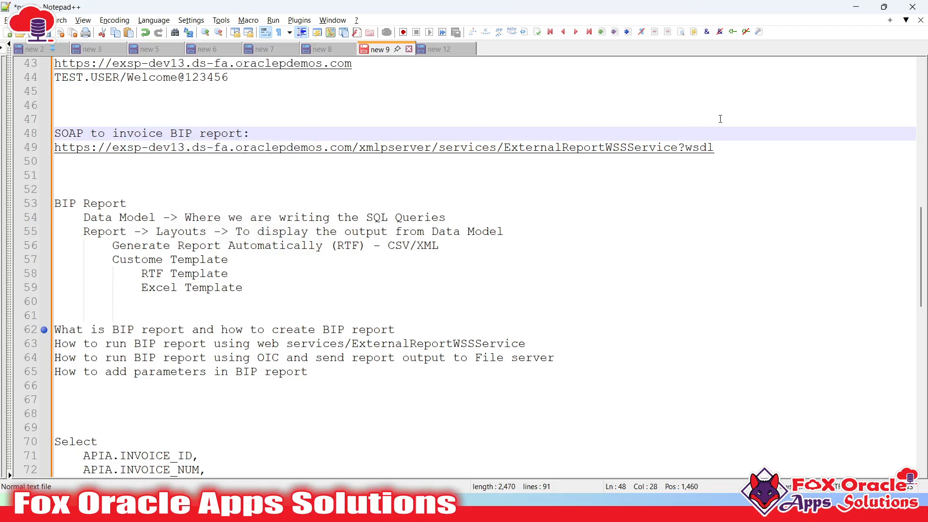
# - Select the complete WSDL URL in the notes, then switch to SoapUI and start a new SOAP project
pyautogui.moveTo(720, 148); pyautogui.dragTo(197, 156)
pyautogui.moveTo(53, 156); pyautogui.dragTo(53, 149)
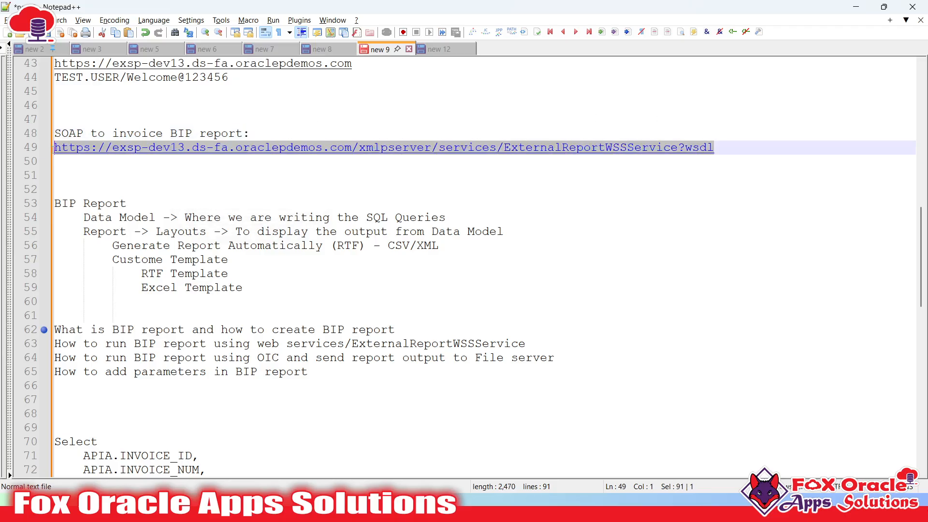
pyautogui.scroll(-2, 414, 228)
pyautogui.hotkey('alt', 'Tab')
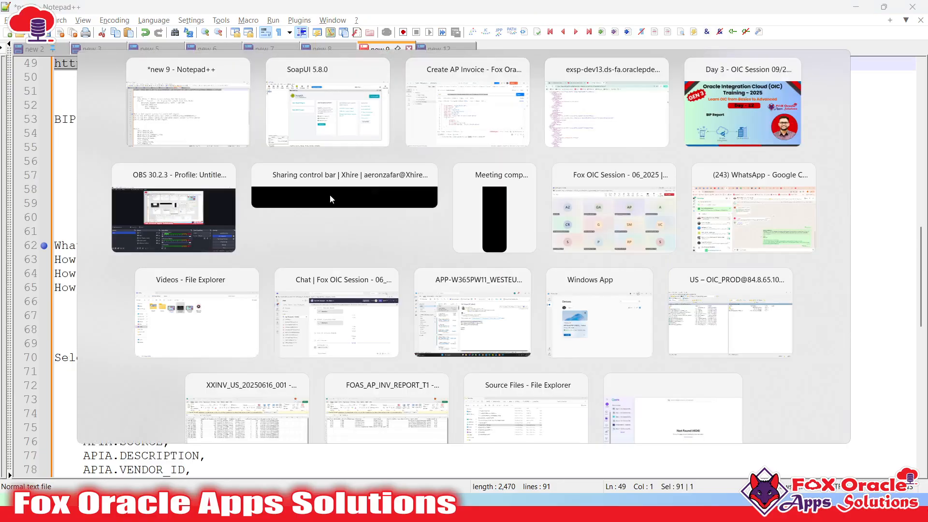
pyautogui.hotkey('alt', 'Tab')
pyautogui.hotkey('alt', 'Tab')
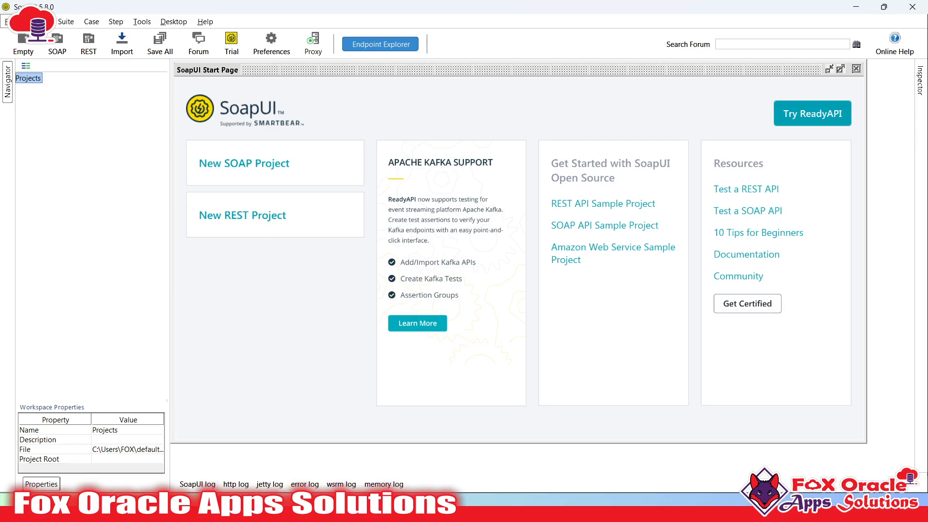
pyautogui.click(6, 21)
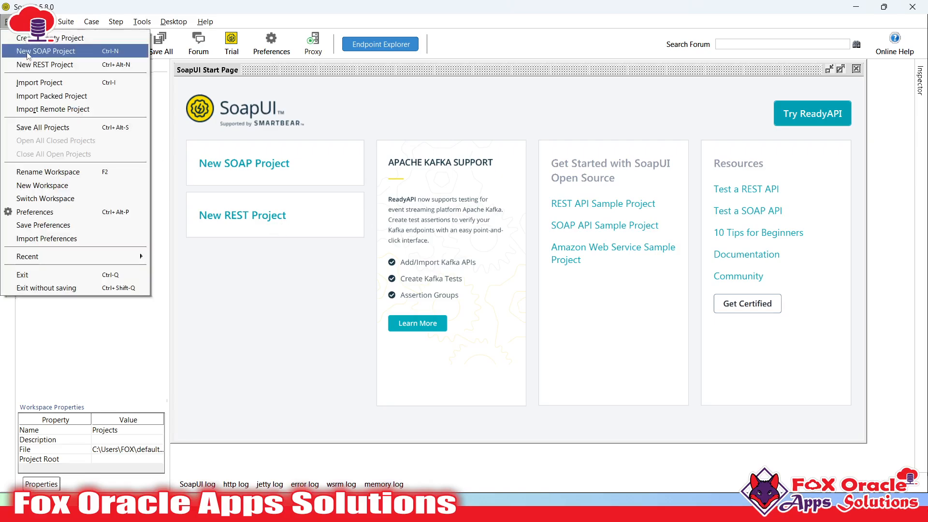
pyautogui.click(66, 55)
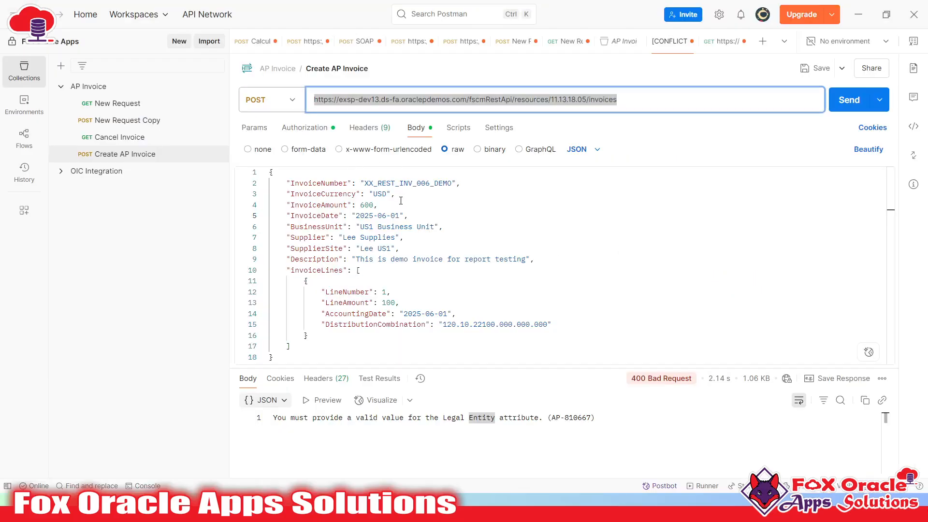
# - Copy the full ExternalReportWSSService WSDL URL from the Notepad++ notes and enter it as the initial WSDL of SoapUI's new SOAP project
pyautogui.hotkey('alt', 'Tab')
pyautogui.press('Tab')
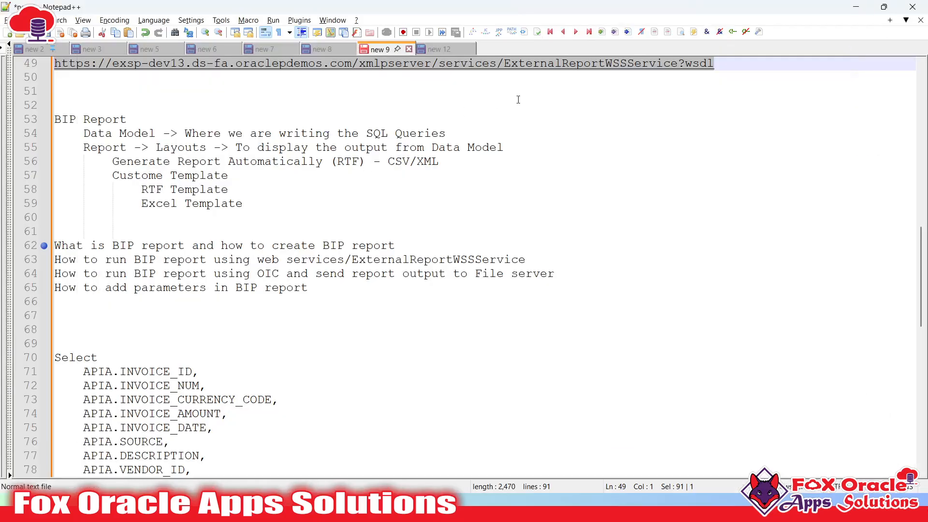
pyautogui.scroll(2, 527, 99)
pyautogui.click(744, 134)
pyautogui.moveTo(736, 147); pyautogui.dragTo(53, 147)
pyautogui.hotkey('ctrl', 'c')
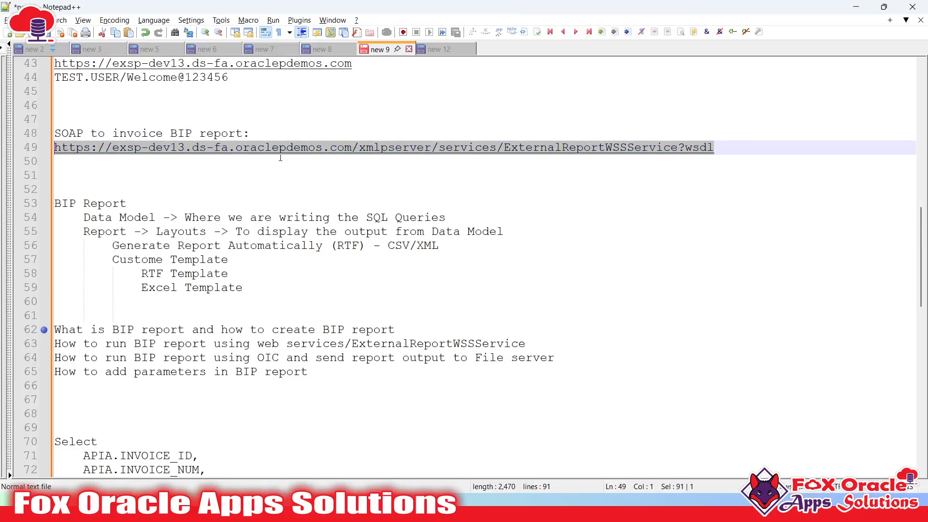
pyautogui.hotkey('alt', 'Tab')
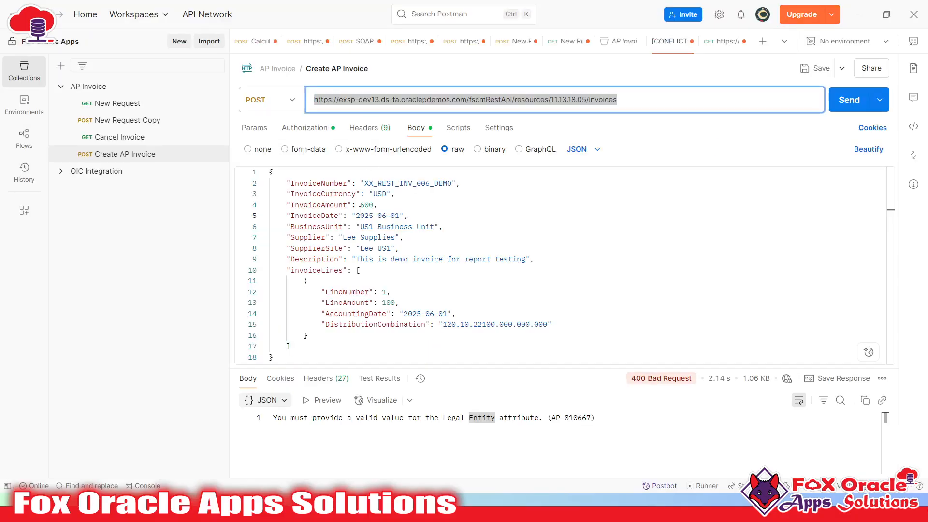
pyautogui.hotkey('alt', 'Tab')
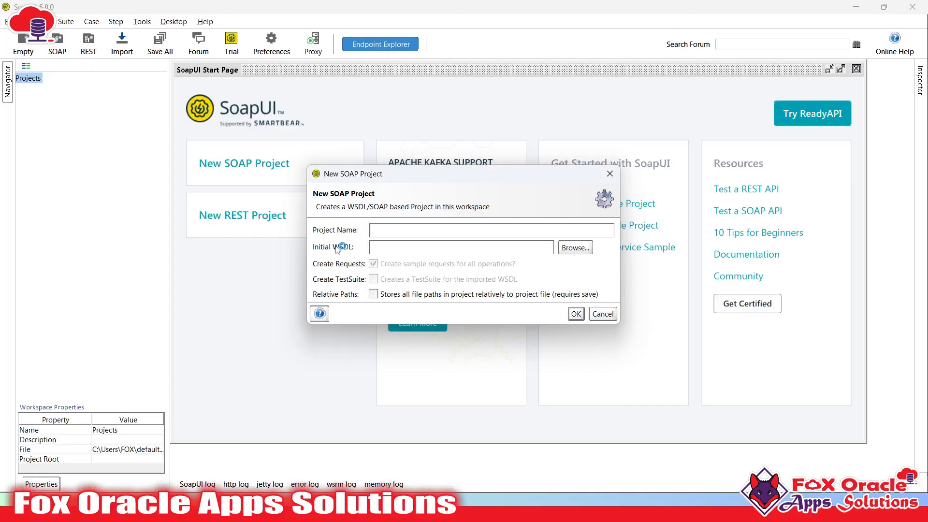
pyautogui.hotkey('ctrl', 'v')
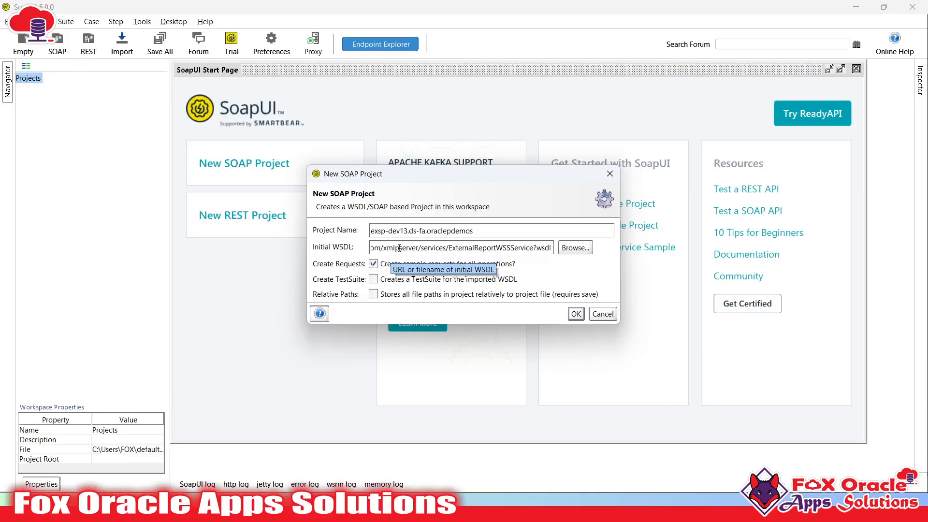
# - Replace the suggested project name with "Run Report SOAP"
pyautogui.click(395, 232)
pyautogui.moveTo(570, 231); pyautogui.dragTo(317, 224)
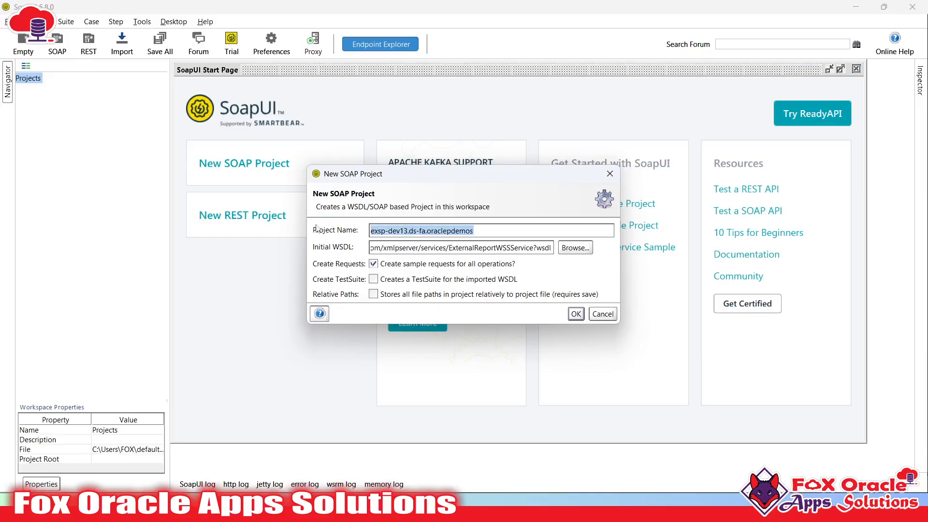
pyautogui.press('BackSpace')
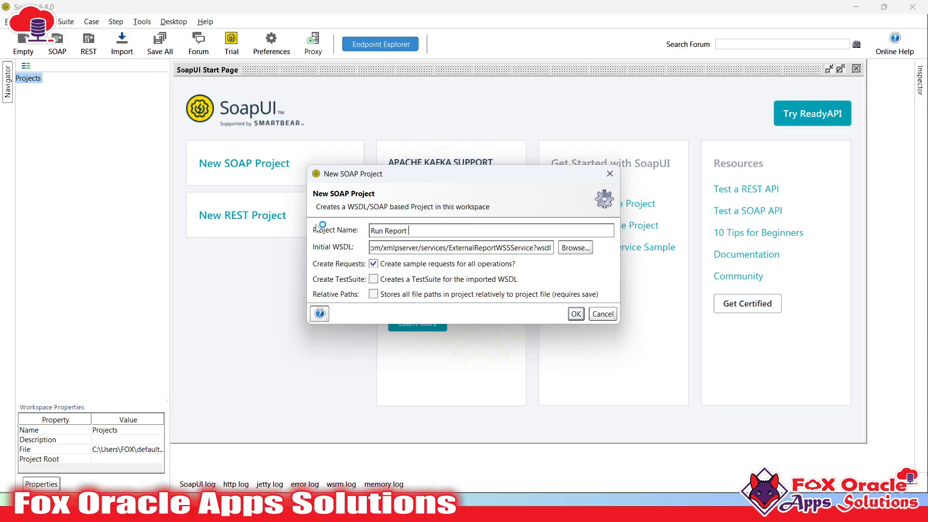
pyautogui.press('BackSpace')
pyautogui.write('SOAP')
# - Check the initial WSDL URL and create the SOAP project from it
pyautogui.moveTo(430, 248); pyautogui.dragTo(552, 249)
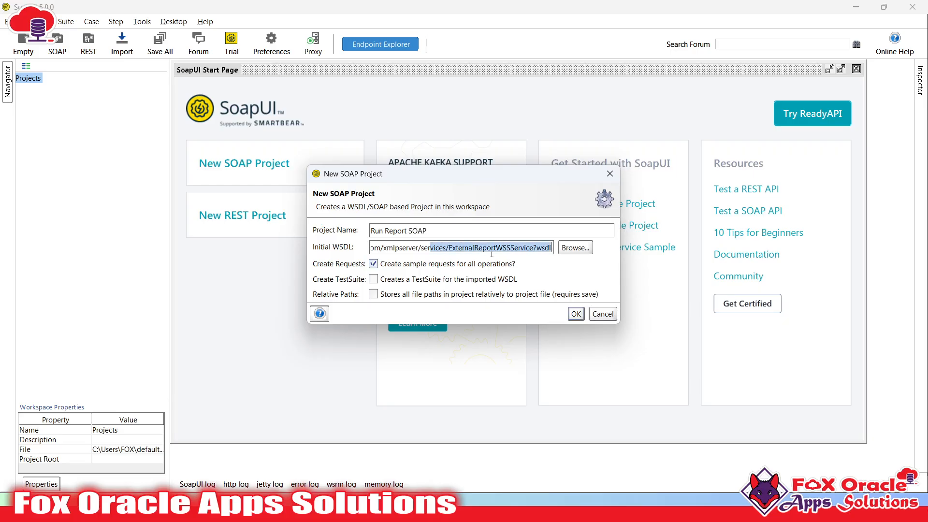
pyautogui.click(551, 249)
pyautogui.moveTo(449, 248); pyautogui.dragTo(555, 249)
pyautogui.click(541, 249)
pyautogui.tripleClick(532, 248)
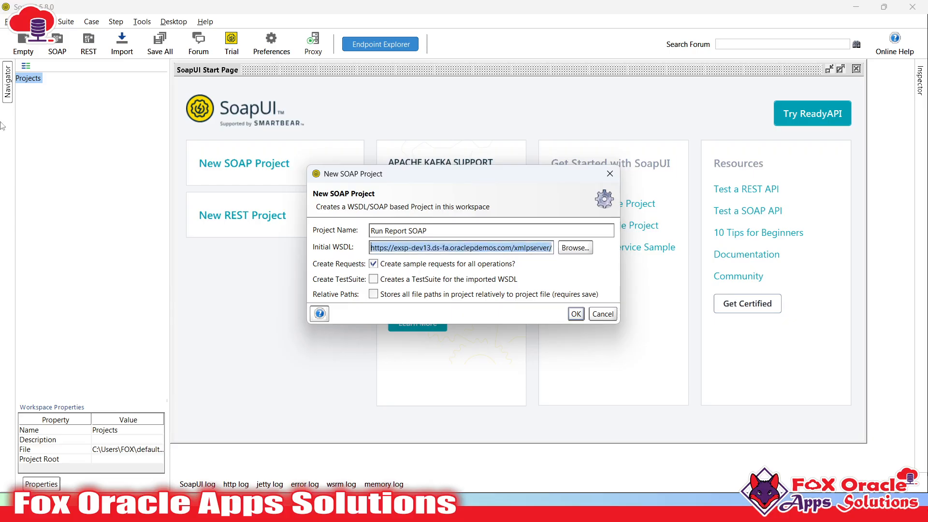
pyautogui.click(575, 315)
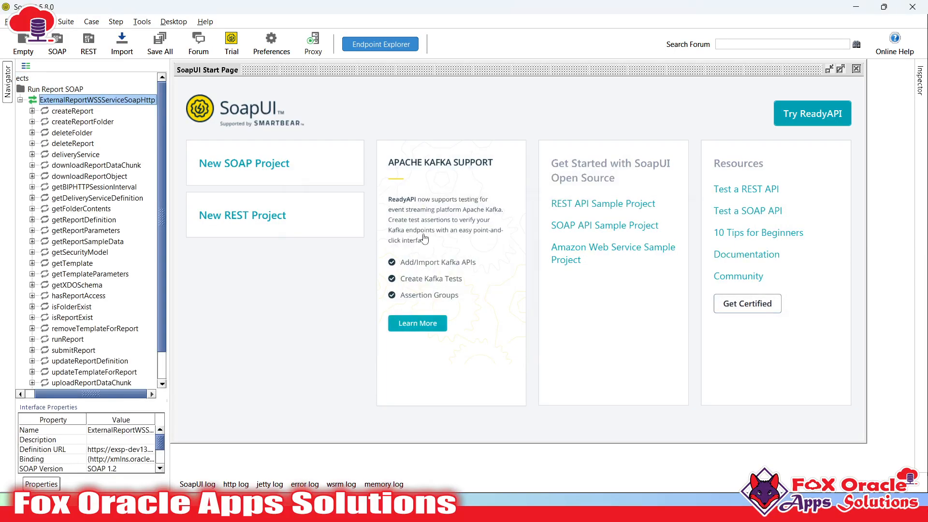
# - Widen the project tree and look through the report operations of ExternalReportWSSServiceSoapHttp, from createReport to validateLogin
pyautogui.scroll(-1, 90, 235)
pyautogui.scroll(1, 90, 235)
pyautogui.scroll(-1, 91, 237)
pyautogui.moveTo(172, 321); pyautogui.dragTo(280, 324)
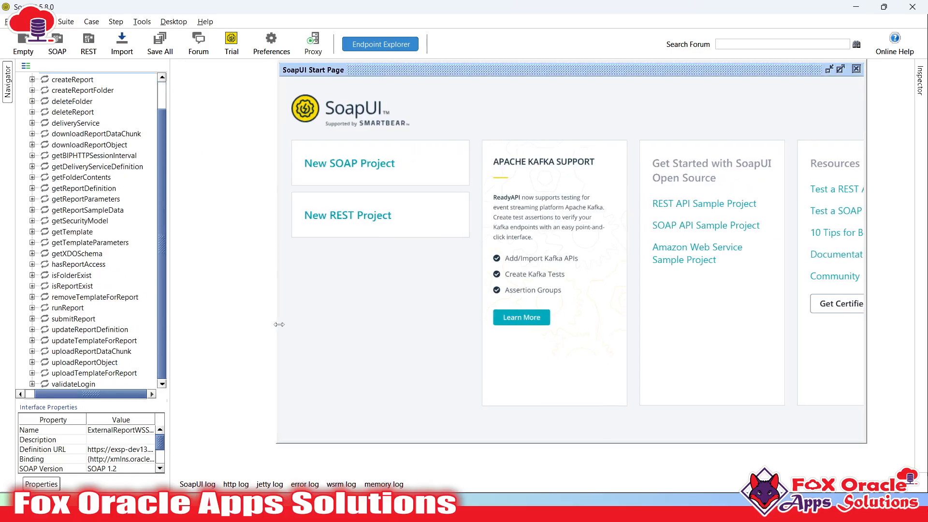
pyautogui.moveTo(175, 274); pyautogui.dragTo(257, 275)
pyautogui.scroll(1, 140, 203)
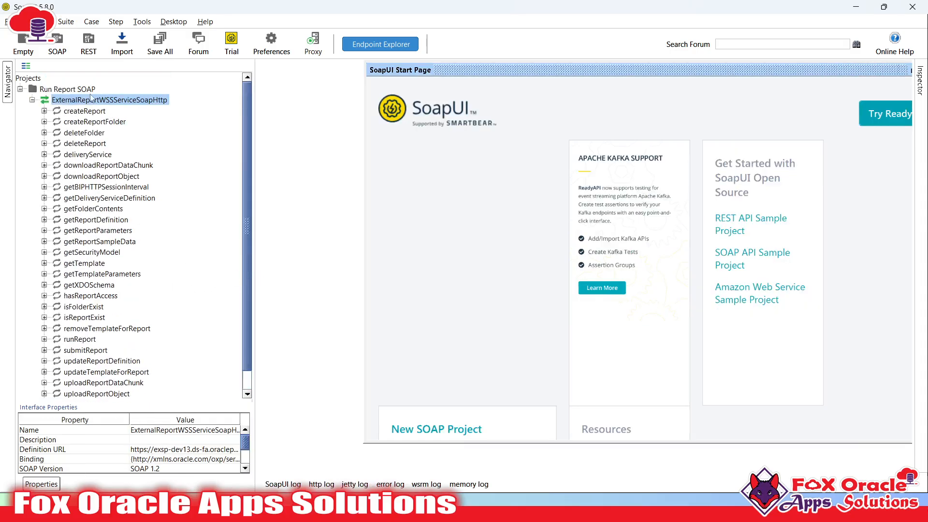
pyautogui.scroll(-1, 114, 129)
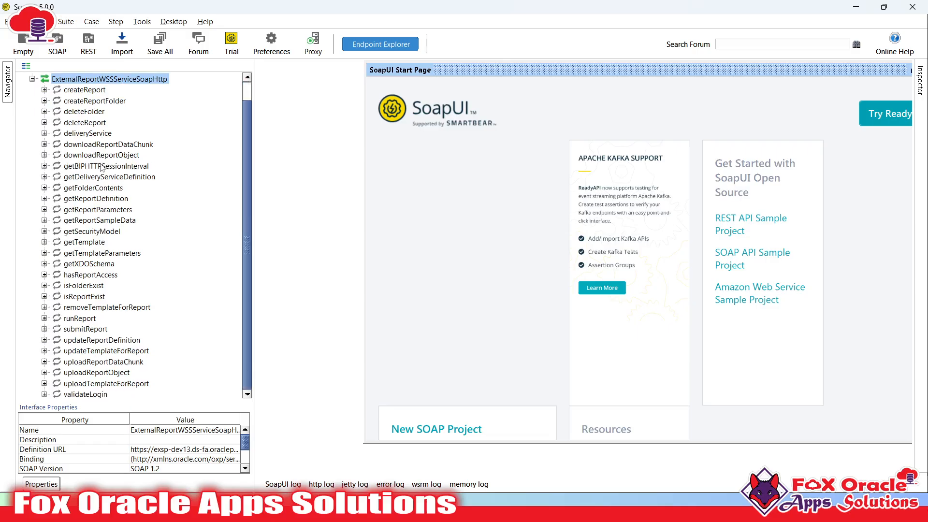
pyautogui.click(104, 352)
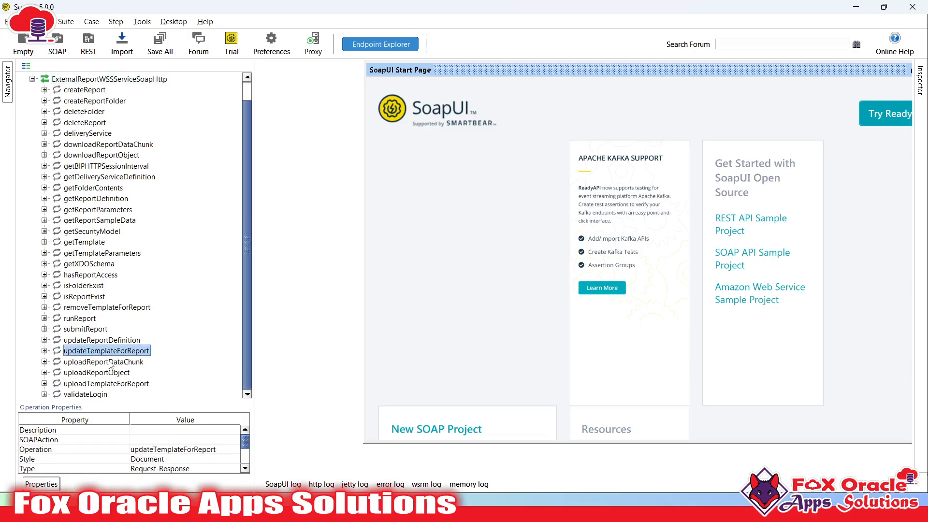
pyautogui.click(114, 394)
pyautogui.scroll(1, 105, 251)
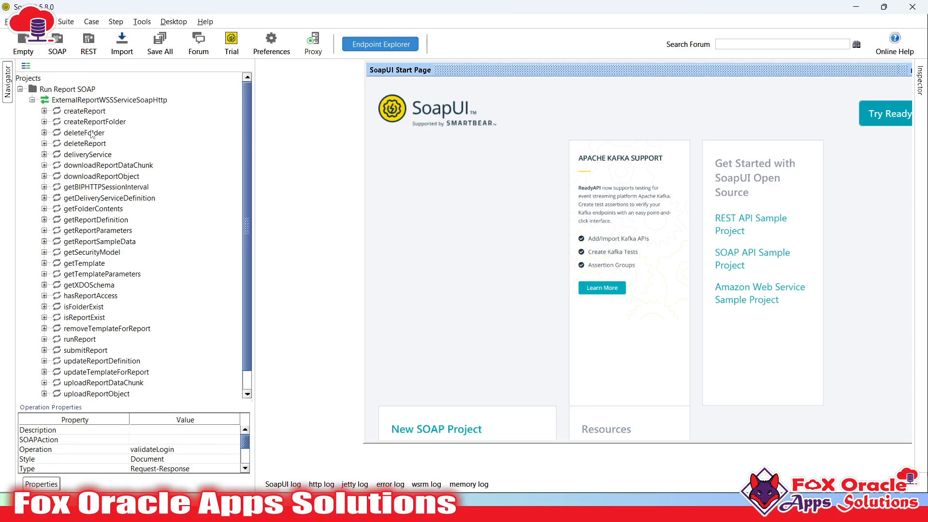
pyautogui.scroll(-1, 91, 276)
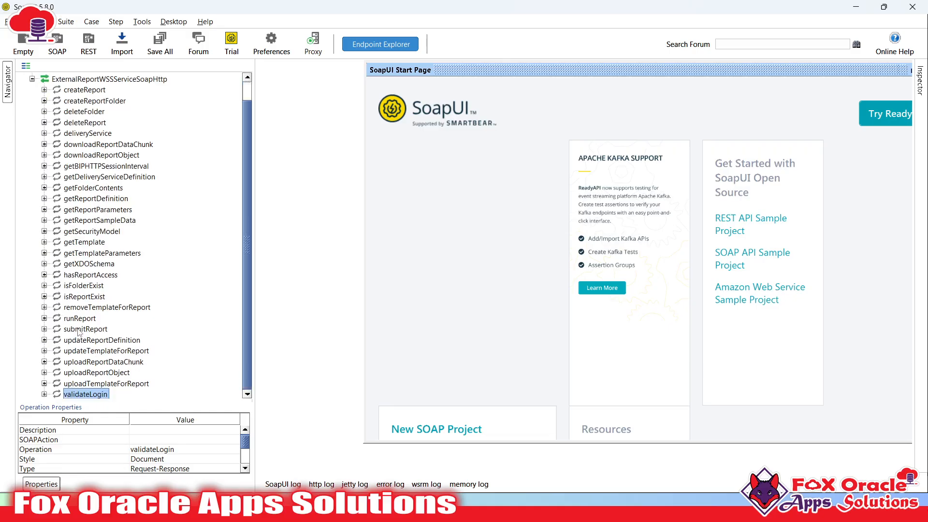
# - Open Request 1 of the runReport operation, narrow the project tree and maximize the request editor
pyautogui.click(79, 321)
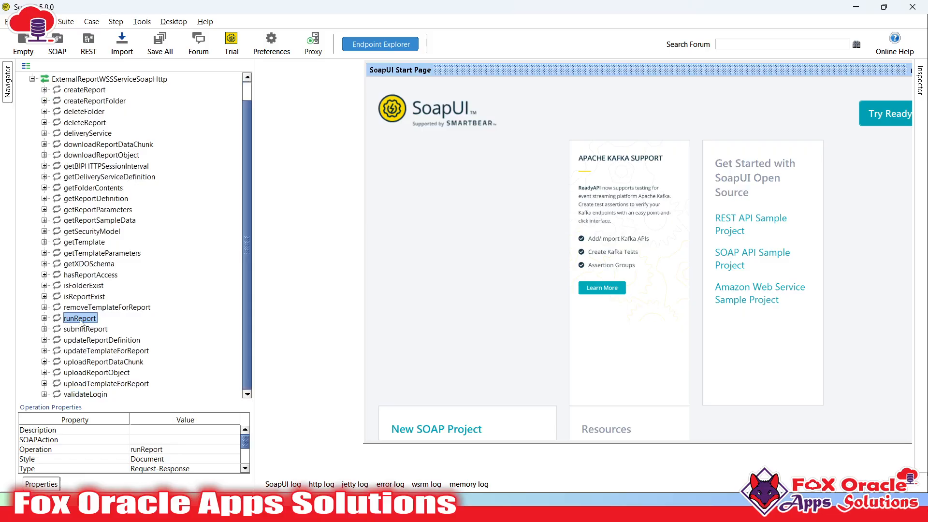
pyautogui.click(44, 319)
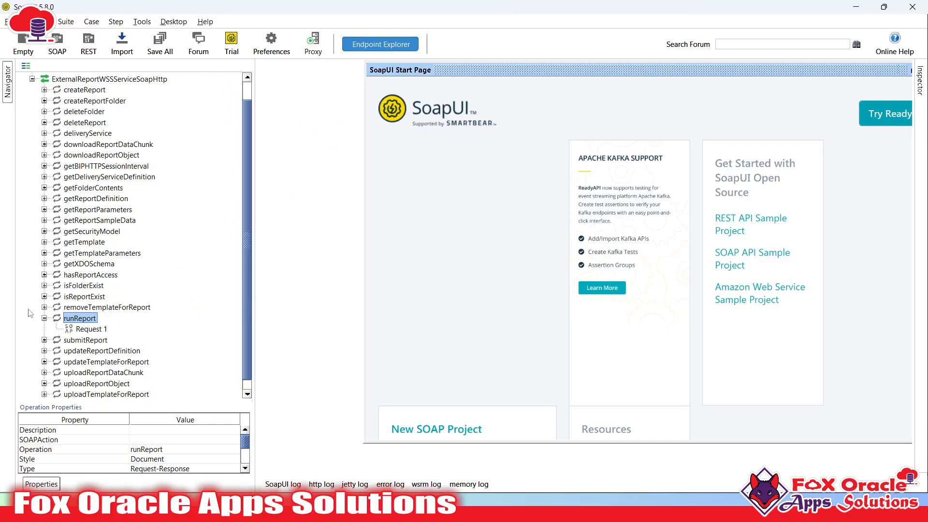
pyautogui.click(99, 329)
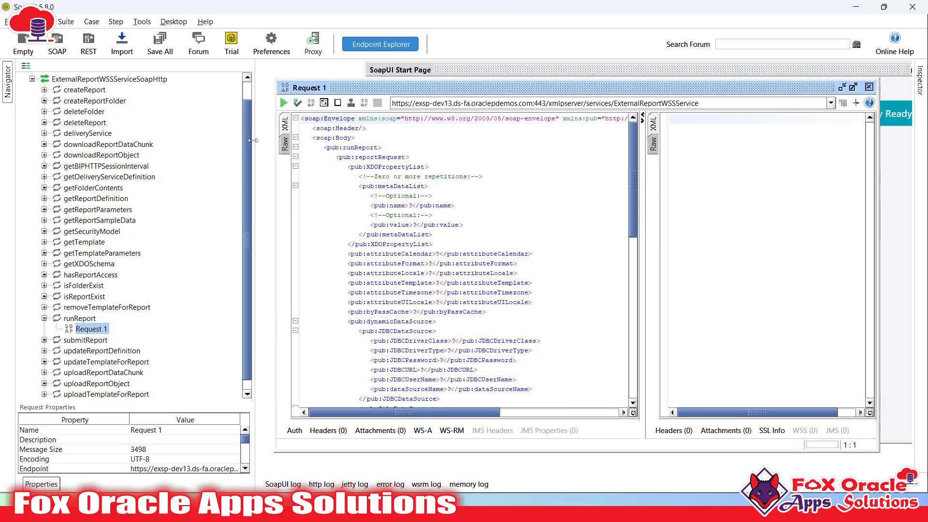
pyautogui.moveTo(237, 142); pyautogui.dragTo(189, 141)
pyautogui.click(398, 214)
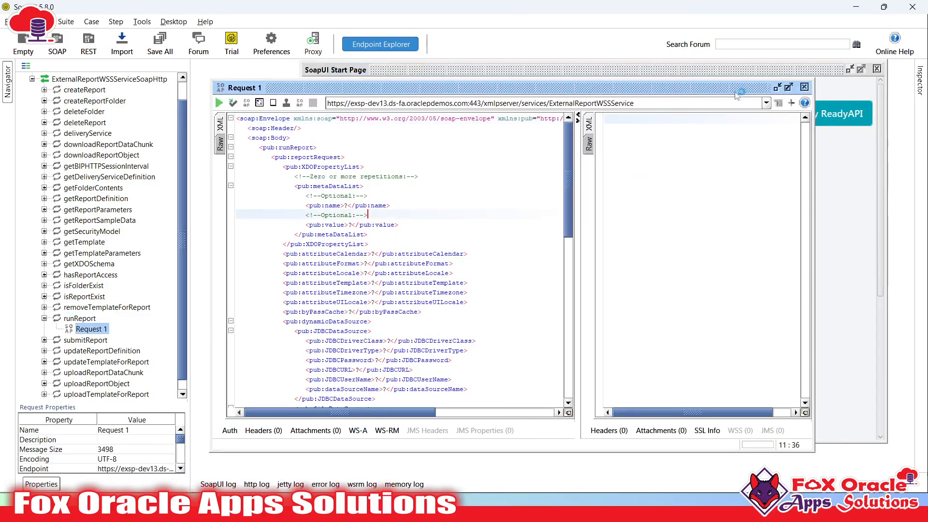
pyautogui.click(789, 88)
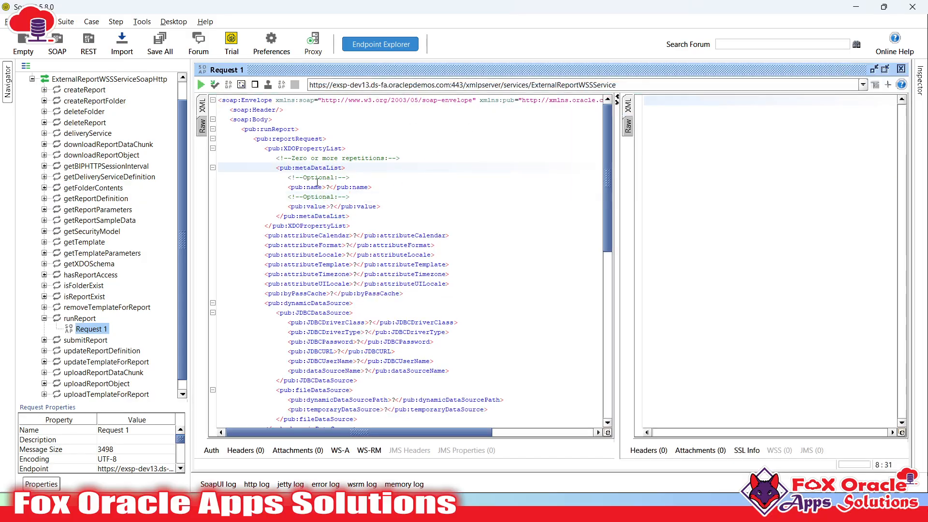
# - Look through the sample runReport request and copy its complete XML envelope
pyautogui.scroll(-10, 317, 183)
pyautogui.scroll(10, 316, 183)
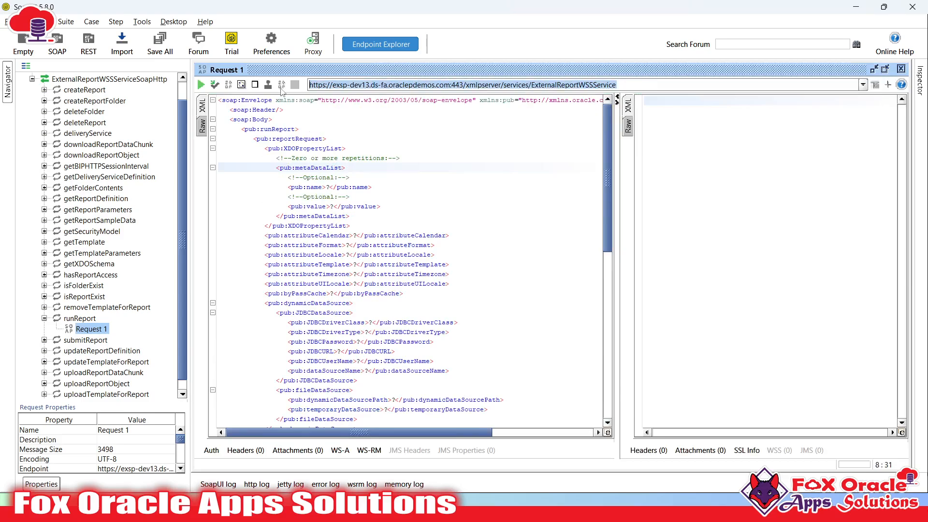
pyautogui.click(327, 207)
pyautogui.scroll(-12, 328, 206)
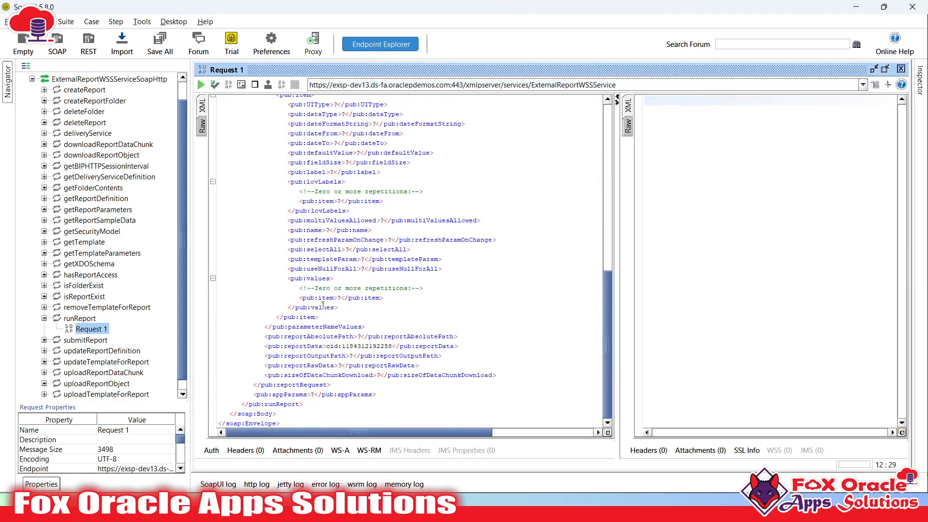
pyautogui.scroll(12, 327, 308)
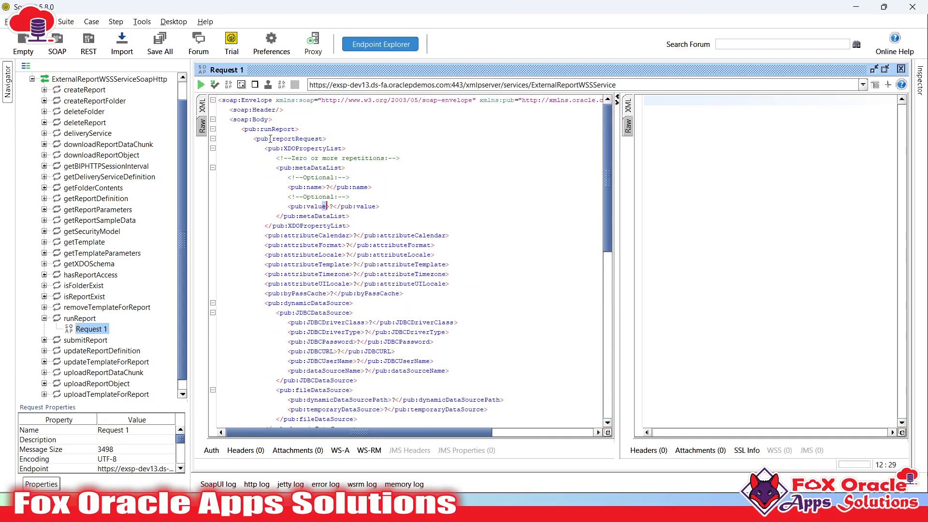
pyautogui.click(271, 138)
pyautogui.moveTo(230, 119); pyautogui.dragTo(387, 380)
pyautogui.scroll(-10, 414, 335)
pyautogui.scroll(-3, 369, 356)
pyautogui.click(349, 386)
pyautogui.hotkey('ctrl', 'a')
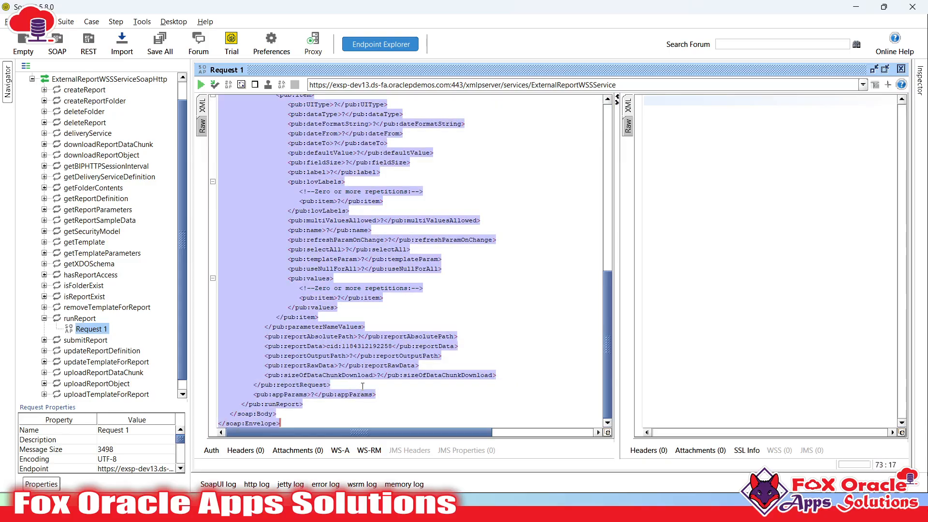
# - Switch to Notepad++, paste the request into a new document and set the document's language to XML
pyautogui.press('super')
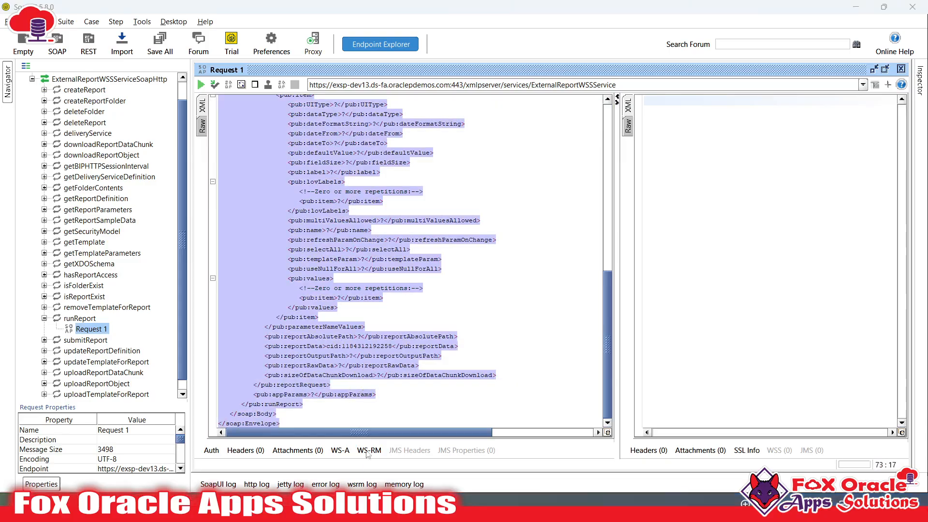
pyautogui.click(376, 510)
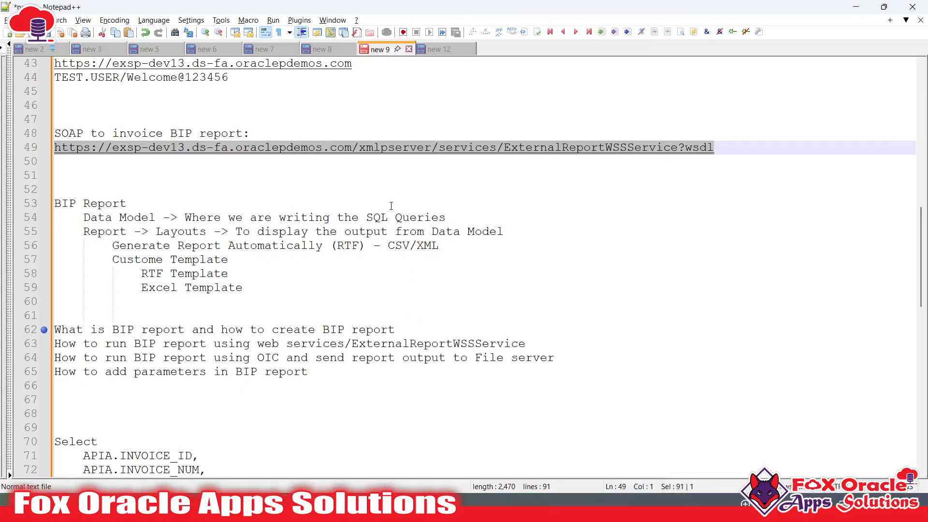
pyautogui.click(479, 198)
pyautogui.hotkey('ctrl', 'n')
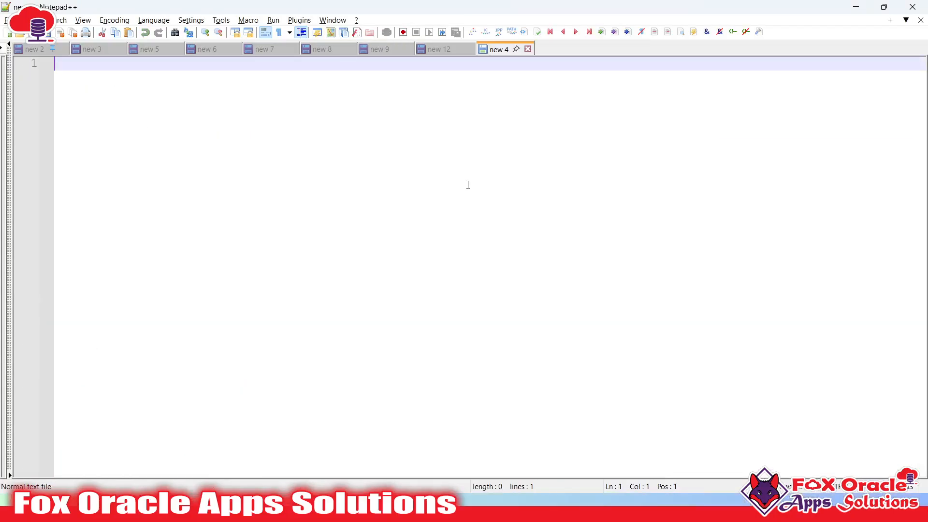
pyautogui.hotkey('ctrl', 'v')
pyautogui.click(154, 20)
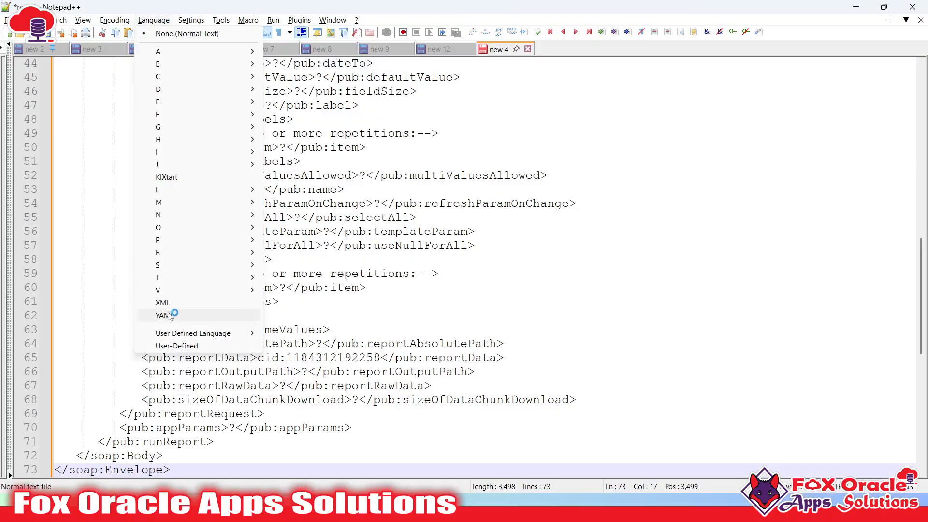
pyautogui.click(182, 302)
pyautogui.scroll(14, 337, 280)
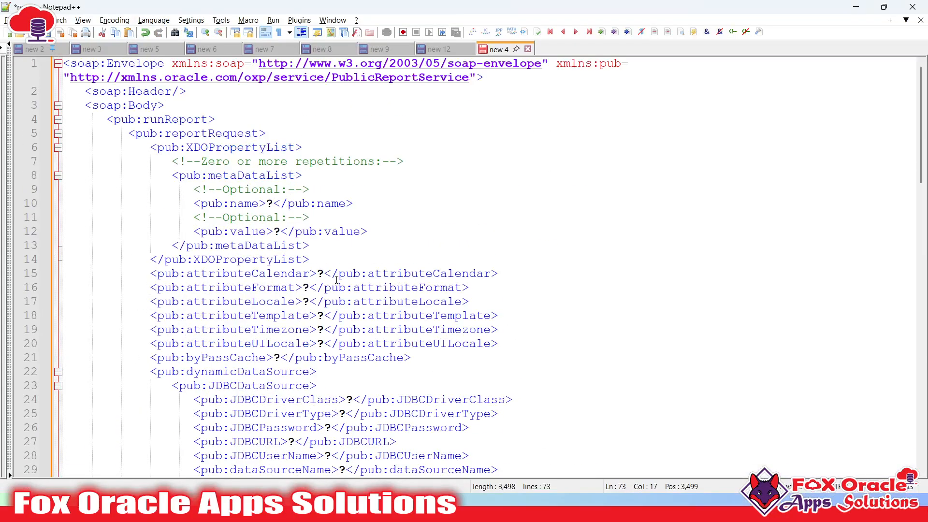
# - Examine the soap:Header and soap:Body elements of the pasted request and follow the body to its closing tag
pyautogui.doubleClick(141, 92)
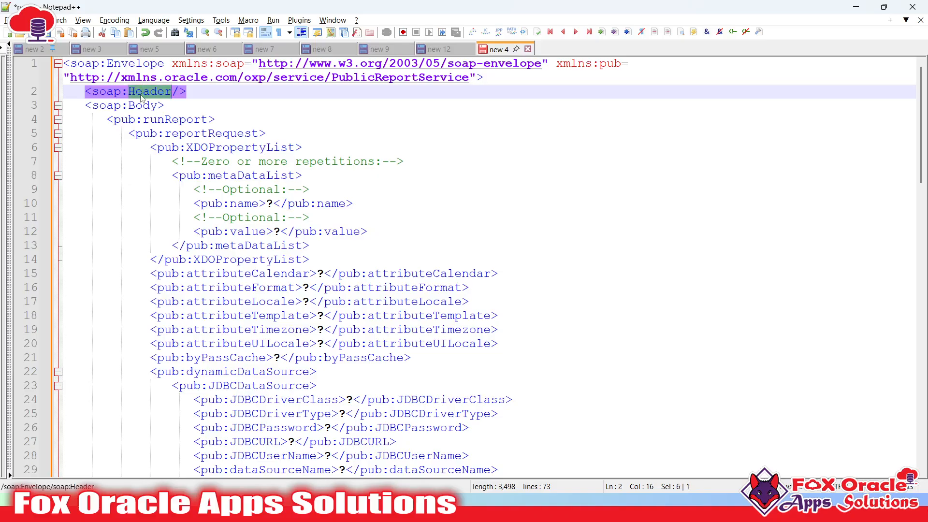
pyautogui.click(149, 92)
pyautogui.click(141, 105)
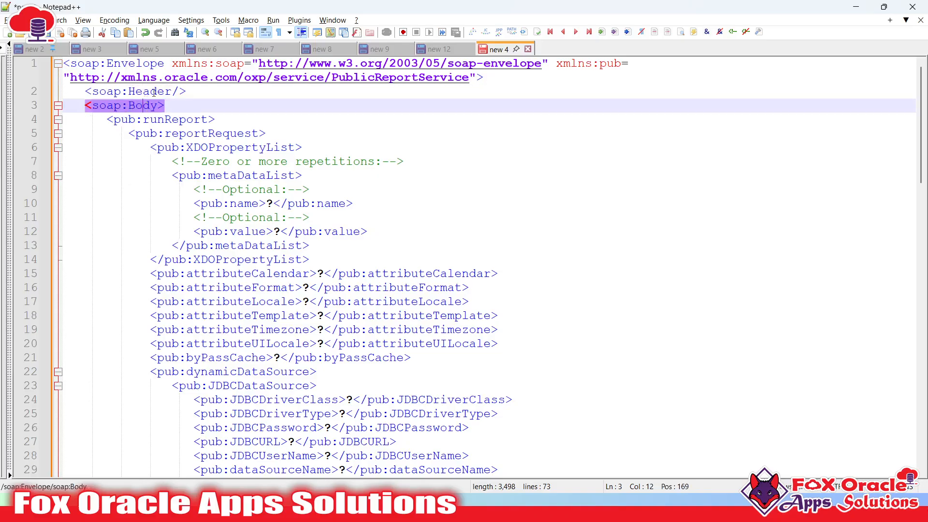
pyautogui.click(152, 91)
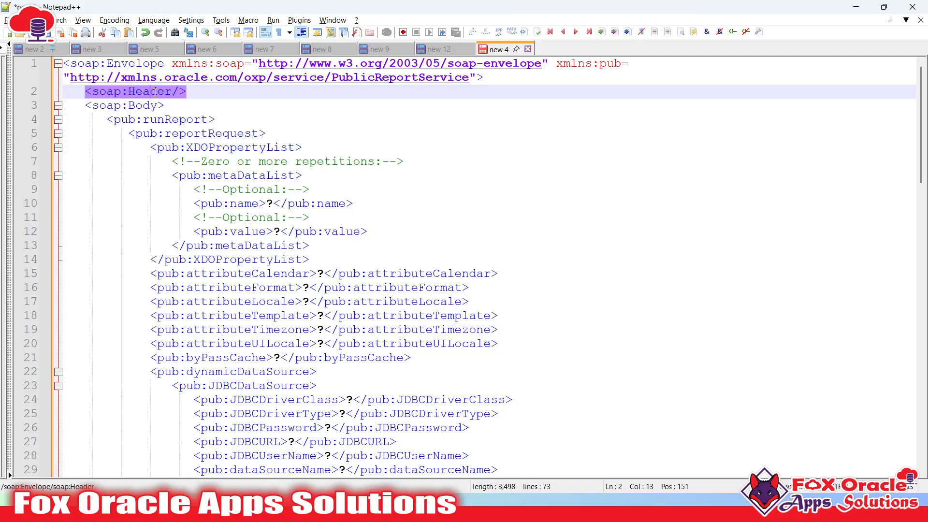
pyautogui.click(151, 119)
pyautogui.click(144, 105)
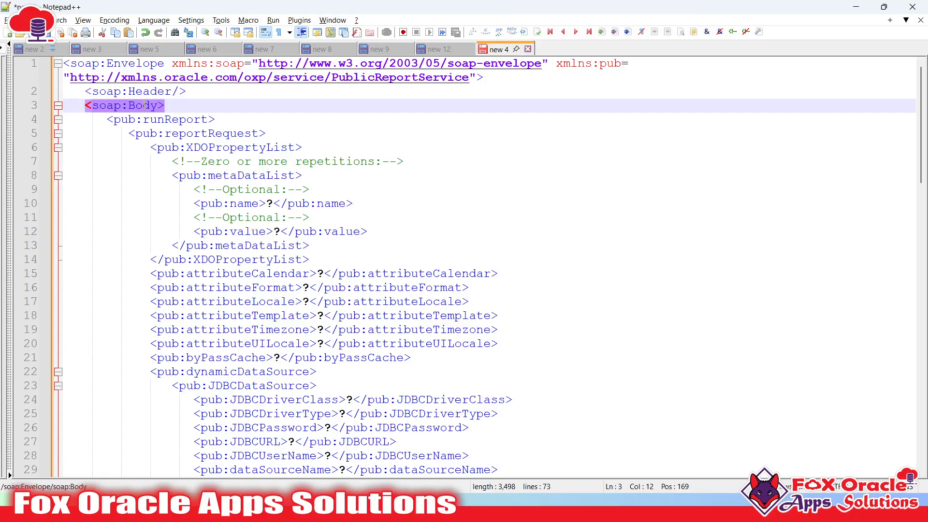
pyautogui.doubleClick(145, 105)
pyautogui.scroll(-20, 162, 290)
pyautogui.scroll(8, 145, 338)
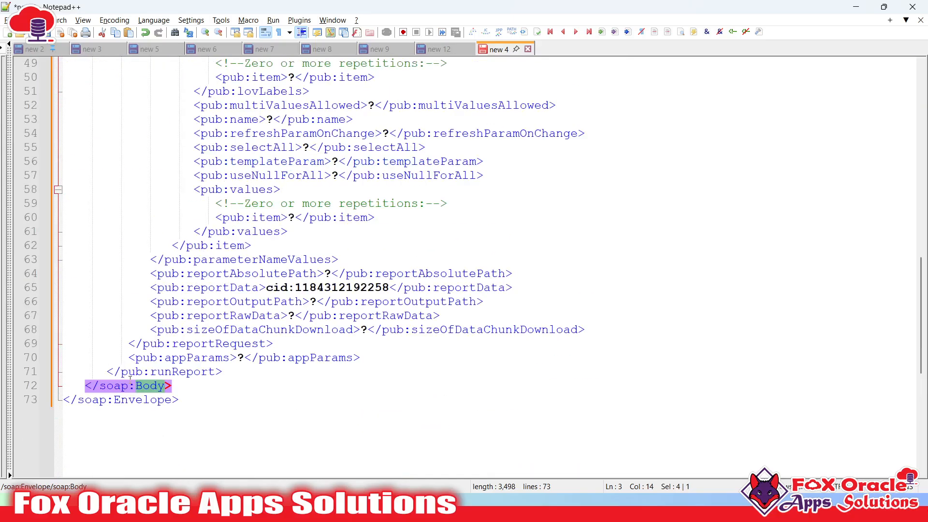
# - Examine the pub:runReport and pub:reportRequest elements and follow pub:reportRequest to its closing tag
pyautogui.scroll(16, 175, 397)
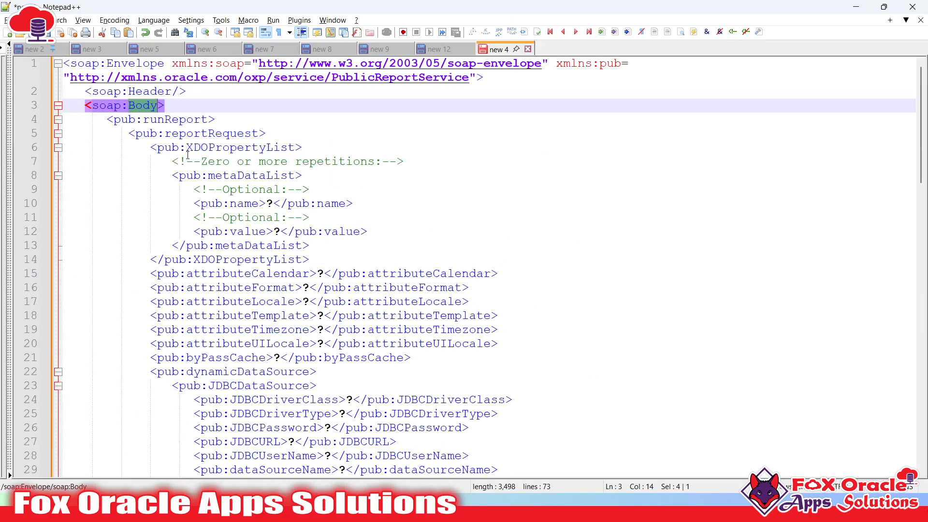
pyautogui.doubleClick(185, 120)
pyautogui.tripleClick(167, 121)
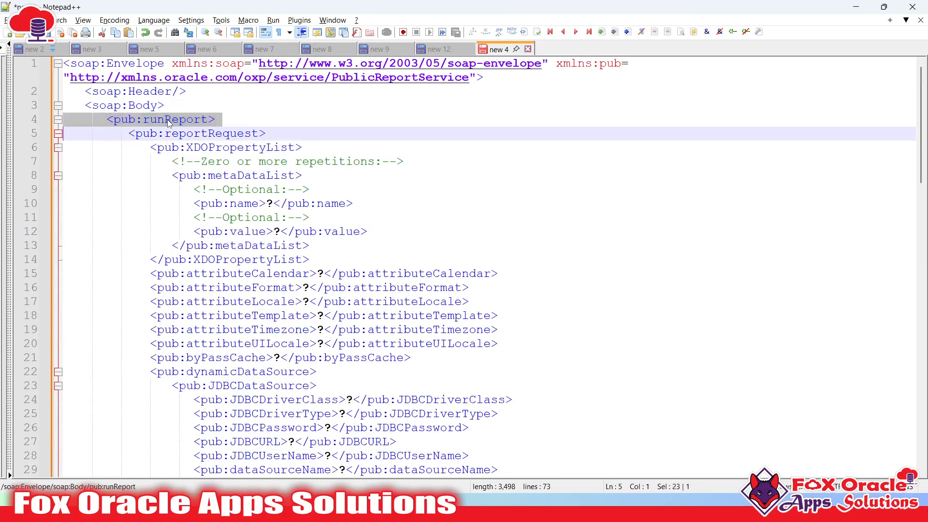
pyautogui.hotkey('alt', 'Tab')
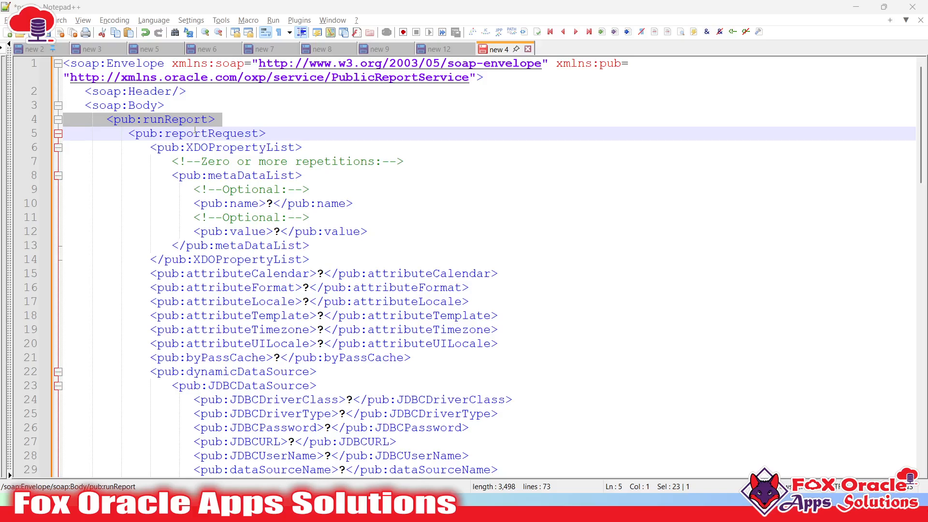
pyautogui.hotkey('alt', 'Tab')
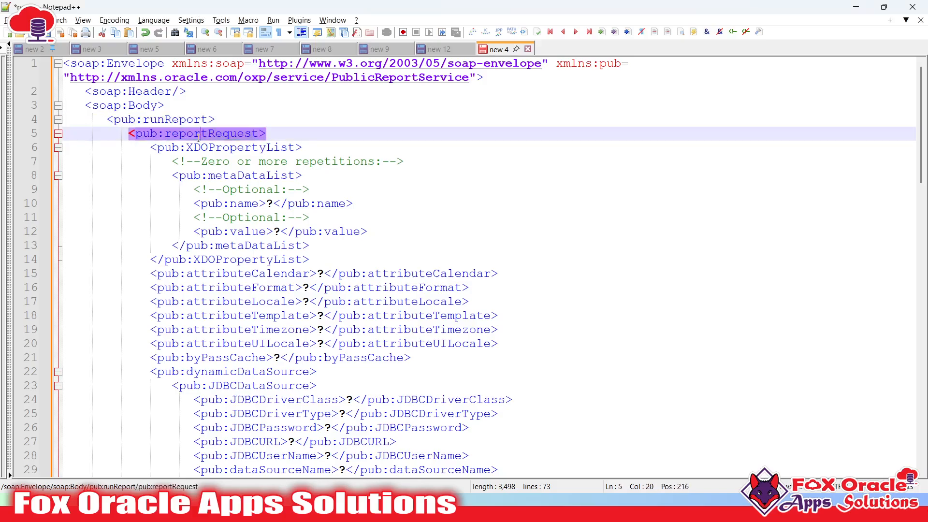
pyautogui.doubleClick(199, 137)
pyautogui.click(215, 136)
pyautogui.doubleClick(175, 121)
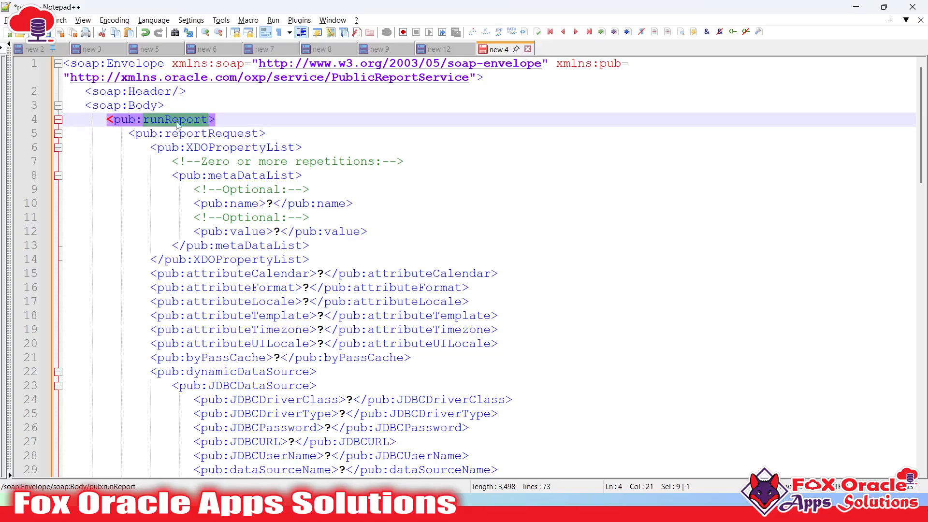
pyautogui.doubleClick(189, 135)
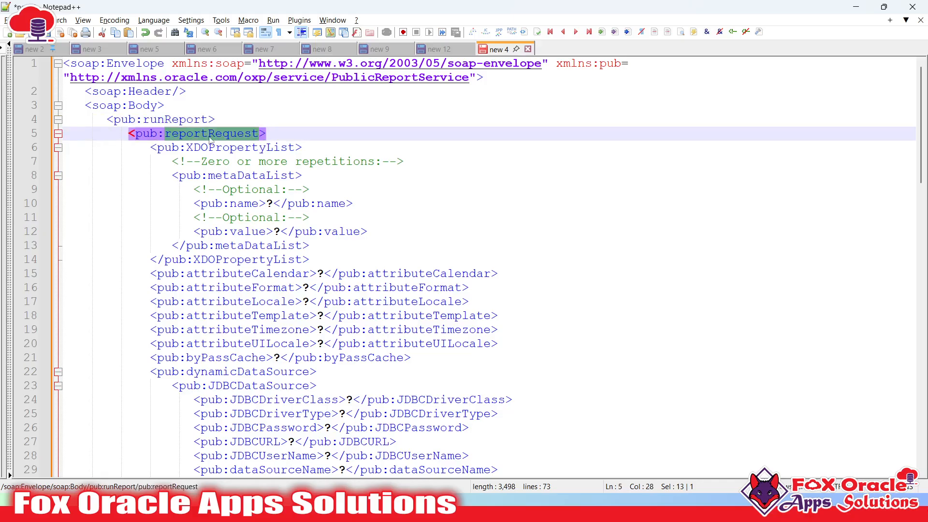
pyautogui.scroll(-6, 249, 272)
pyautogui.scroll(-15, 249, 272)
pyautogui.scroll(3, 250, 260)
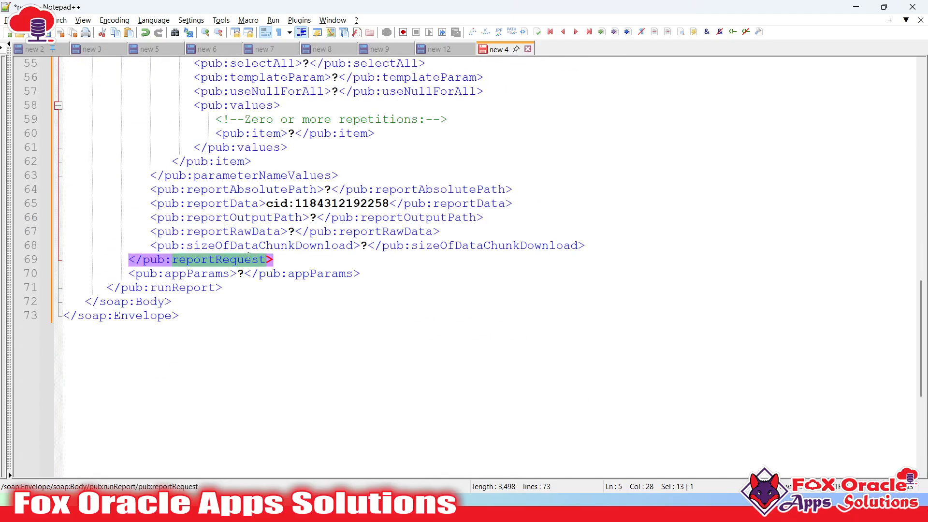
pyautogui.scroll(18, 229, 256)
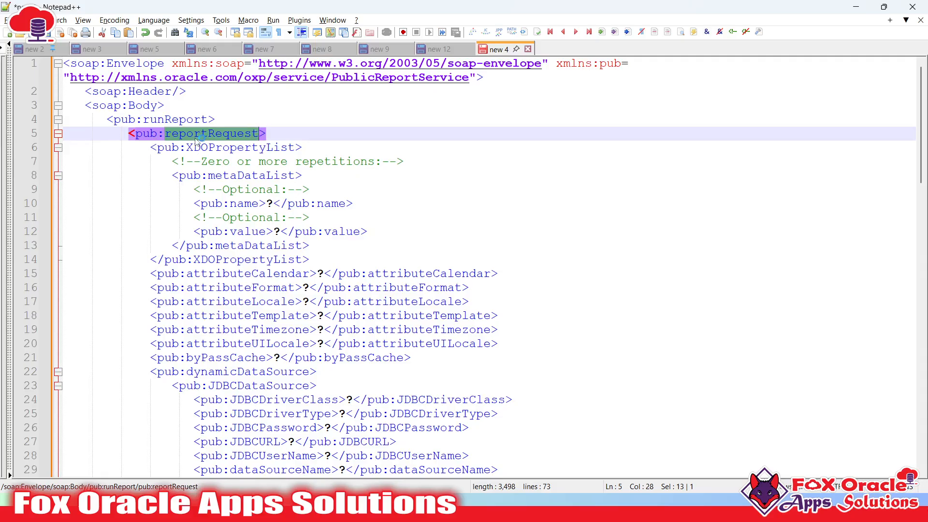
# - Trace the nesting from soap:Body through pub:runReport and pub:reportRequest to pub:XDOPropertyList, and examine that block up to pub:attributeCalendar
pyautogui.click(165, 105)
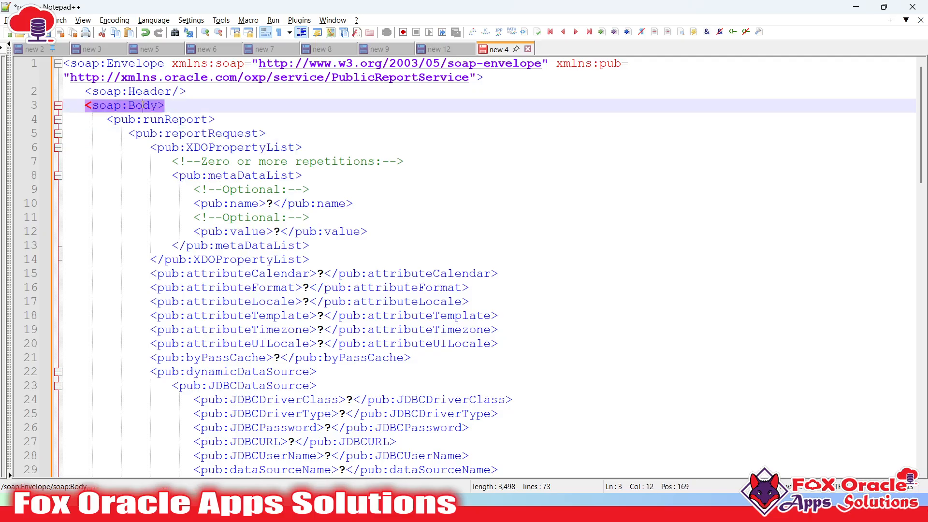
pyautogui.click(167, 119)
pyautogui.click(194, 134)
pyautogui.click(223, 152)
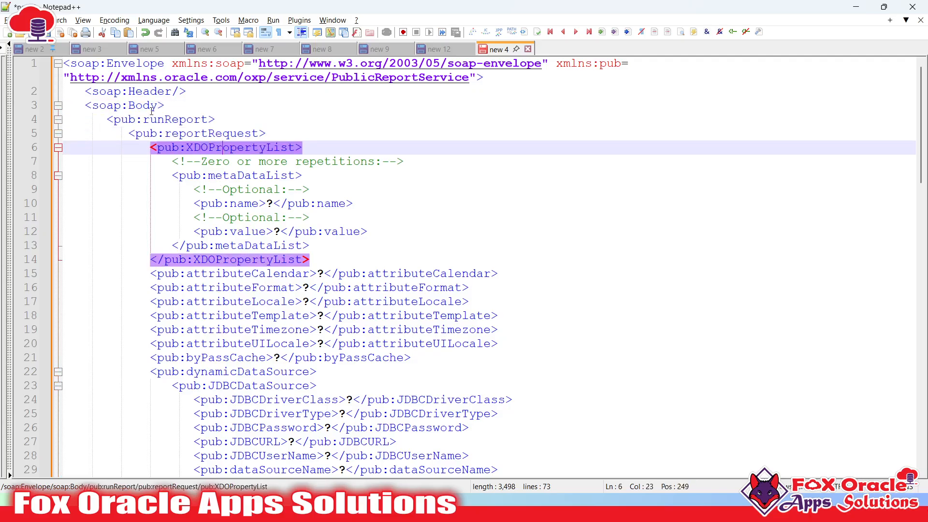
pyautogui.click(145, 93)
pyautogui.click(144, 105)
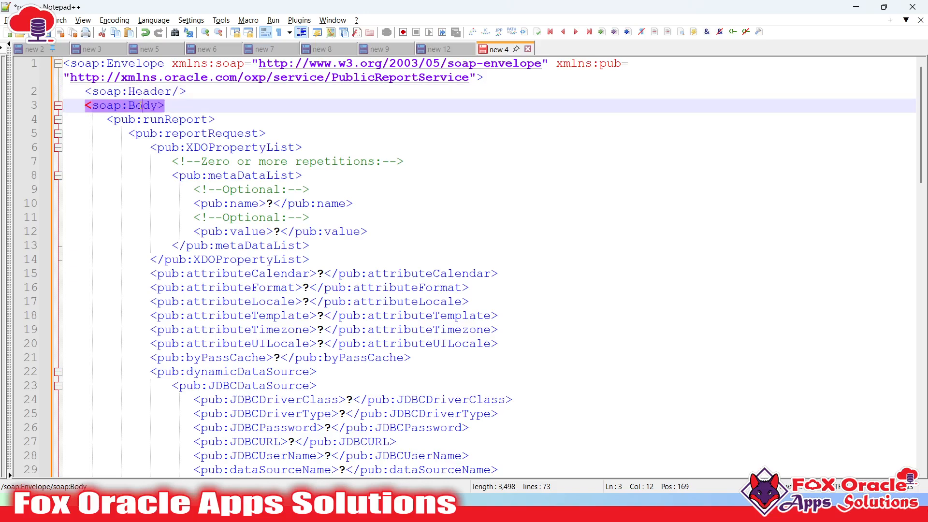
pyautogui.click(158, 120)
pyautogui.click(186, 133)
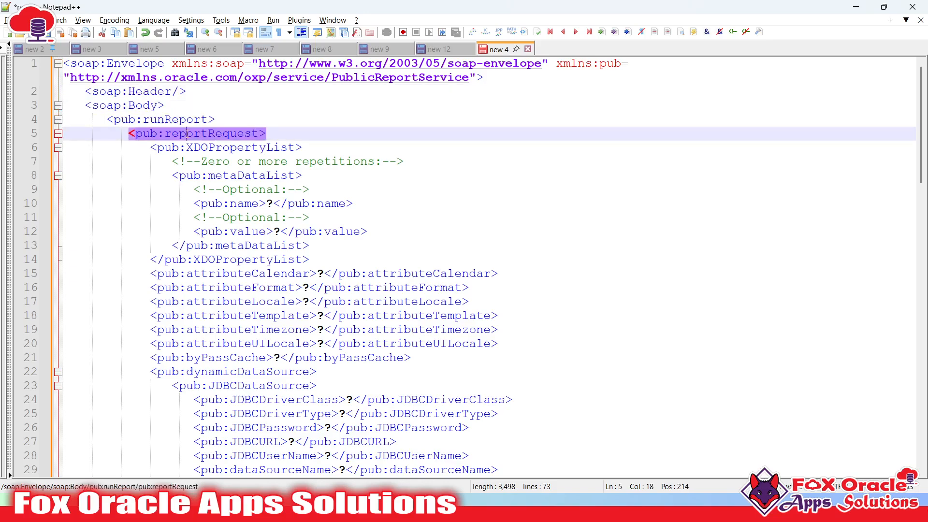
pyautogui.click(223, 148)
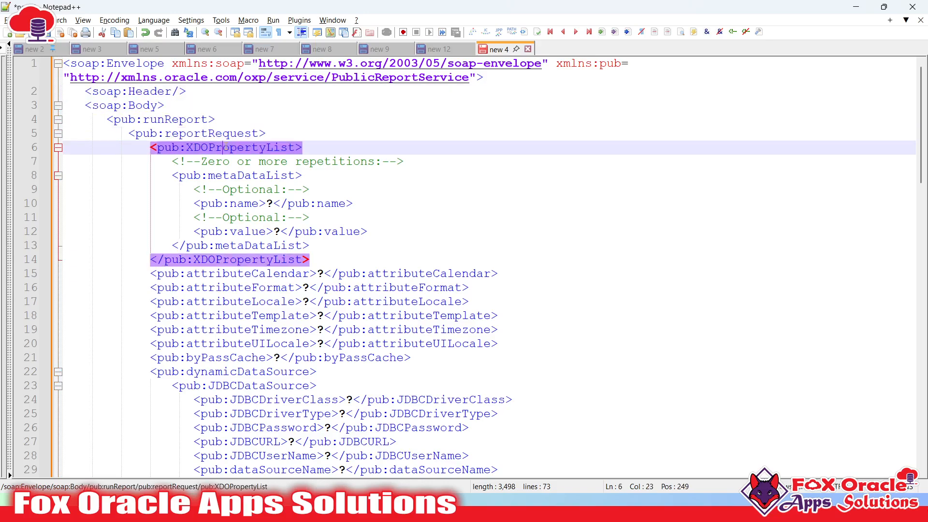
pyautogui.click(230, 274)
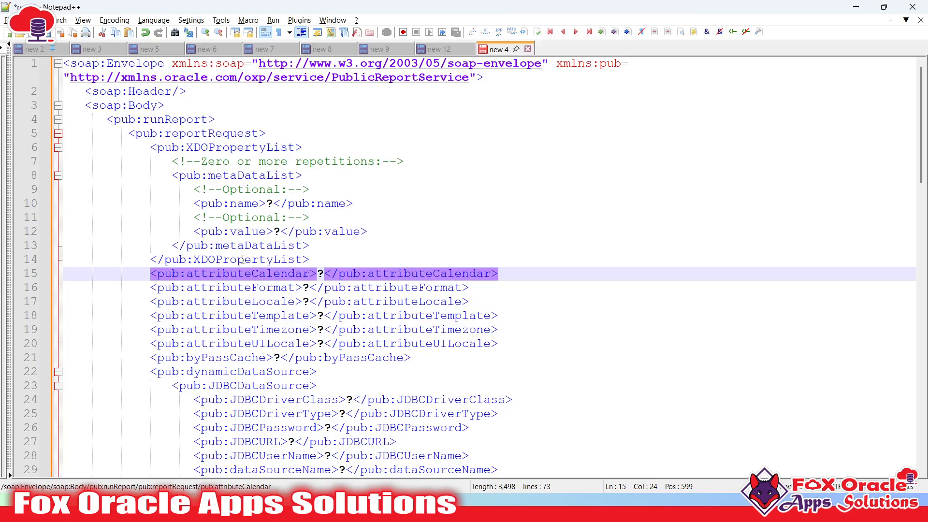
pyautogui.click(222, 148)
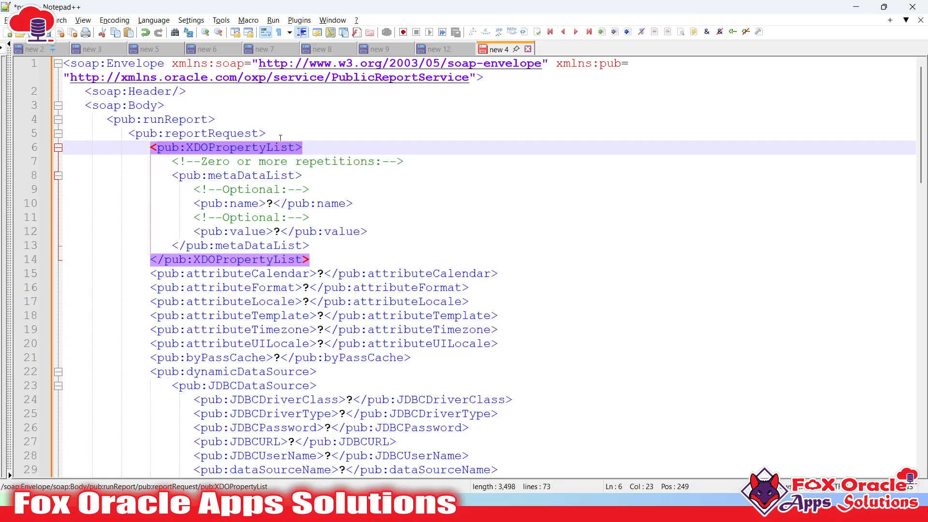
pyautogui.moveTo(189, 147); pyautogui.dragTo(303, 150)
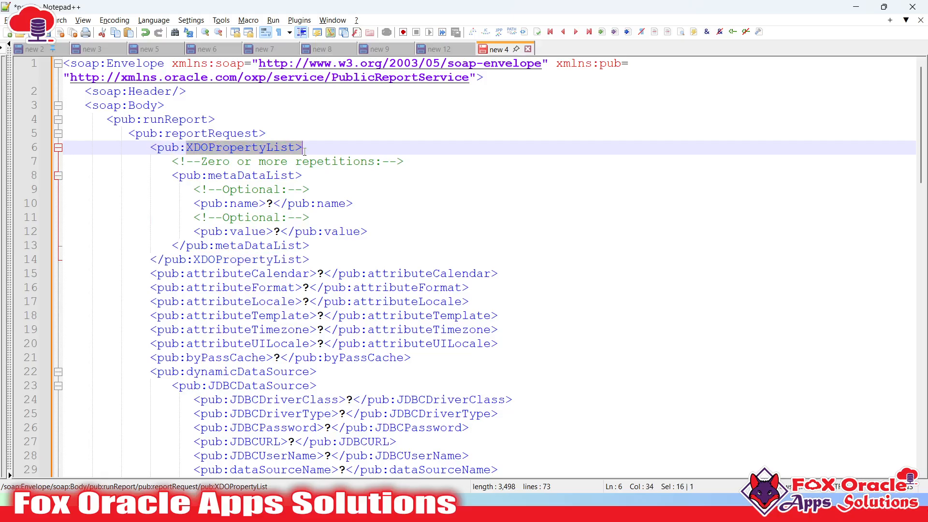
pyautogui.click(295, 151)
pyautogui.click(232, 162)
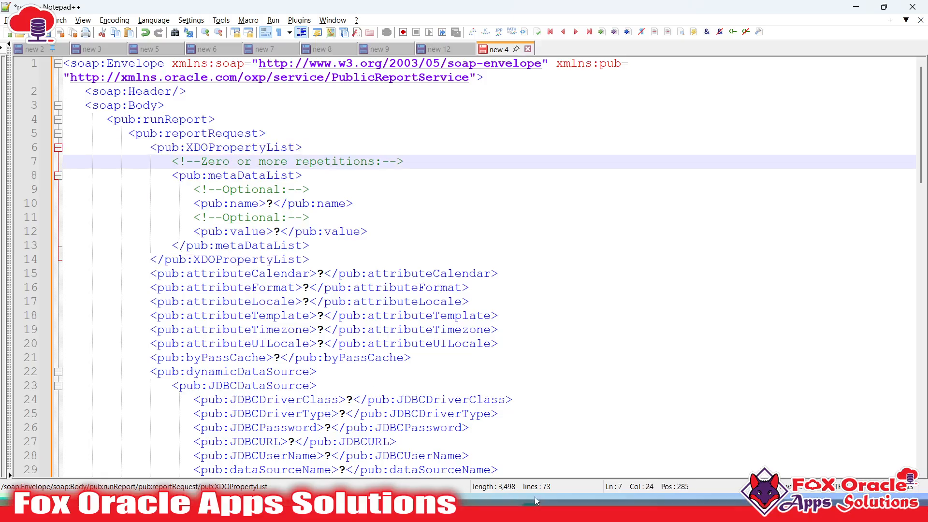
# - Switch to the Oracle catalog in Chrome and view the permissions of the FOAS_AP_INV_DM data model, leaving them without changes
pyautogui.hotkey('alt', 'Tab')
pyautogui.hotkey('alt', 'Tab')
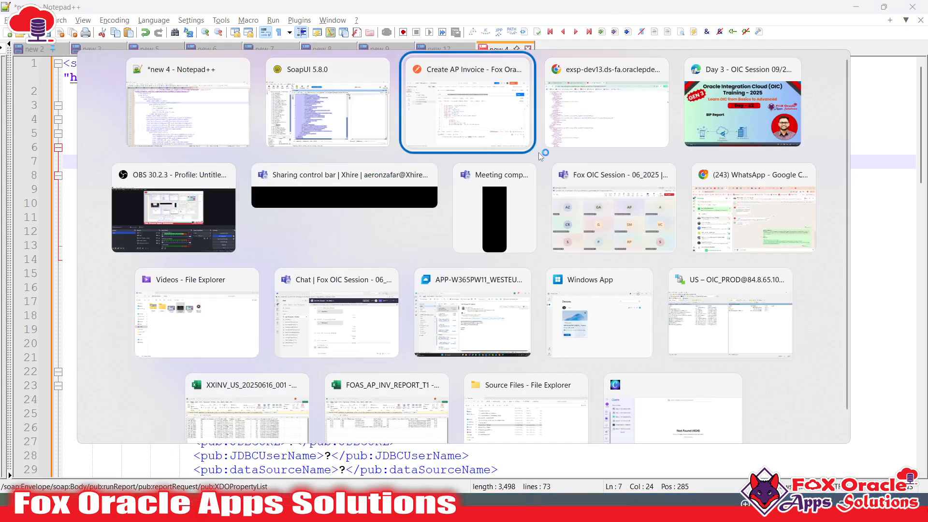
pyautogui.hotkey('alt', 'Tab')
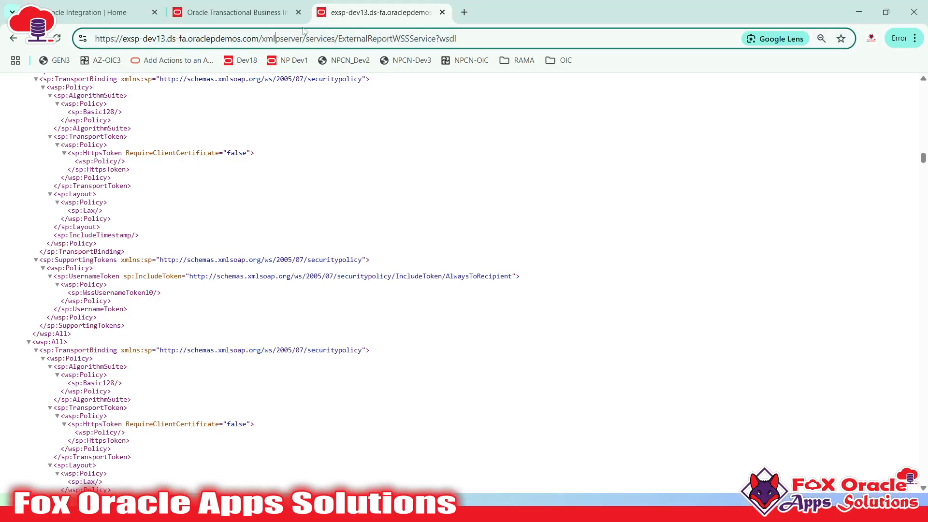
pyautogui.click(233, 13)
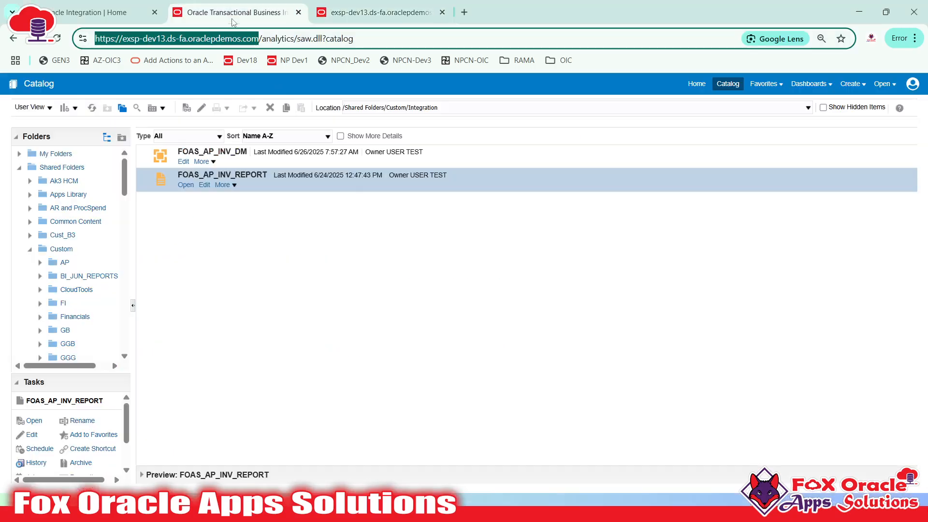
pyautogui.click(341, 270)
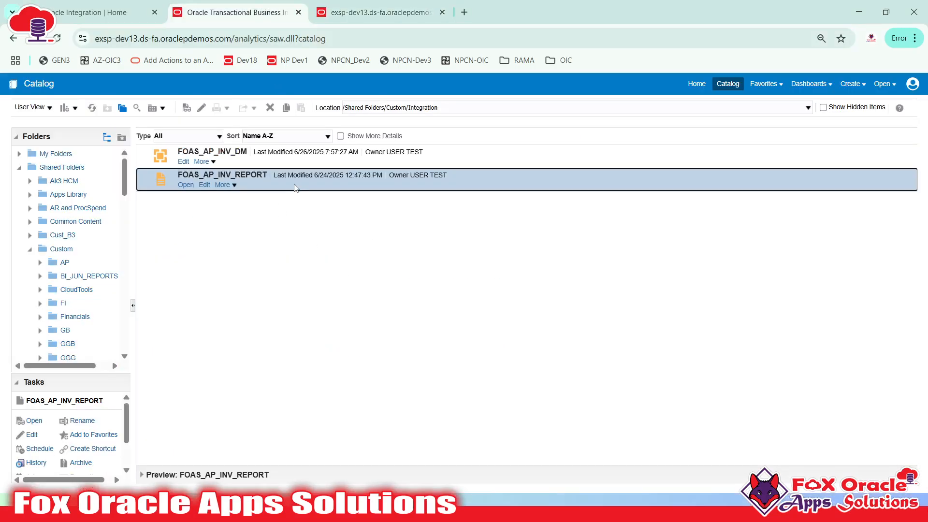
pyautogui.click(277, 166)
pyautogui.click(271, 188)
pyautogui.click(256, 163)
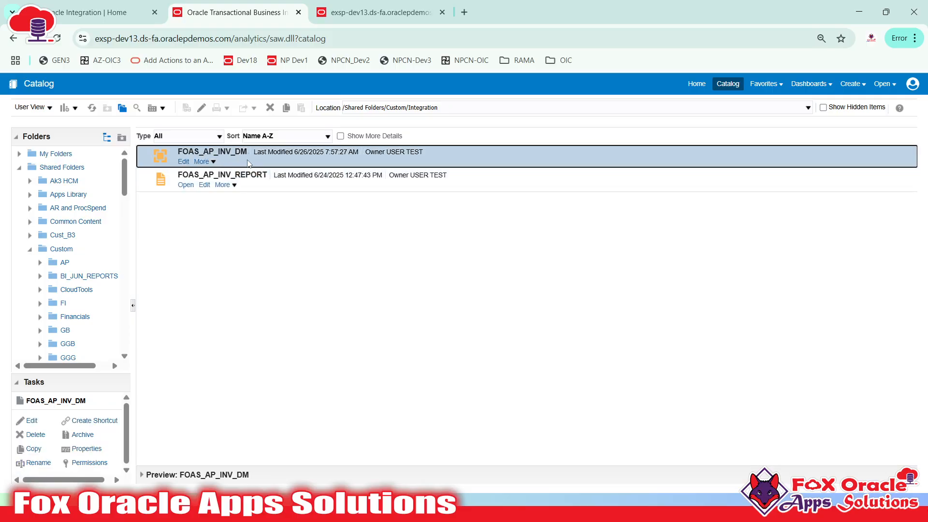
pyautogui.click(213, 162)
pyautogui.click(216, 289)
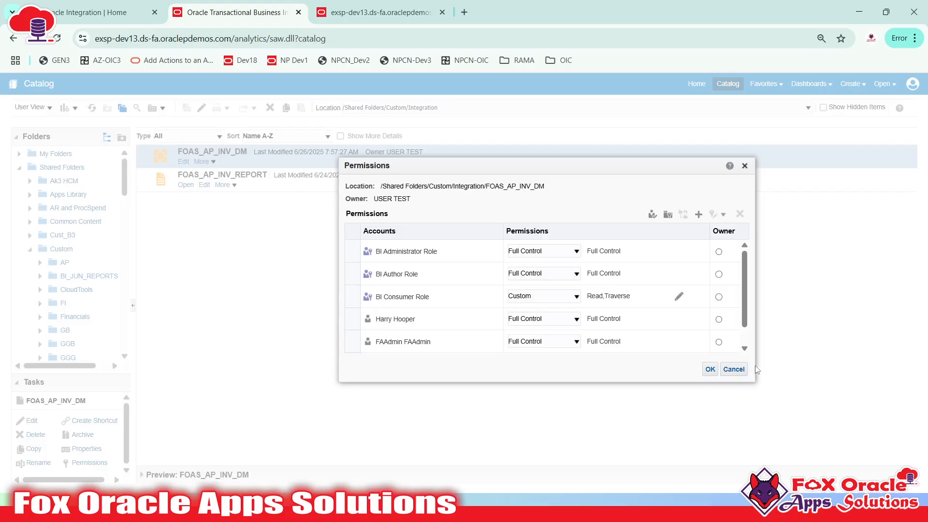
pyautogui.click(734, 369)
# - View the properties of the FOAS_AP_INV_DM data model and check its compositeSignature file extension
pyautogui.click(212, 162)
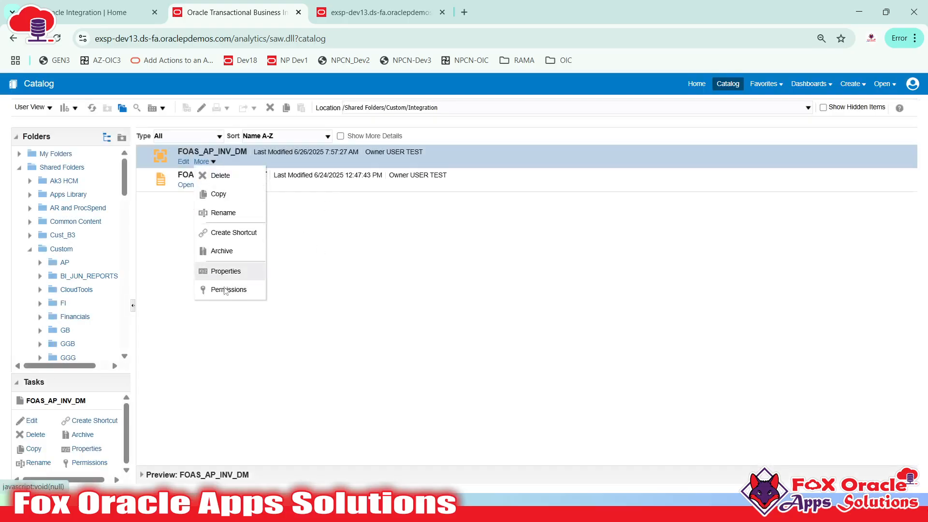
pyautogui.click(227, 272)
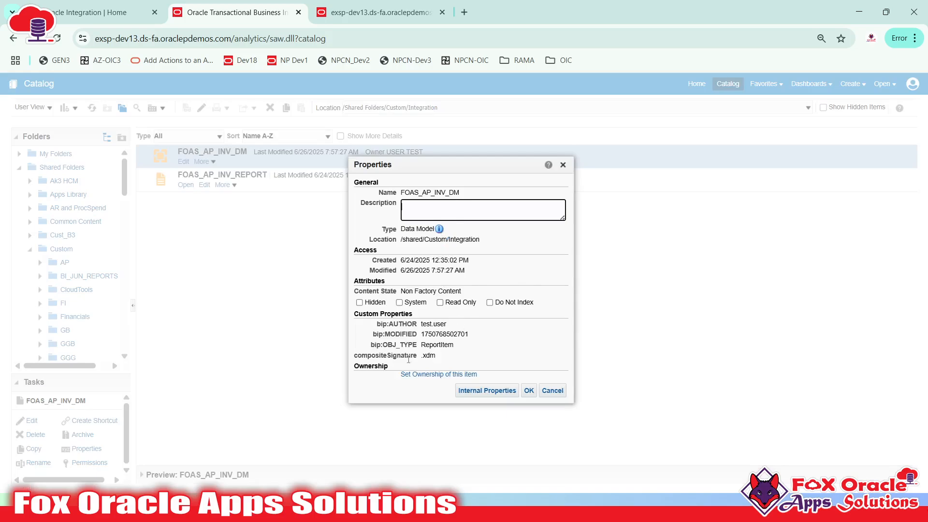
pyautogui.click(386, 357)
pyautogui.moveTo(420, 358)
pyautogui.mouseDown()
pyautogui.moveTo(440, 359)
pyautogui.moveTo(425, 356)
pyautogui.mouseUp()
pyautogui.click(442, 356)
pyautogui.click(552, 391)
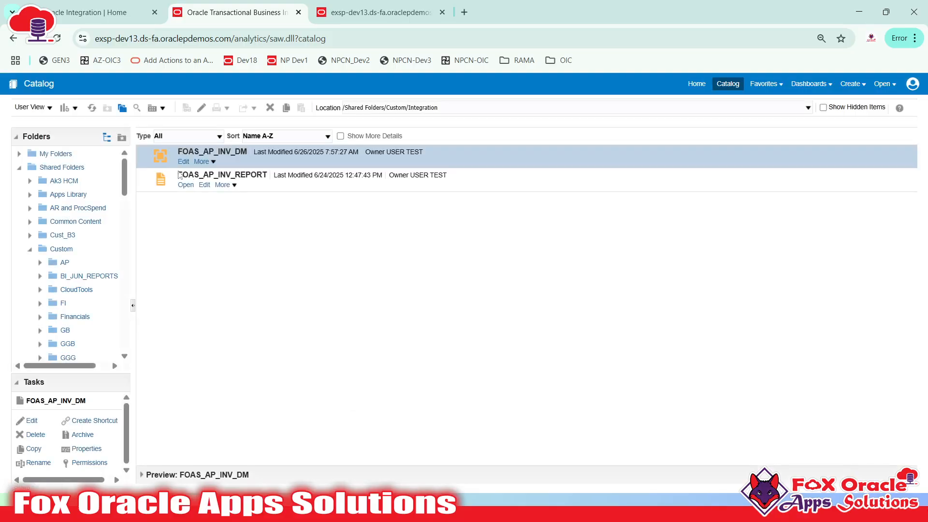
# - View the properties of FOAS_AP_INV_REPORT and check its compositeSignature file extension
pyautogui.click(220, 177)
pyautogui.click(232, 185)
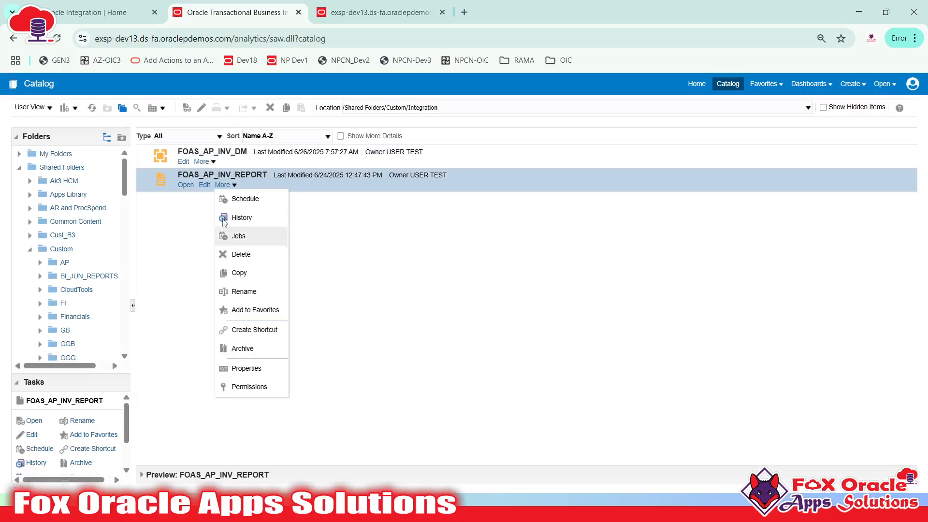
pyautogui.click(247, 368)
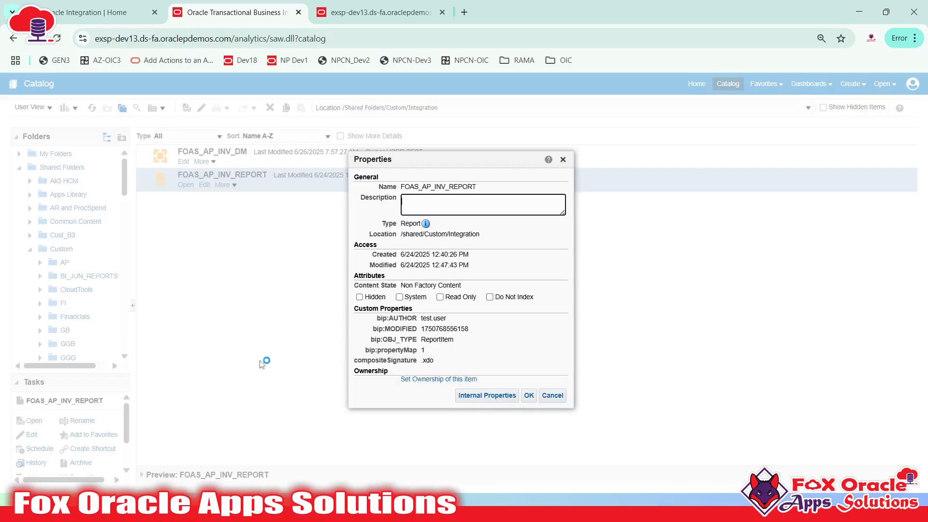
pyautogui.moveTo(421, 361); pyautogui.dragTo(444, 368)
pyautogui.click(547, 397)
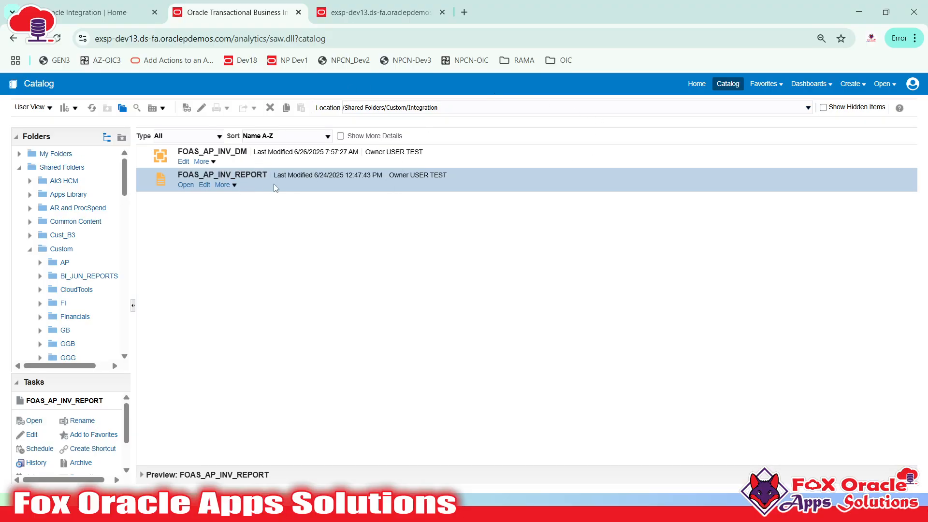
# - Switch back to Notepad++ and remove the ? placeholders from pub:name and pub:value in the metaDataList of pub:XDOPropertyList
pyautogui.hotkey('alt', 'Tab')
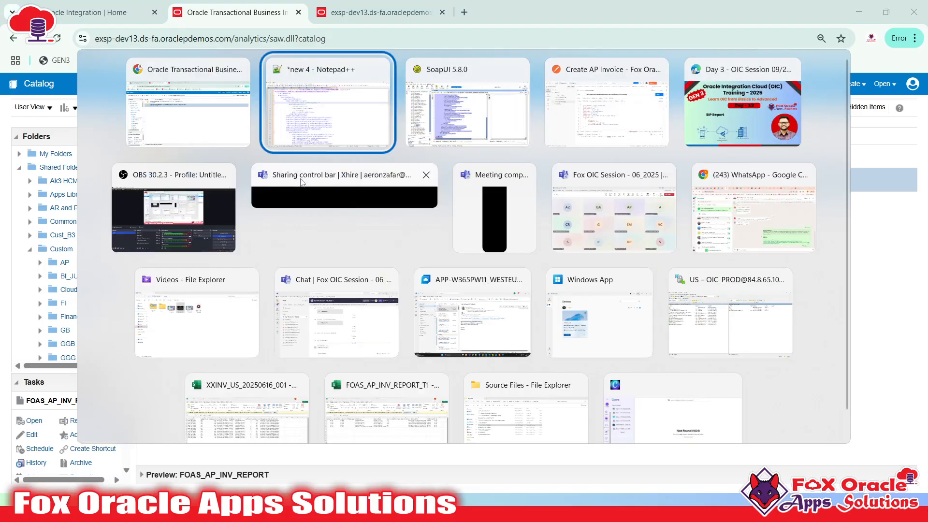
pyautogui.click(232, 151)
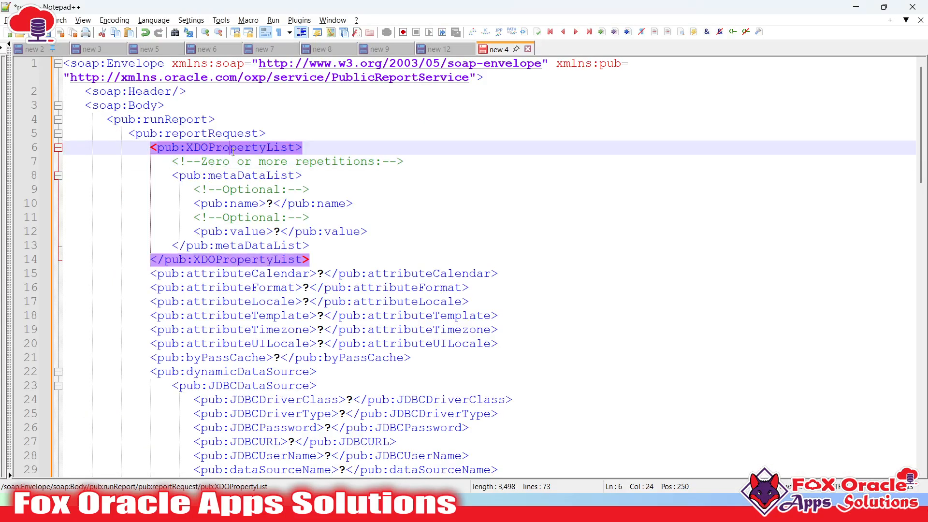
pyautogui.click(280, 162)
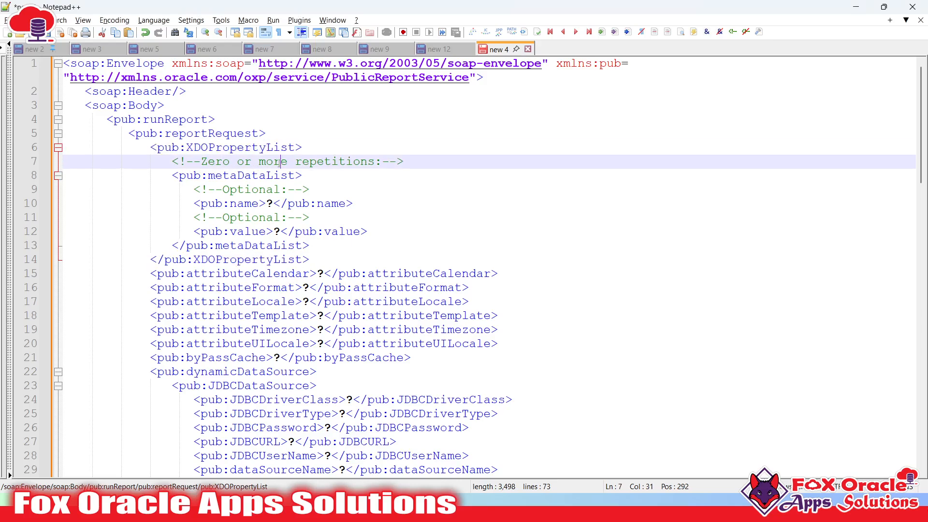
pyautogui.moveTo(151, 148); pyautogui.dragTo(332, 261)
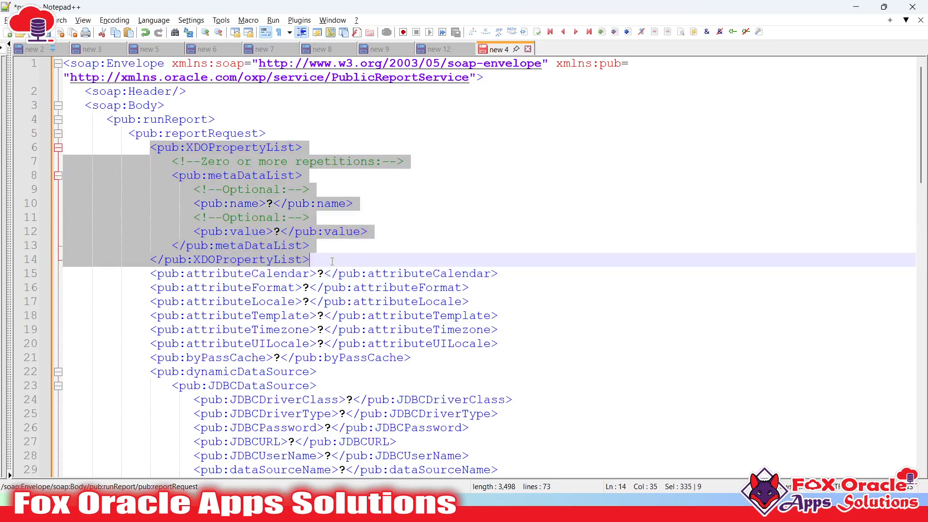
pyautogui.click(319, 245)
pyautogui.click(273, 204)
pyautogui.press('BackSpace')
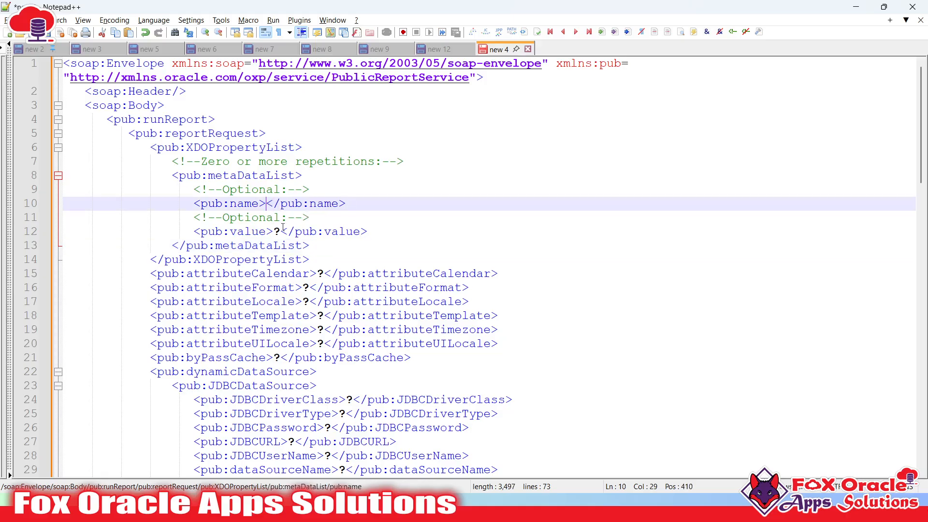
pyautogui.click(283, 232)
pyautogui.press('BackSpace')
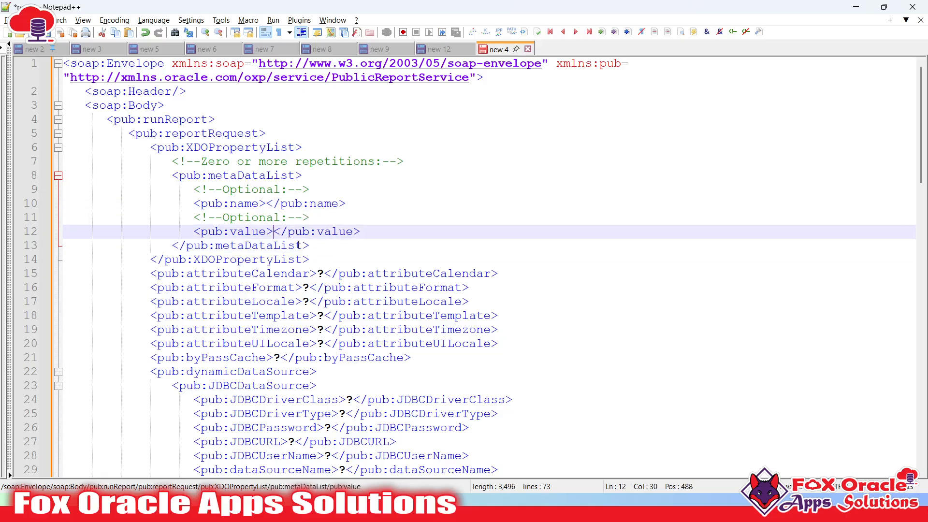
# - Examine the metaDataList block with its name and value elements inside pub:XDOPropertyList
pyautogui.doubleClick(320, 274)
pyautogui.click(276, 209)
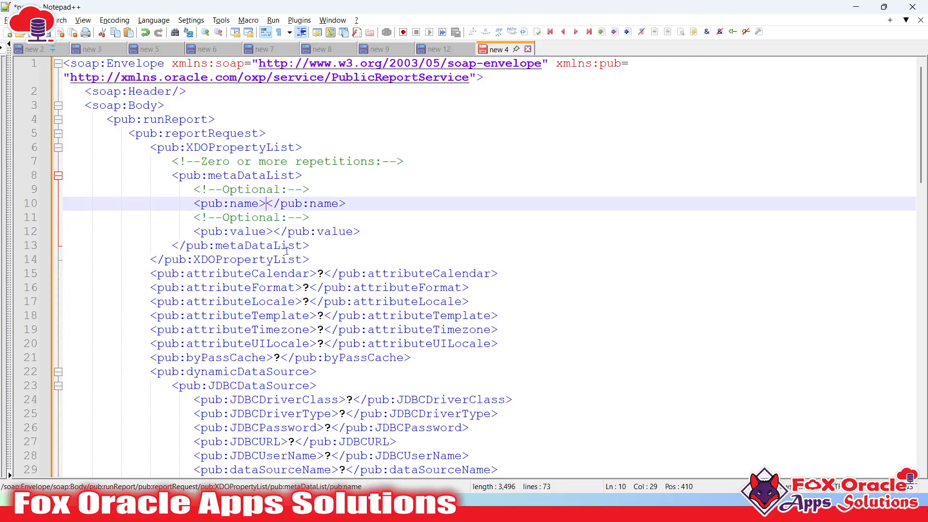
pyautogui.click(317, 275)
pyautogui.click(261, 208)
pyautogui.click(288, 246)
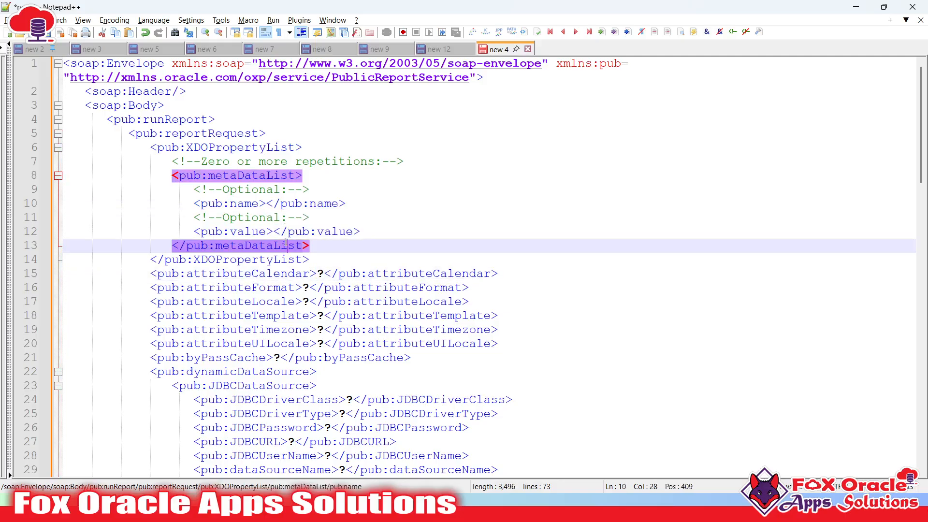
pyautogui.click(217, 163)
pyautogui.click(194, 178)
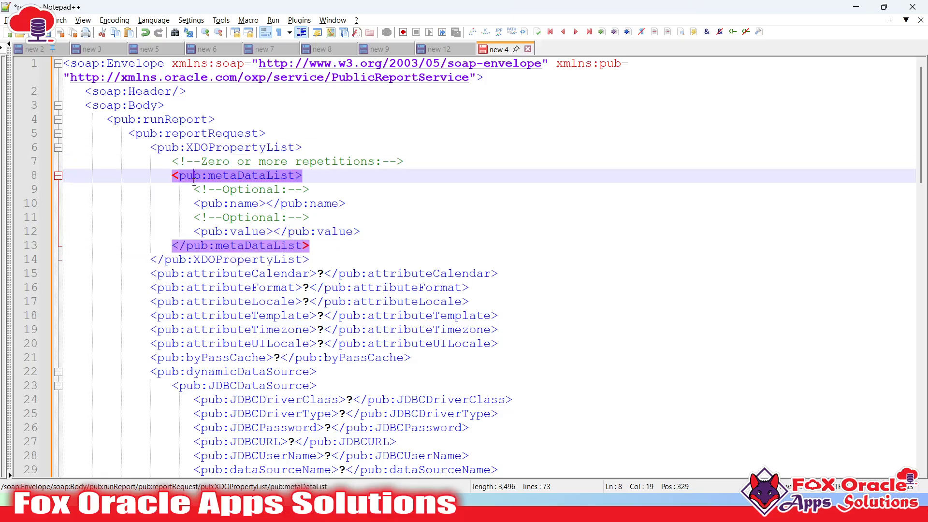
pyautogui.moveTo(172, 175); pyautogui.dragTo(353, 263)
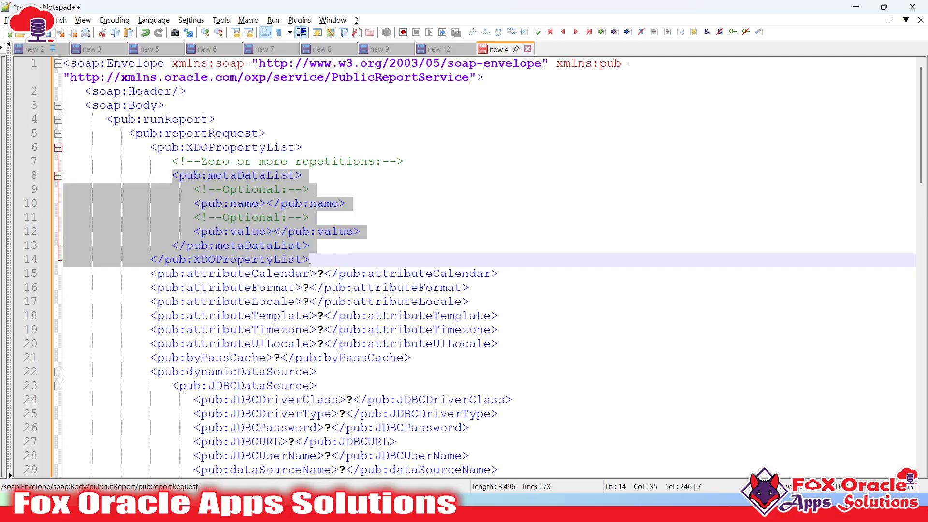
pyautogui.click(289, 205)
pyautogui.doubleClick(211, 153)
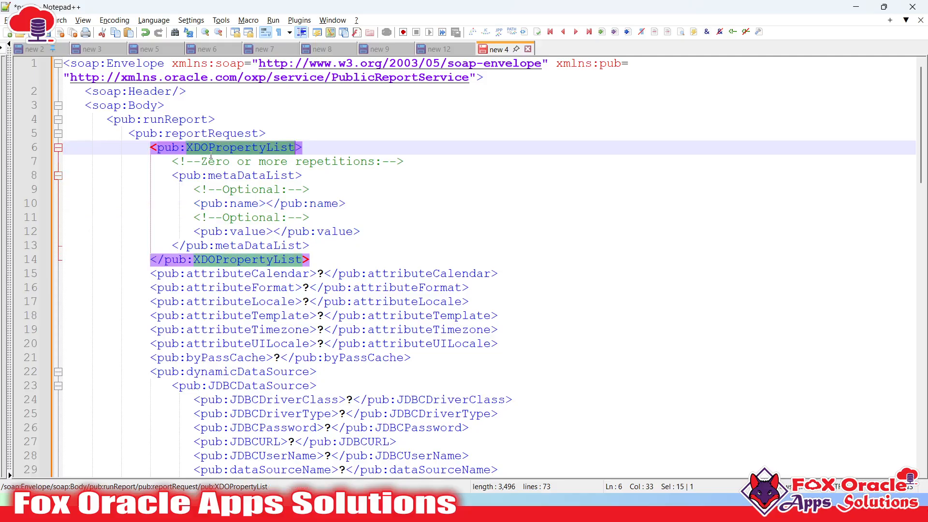
pyautogui.click(269, 134)
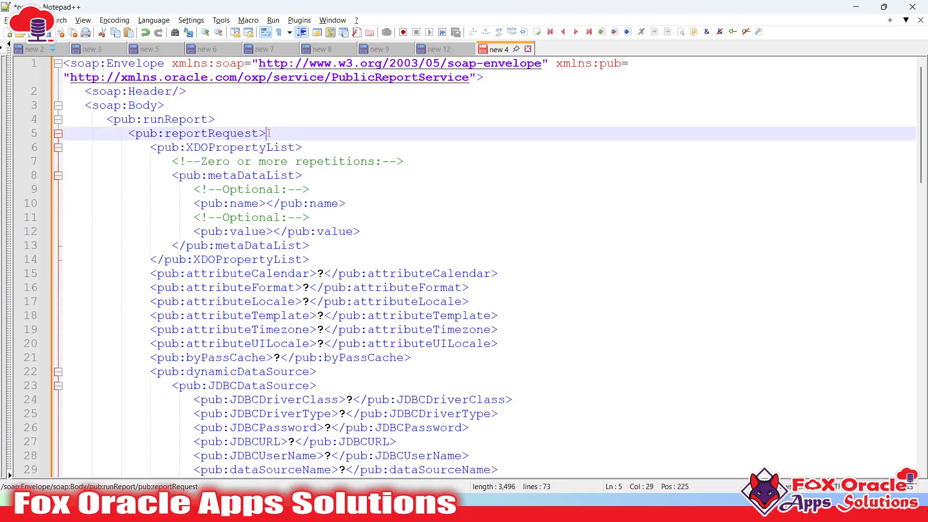
# - Delete the entire pub:XDOPropertyList block, including its metaDataList, from pub:reportRequest
pyautogui.moveTo(152, 148); pyautogui.dragTo(352, 259)
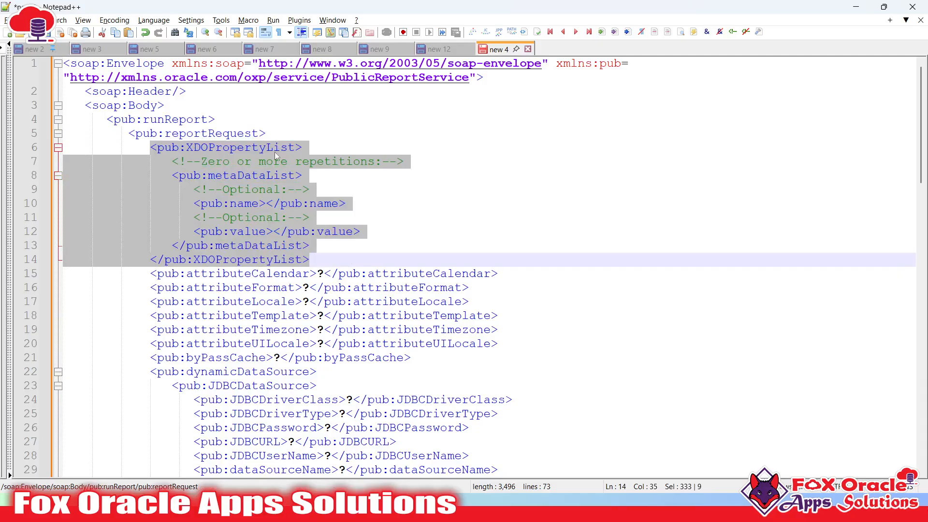
pyautogui.click(225, 175)
pyautogui.click(247, 217)
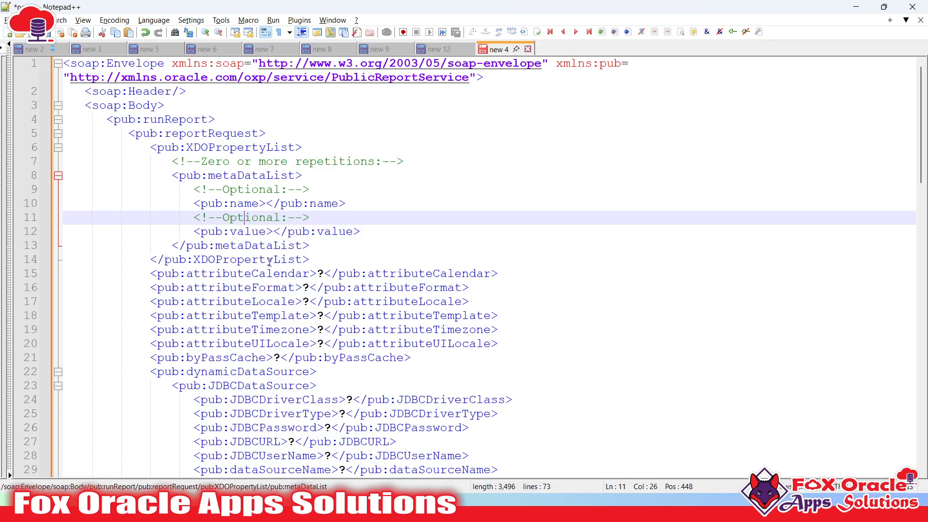
pyautogui.click(274, 245)
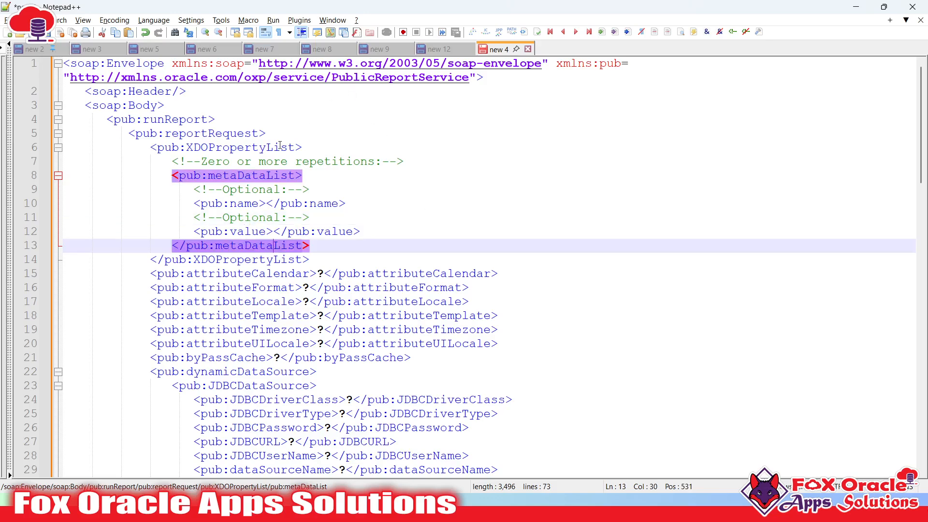
pyautogui.moveTo(278, 135); pyautogui.dragTo(378, 260)
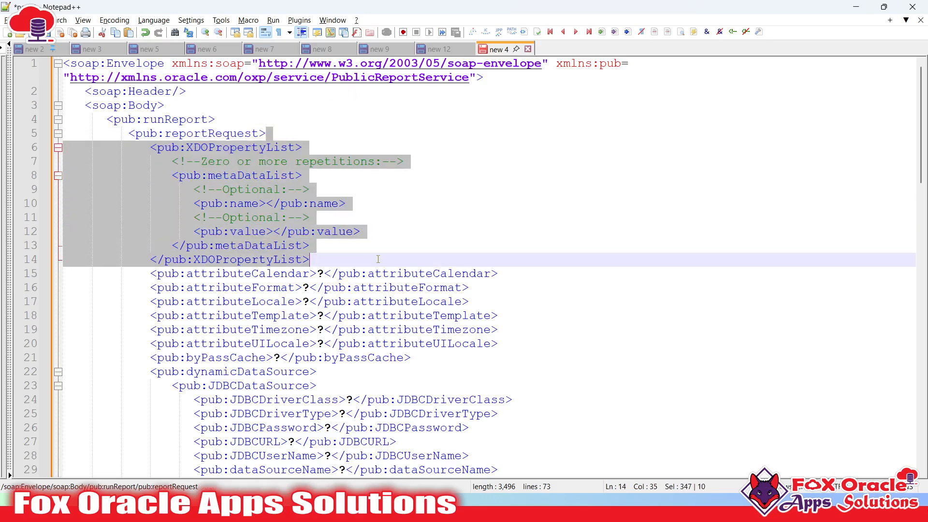
pyautogui.press('Delete')
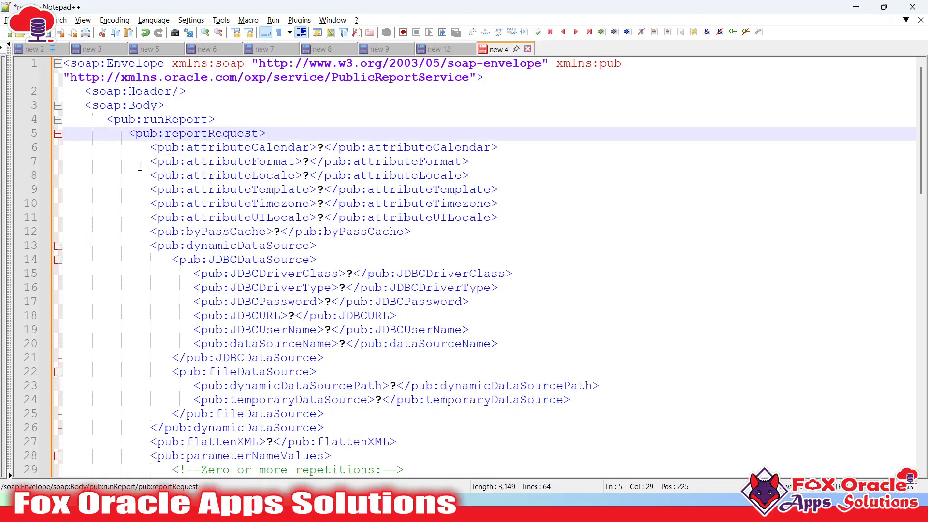
# - Examine the reportRequest elements from pub:attributeCalendar through pub:byPassCache
pyautogui.doubleClick(217, 133)
pyautogui.doubleClick(230, 147)
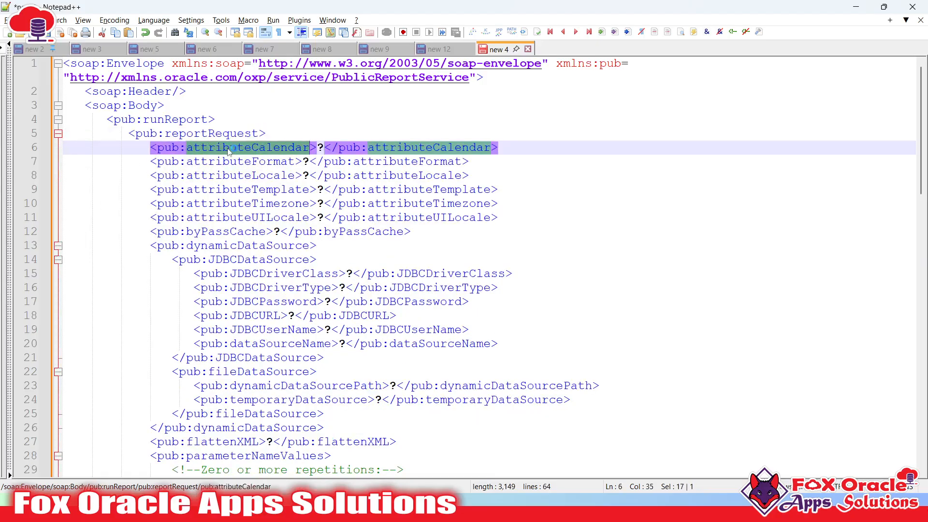
pyautogui.doubleClick(231, 175)
pyautogui.doubleClick(232, 189)
pyautogui.click(240, 245)
pyautogui.click(247, 193)
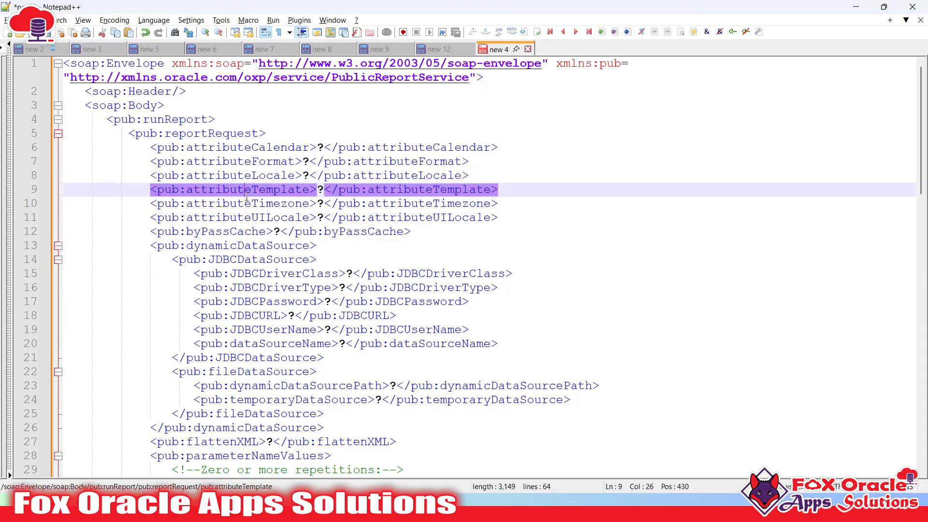
pyautogui.moveTo(150, 147); pyautogui.dragTo(469, 233)
pyautogui.hotkey('alt', 'Tab')
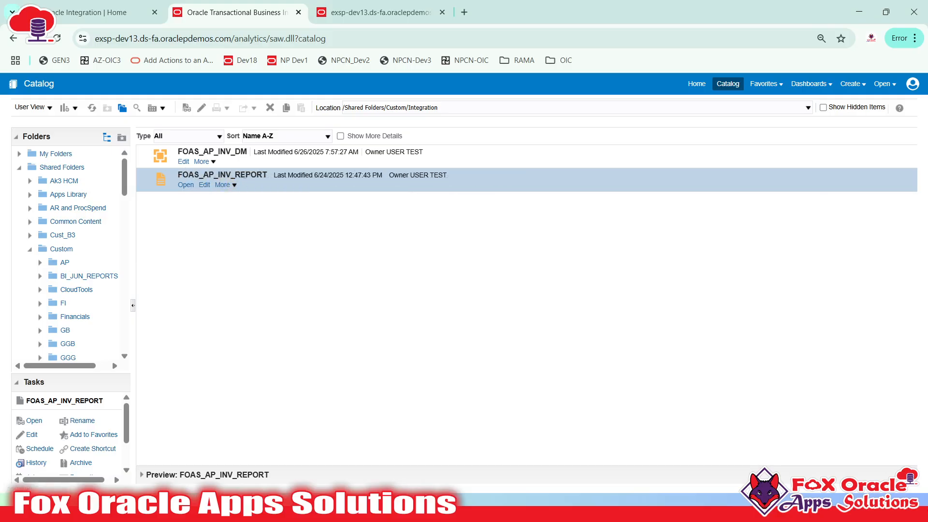
pyautogui.hotkey('alt', 'Tab')
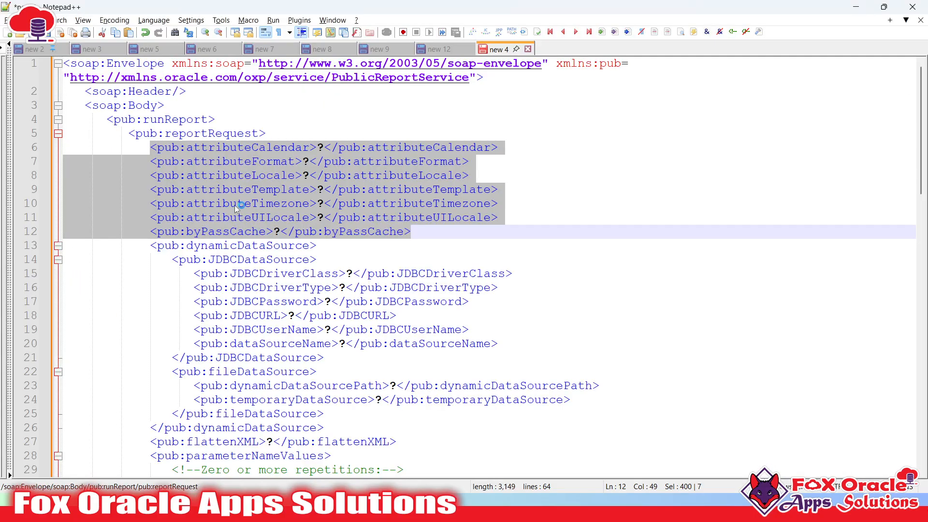
pyautogui.click(196, 148)
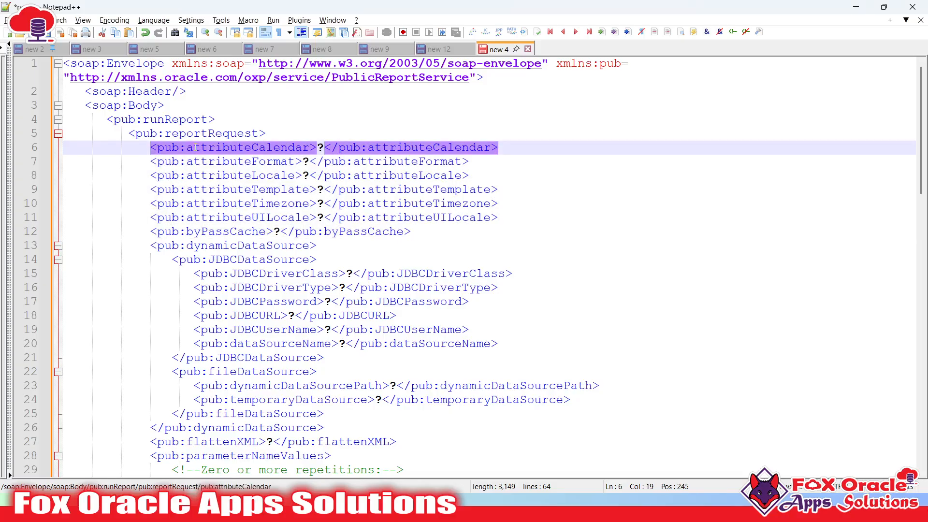
# - Switch to the Oracle catalog in Chrome and view the FOAS_AP_INV_DM and FOAS_AP_INV_REPORT entries in the Integration folder
pyautogui.hotkey('alt', 'Tab')
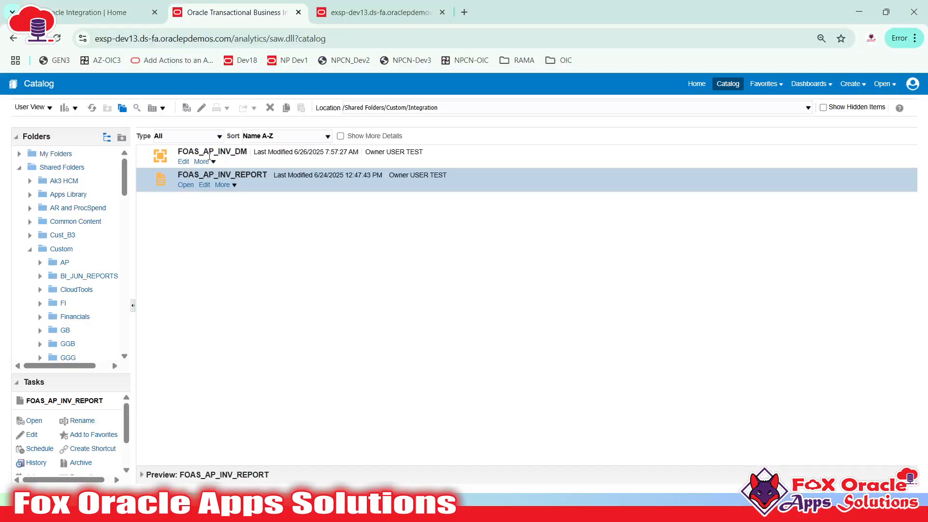
pyautogui.click(218, 157)
pyautogui.click(243, 187)
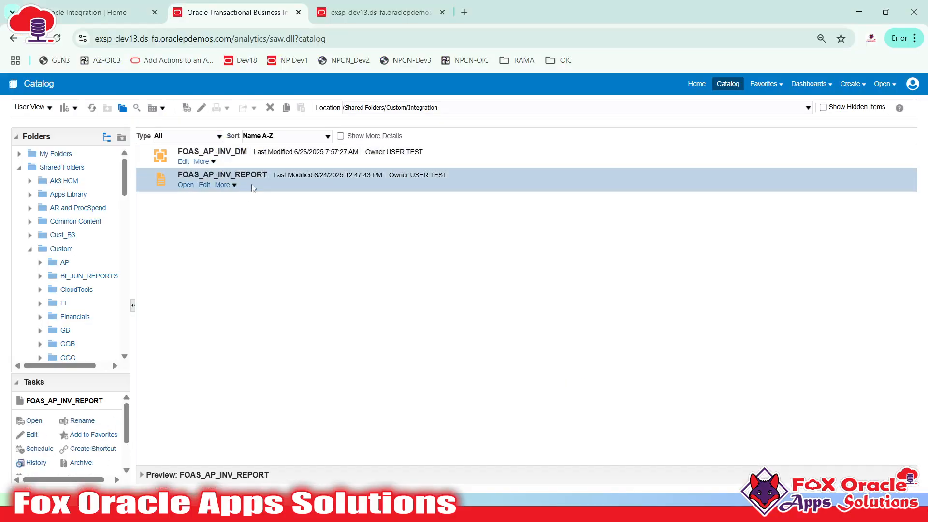
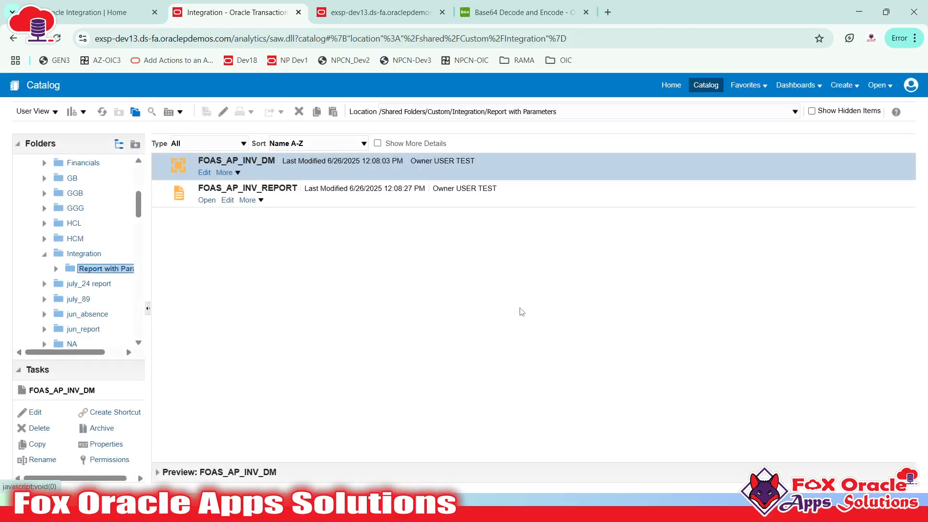
# - Rename FOAS_AP_INV_REPORT in the Report with Parameters folder as FOAS_AP_INV_P_REPORT
pyautogui.click(259, 201)
pyautogui.click(279, 316)
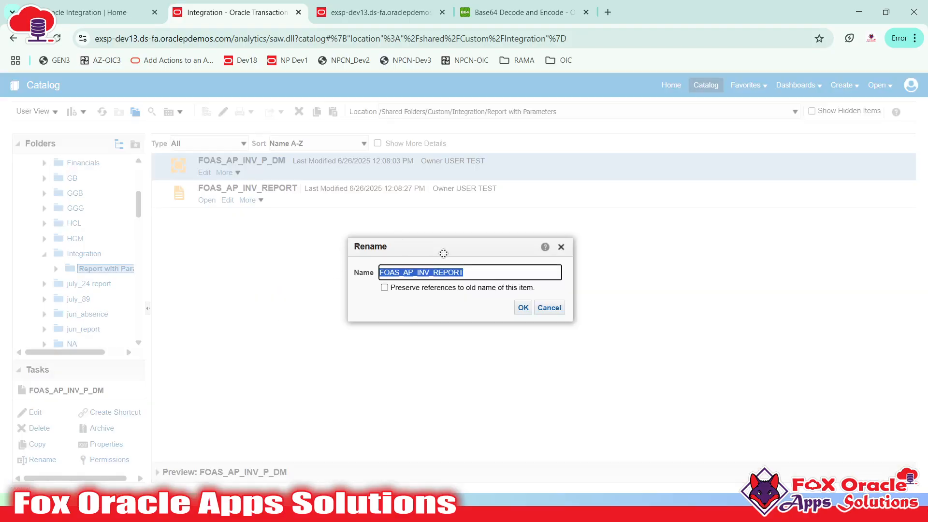
pyautogui.click(438, 272)
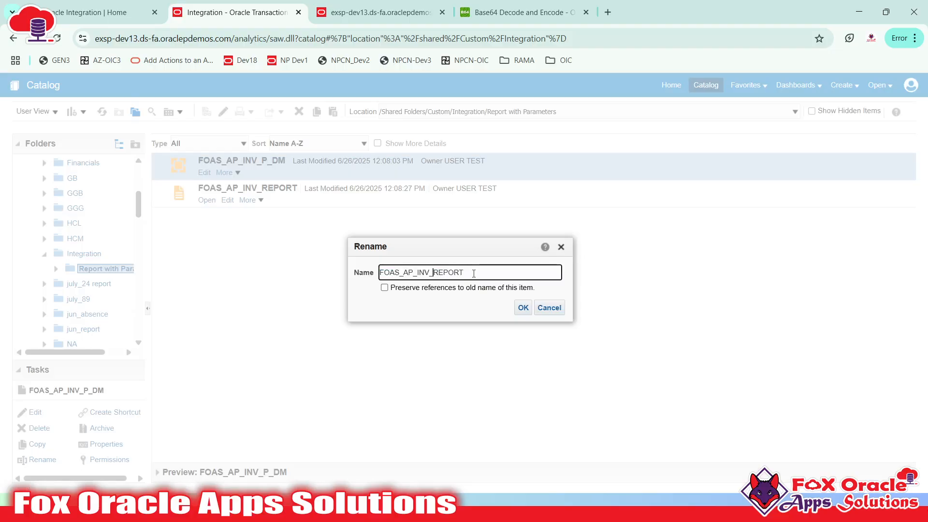
pyautogui.write('P_')
pyautogui.click(523, 307)
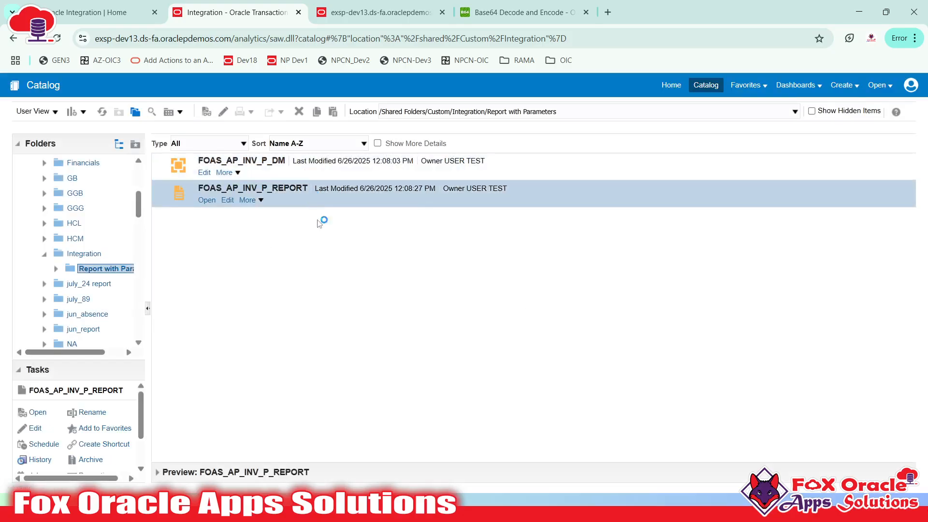
# - Open the FOAS_AP_INV_P_DM data model for editing and move its DS1 group G_1 clear of Global Level Functions
pyautogui.click(278, 176)
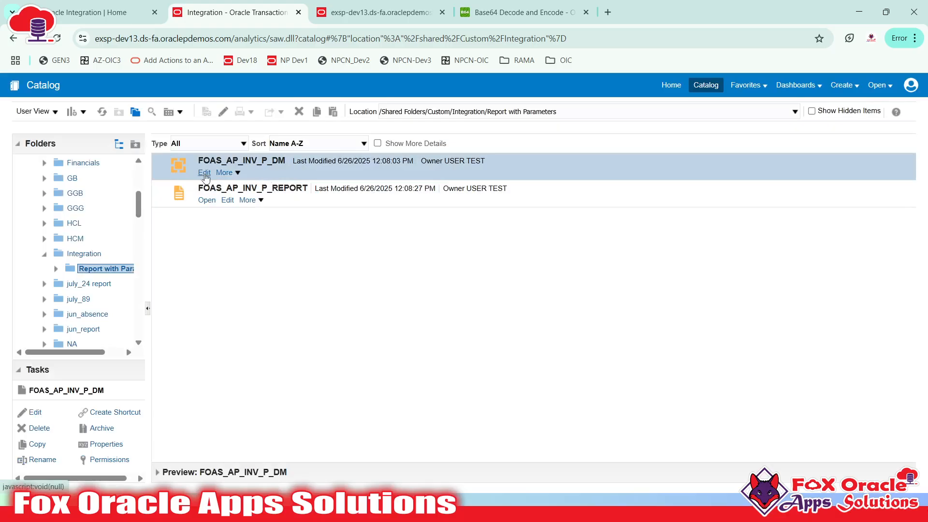
pyautogui.click(204, 174)
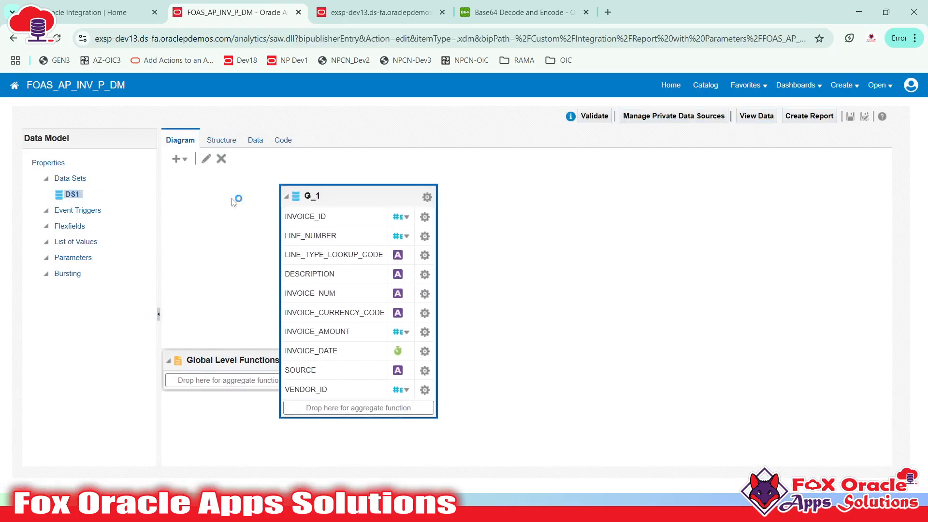
pyautogui.click(74, 182)
pyautogui.click(72, 195)
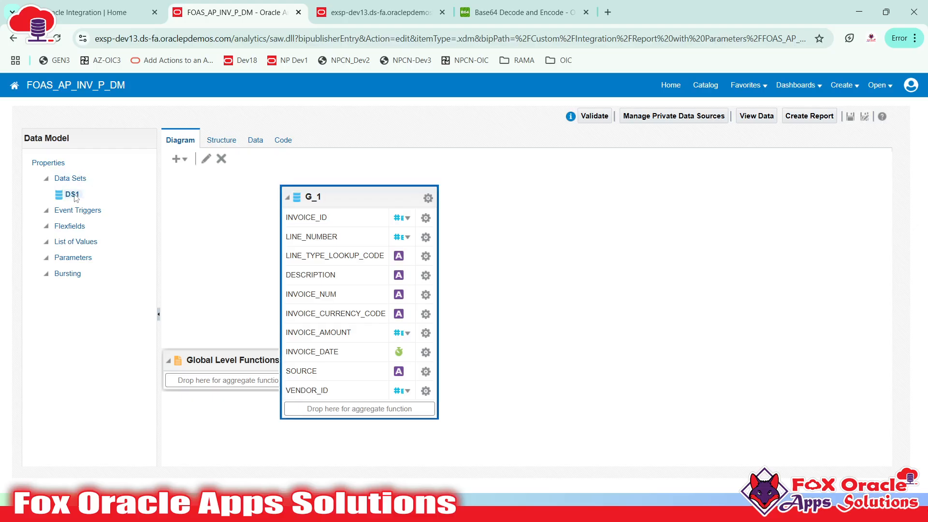
pyautogui.moveTo(334, 196); pyautogui.dragTo(364, 191)
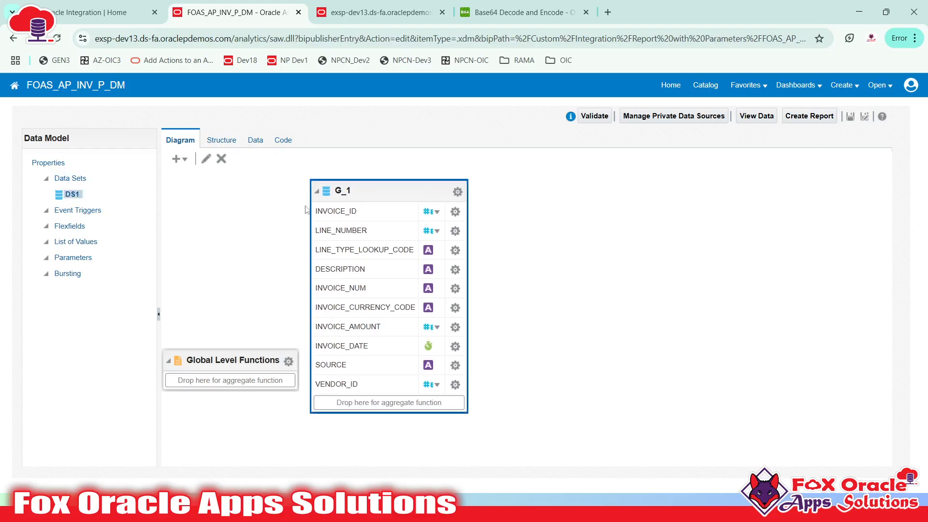
# - Review the full SQL query of data set DS1, including its where and order by clauses, and leave it without changes
pyautogui.click(206, 159)
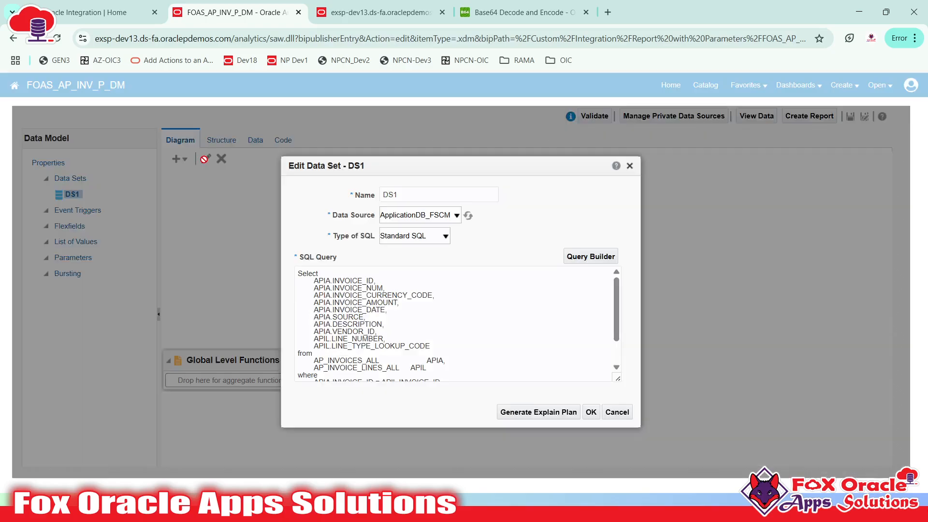
pyautogui.click(348, 339)
pyautogui.scroll(-3, 347, 348)
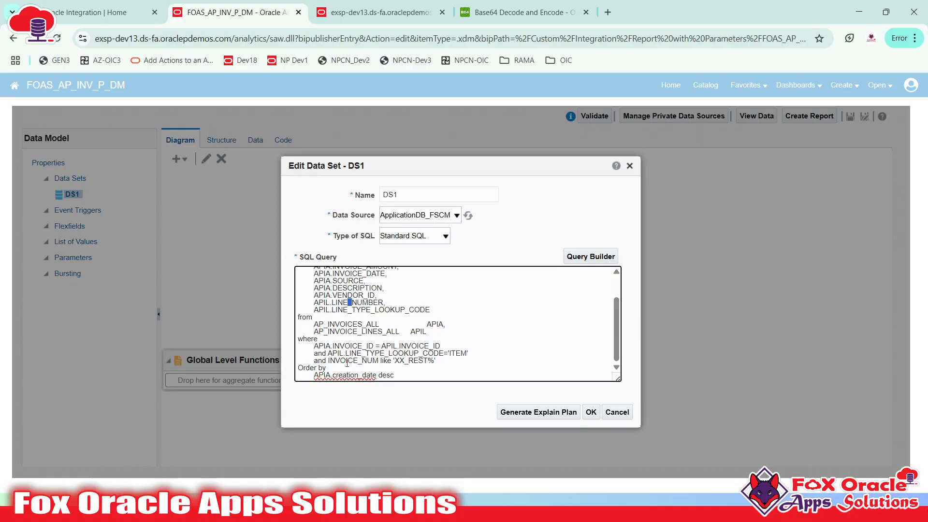
pyautogui.scroll(3, 347, 363)
pyautogui.scroll(-3, 431, 365)
pyautogui.click(416, 323)
pyautogui.click(300, 288)
pyautogui.click(395, 375)
pyautogui.click(618, 416)
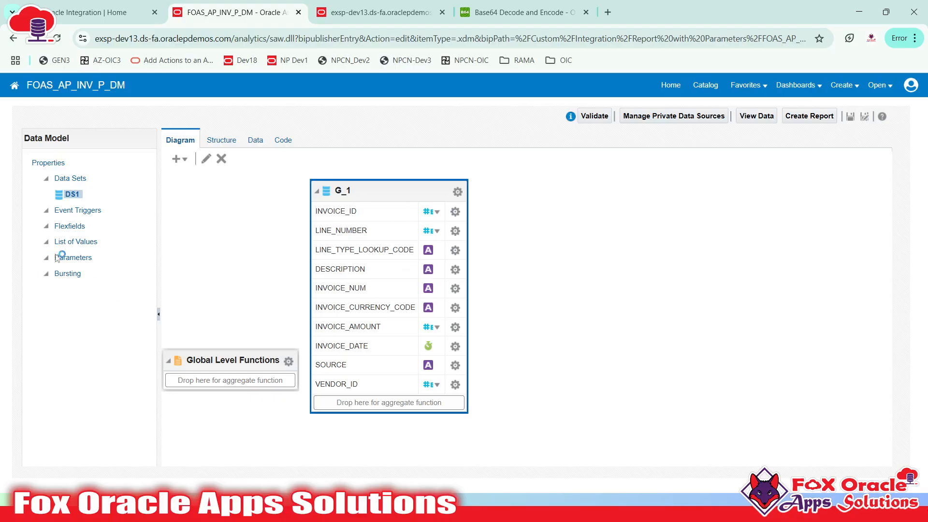
# - Add a parameter named p_NoOfRecords to the FOAS_AP_INV_P_DM data model
pyautogui.click(74, 258)
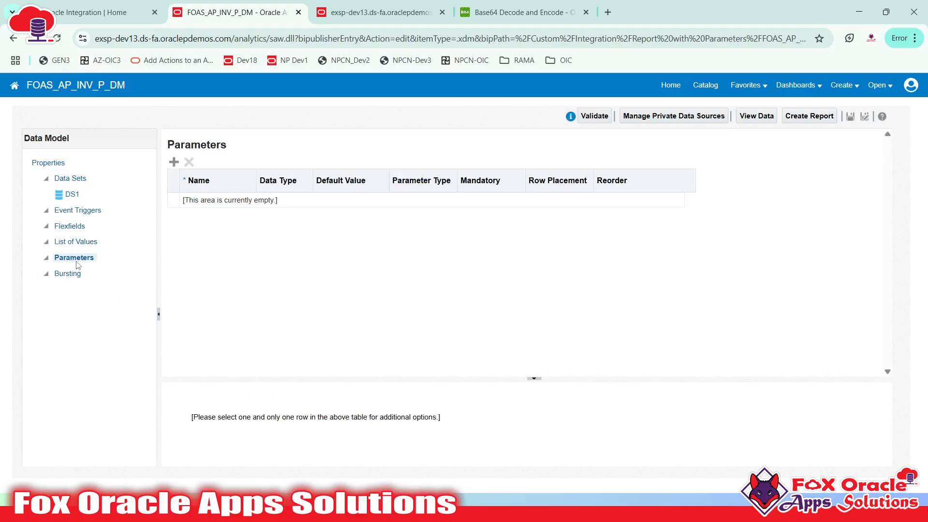
pyautogui.click(173, 162)
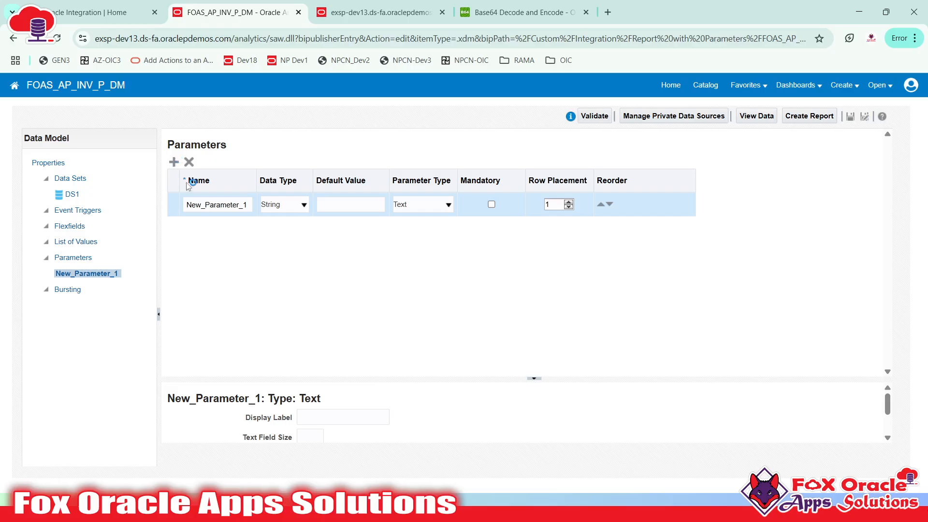
pyautogui.click(221, 203)
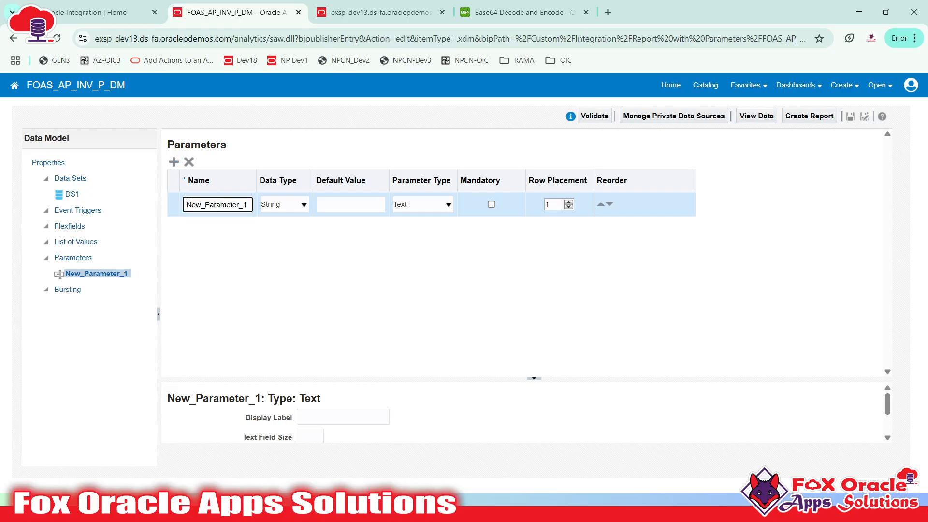
pyautogui.moveTo(188, 204); pyautogui.dragTo(263, 212)
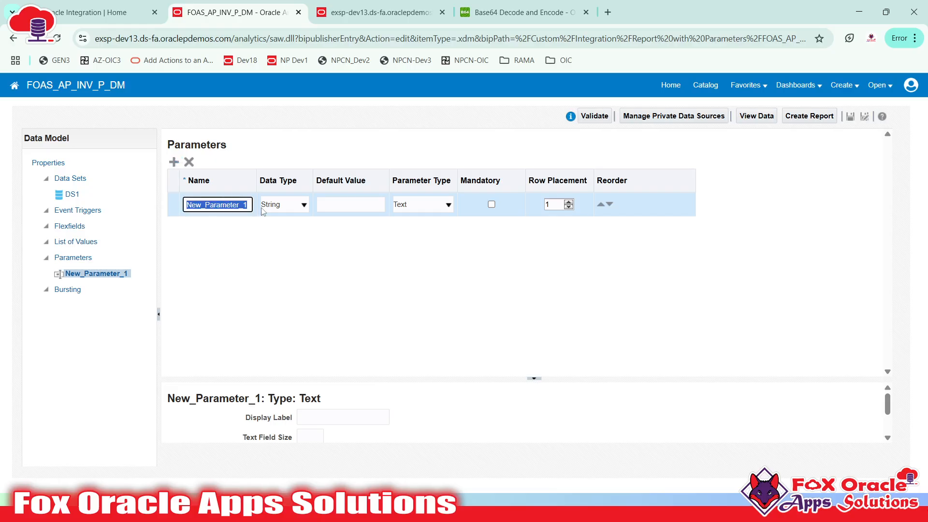
pyautogui.write('P_')
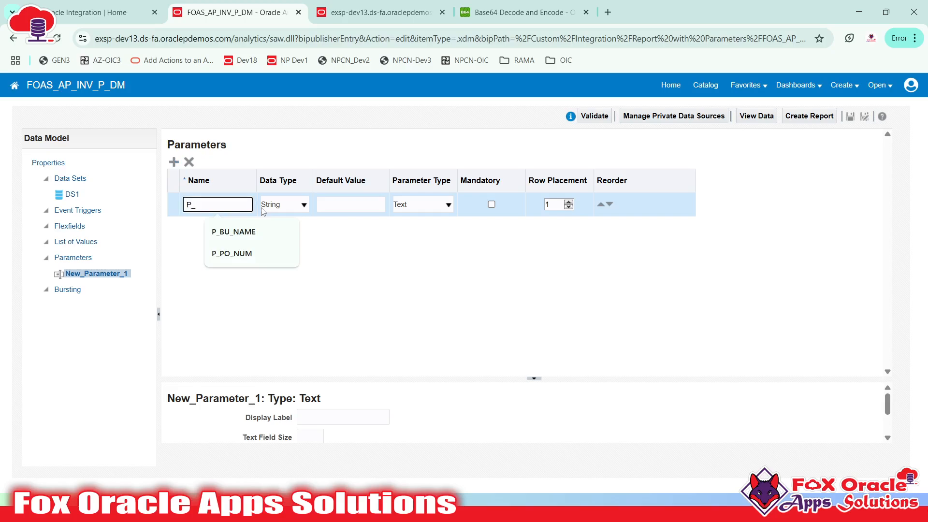
pyautogui.write('ROW')
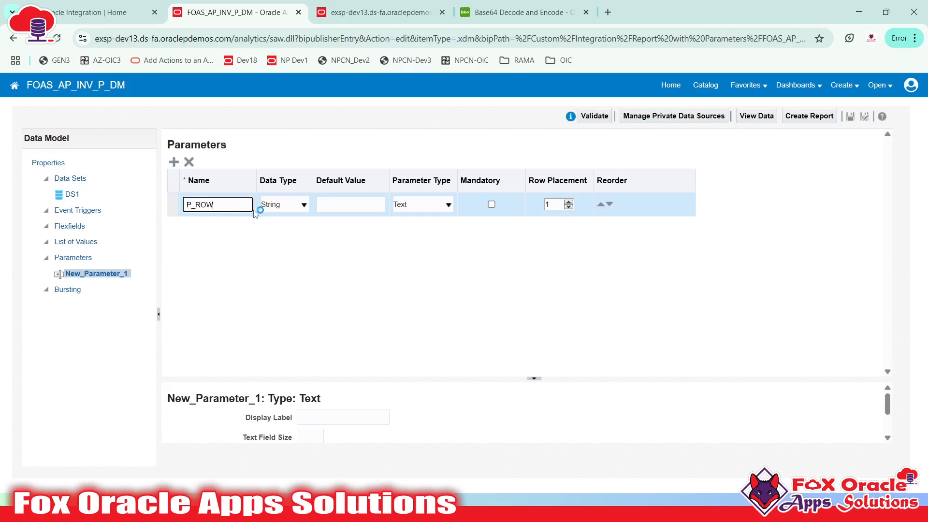
pyautogui.press('BackSpace')
pyautogui.press('BackSpace')
pyautogui.press('BackSpace')
pyautogui.write('NO_OD')
pyautogui.press('BackSpace')
pyautogui.press('BackSpace')
pyautogui.press('BackSpace')
pyautogui.press('BackSpace')
pyautogui.press('BackSpace')
pyautogui.write('P_')
pyautogui.write('p_n')
pyautogui.write('o_of')
pyautogui.write('N')
pyautogui.write('oOfRecords')
pyautogui.click(262, 255)
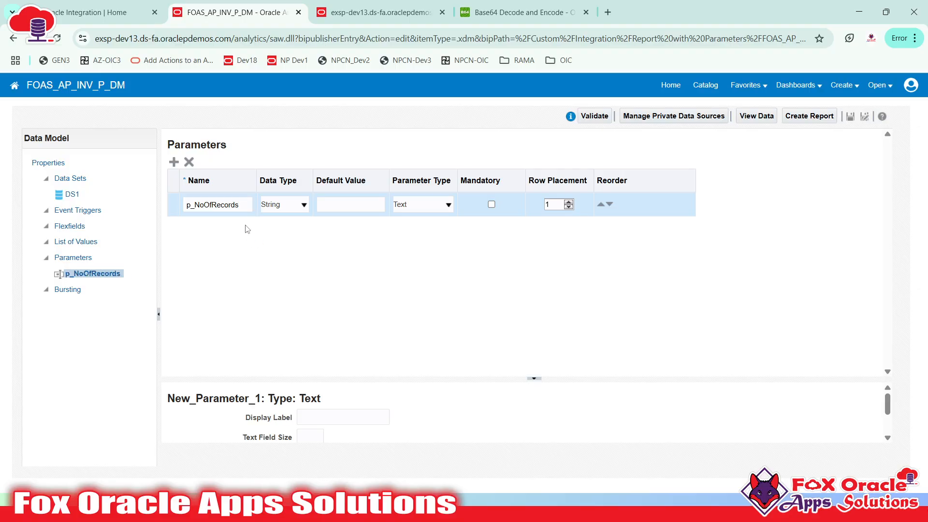
pyautogui.click(209, 208)
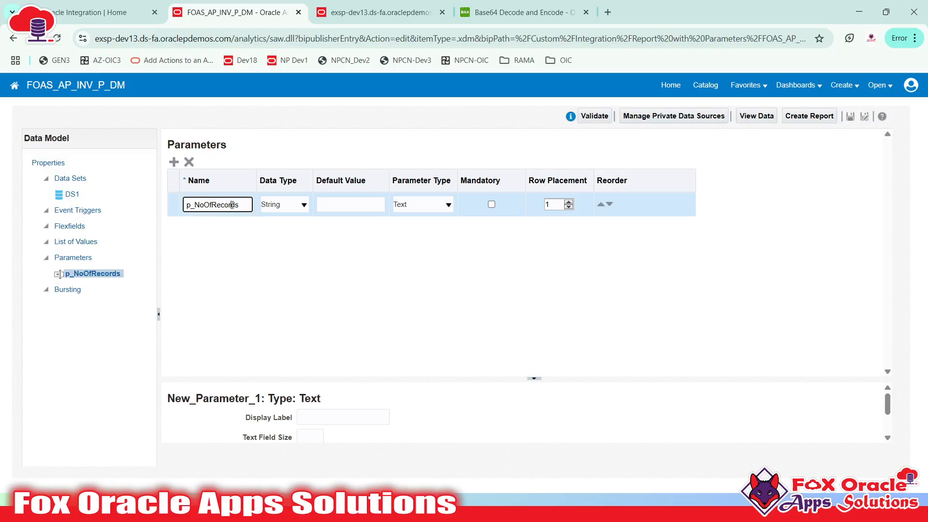
pyautogui.click(187, 208)
pyautogui.moveTo(188, 205); pyautogui.dragTo(202, 204)
pyautogui.click(198, 205)
pyautogui.click(204, 204)
pyautogui.click(207, 205)
pyautogui.click(256, 226)
pyautogui.click(244, 205)
pyautogui.click(282, 240)
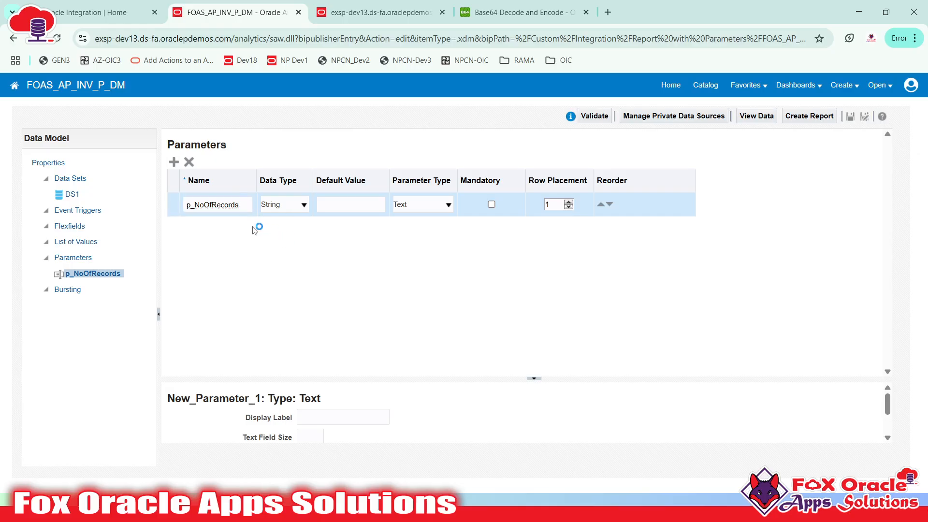
pyautogui.click(236, 207)
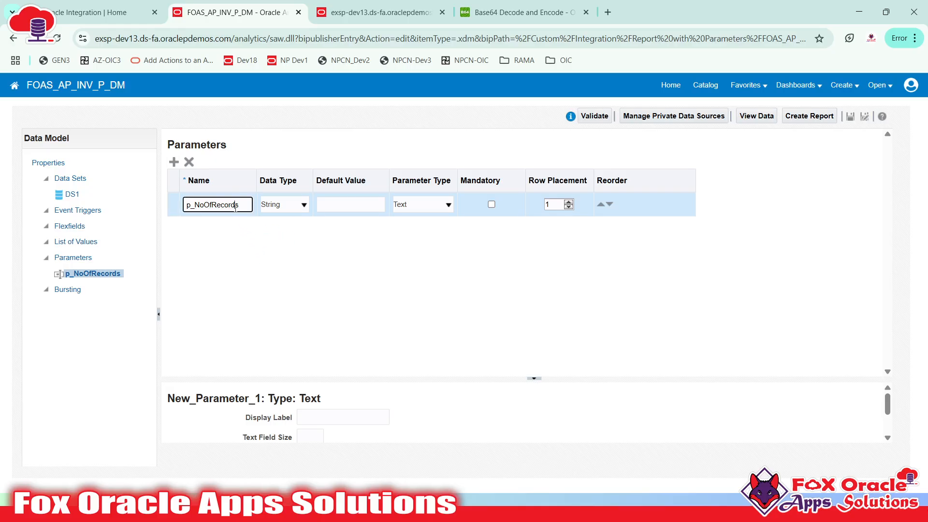
# - Set the p_NoOfRecords data type to Integer, keep its parameter type as Text, and enlarge the pane with its additional options
pyautogui.click(277, 211)
pyautogui.click(278, 235)
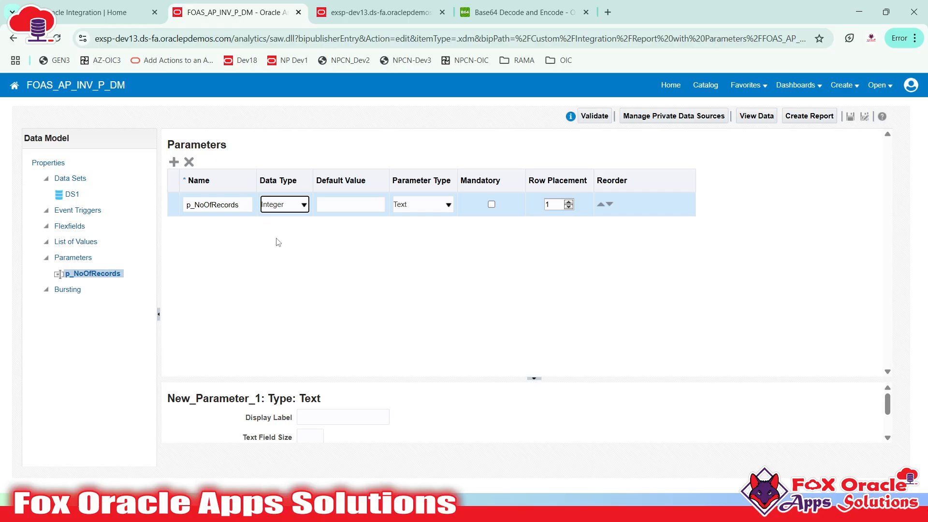
pyautogui.click(349, 206)
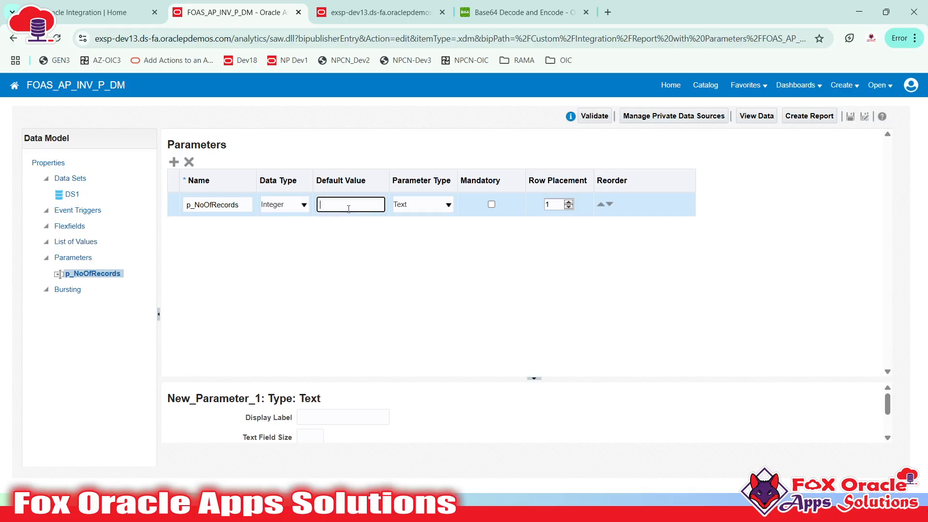
pyautogui.click(425, 205)
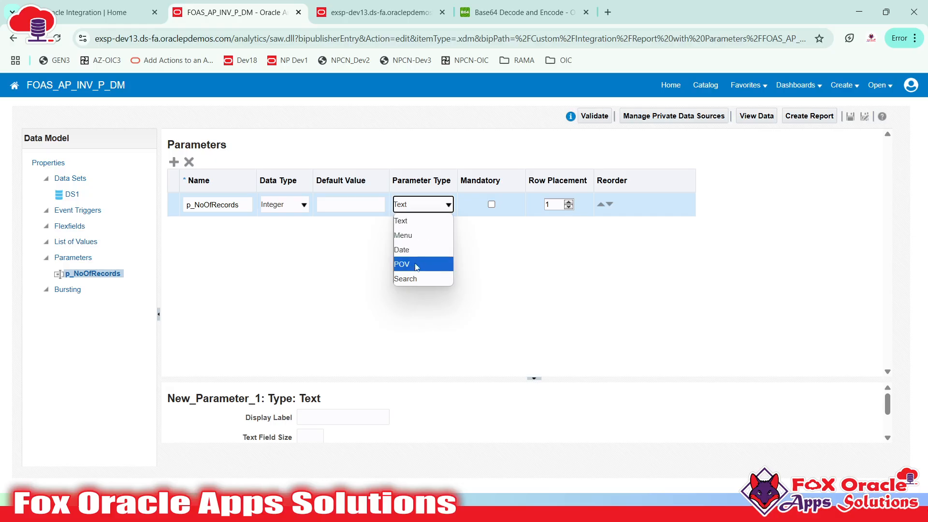
pyautogui.click(402, 221)
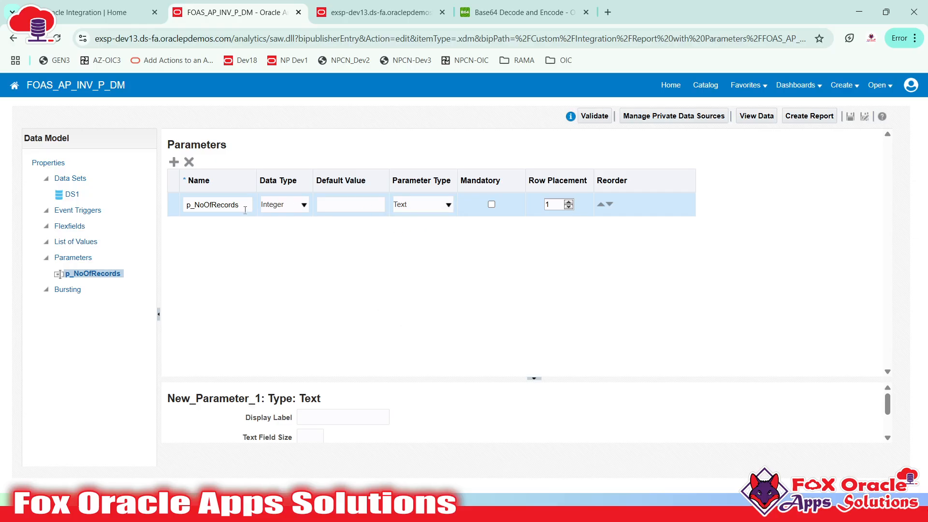
pyautogui.click(213, 207)
pyautogui.moveTo(430, 379); pyautogui.dragTo(439, 286)
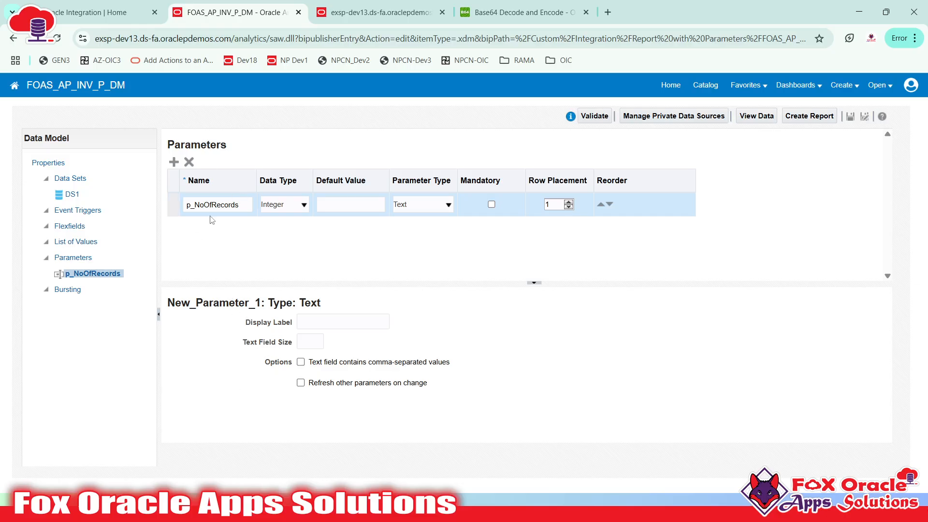
pyautogui.click(226, 207)
pyautogui.doubleClick(222, 205)
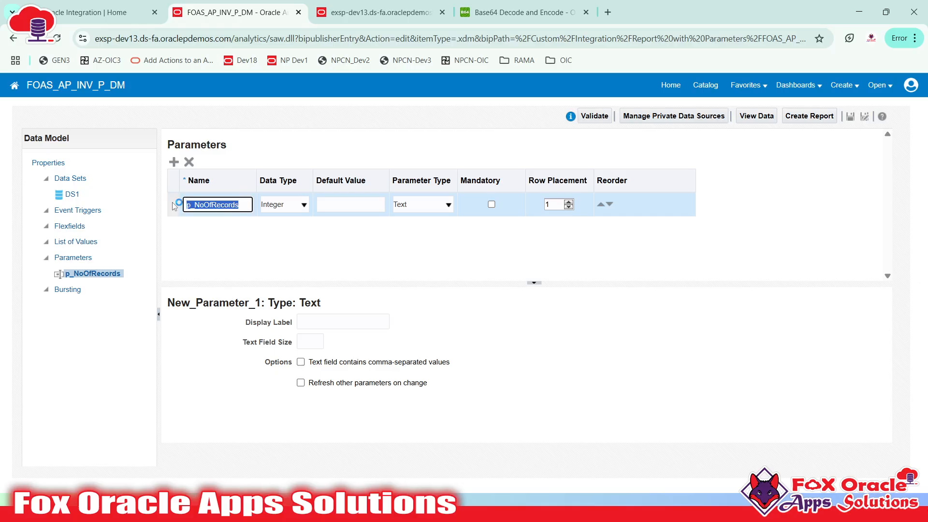
pyautogui.click(223, 205)
pyautogui.doubleClick(222, 205)
pyautogui.doubleClick(213, 205)
pyautogui.doubleClick(228, 205)
pyautogui.click(375, 12)
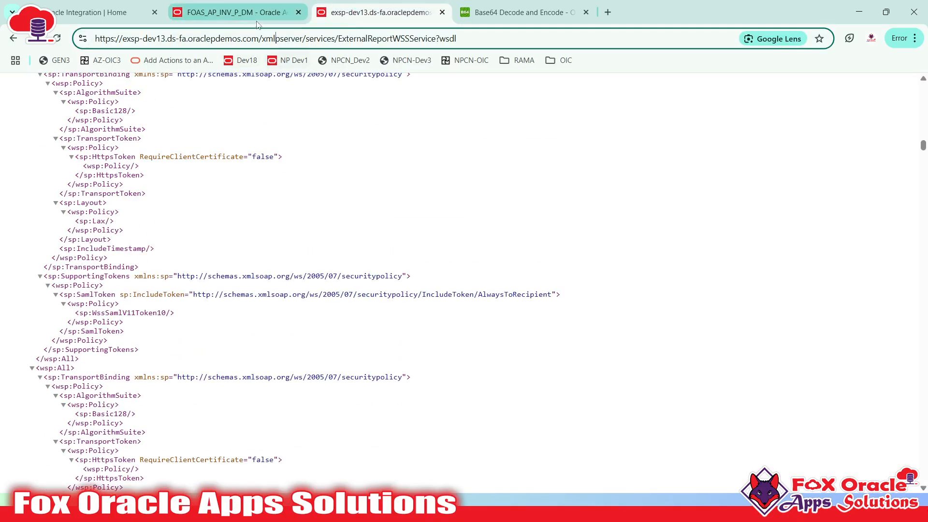
pyautogui.click(251, 12)
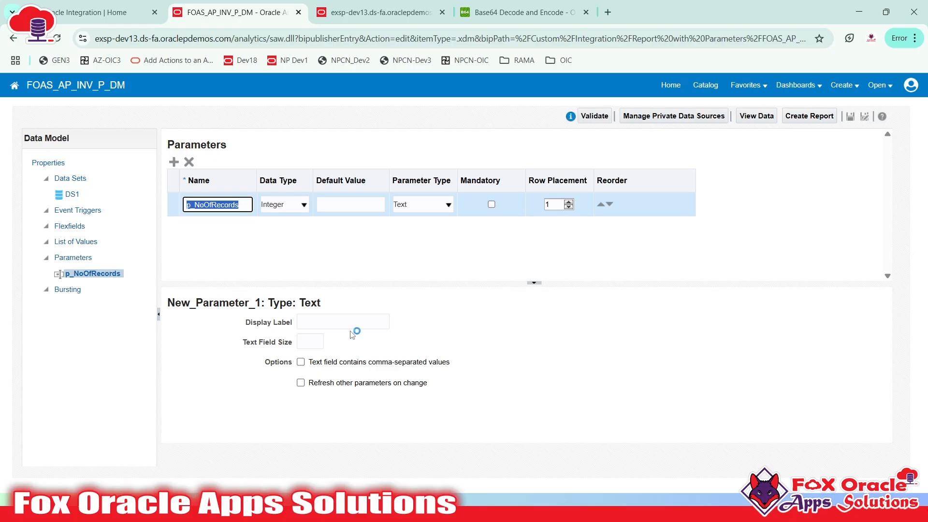
# - Give the p_NoOfRecords parameter the display label "No of Records", leaving the text field size and options unset
pyautogui.click(298, 323)
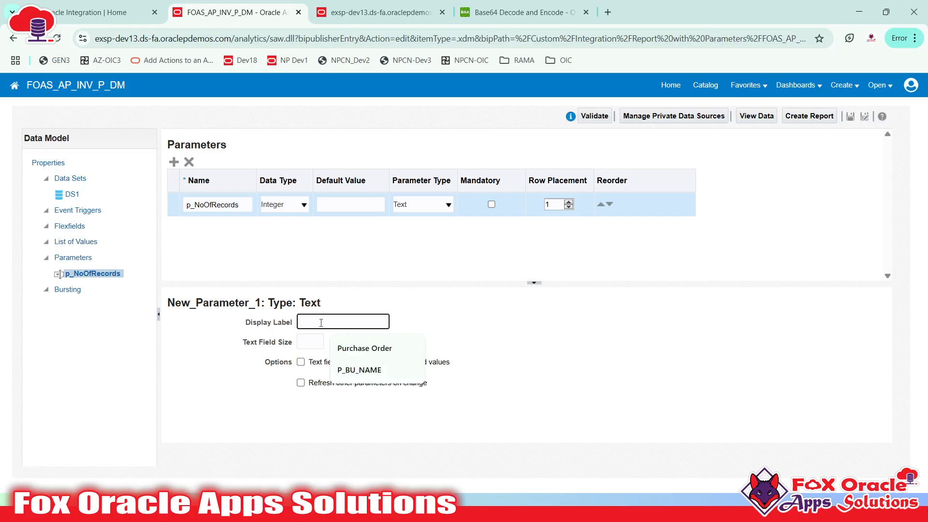
pyautogui.write('No')
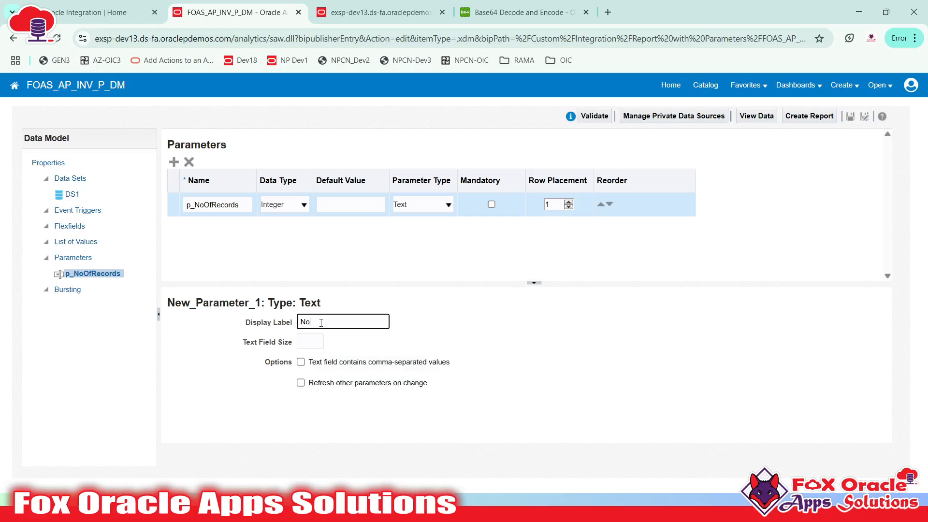
pyautogui.write(' of Roew')
pyautogui.press('BackSpace')
pyautogui.press('BackSpace')
pyautogui.write('cords')
pyautogui.click(309, 396)
pyautogui.click(312, 341)
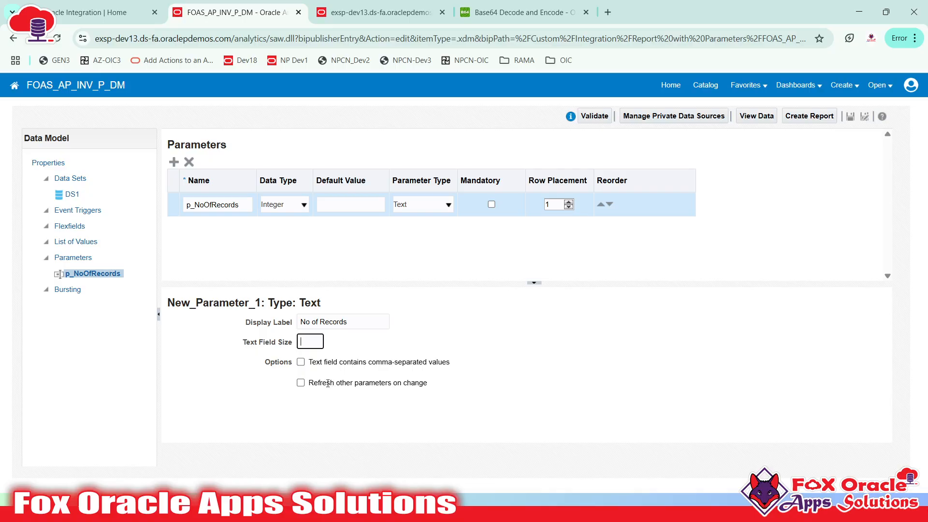
pyautogui.moveTo(320, 383); pyautogui.dragTo(433, 394)
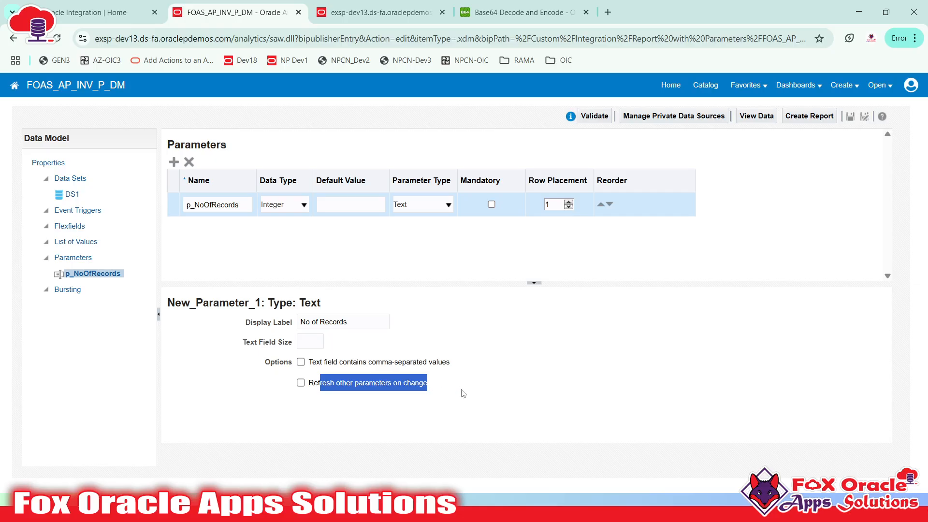
# - Switch to the query draft in Notepad++ and examine how the rownum condition references the :p_NoOfRecords bind parameter
pyautogui.hotkey('alt', 'Tab')
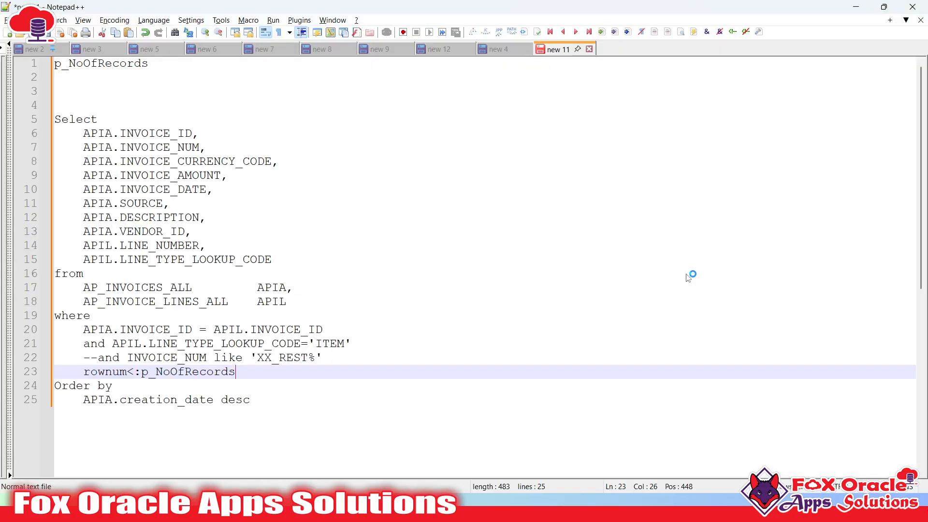
pyautogui.click(108, 148)
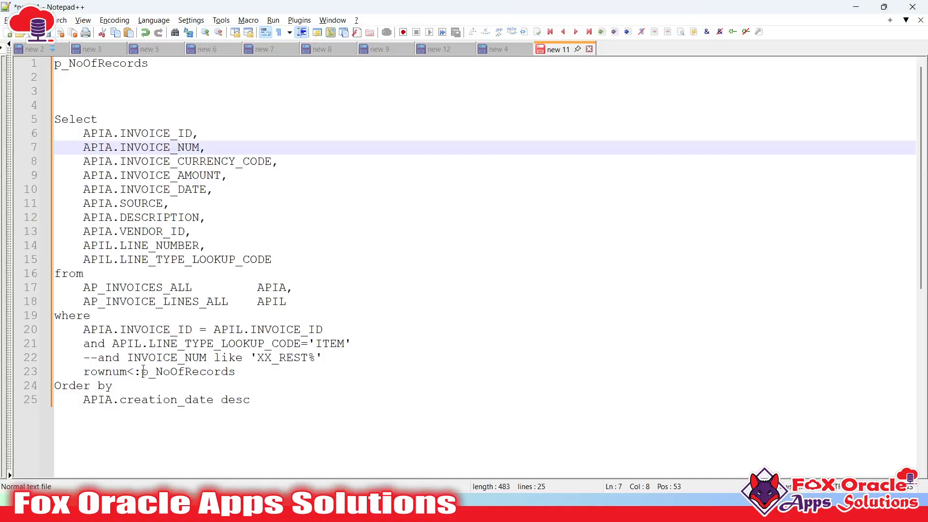
pyautogui.moveTo(135, 371); pyautogui.dragTo(140, 373)
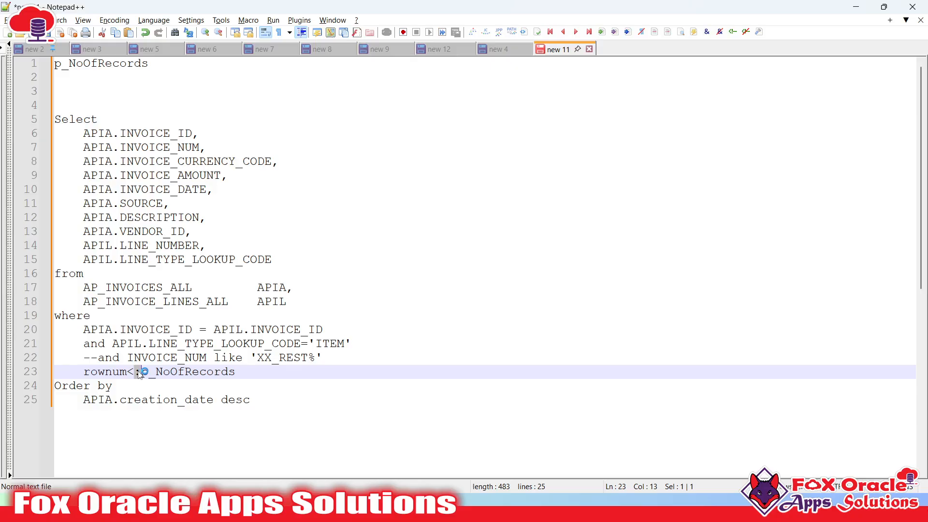
pyautogui.click(152, 371)
pyautogui.click(222, 381)
pyautogui.moveTo(270, 399); pyautogui.dragTo(235, 378)
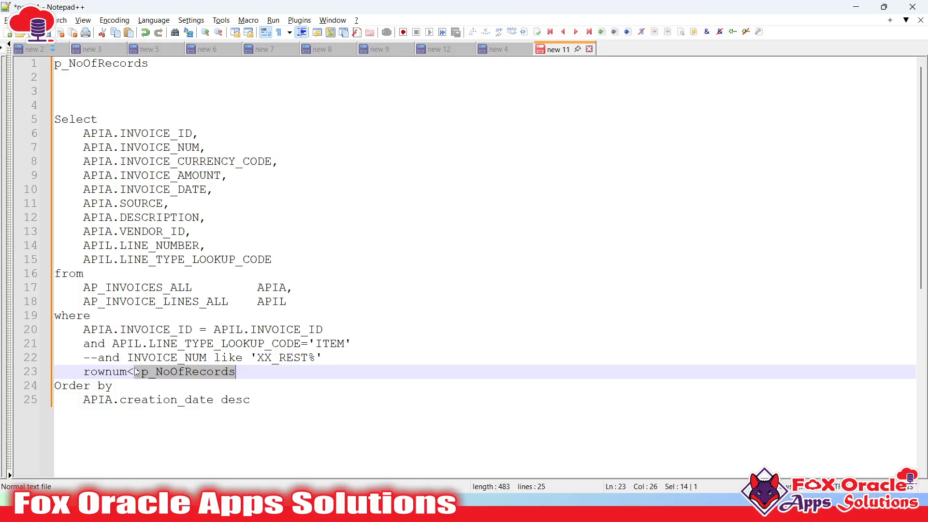
pyautogui.moveTo(136, 372); pyautogui.dragTo(237, 373)
pyautogui.click(192, 372)
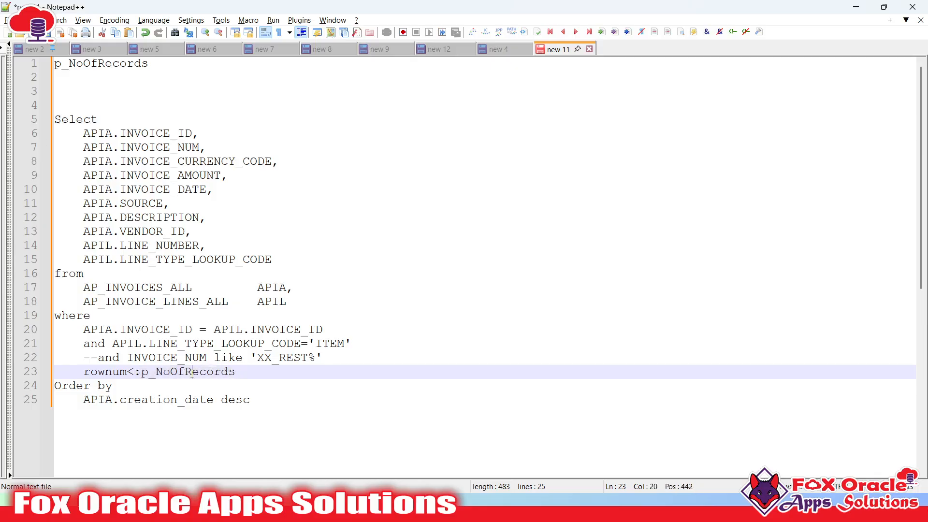
# - Replace the bind parameter in the draft query's rownum condition with a fixed value so it reads rownum<2
pyautogui.click(99, 372)
pyautogui.moveTo(135, 372)
pyautogui.mouseDown()
pyautogui.moveTo(235, 372)
pyautogui.moveTo(123, 372)
pyautogui.moveTo(136, 372)
pyautogui.mouseUp()
pyautogui.write('2')
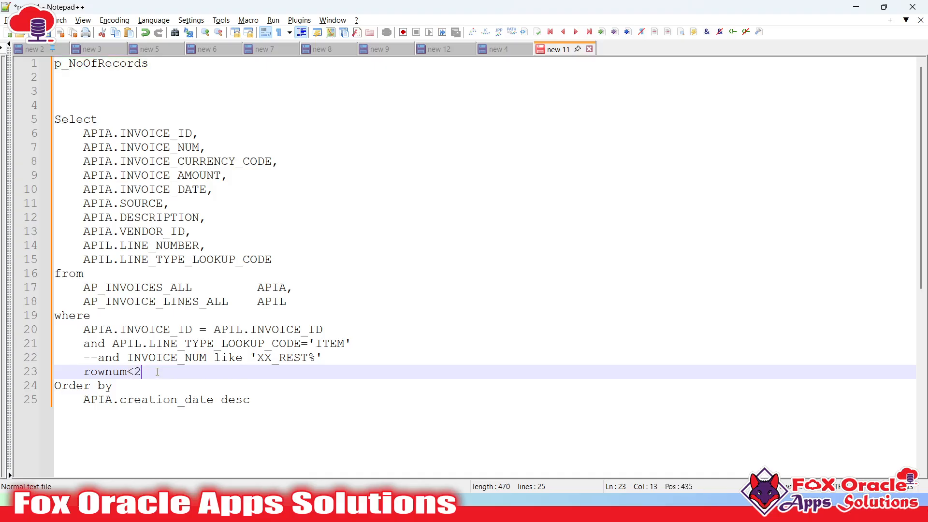
pyautogui.press('Down')
# - Copy the whole Select query from Notepad++ into the SQL query of data set DS1 in Chrome and try to apply it
pyautogui.click(259, 402)
pyautogui.moveTo(259, 402); pyautogui.dragTo(46, 117)
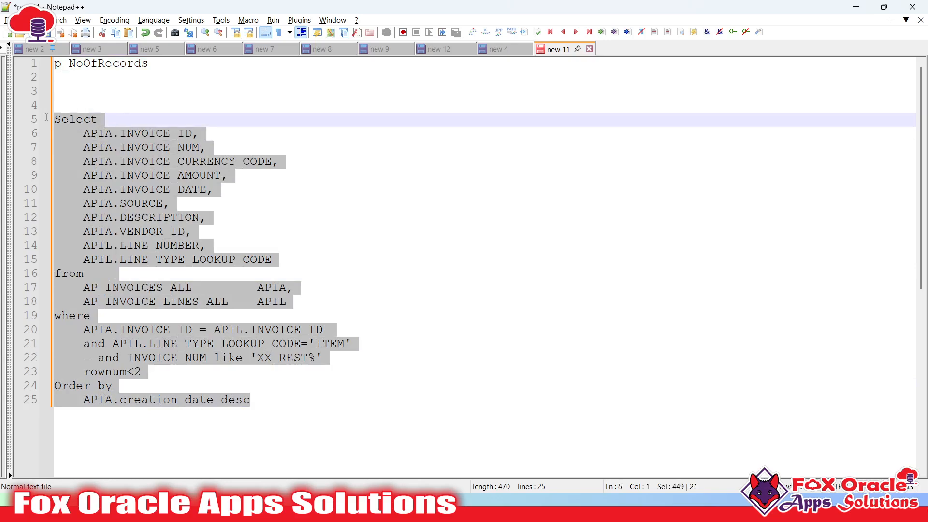
pyautogui.hotkey('alt', 'Tab')
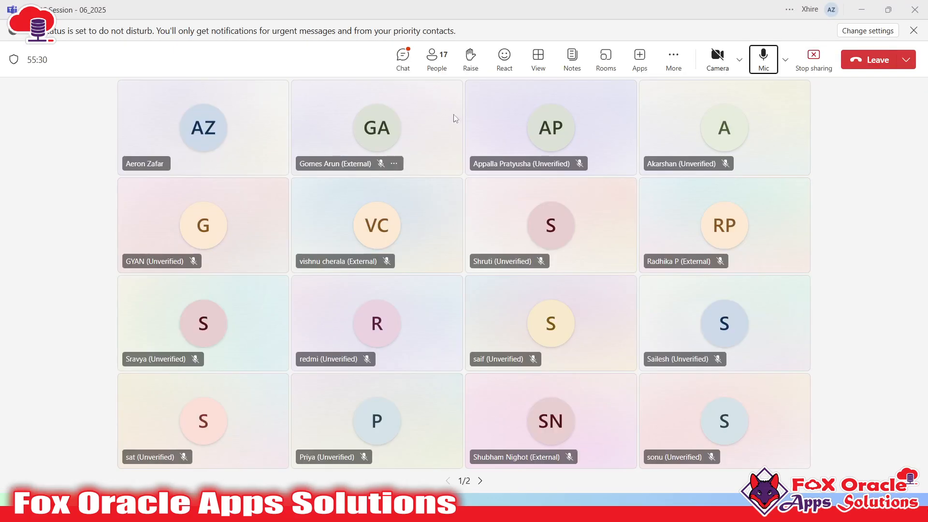
pyautogui.hotkey('alt', 'Tab')
pyautogui.press('Tab')
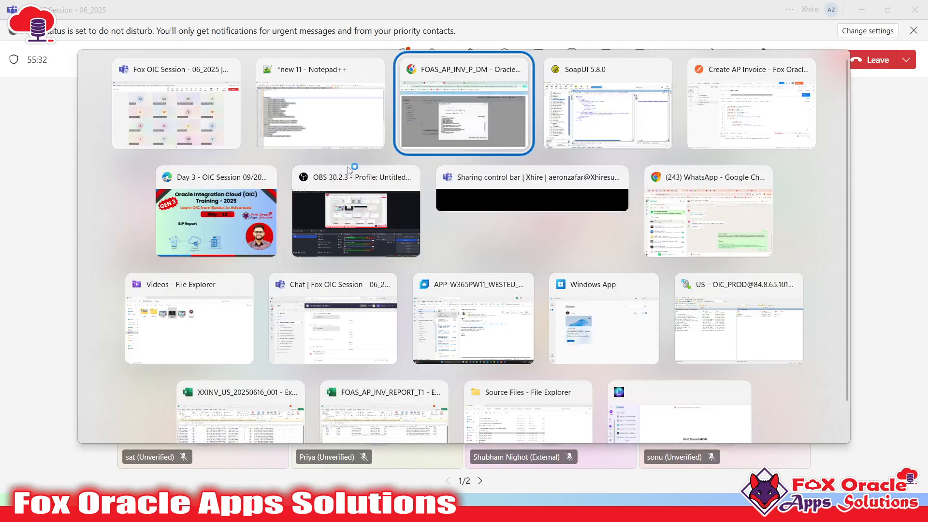
pyautogui.hotkey('ctrl', 'v')
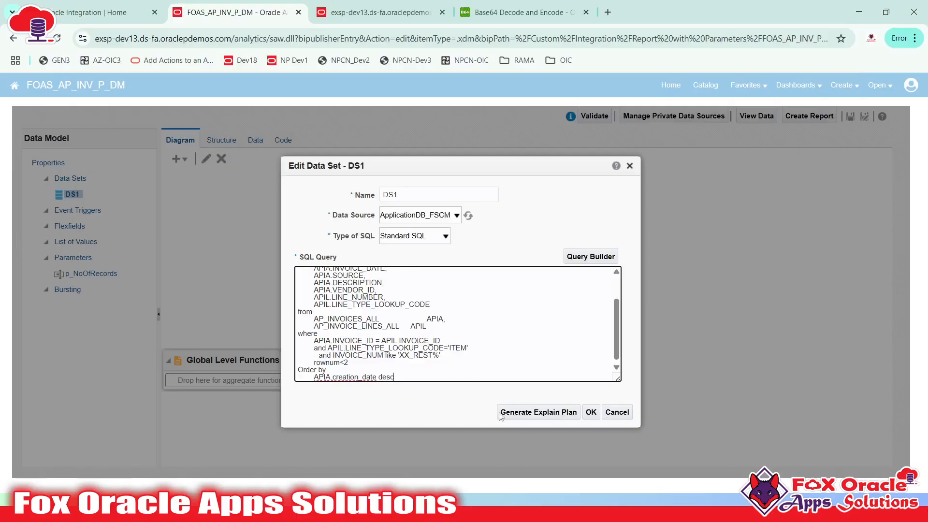
pyautogui.click(591, 412)
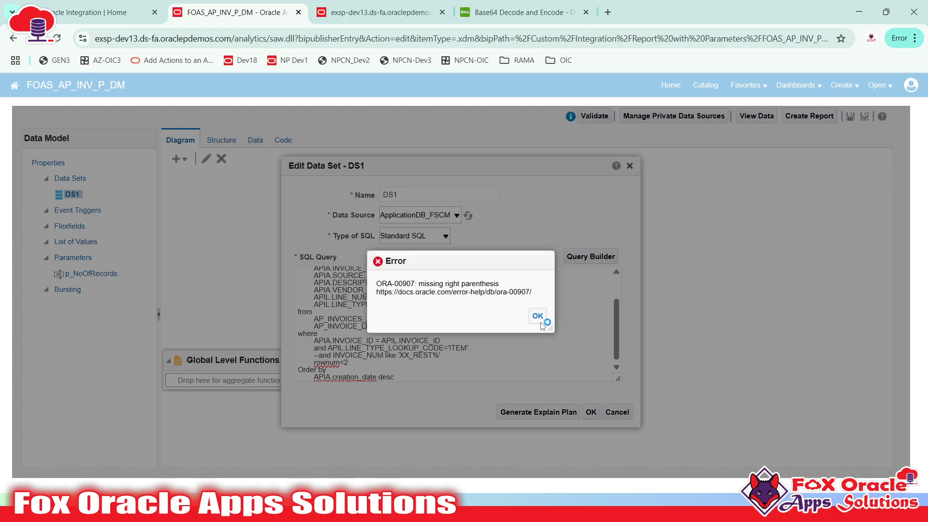
pyautogui.click(537, 316)
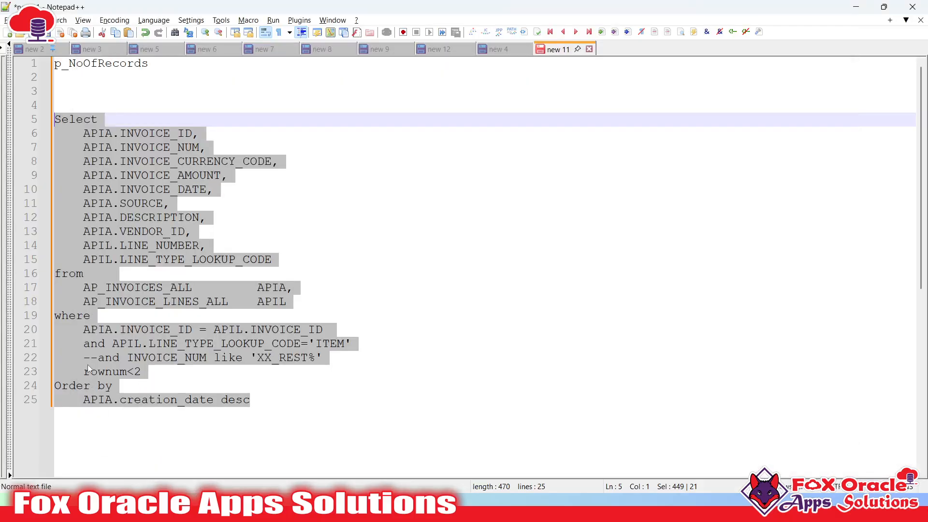
# - Correct the rownum condition in the Notepad++ draft query so it reads and rownum<=2
pyautogui.click(88, 364)
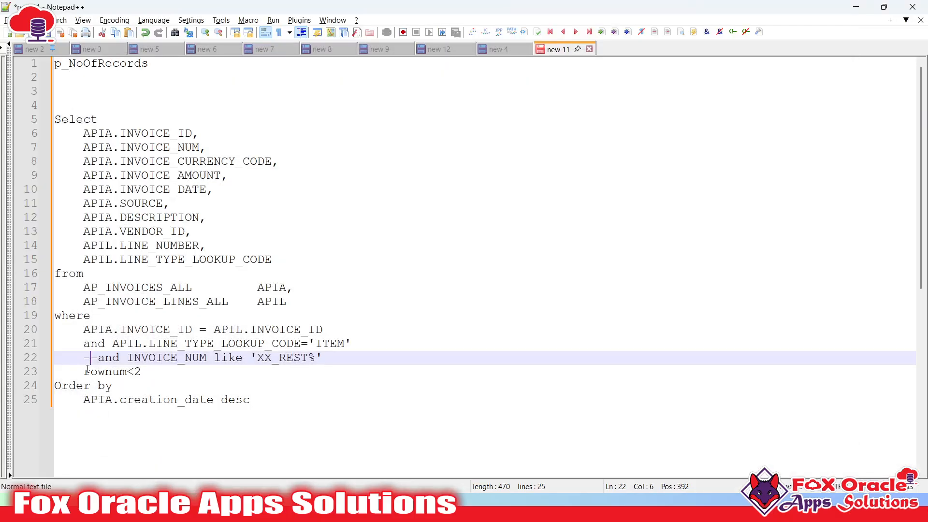
pyautogui.press('Down')
pyautogui.write('and')
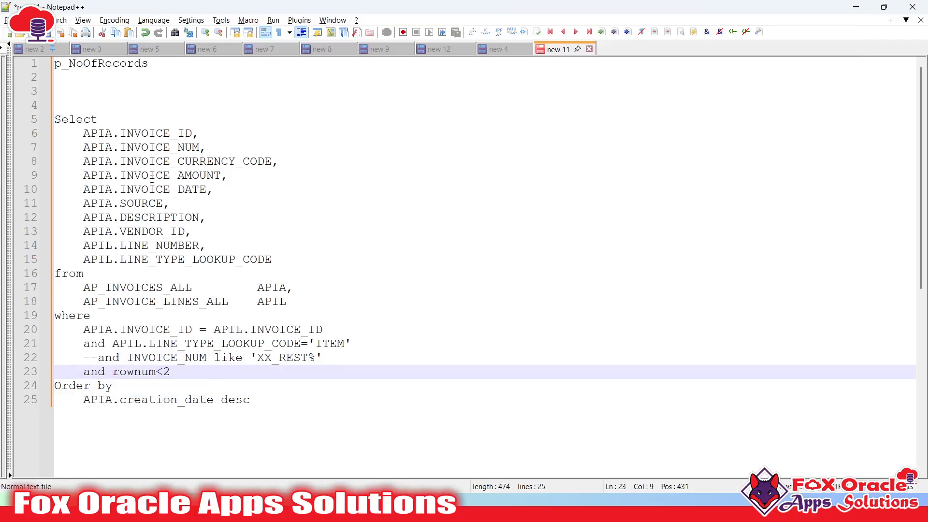
pyautogui.moveTo(250, 401); pyautogui.dragTo(54, 120)
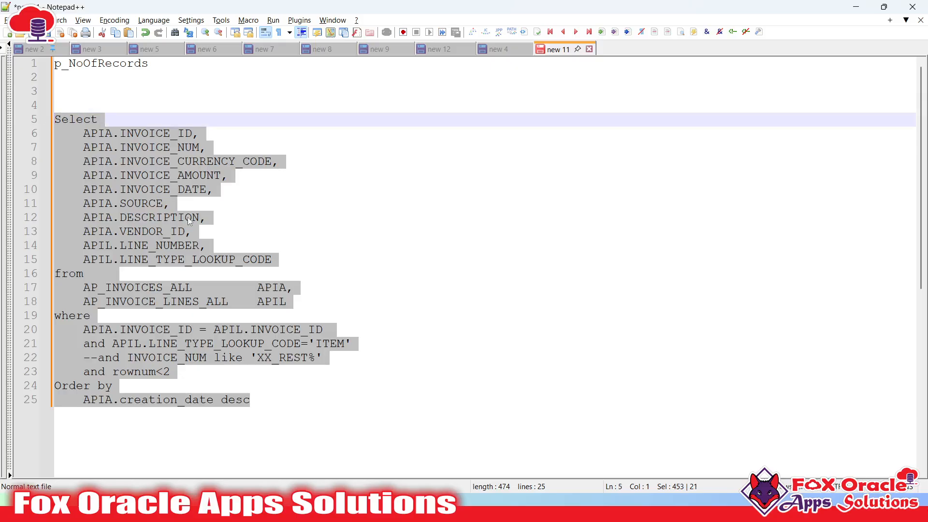
pyautogui.click(163, 372)
pyautogui.write('=')
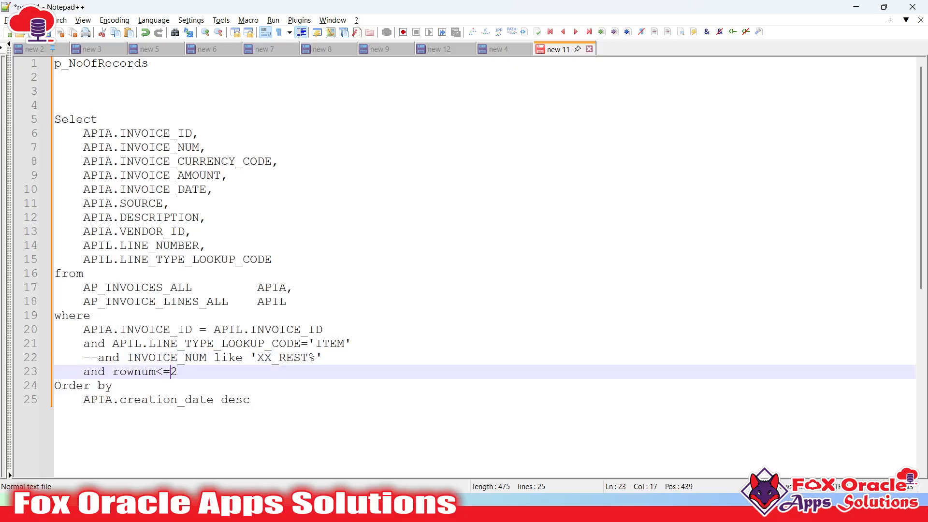
# - Copy the whole Select query with rownum<=2 from Notepad++ over the SQL query of data set DS1 in Chrome and apply it
pyautogui.moveTo(252, 400); pyautogui.dragTo(55, 120)
pyautogui.hotkey('alt', 'Tab')
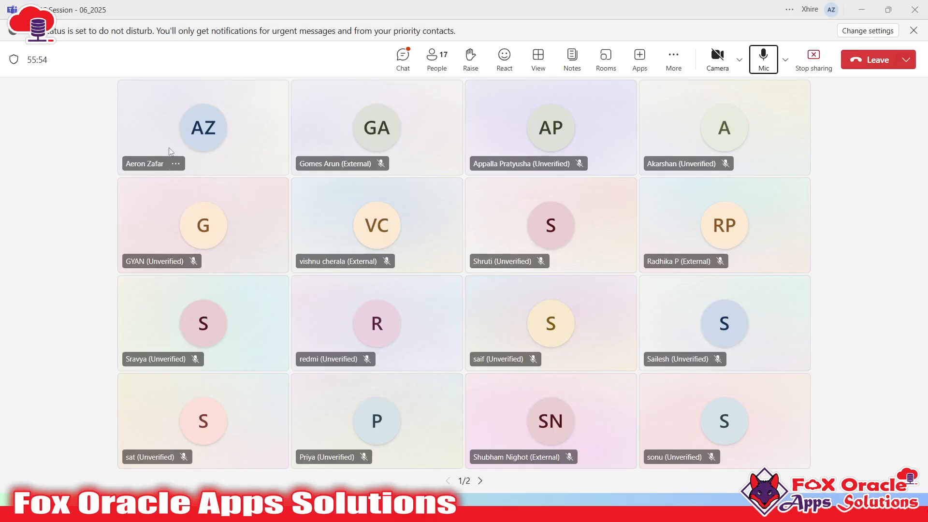
pyautogui.hotkey('alt', 'Tab')
pyautogui.hotkey('ctrl', 'a')
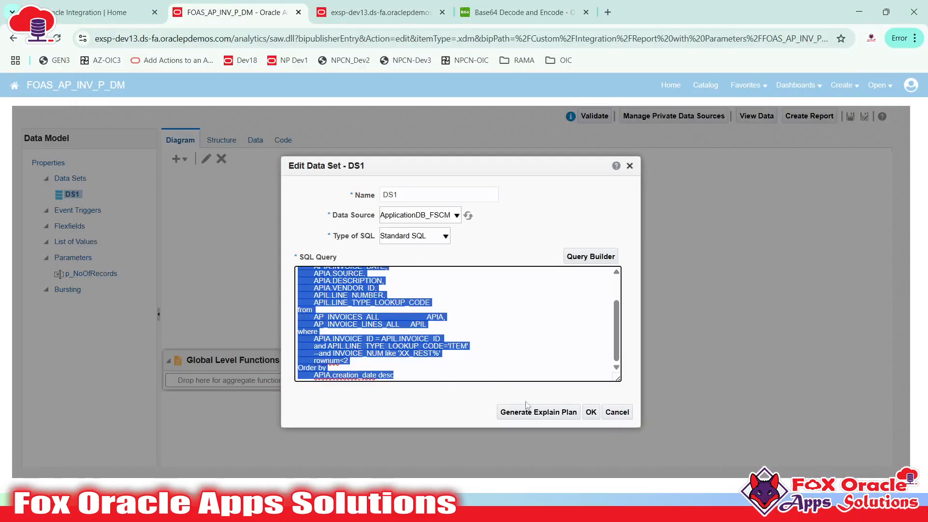
pyautogui.hotkey('ctrl', 'v')
pyautogui.click(590, 412)
# - Run the data preview of the FOAS_AP_INV_P_DM data model and show the output as a table
pyautogui.click(259, 145)
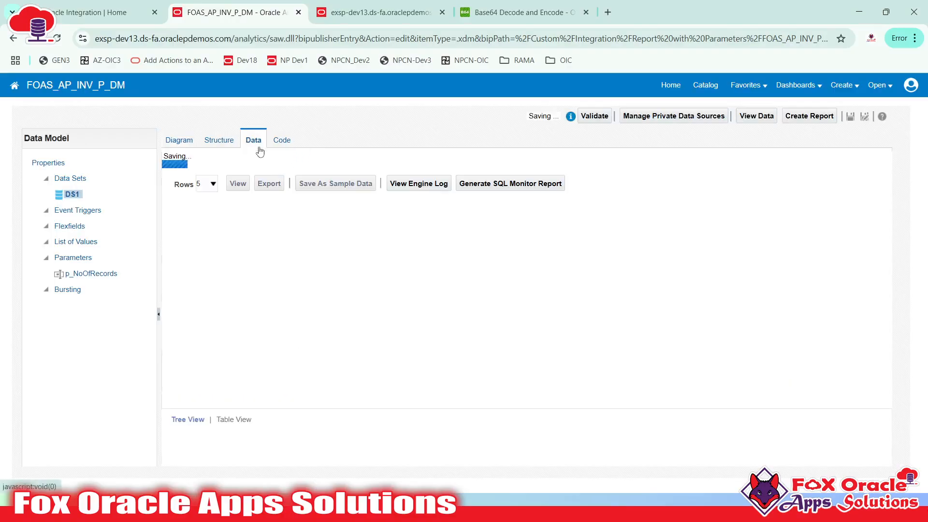
pyautogui.click(238, 167)
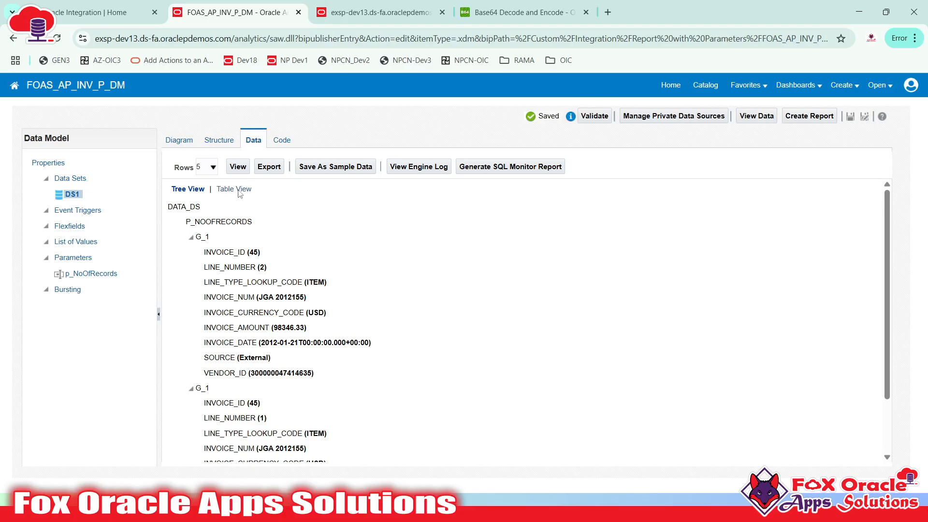
pyautogui.click(237, 189)
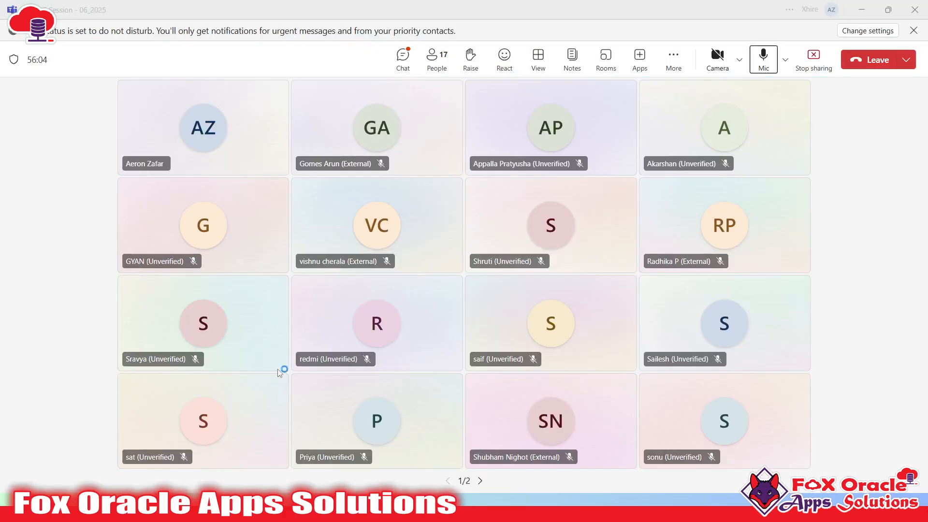
# - Switch to the draft query in Notepad++ and change the row limit so the condition reads and rownum<=6
pyautogui.hotkey('alt', 'Tab')
pyautogui.click(136, 376)
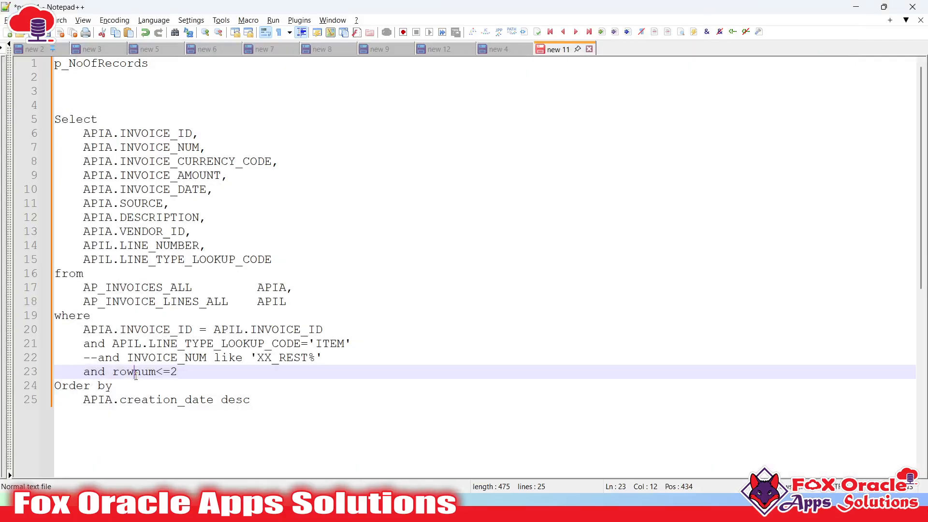
pyautogui.moveTo(79, 370); pyautogui.dragTo(217, 373)
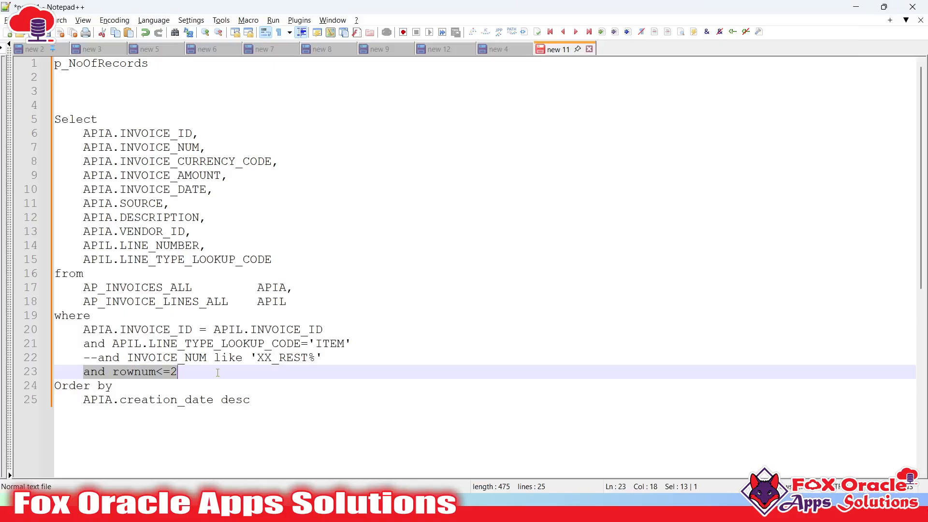
pyautogui.click(218, 372)
pyautogui.press('BackSpace')
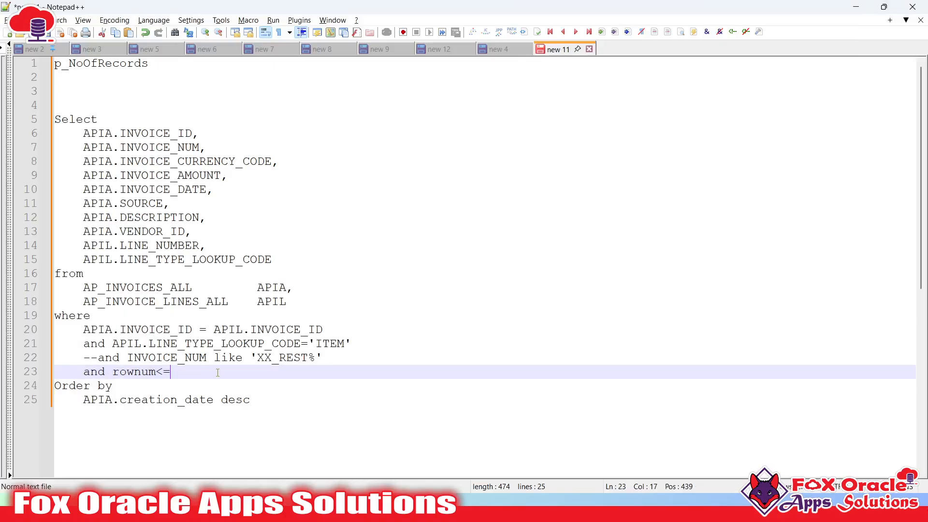
pyautogui.write('6')
# - Replace the SQL query of data set DS1 in Chrome with the whole Notepad++ draft limited to rownum<=6 and apply it
pyautogui.moveTo(251, 399); pyautogui.dragTo(37, 117)
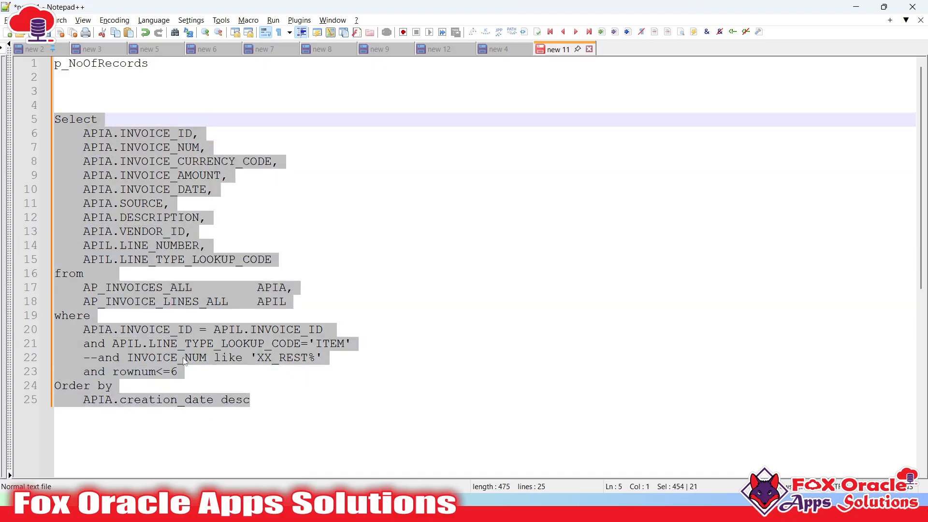
pyautogui.hotkey('alt', 'Tab')
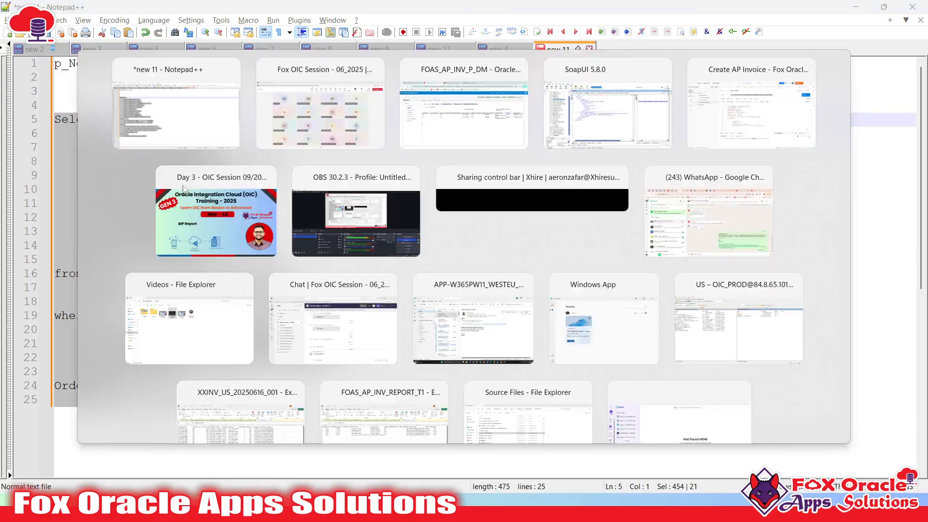
pyautogui.hotkey('alt', 'Tab')
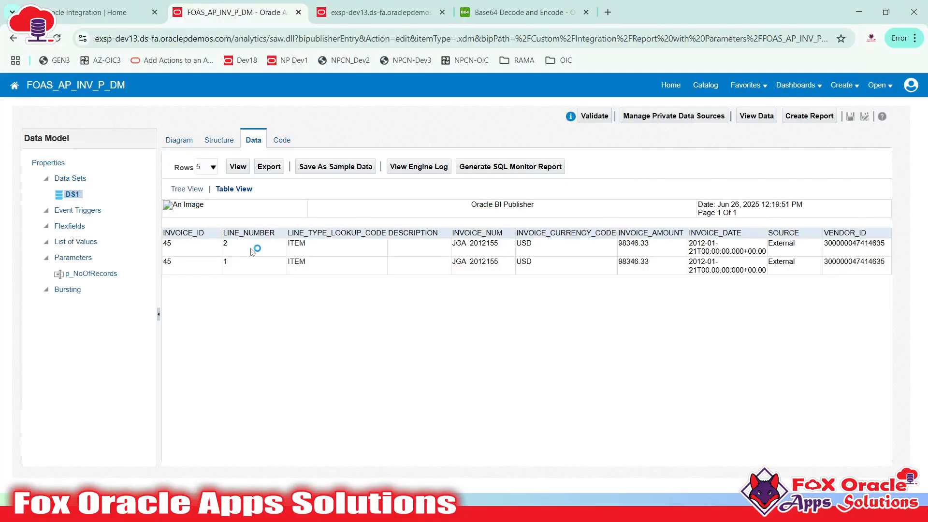
pyautogui.click(181, 141)
pyautogui.click(207, 160)
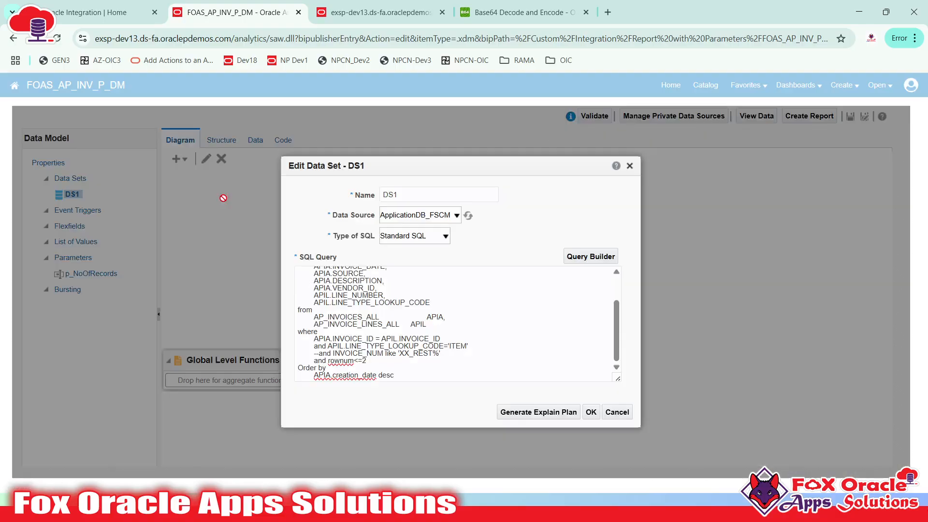
pyautogui.click(421, 324)
pyautogui.hotkey('ctrl', 'a')
pyautogui.hotkey('ctrl', 'v')
pyautogui.click(590, 412)
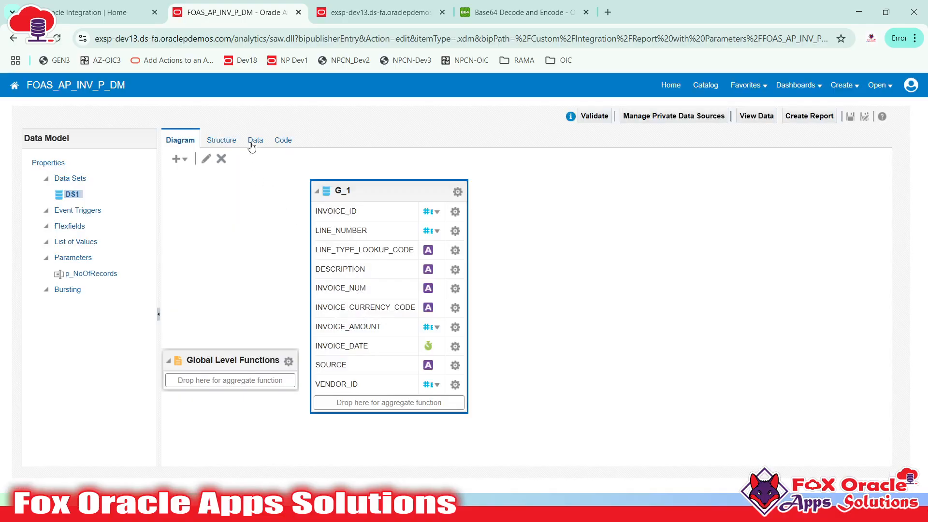
# - Preview the data model output with 50 rows in table view and check the returned invoice lines against the rownum limit
pyautogui.click(251, 142)
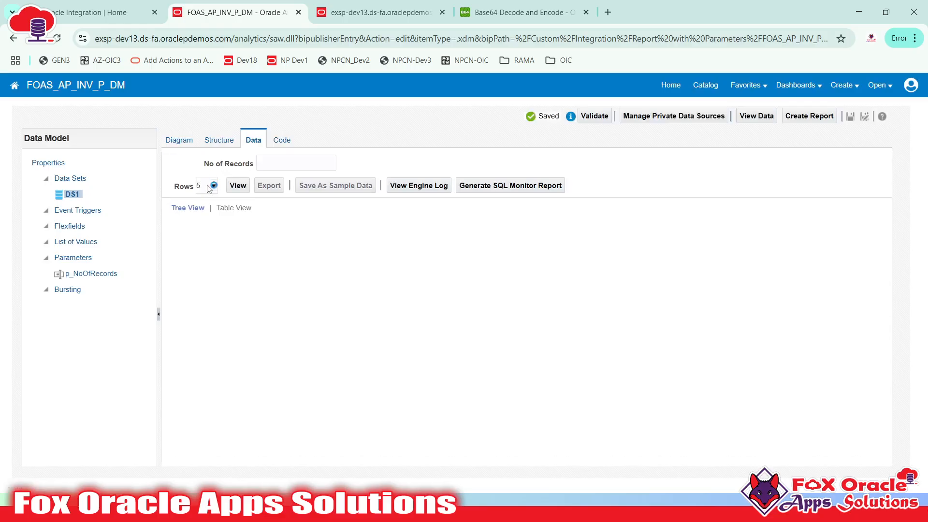
pyautogui.click(206, 185)
pyautogui.click(205, 235)
pyautogui.hotkey('alt', 'Tab')
pyautogui.hotkey('alt', 'Tab')
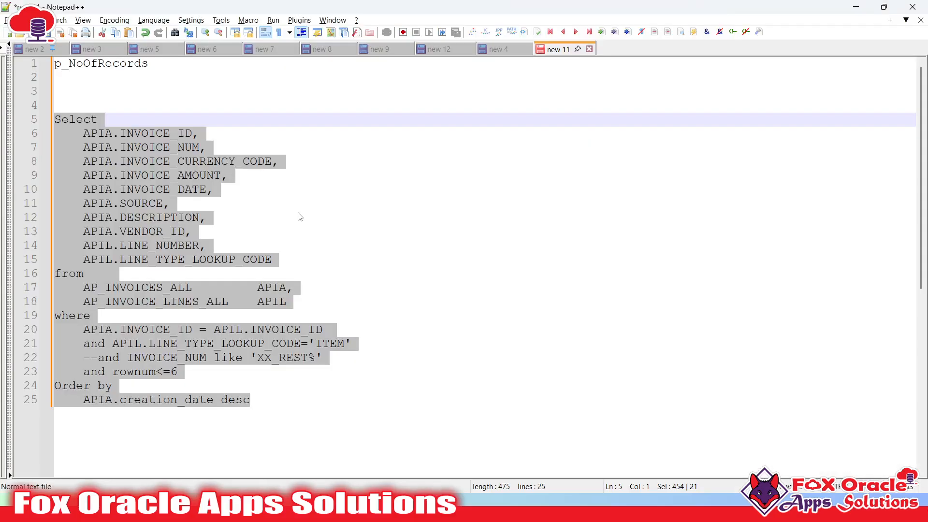
pyautogui.hotkey('alt', 'Tab')
pyautogui.click(237, 185)
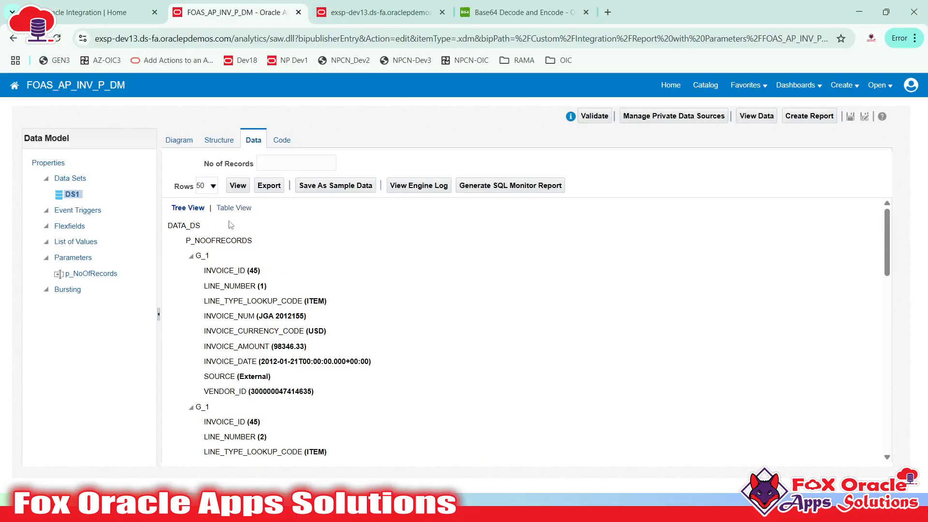
pyautogui.click(234, 208)
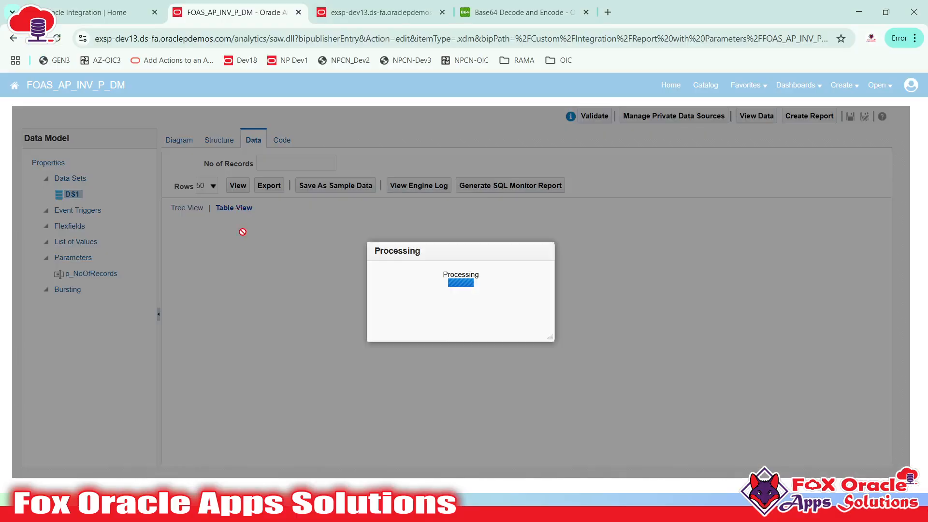
pyautogui.moveTo(189, 265); pyautogui.dragTo(256, 304)
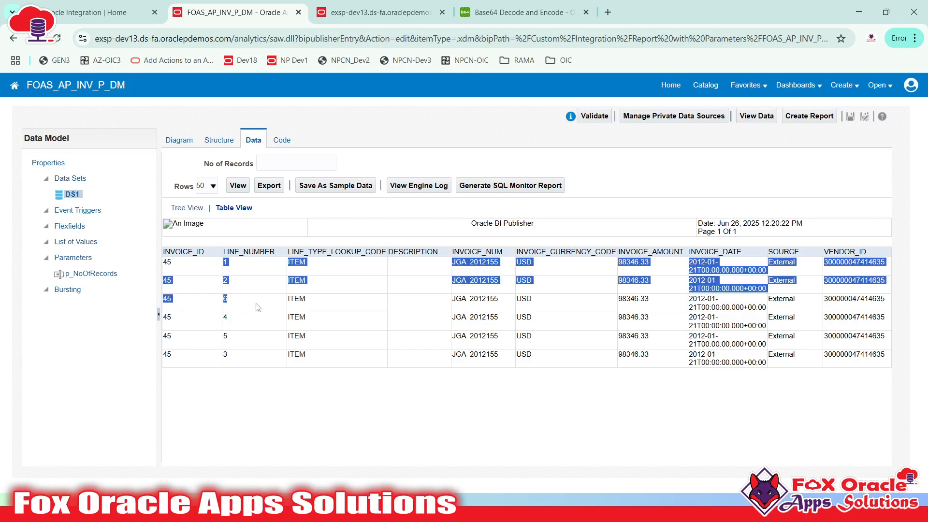
pyautogui.moveTo(188, 318); pyautogui.dragTo(244, 359)
pyautogui.click(247, 362)
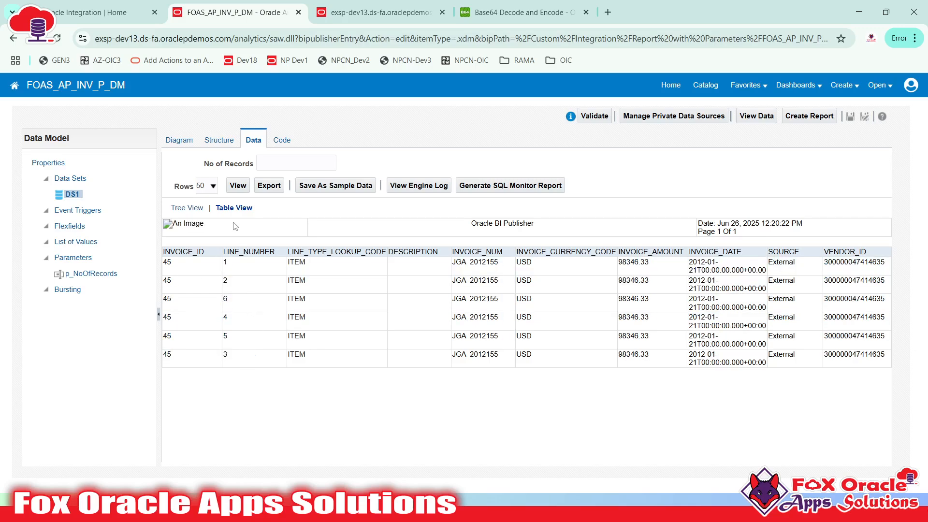
# - Switch to Notepad++ and replace the fixed row limit with the bind parameter so the condition reads and rownum<=:p_NoOfRecords
pyautogui.hotkey('alt', 'Tab')
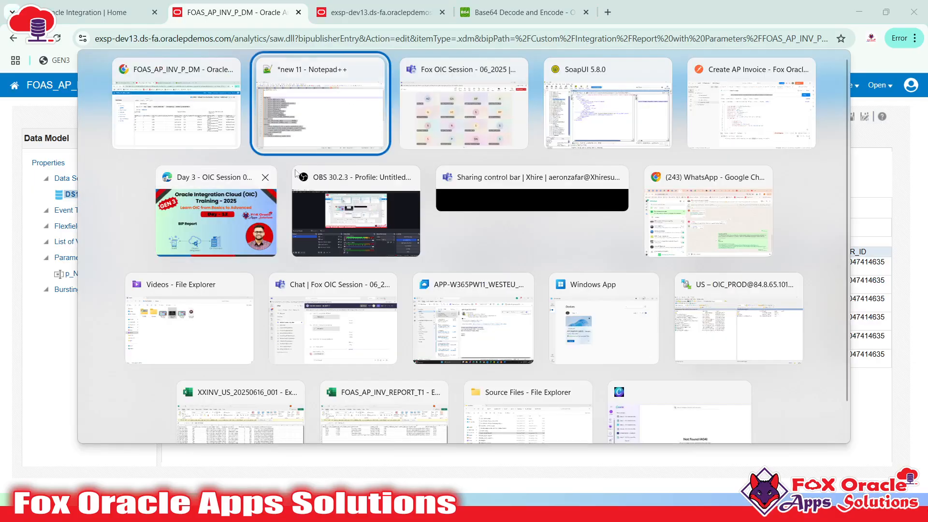
pyautogui.doubleClick(181, 372)
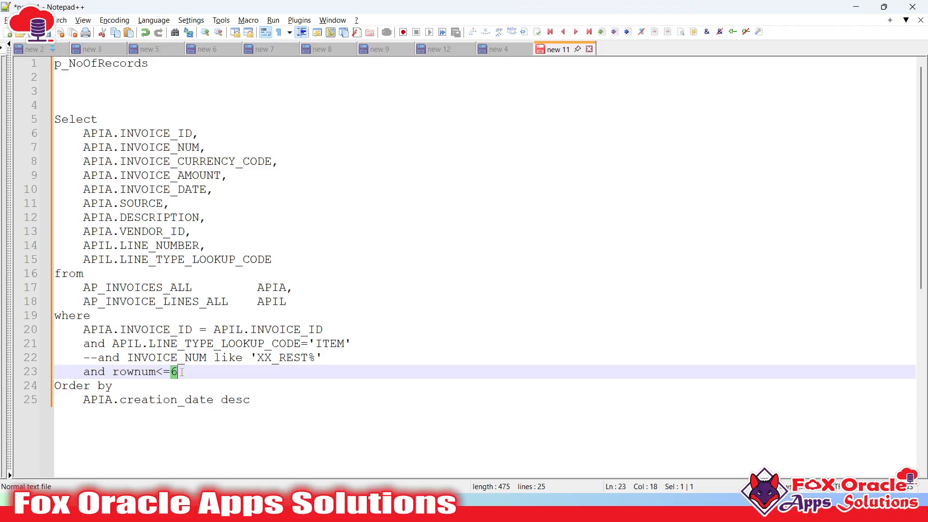
pyautogui.doubleClick(122, 65)
pyautogui.hotkey('ctrl', 'c')
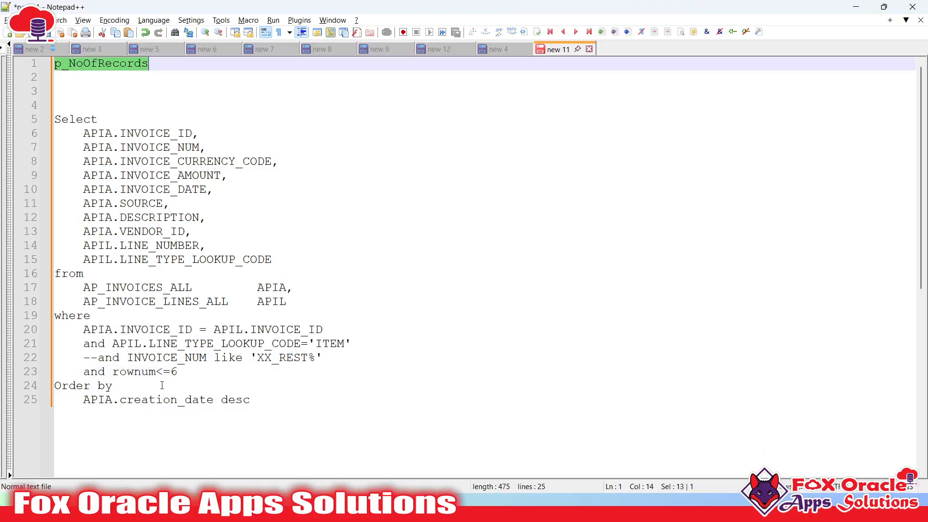
pyautogui.doubleClick(169, 375)
pyautogui.press('BackSpace')
pyautogui.write(':')
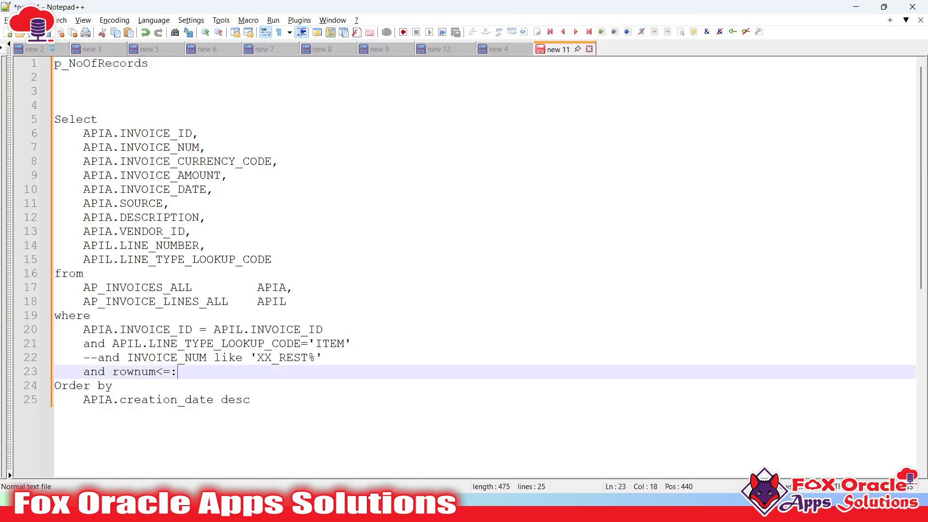
pyautogui.hotkey('ctrl', 'v')
pyautogui.moveTo(177, 370); pyautogui.dragTo(171, 373)
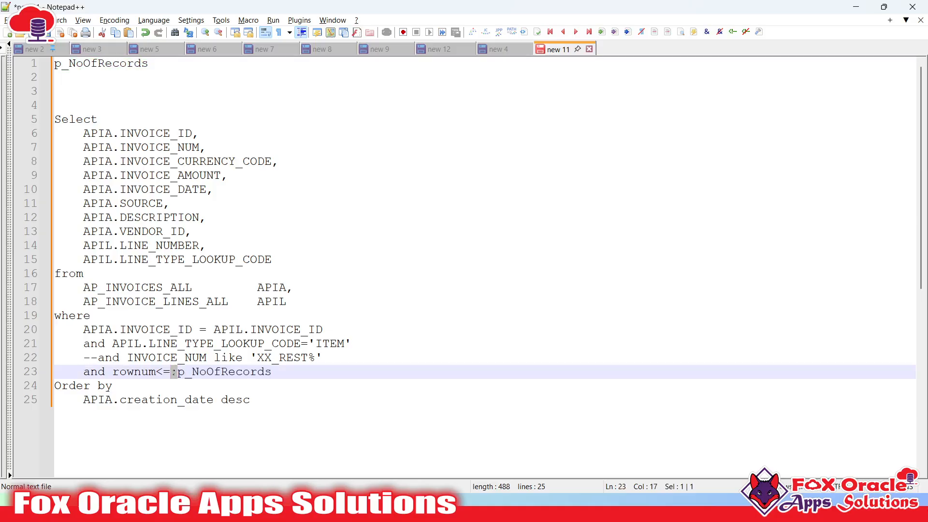
pyautogui.click(263, 385)
# - Replace DS1's SQL query in Chrome with the whole :p_NoOfRecords draft from Notepad++, apply it and save the data model
pyautogui.moveTo(261, 399); pyautogui.dragTo(44, 121)
pyautogui.hotkey('alt', 'Tab')
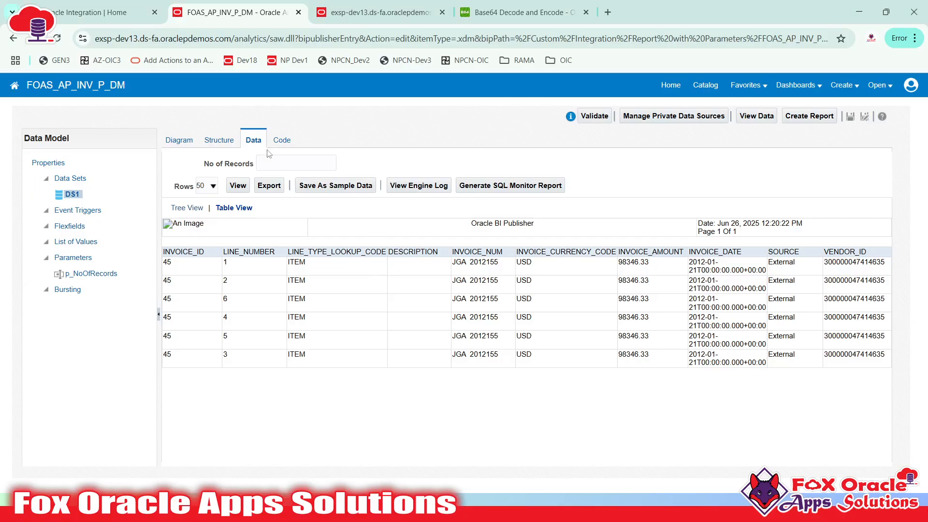
pyautogui.click(185, 141)
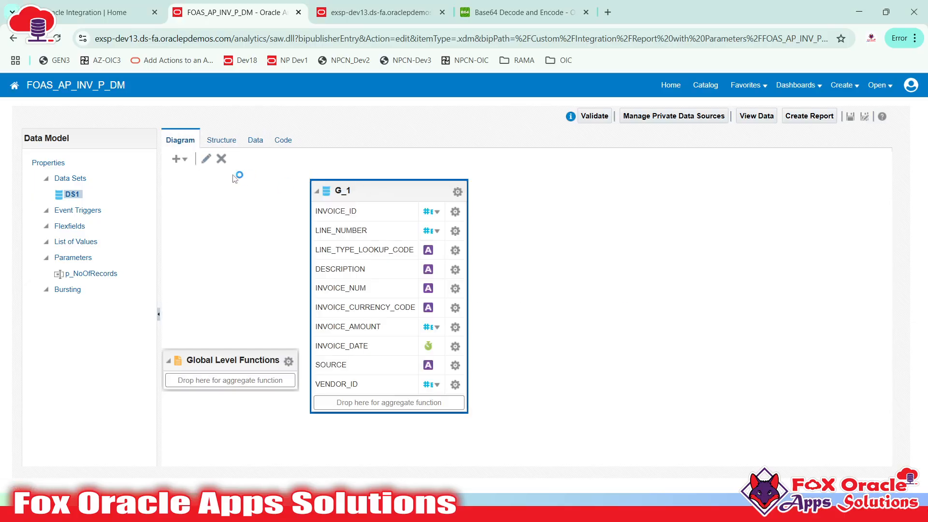
pyautogui.click(206, 159)
pyautogui.hotkey('ctrl', 'a')
pyautogui.hotkey('ctrl', 'v')
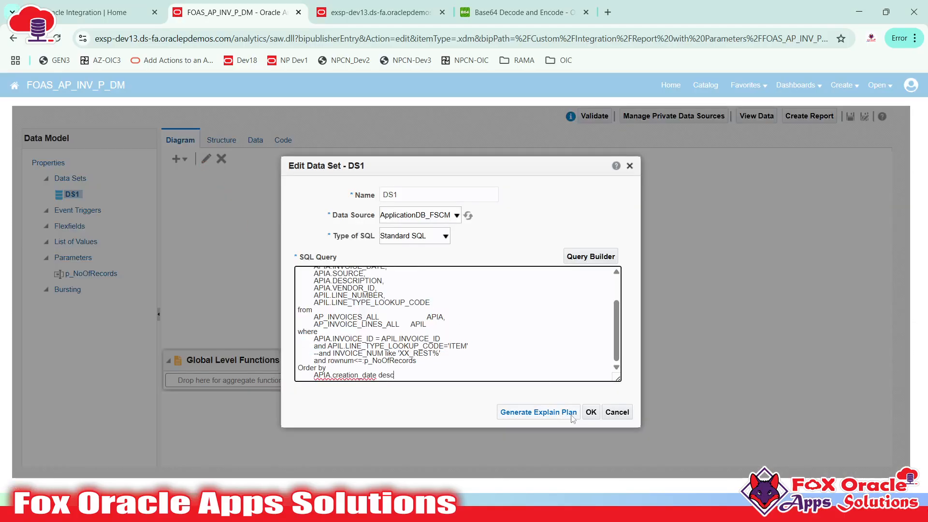
pyautogui.click(591, 413)
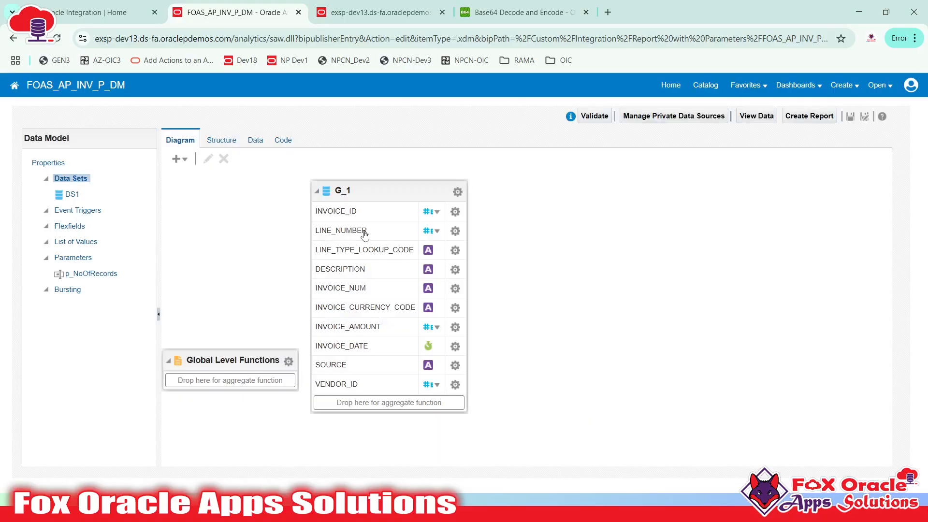
pyautogui.click(396, 190)
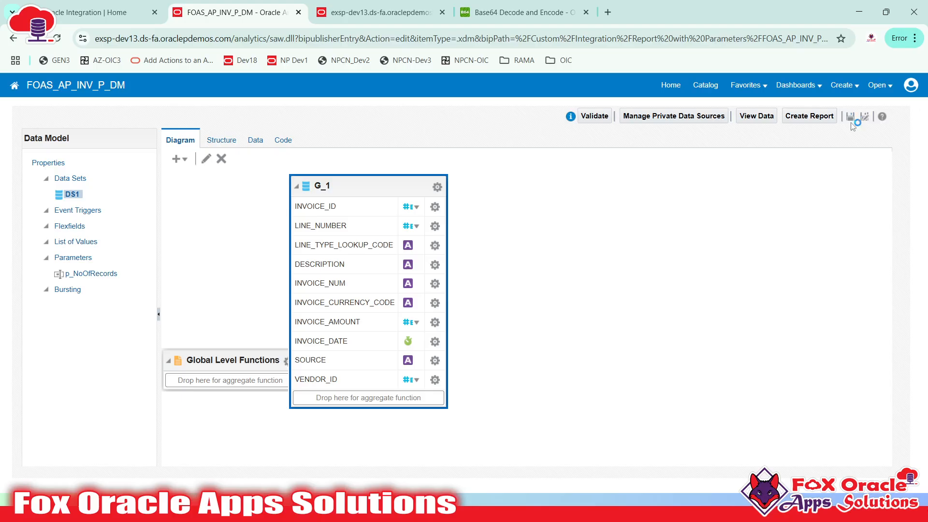
pyautogui.click(850, 117)
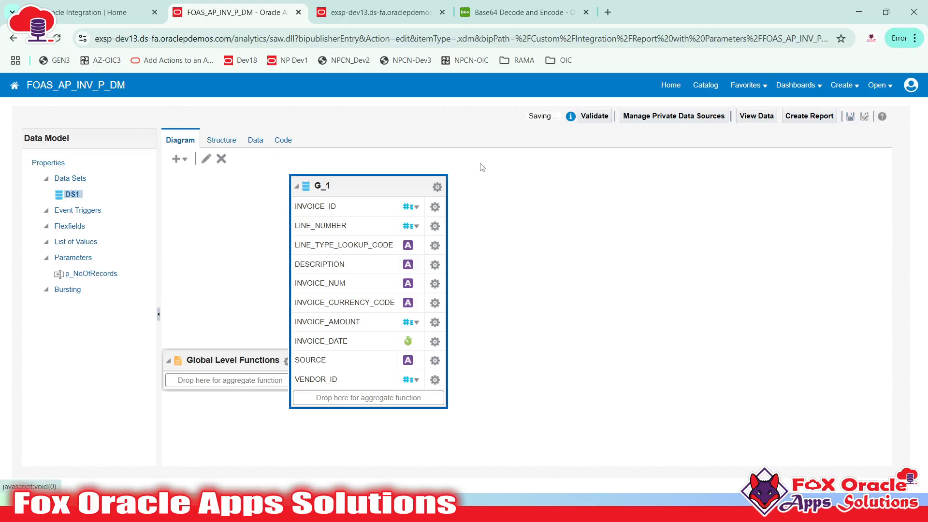
# - Preview the data model output with the No of Records parameter set to 3
pyautogui.click(257, 143)
pyautogui.moveTo(204, 164); pyautogui.dragTo(250, 169)
pyautogui.click(269, 164)
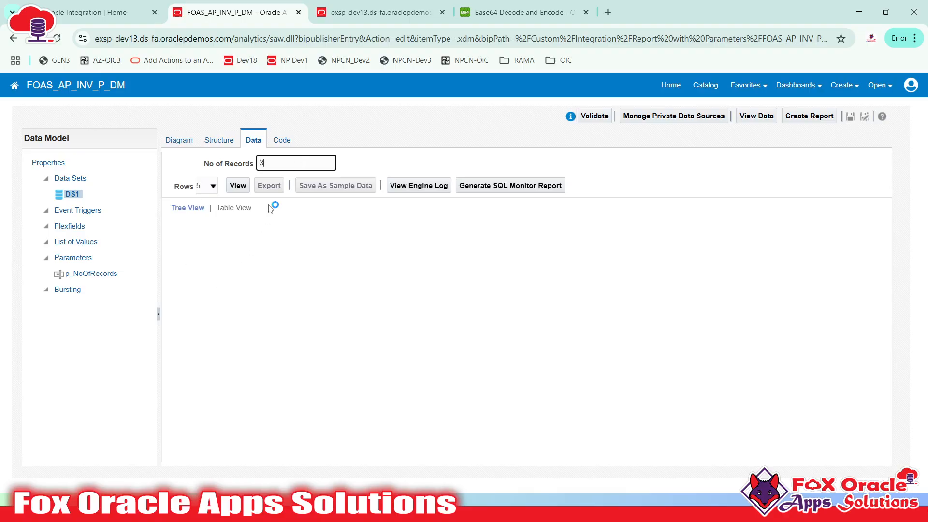
pyautogui.write('3')
pyautogui.click(238, 186)
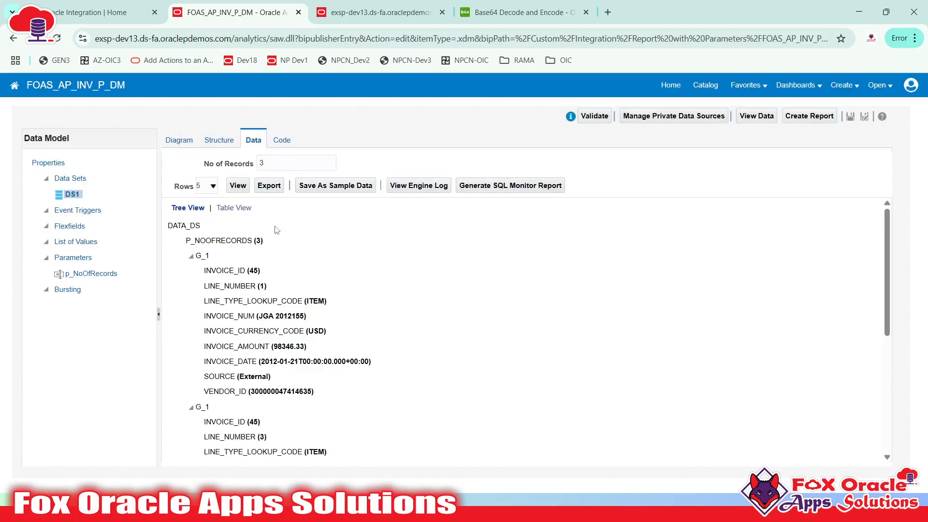
# - Review the rownum<=:p_NoOfRecords condition in the Notepad++ query and examine the Chrome preview's rows in table view
pyautogui.hotkey('alt', 'Tab')
pyautogui.click(149, 373)
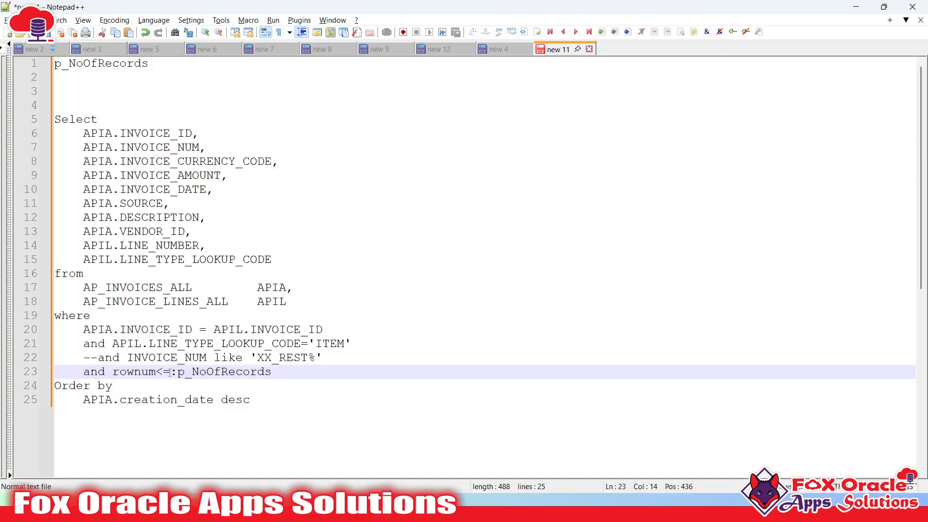
pyautogui.moveTo(170, 372); pyautogui.dragTo(273, 373)
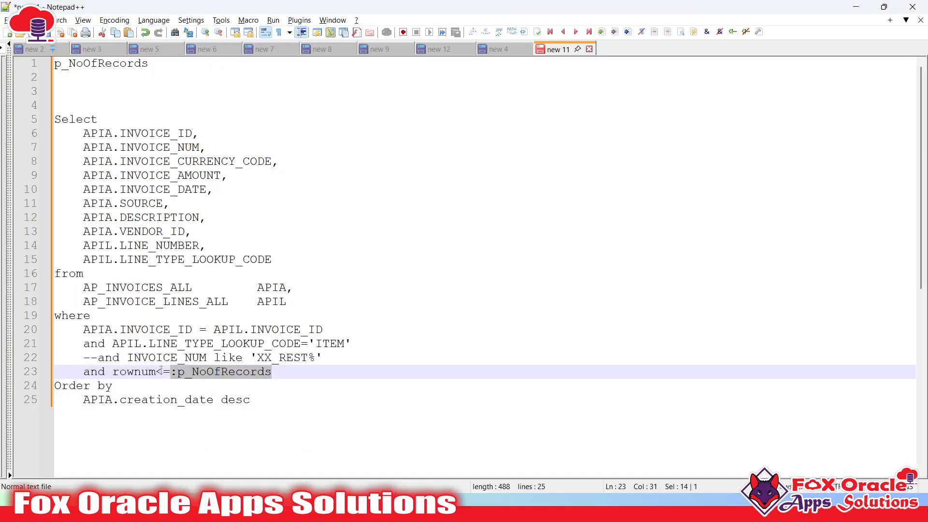
pyautogui.moveTo(56, 119); pyautogui.dragTo(275, 410)
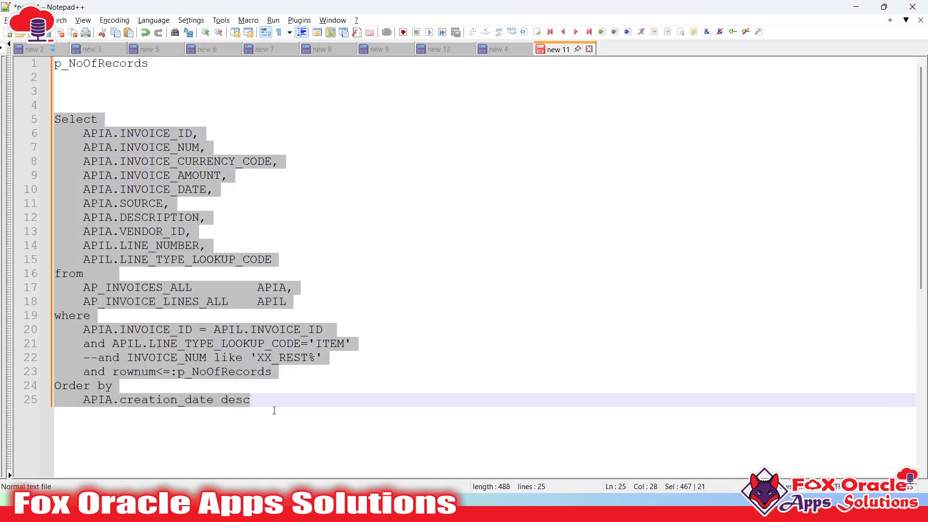
pyautogui.hotkey('alt', 'Tab')
pyautogui.click(234, 208)
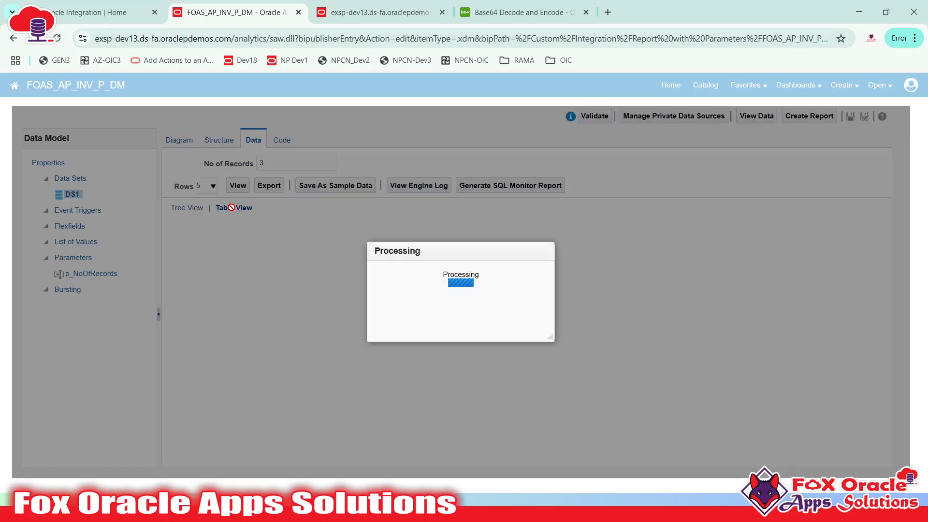
pyautogui.moveTo(198, 265); pyautogui.dragTo(247, 313)
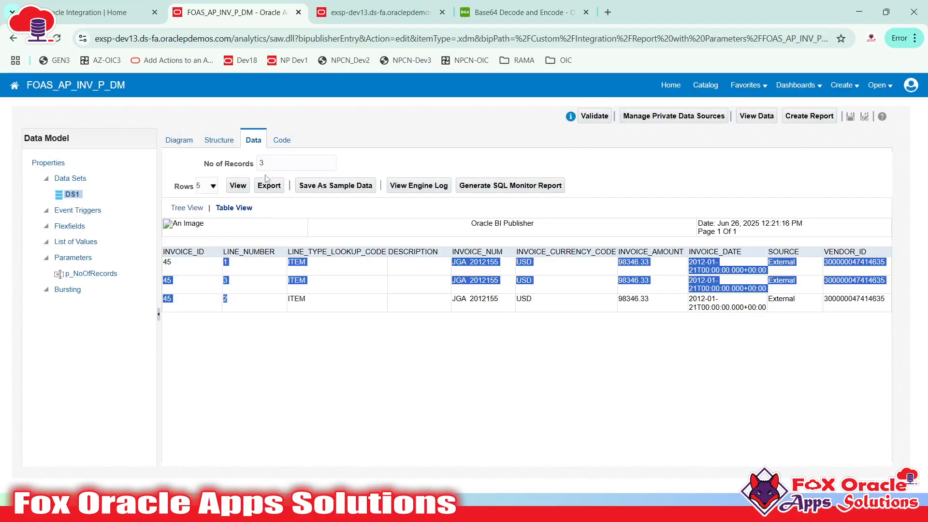
# - Rerun the data preview with No of Records set to 1
pyautogui.moveTo(271, 163); pyautogui.dragTo(243, 164)
pyautogui.write('1')
pyautogui.click(238, 185)
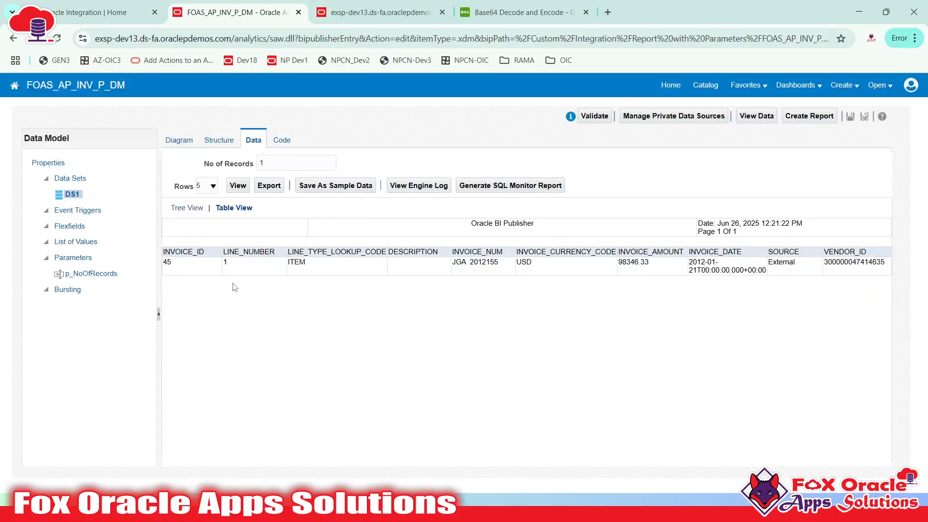
# - Rerun the data preview with No of Records set to 9 and Rows set to 100, and check the returned invoice lines
pyautogui.click(291, 160)
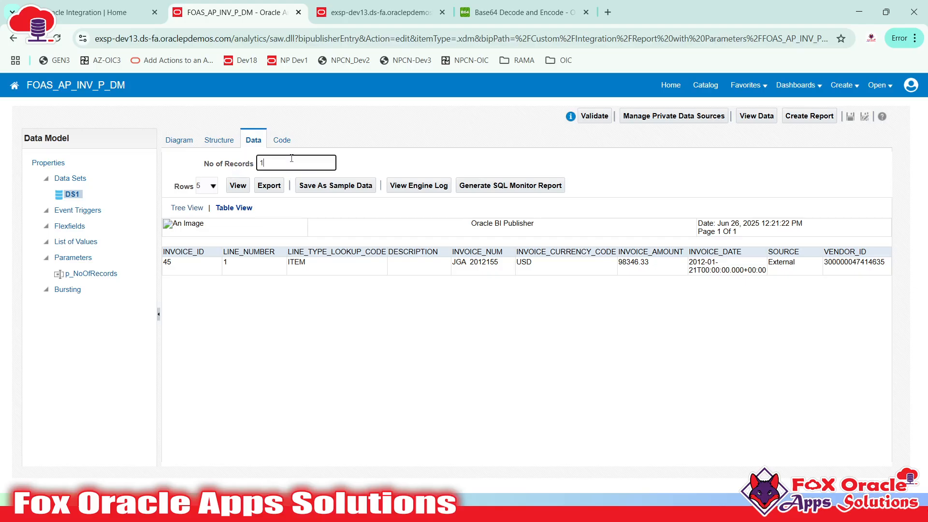
pyautogui.write('9')
pyautogui.click(201, 189)
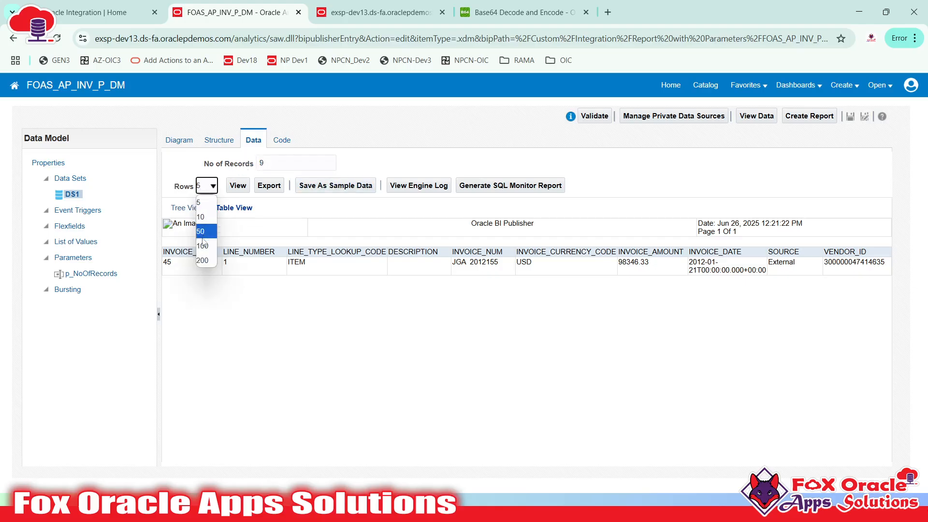
pyautogui.click(206, 251)
pyautogui.click(238, 187)
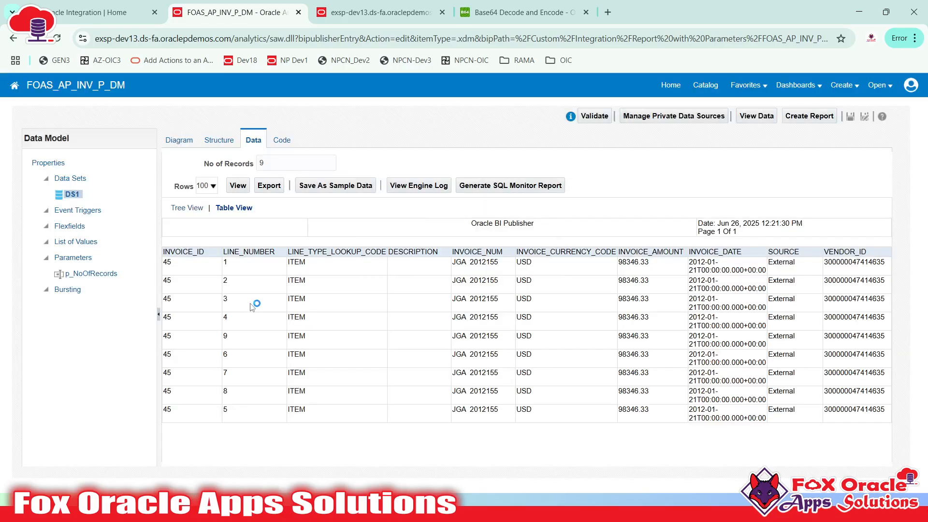
pyautogui.moveTo(222, 273); pyautogui.dragTo(247, 410)
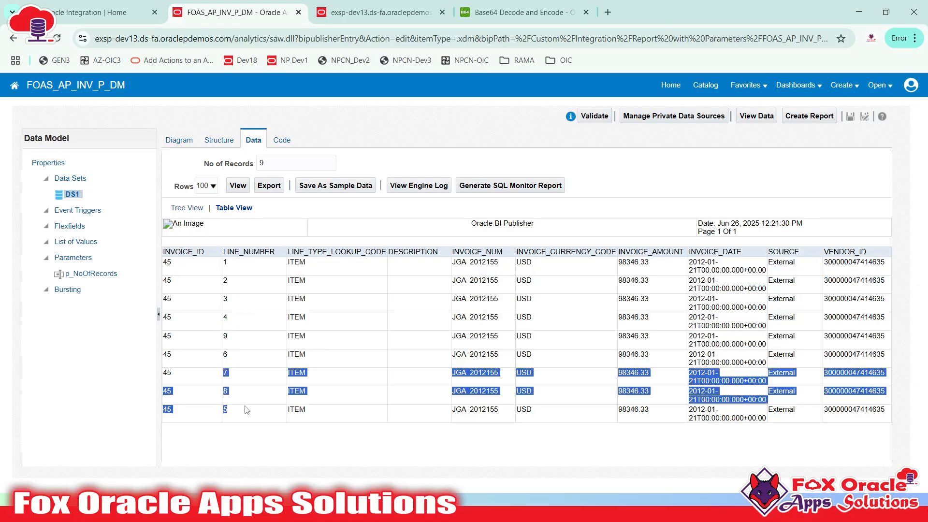
pyautogui.click(289, 415)
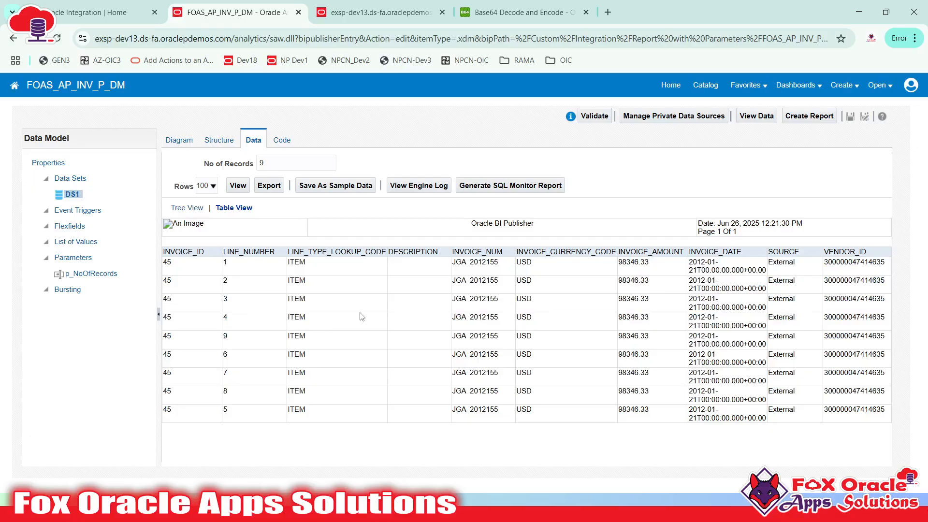
# - Open the p_NoOfRecords parameter definition and compare its name with the bind variable in the Notepad++ query
pyautogui.click(279, 165)
pyautogui.moveTo(266, 165); pyautogui.dragTo(255, 168)
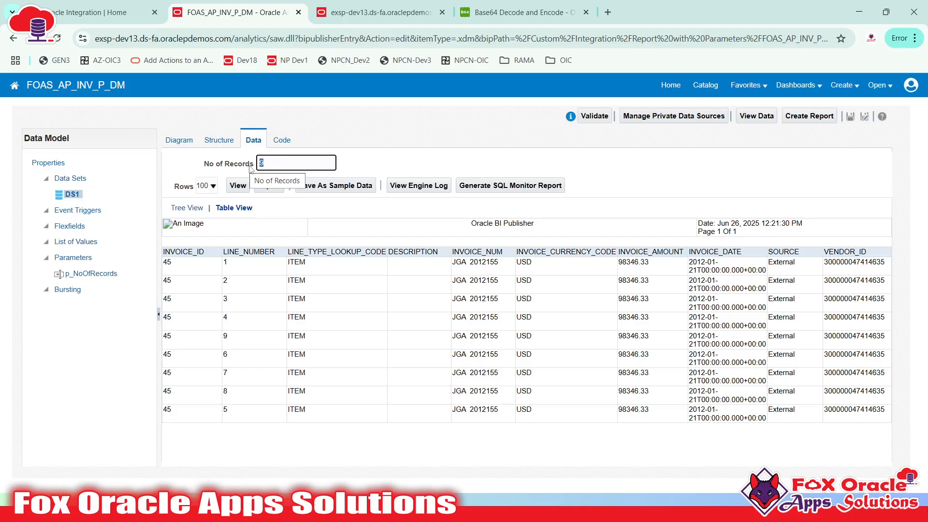
pyautogui.click(222, 167)
pyautogui.moveTo(204, 163)
pyautogui.mouseDown()
pyautogui.moveTo(256, 168)
pyautogui.moveTo(203, 168)
pyautogui.mouseUp()
pyautogui.click(256, 167)
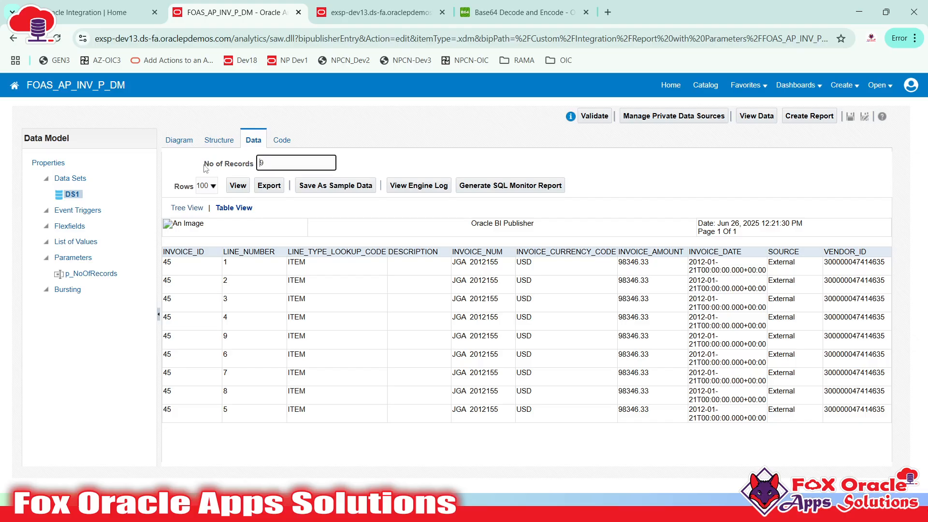
pyautogui.click(88, 274)
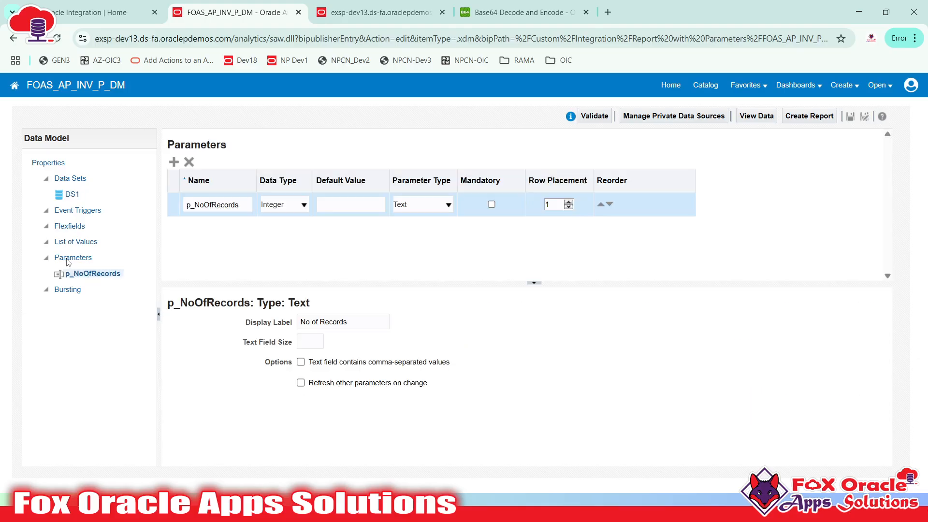
pyautogui.click(205, 206)
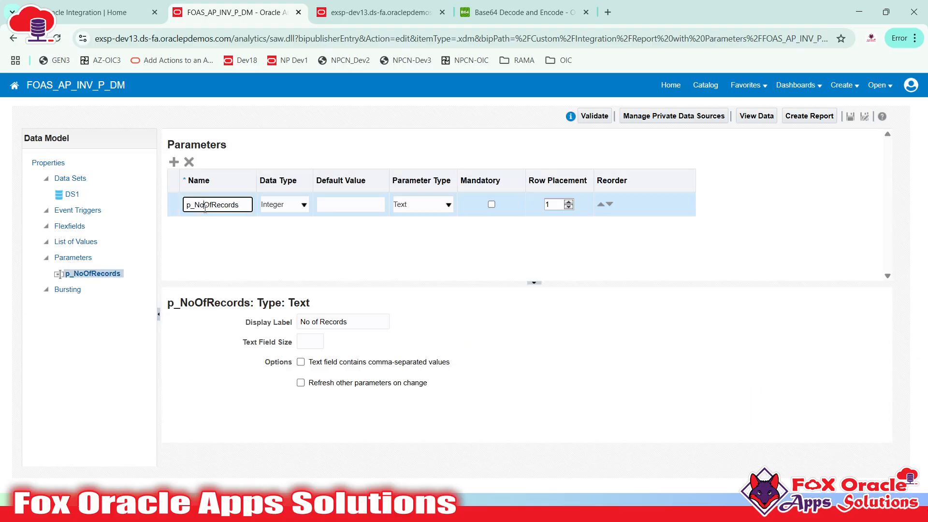
pyautogui.doubleClick(232, 205)
pyautogui.click(234, 206)
pyautogui.moveTo(247, 205); pyautogui.dragTo(179, 207)
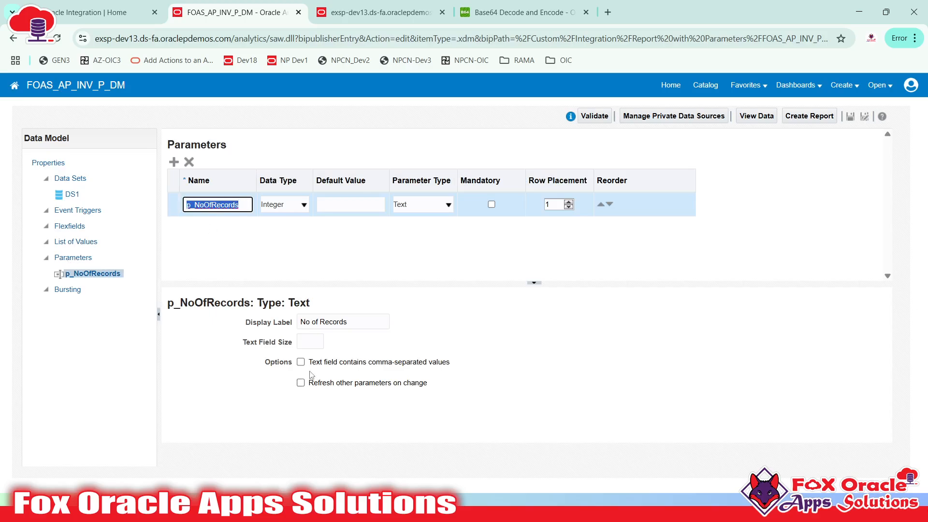
pyautogui.hotkey('alt', 'Tab')
pyautogui.doubleClick(203, 371)
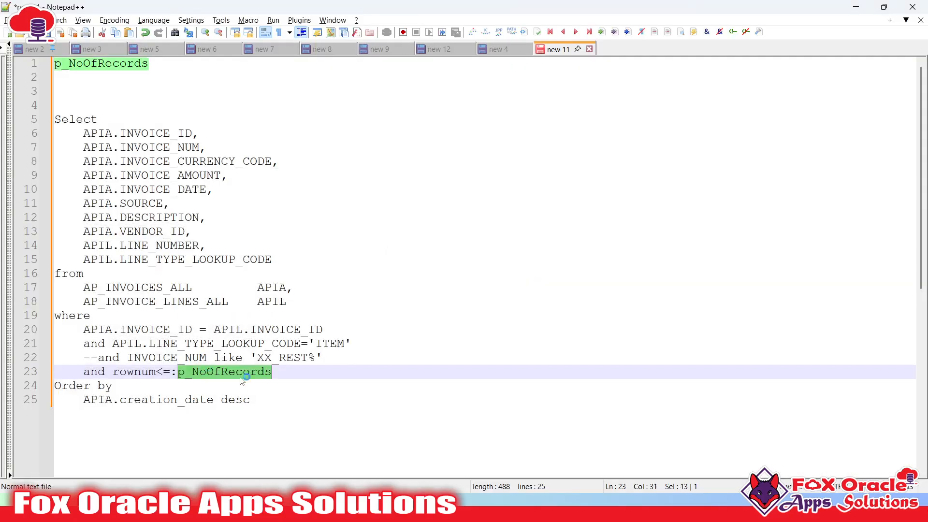
# - Switch to SoapUI and examine the parameterNameValues block, report path and chunk size in the runReport request
pyautogui.hotkey('alt', 'Tab')
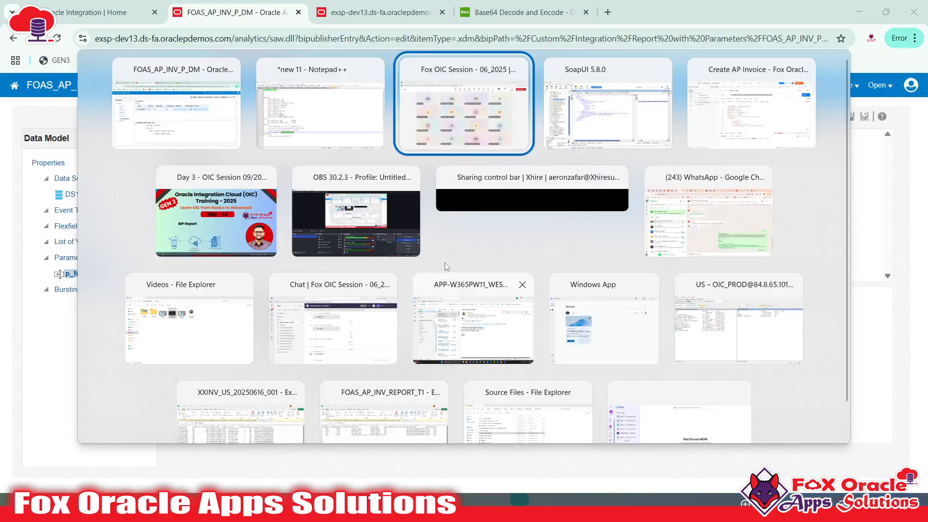
pyautogui.hotkey('alt', 'Tab')
pyautogui.hotkey('alt', 'Tab')
pyautogui.hotkey('alt', 'Tab')
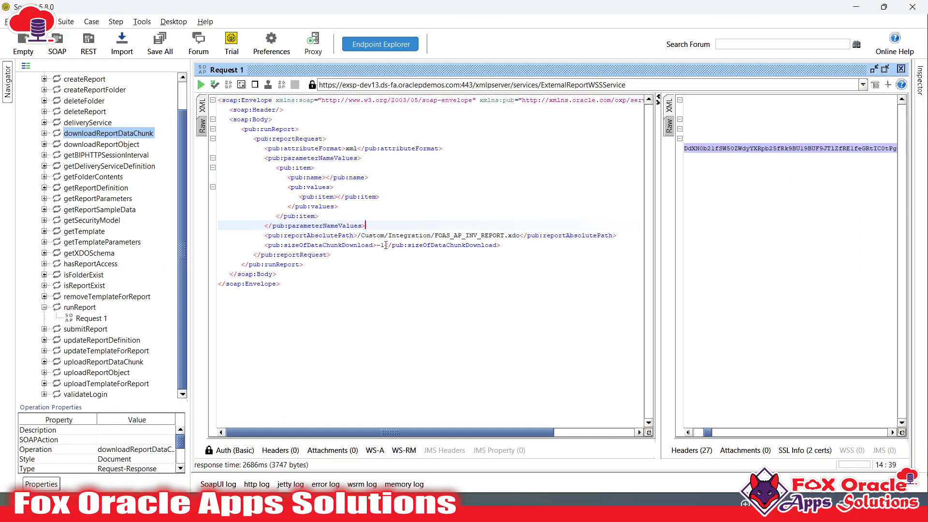
pyautogui.click(354, 268)
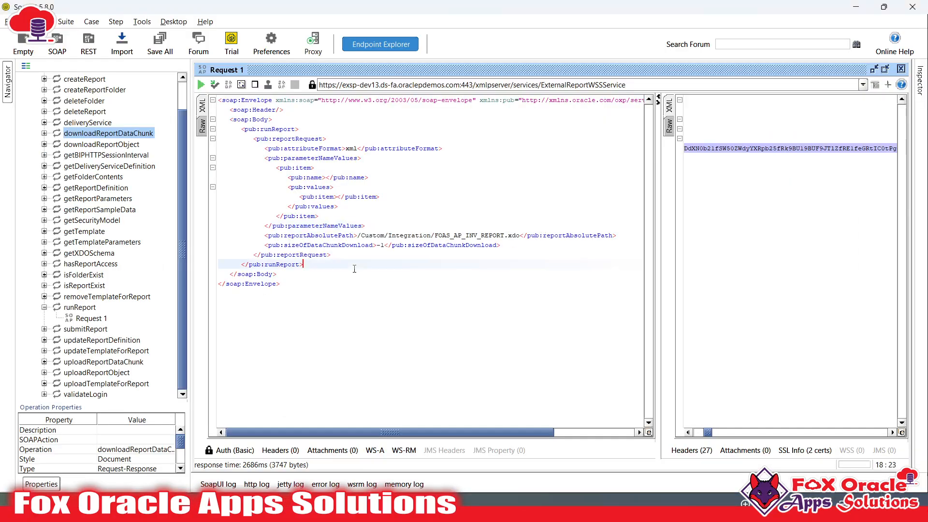
pyautogui.click(345, 198)
pyautogui.click(356, 235)
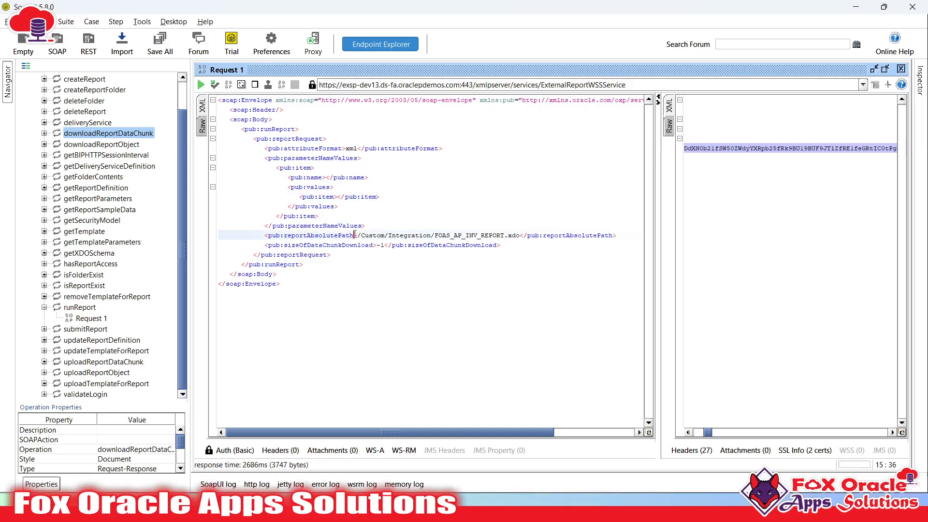
pyautogui.click(314, 177)
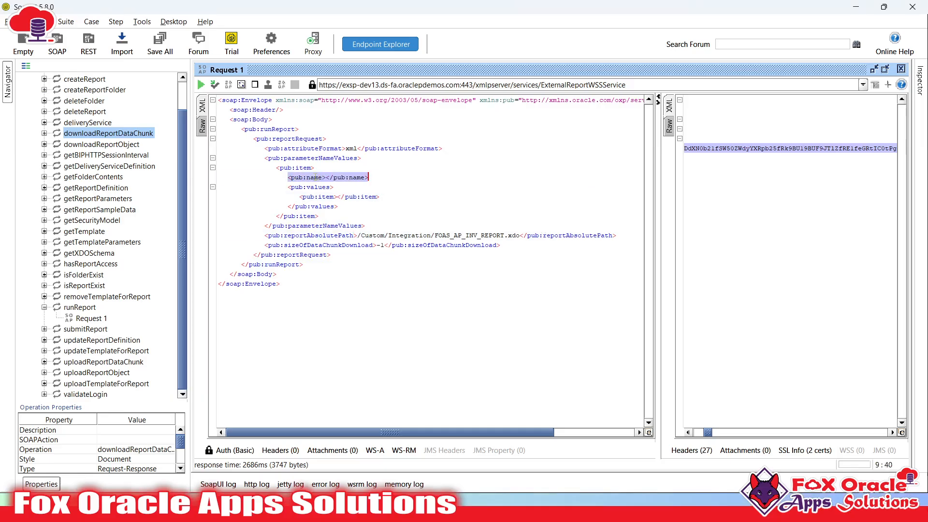
pyautogui.doubleClick(308, 156)
pyautogui.click(332, 158)
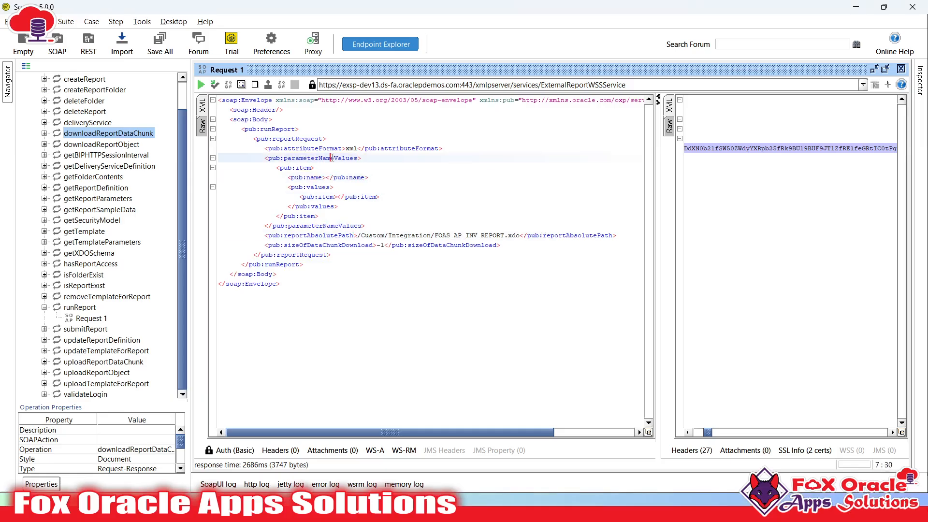
pyautogui.click(315, 245)
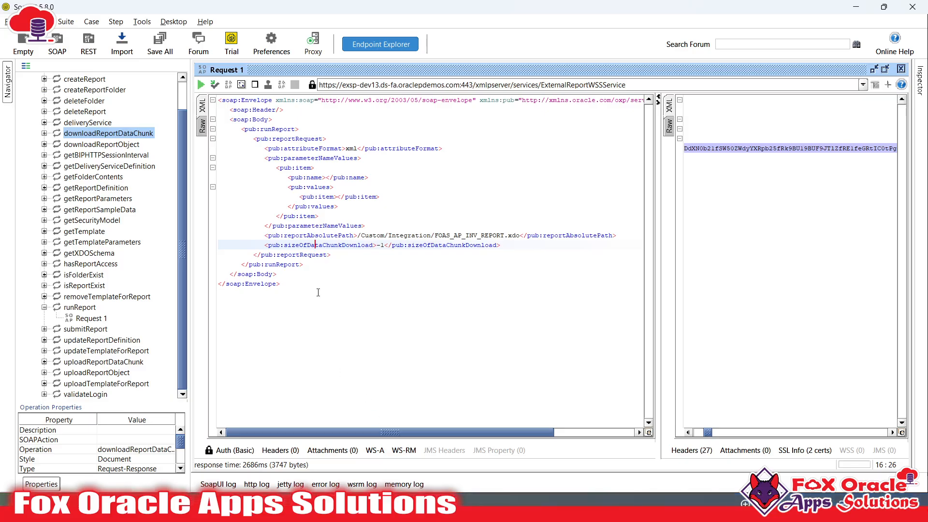
pyautogui.click(317, 289)
# - Switch to Notepad++ and look through the new 4, new 12 and new 9 files for the BIP report notes
pyautogui.hotkey('alt', 'Tab')
pyautogui.press('Tab')
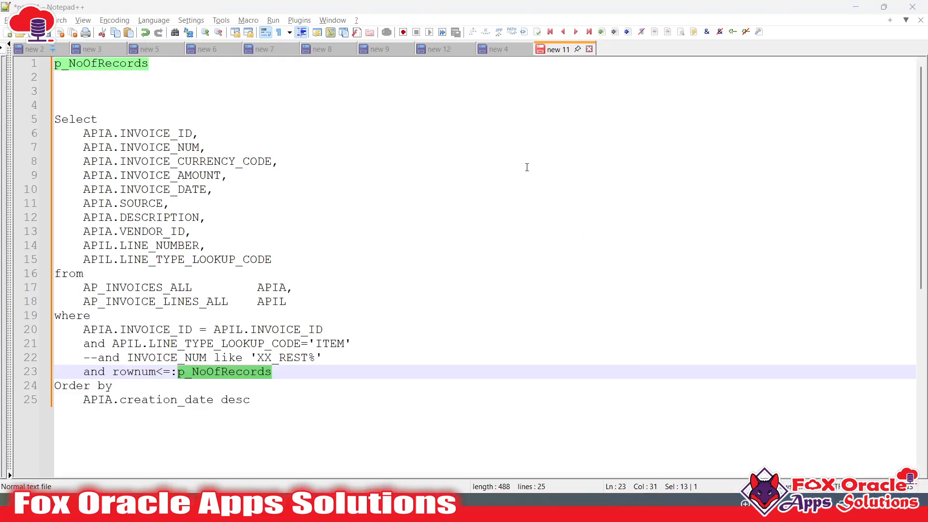
pyautogui.click(493, 53)
pyautogui.scroll(8, 399, 133)
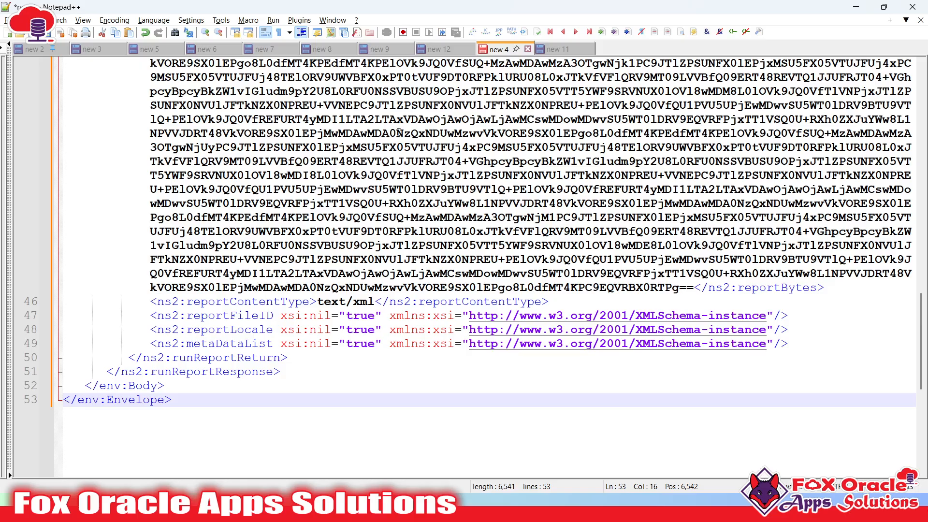
pyautogui.click(435, 51)
pyautogui.scroll(-6, 261, 222)
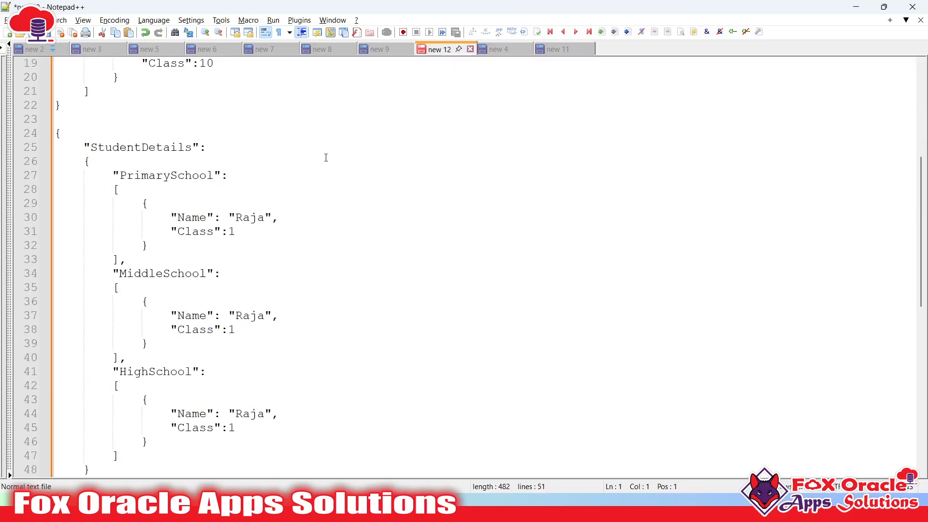
pyautogui.click(380, 49)
pyautogui.scroll(-7, 211, 267)
pyautogui.scroll(-8, 212, 268)
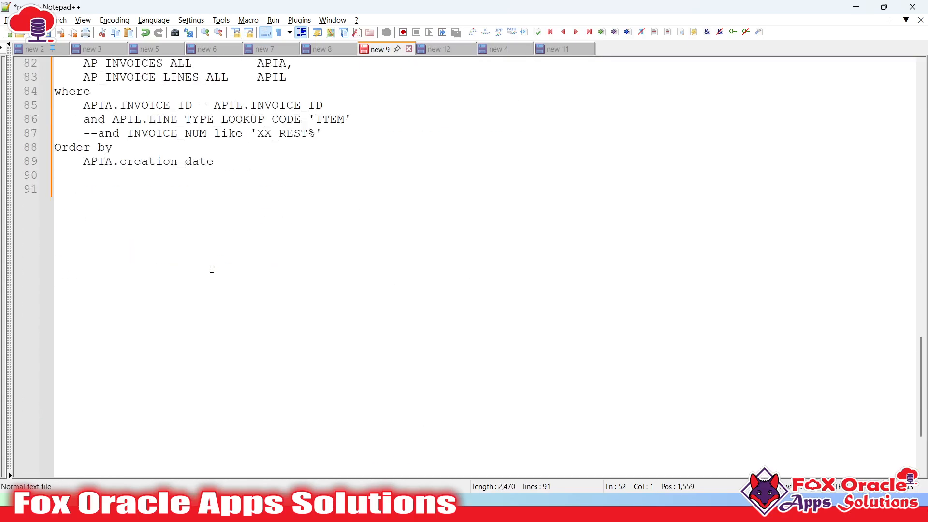
pyautogui.scroll(17, 212, 267)
pyautogui.scroll(-4, 217, 268)
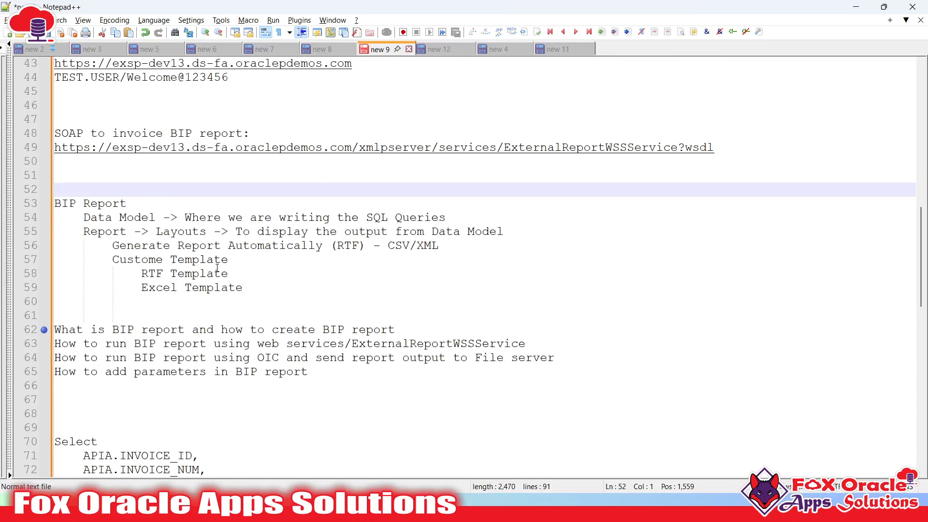
pyautogui.scroll(3, 217, 266)
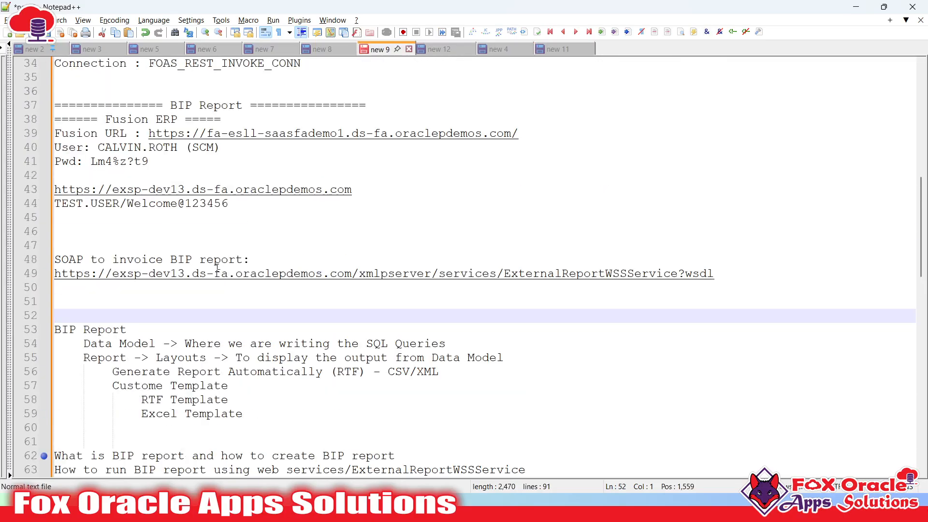
pyautogui.click(321, 47)
pyautogui.click(367, 51)
# - Copy the complete runReport request envelope from SoapUI and add blank lines above the SQL query in Notepad++ file new 9
pyautogui.hotkey('alt', 'Tab')
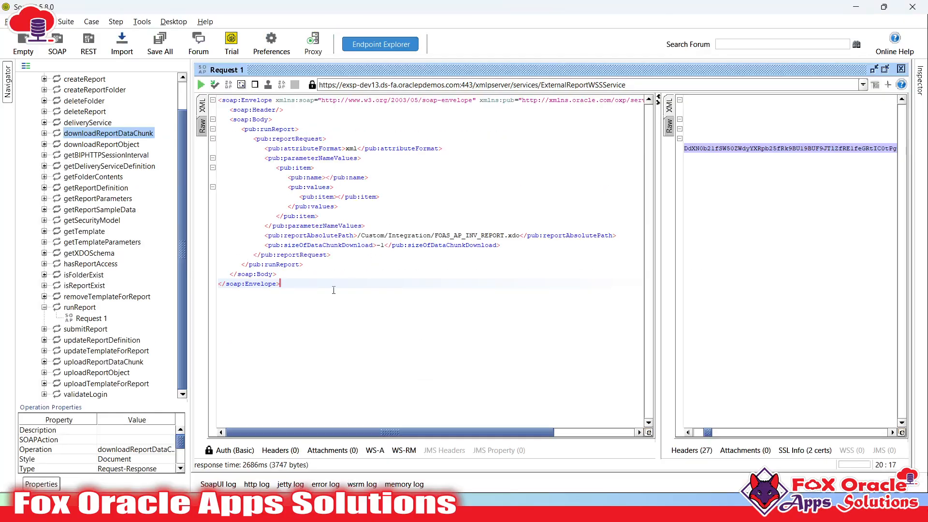
pyautogui.hotkey('ctrl', 'a')
pyautogui.hotkey('alt', 'Tab')
pyautogui.click(99, 299)
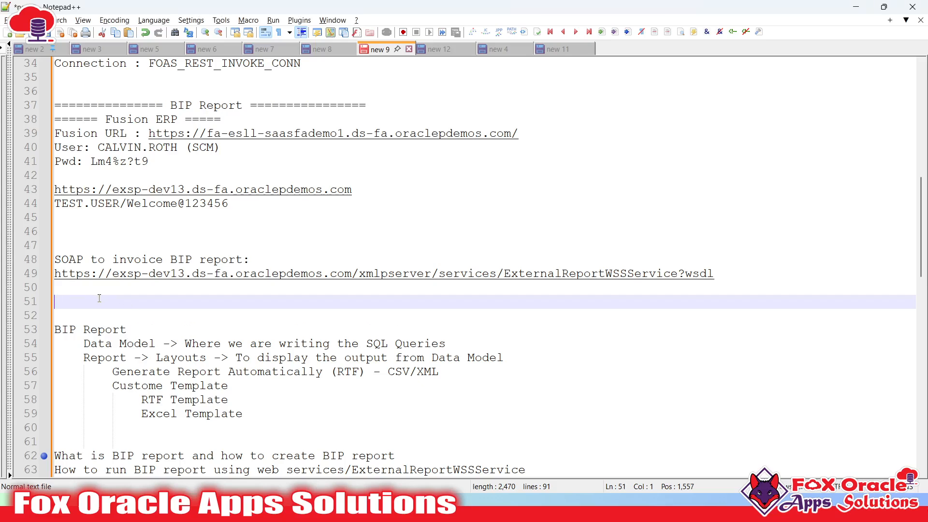
pyautogui.scroll(-4, 162, 327)
pyautogui.click(105, 351)
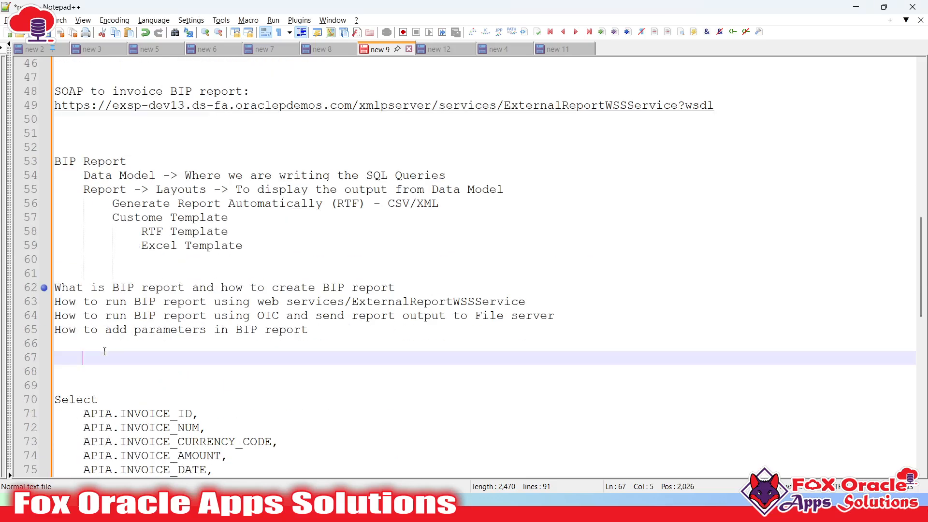
pyautogui.press('Return')
pyautogui.press('Return')
pyautogui.press('Return')
pyautogui.scroll(-4, 382, 147)
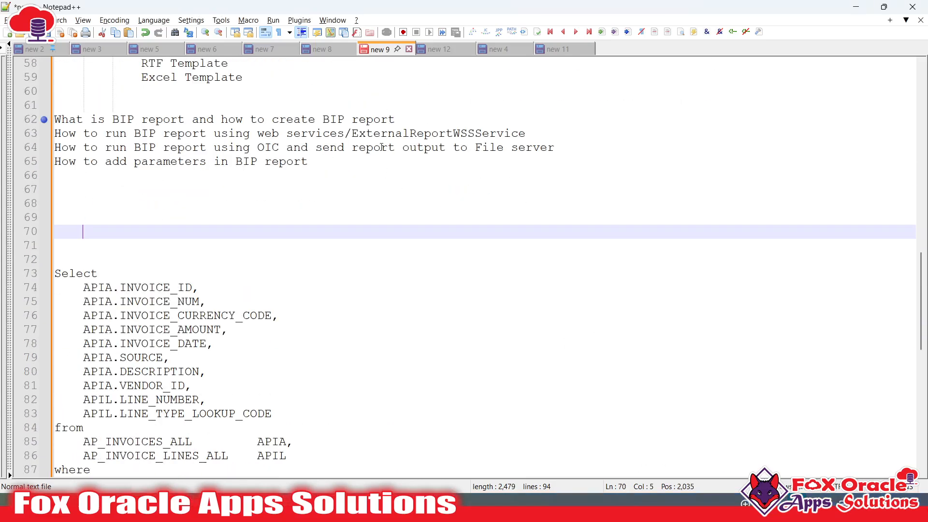
# - Add the heading "=========== without parameters =========" above the SQL query and paste the copied SOAP envelope beneath it
pyautogui.click(104, 203)
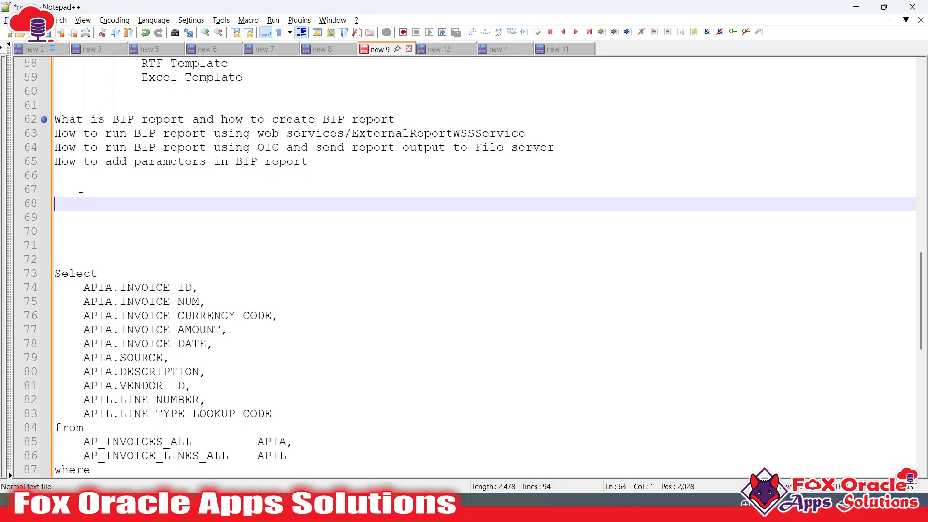
pyautogui.write('=========== without ')
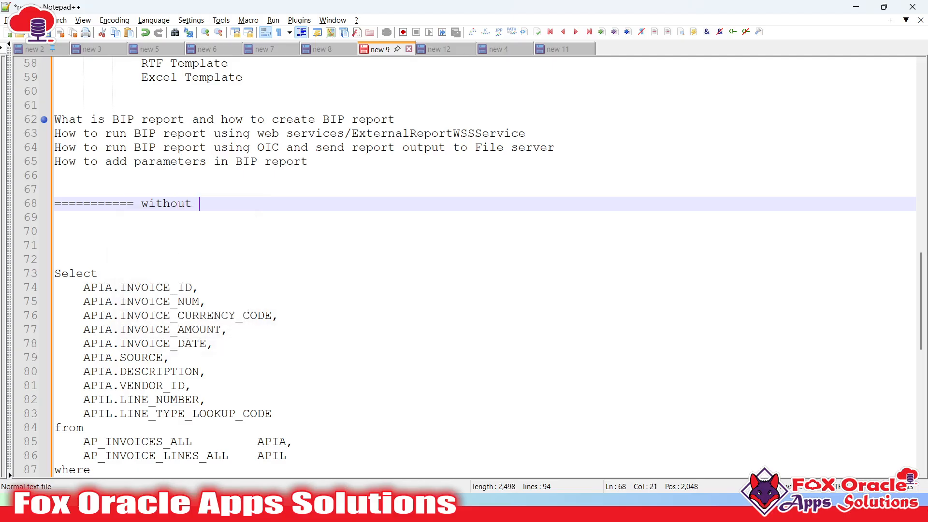
pyautogui.write('parameters =')
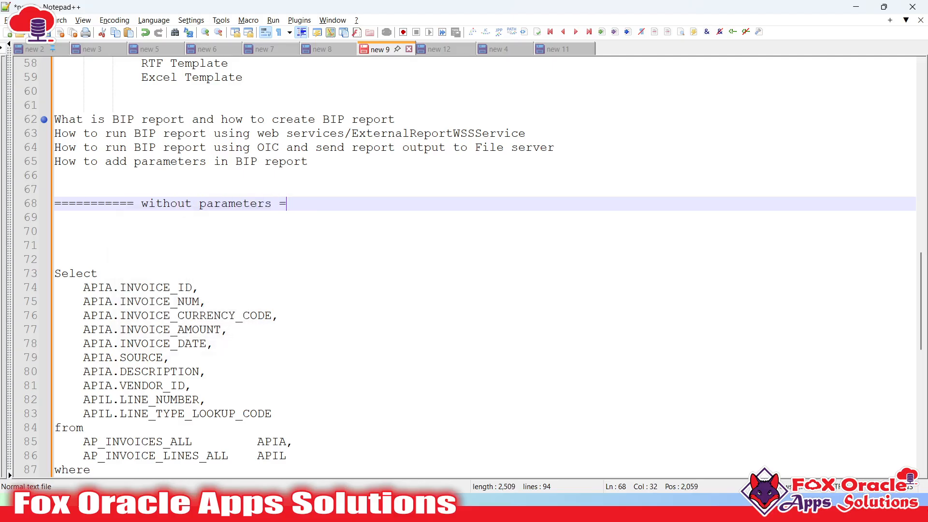
pyautogui.write('========')
pyautogui.press('Return')
pyautogui.write('<soap:Envelope xmlns:soap="http://www.w3.org/2003/05/soap-envelope" xmlns:pub="http://xmlns.oracle.com/oxp/service/PublicReportService">    <soap:Header/>    <soap:Body>       <pub:runReport>          <pub:reportRequest>             <pub:attributeFormat>xml</pub:attributeFormat>             <pub:parameterNameValues>                <pub:item>                   <pub:name></pub:name>                   <pub:values>                      <pub:item></pub:item>                   </pub:values>                </pub:item>             </pub:parameterNameValues>             <pub:reportAbsolutePath>/Custom/Integration/FOAS_AP_INV_REPORT.xdo</pub:reportAbsolutePath>             <pub:sizeOfDataChunkDownload>-1</pub:sizeOfDataChunkDownload>          </pub:reportRequest>       </pub:runReport>    </soap:Body> </soap:Envelope>')
# - Add the heading "============= with Parameter ==========" a few lines below the pasted envelope, followed by an empty line
pyautogui.press('Return')
pyautogui.press('Return')
pyautogui.press('Return')
pyautogui.press('Return')
pyautogui.press('Return')
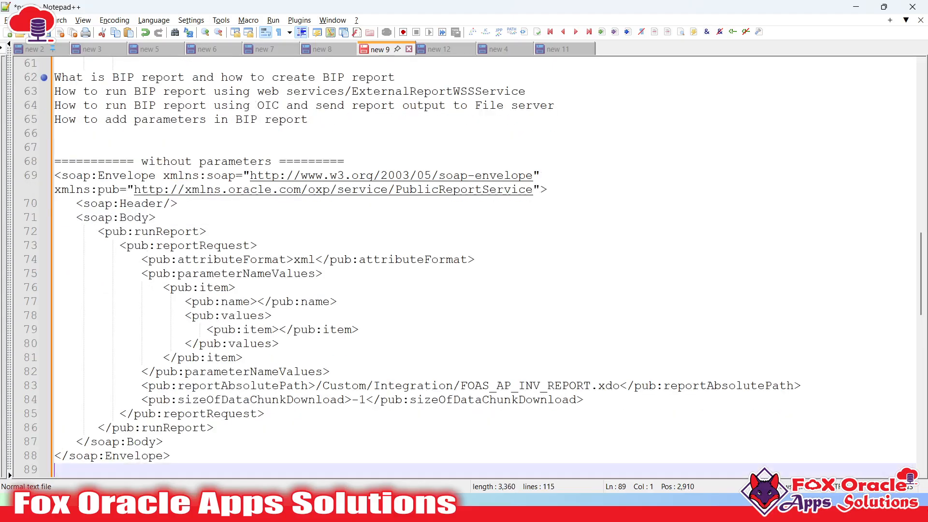
pyautogui.write('============= ')
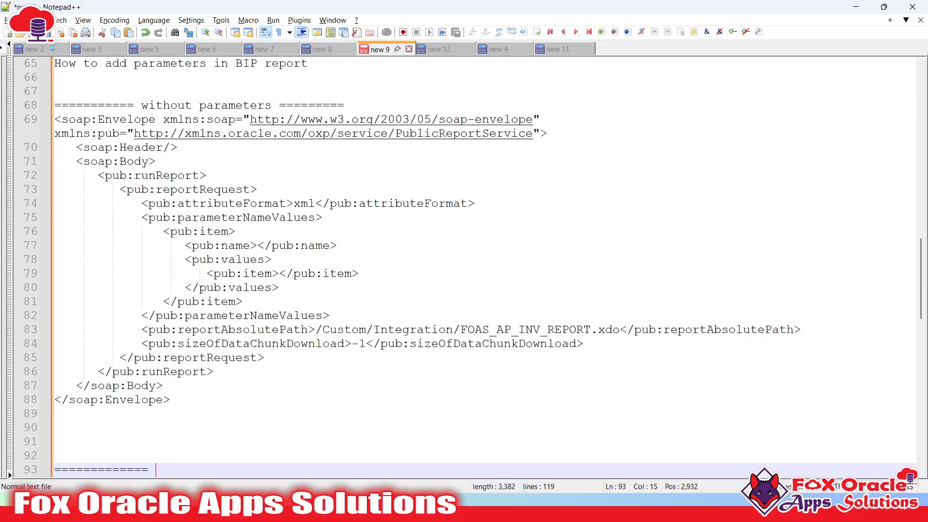
pyautogui.write('with Parameter')
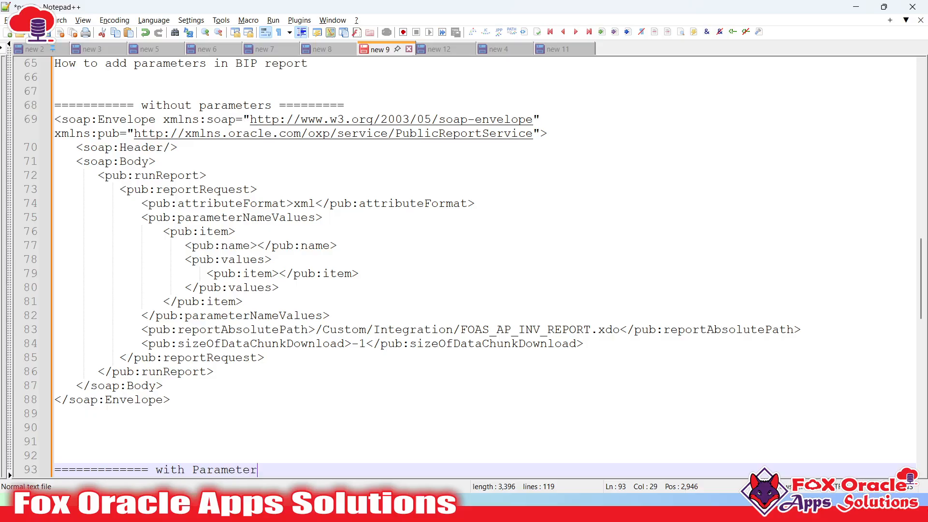
pyautogui.write(' ==========')
pyautogui.press('Return')
pyautogui.scroll(-3, 208, 125)
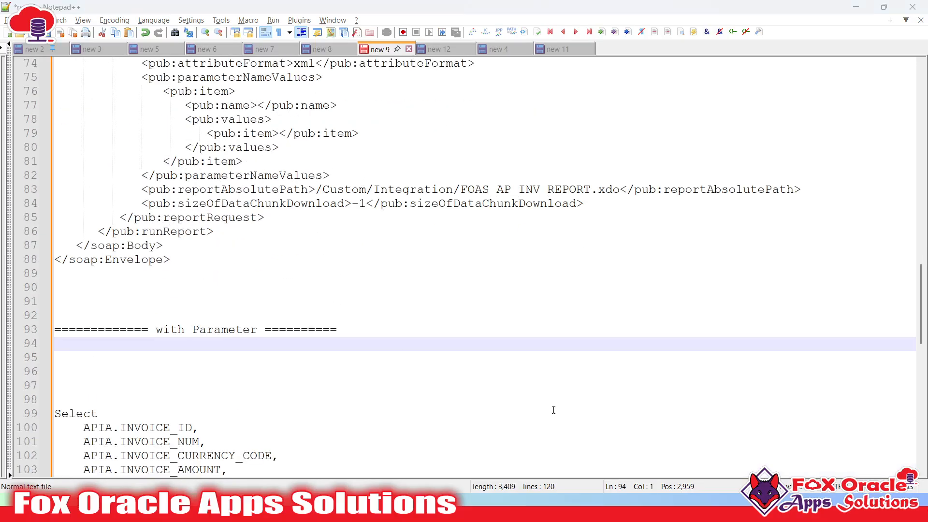
# - Switch to SoapUI and examine the parameterNameValues block, its item element and the name element in the runReport request
pyautogui.click(549, 507)
pyautogui.click(401, 254)
pyautogui.click(319, 187)
pyautogui.click(315, 184)
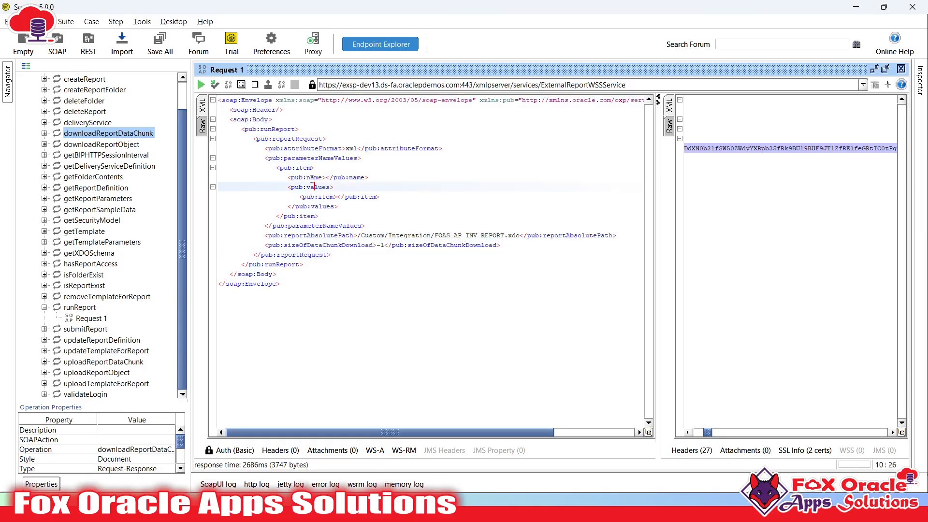
pyautogui.doubleClick(313, 158)
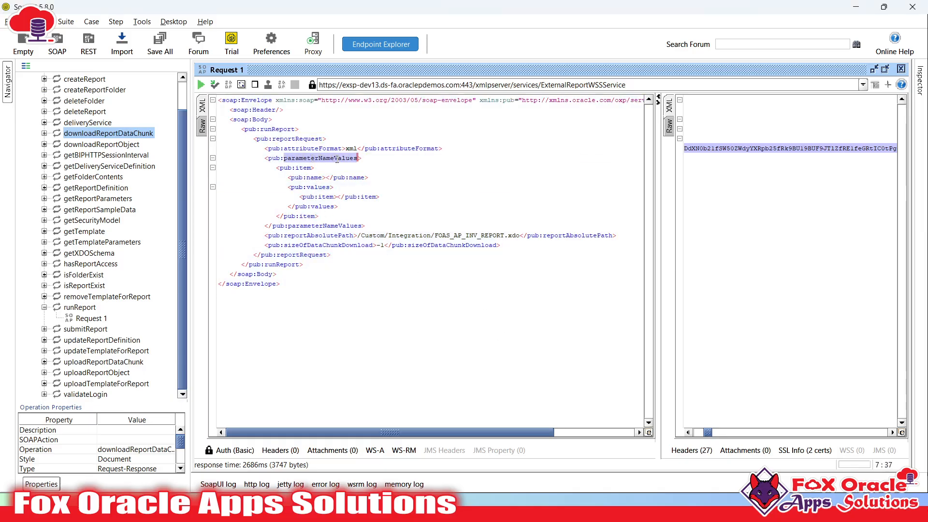
pyautogui.doubleClick(309, 168)
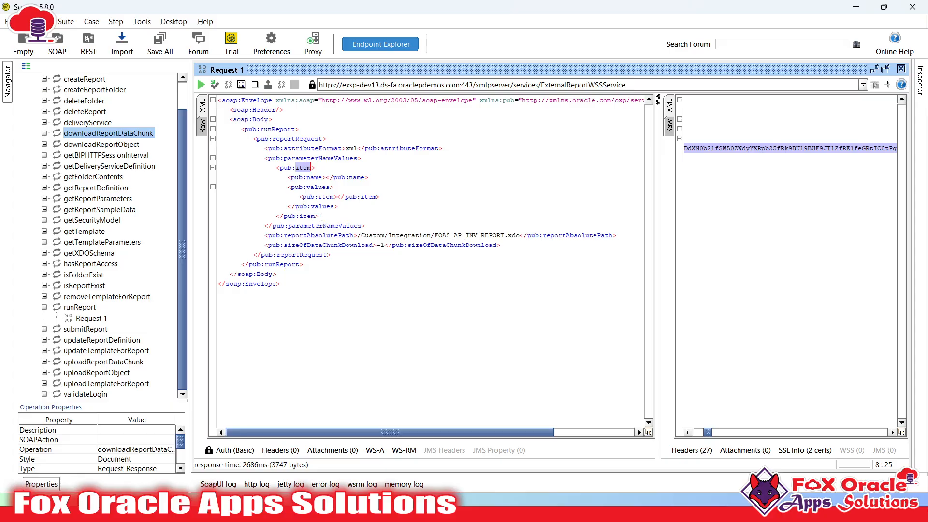
pyautogui.moveTo(321, 217); pyautogui.dragTo(274, 169)
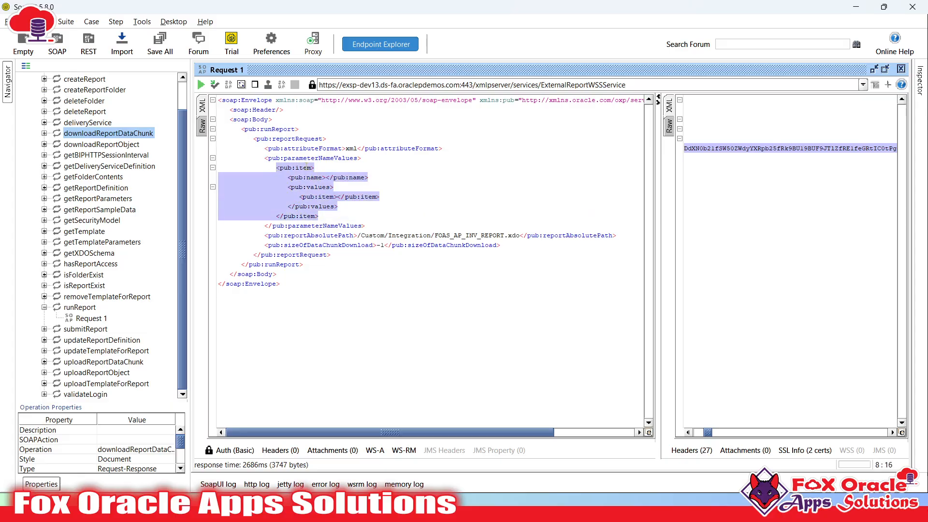
pyautogui.click(321, 178)
pyautogui.doubleClick(315, 177)
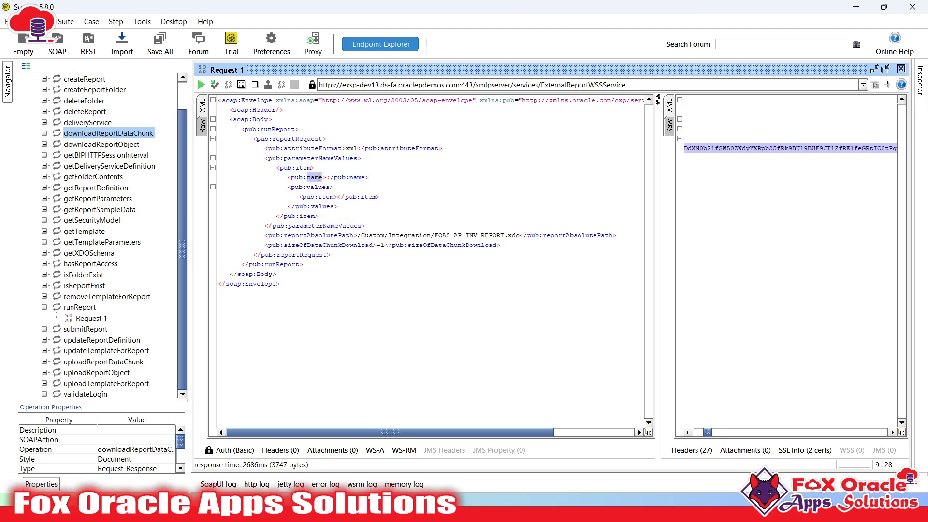
pyautogui.click(318, 177)
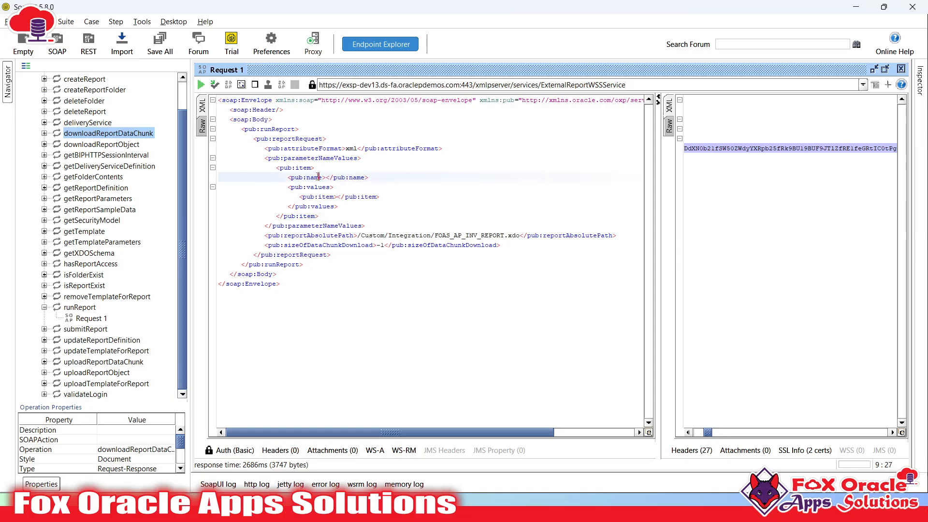
# - Switch to Notepad++ and look through the new 9, new 12 and new 4 files for the parameter name
pyautogui.hotkey('alt', 'Tab')
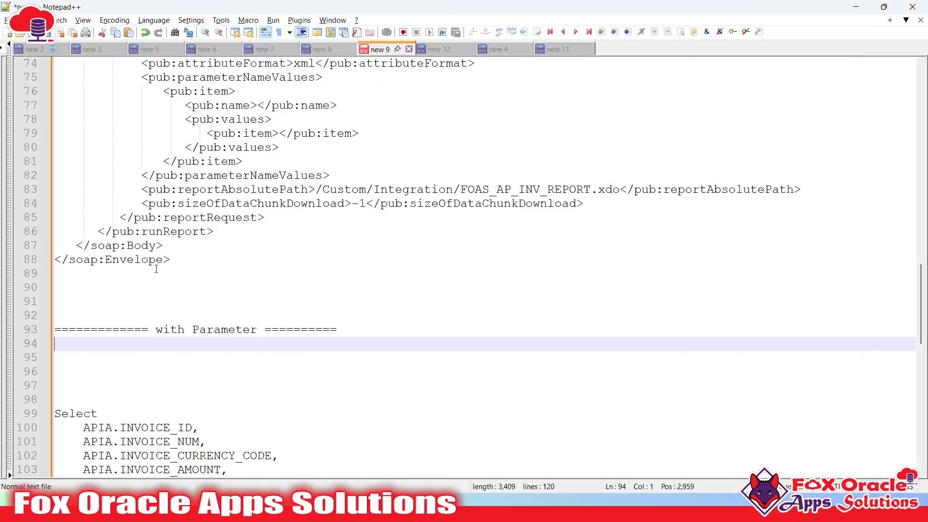
pyautogui.scroll(-1, 156, 269)
pyautogui.scroll(11, 224, 230)
pyautogui.scroll(-7, 329, 132)
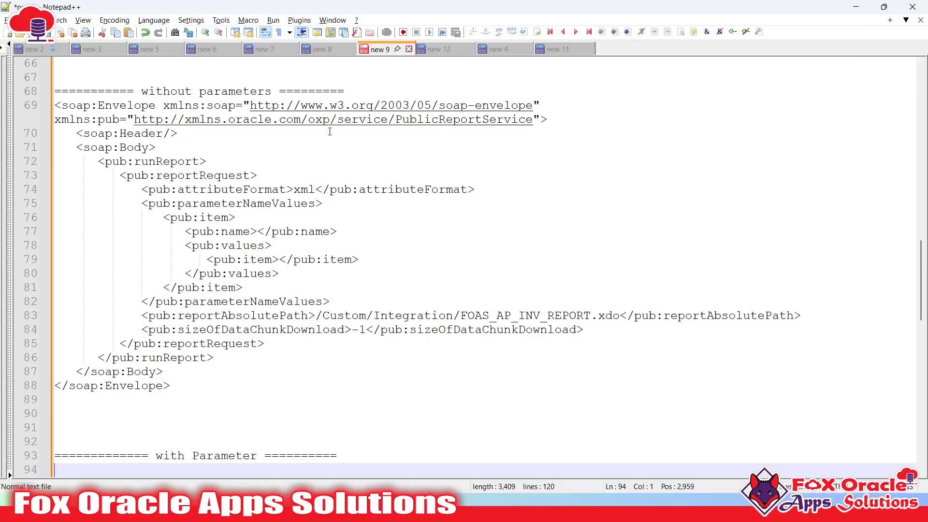
pyautogui.click(438, 49)
pyautogui.scroll(6, 339, 203)
pyautogui.scroll(-16, 421, 103)
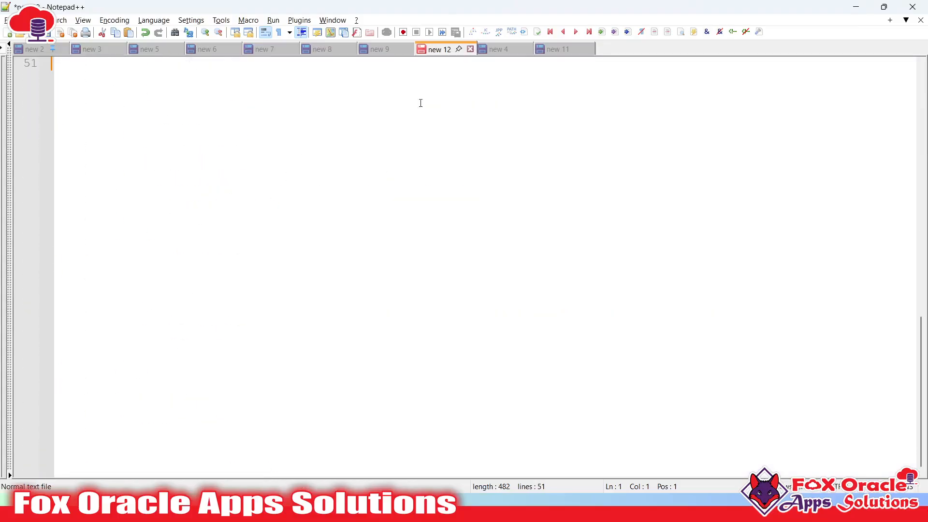
pyautogui.click(496, 49)
pyautogui.scroll(10, 394, 213)
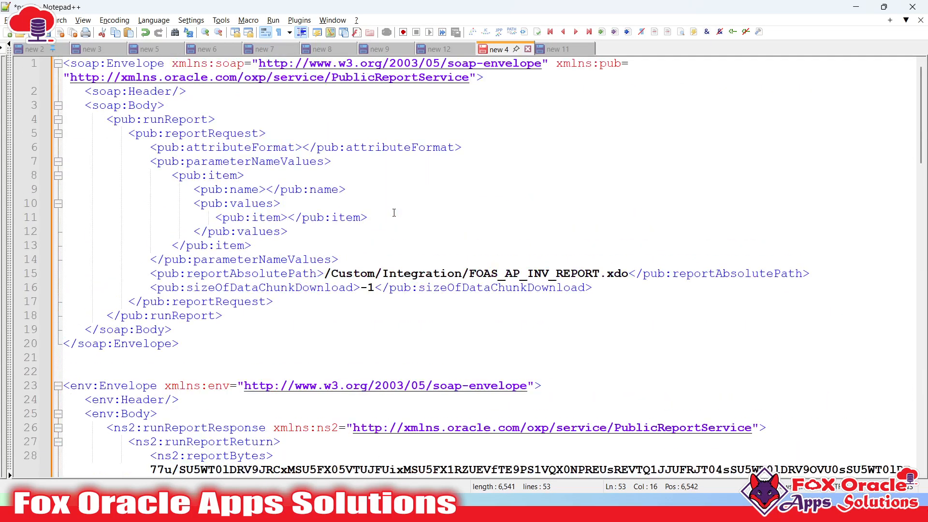
pyautogui.scroll(-15, 195, 217)
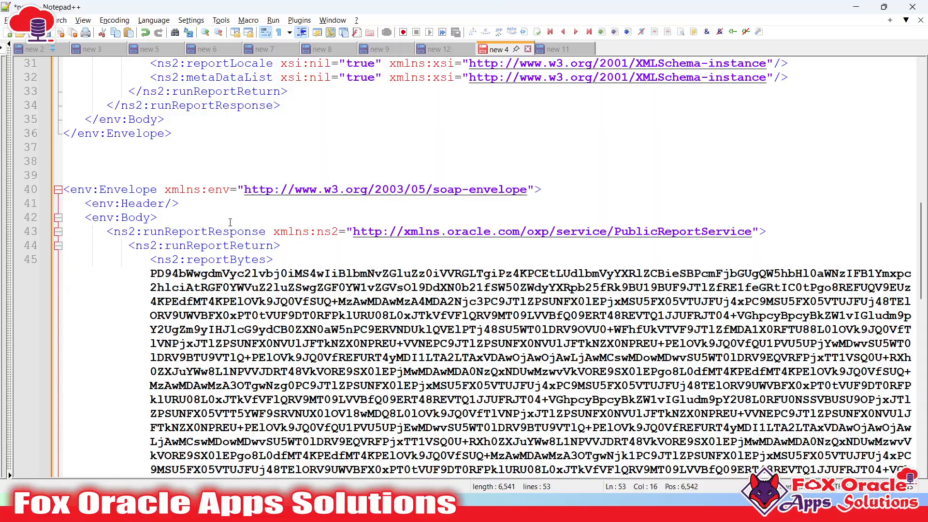
# - Copy p_NoOfRecords from the query in new 11 and enter it in the pub:name element of the SoapUI runReport request
pyautogui.click(556, 49)
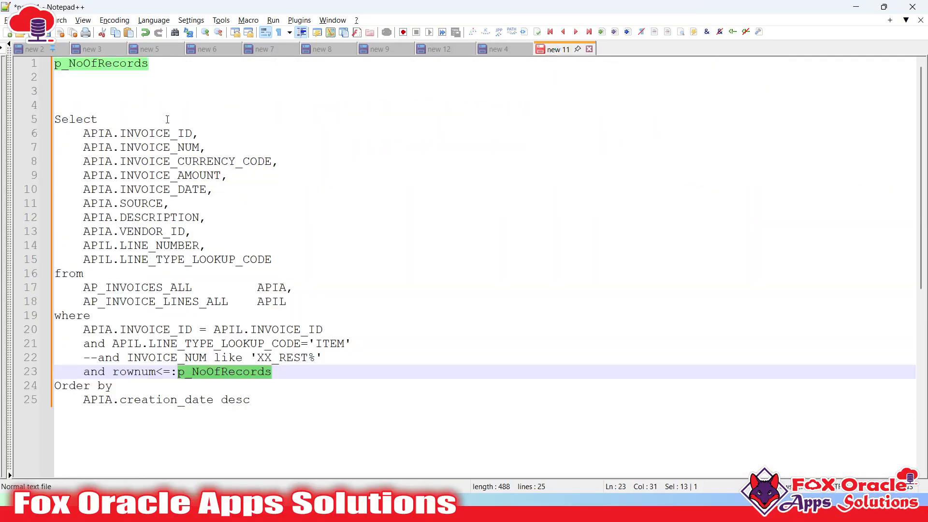
pyautogui.doubleClick(122, 63)
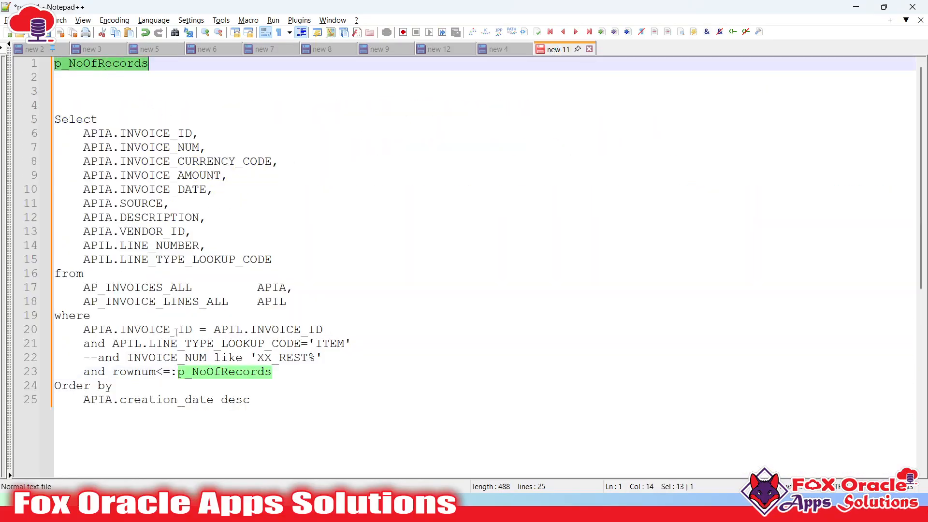
pyautogui.doubleClick(227, 377)
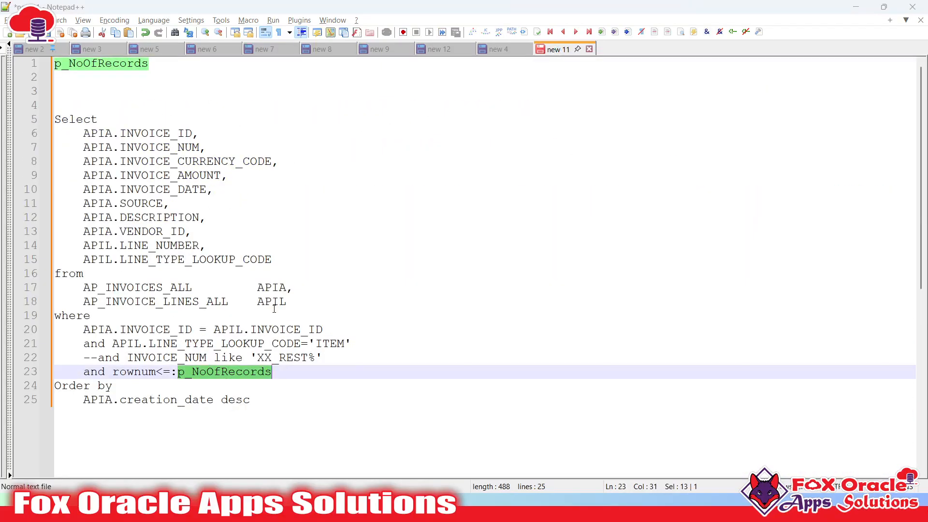
pyautogui.hotkey('alt', 'Tab')
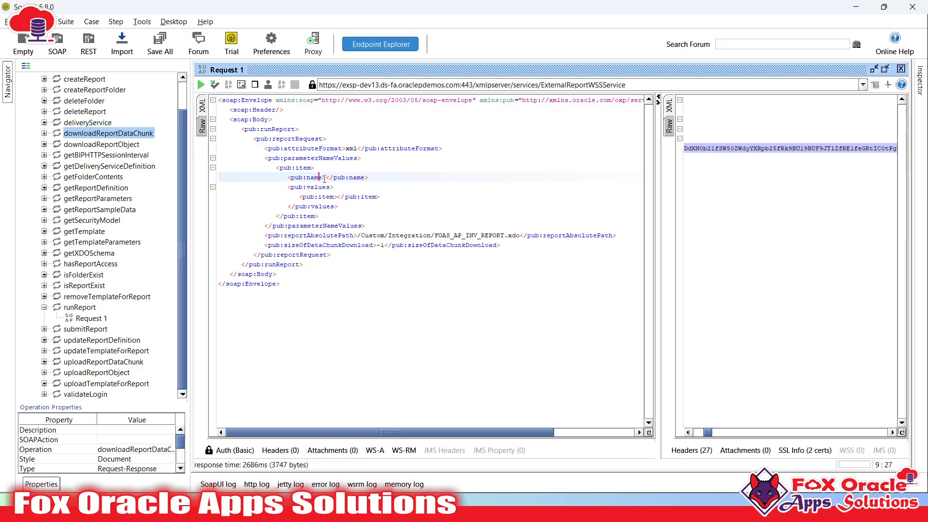
pyautogui.write('p_NoOfRecords')
pyautogui.doubleClick(356, 177)
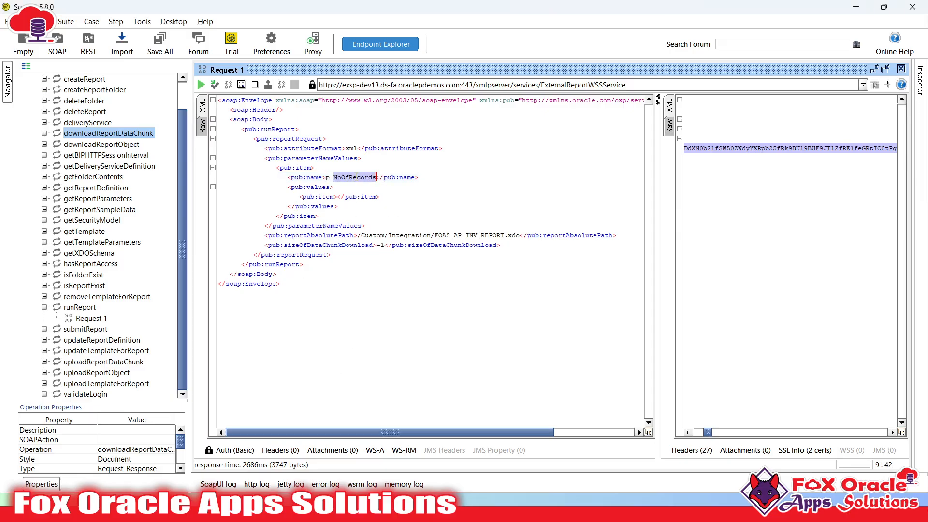
# - Enter 2 as the item value of the p_NoOfRecords parameter in the runReport request
pyautogui.click(344, 178)
pyautogui.click(338, 198)
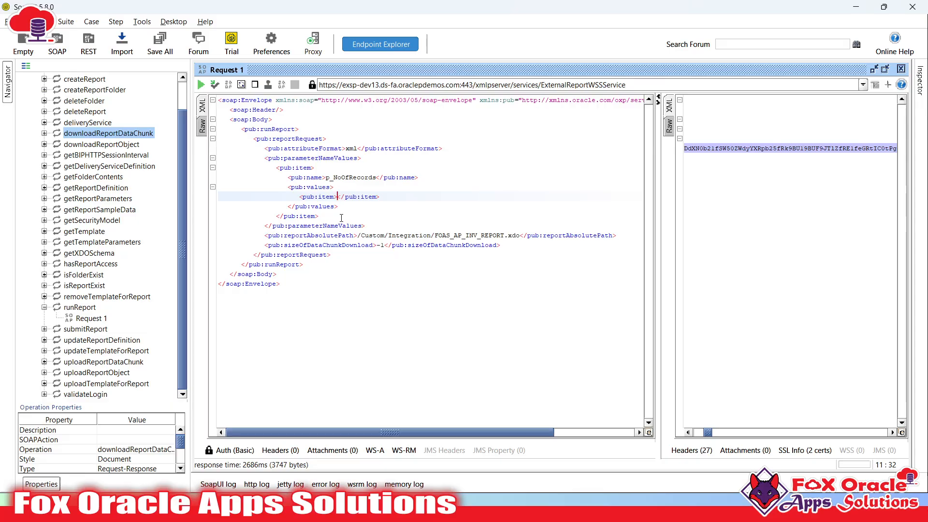
pyautogui.write('2')
pyautogui.click(340, 190)
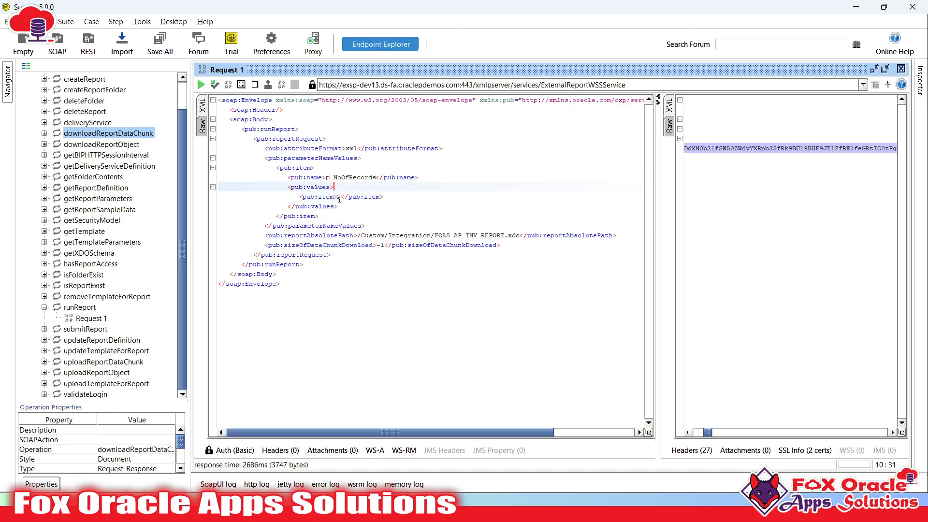
pyautogui.click(339, 196)
pyautogui.doubleClick(346, 177)
pyautogui.doubleClick(339, 196)
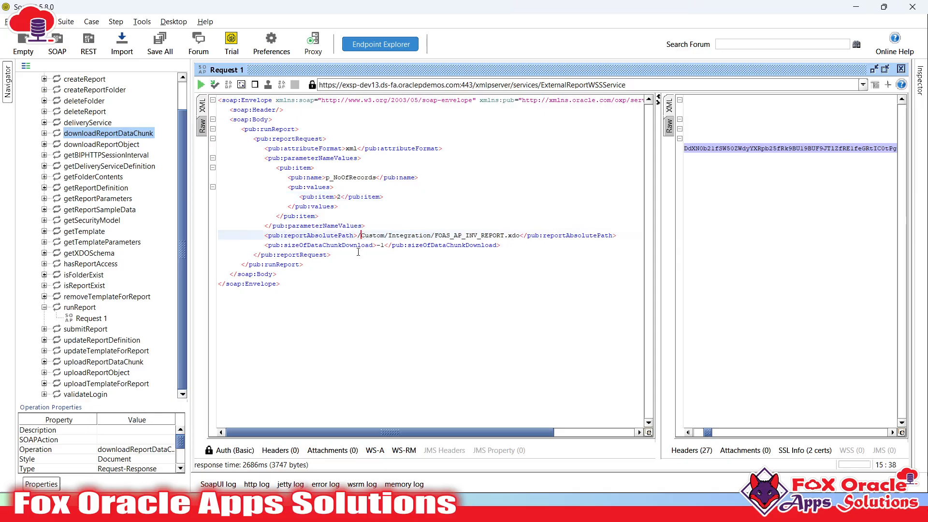
pyautogui.click(308, 225)
pyautogui.click(407, 236)
# - Switch to the browser and save the FOAS_AP_INV_P_DM data model
pyautogui.hotkey('alt', 'Tab')
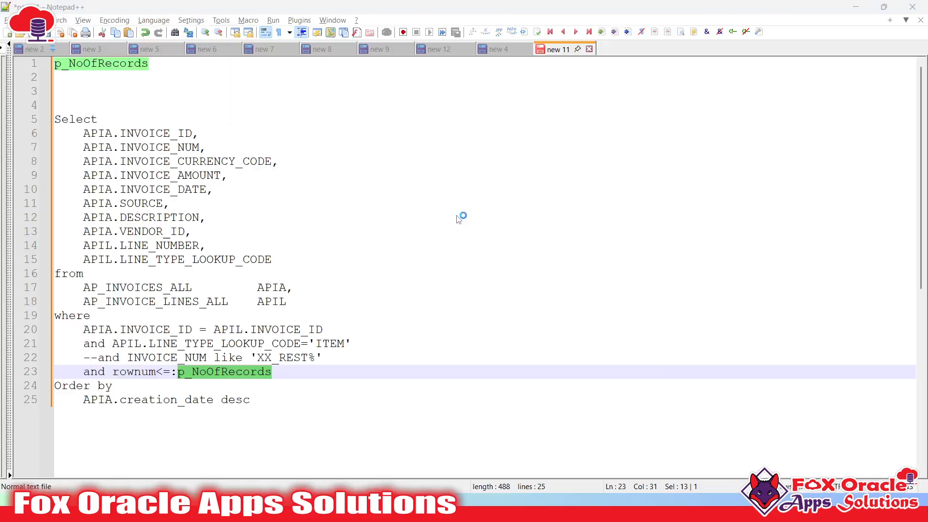
pyautogui.hotkey('alt', 'Tab')
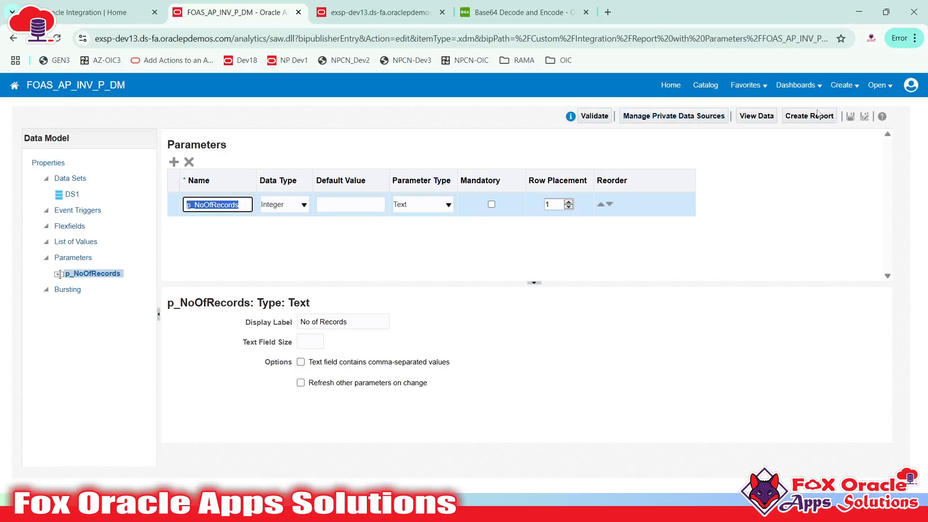
pyautogui.click(854, 119)
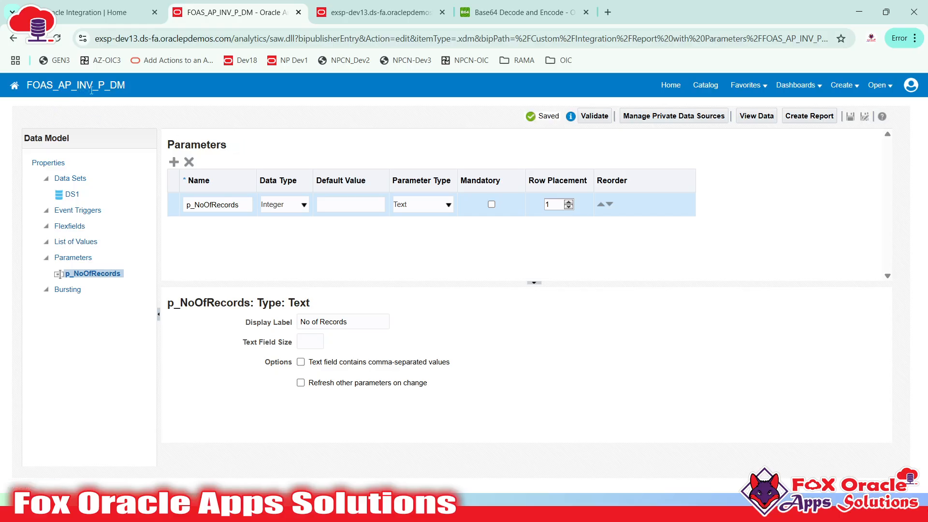
# - Open FOAS_AP_INV_P_REPORT from the catalog, examine its output rows, and return to the Report with Parameters folder
pyautogui.click(715, 86)
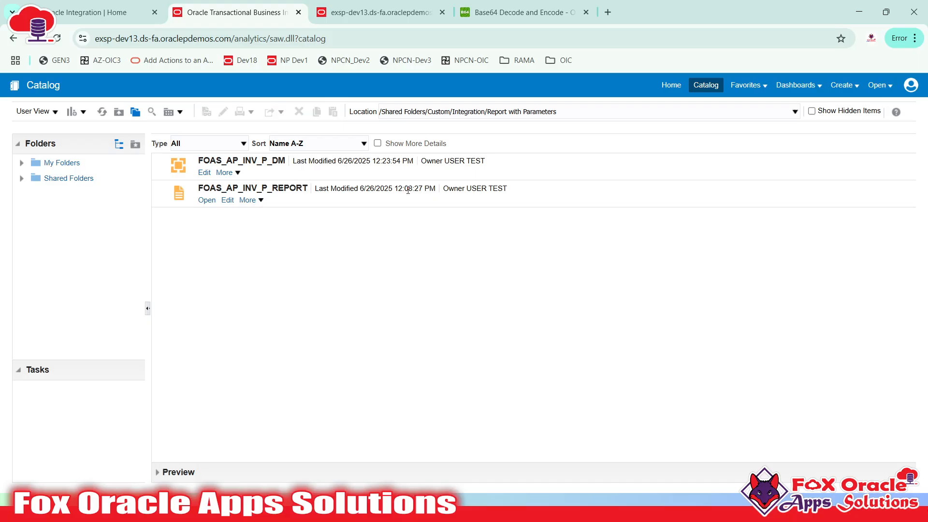
pyautogui.click(286, 189)
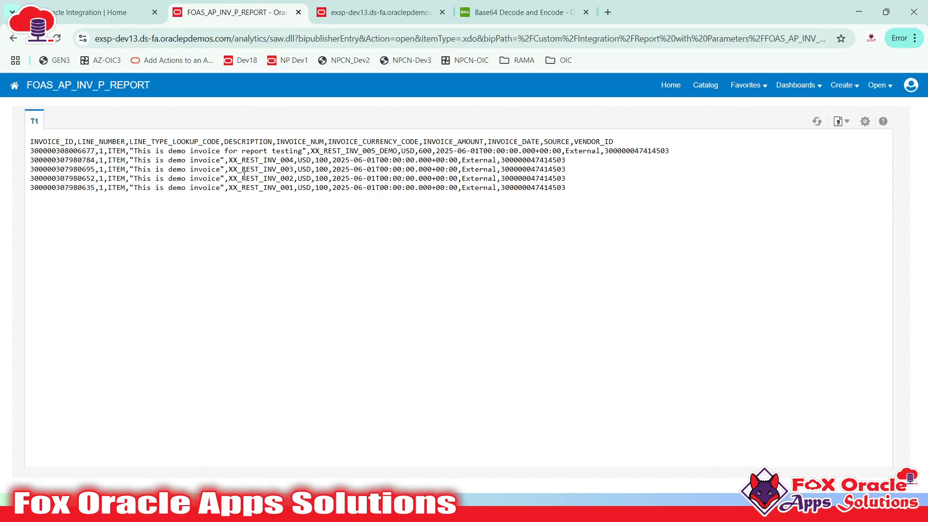
pyautogui.moveTo(624, 203); pyautogui.dragTo(476, 190)
pyautogui.click(39, 138)
pyautogui.click(528, 188)
pyautogui.press('F5')
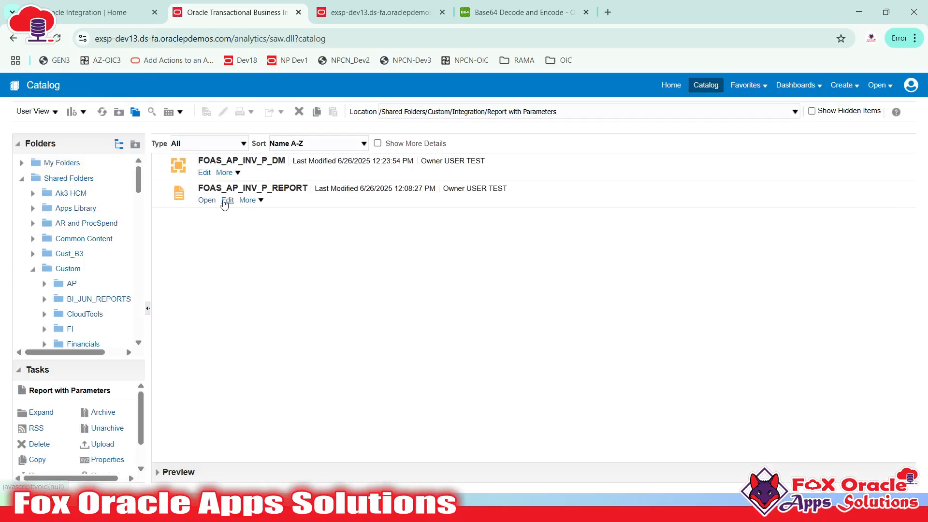
# - Open FOAS_AP_INV_P_REPORT from the catalog for editing
pyautogui.click(224, 201)
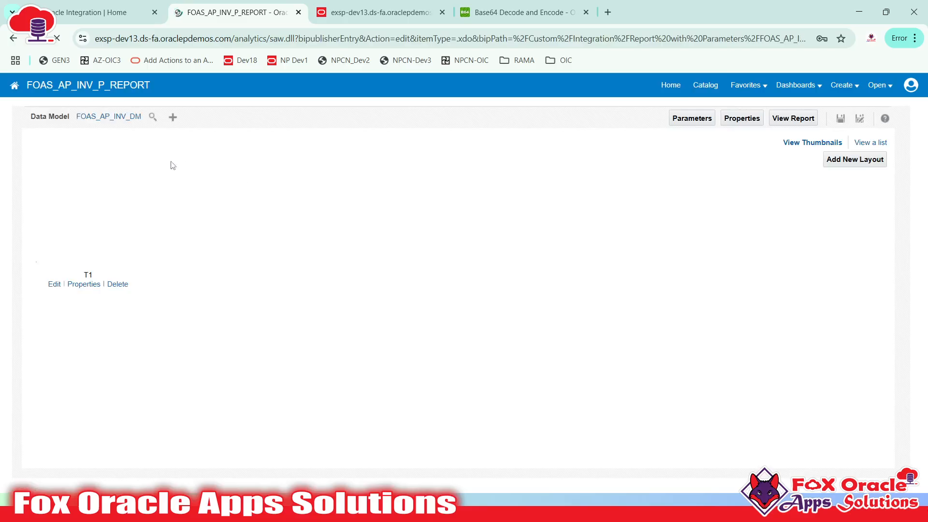
pyautogui.doubleClick(101, 85)
pyautogui.click(96, 85)
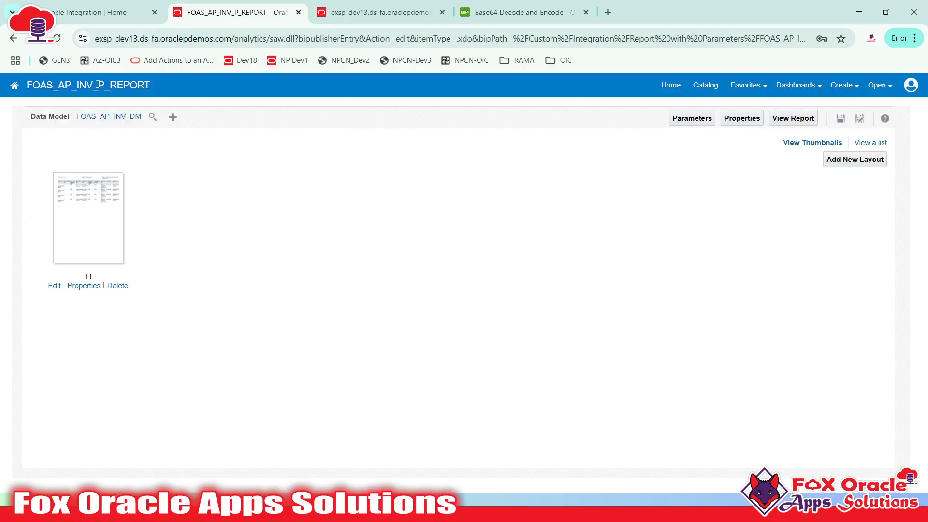
pyautogui.moveTo(98, 85); pyautogui.dragTo(158, 88)
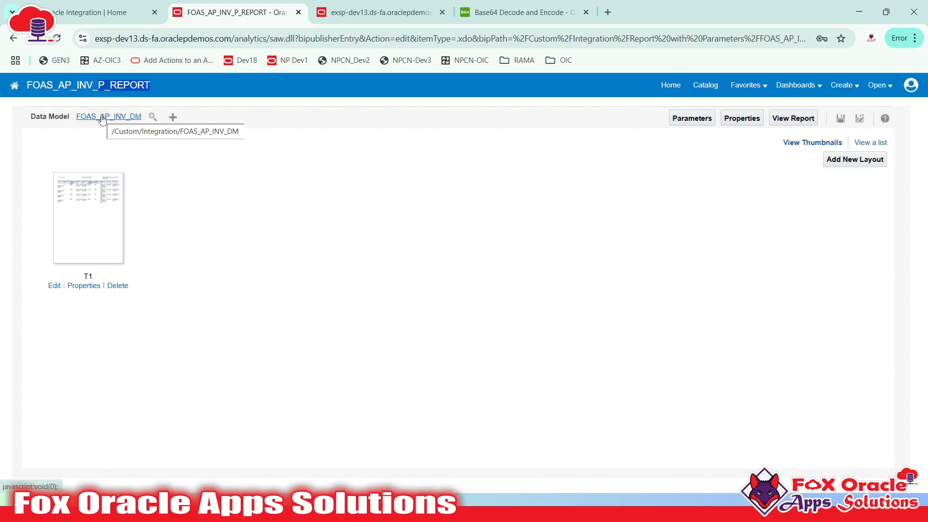
# - Replace the report's data model with FOAS_AP_INV_P_DM from the Report with Parameters folder
pyautogui.click(153, 117)
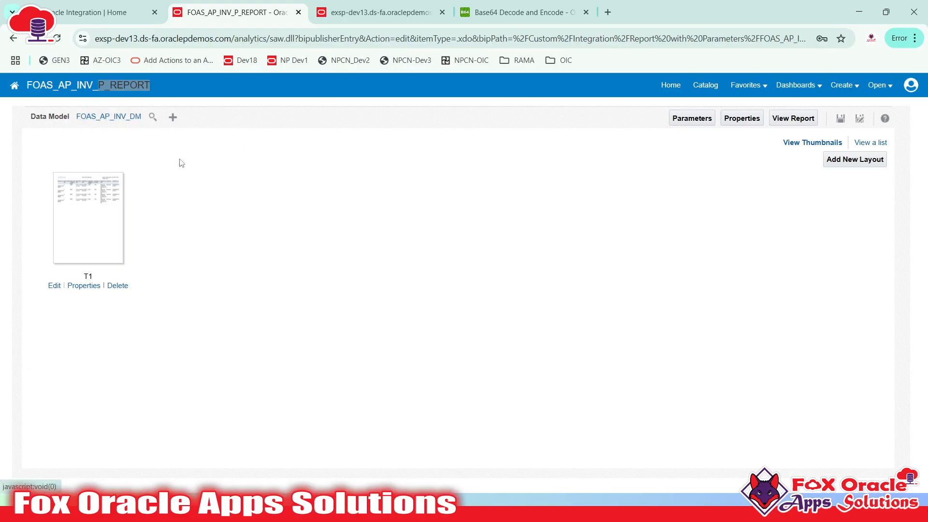
pyautogui.click(153, 117)
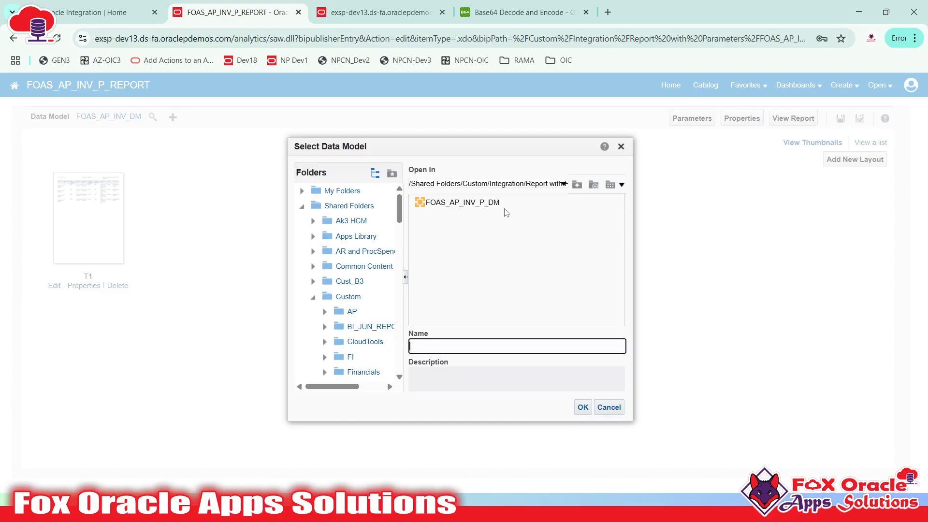
pyautogui.moveTo(478, 202); pyautogui.dragTo(502, 203)
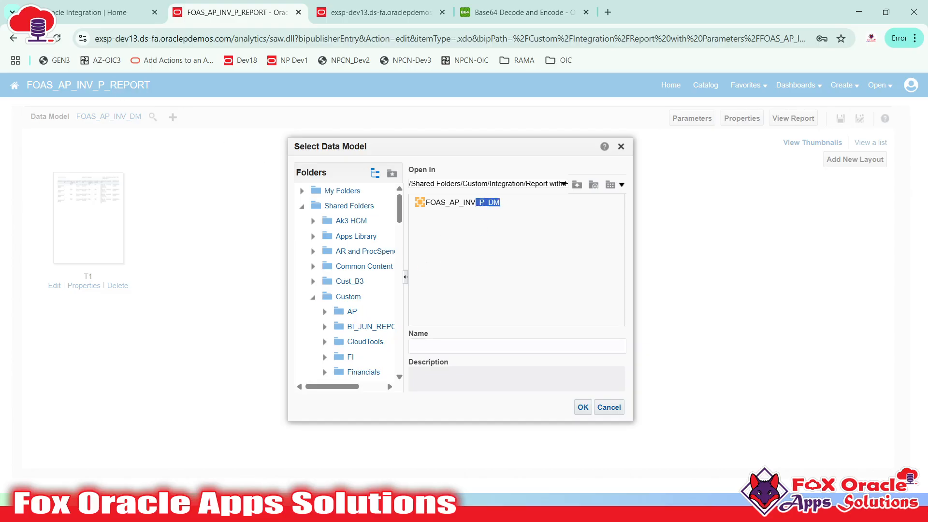
pyautogui.click(476, 202)
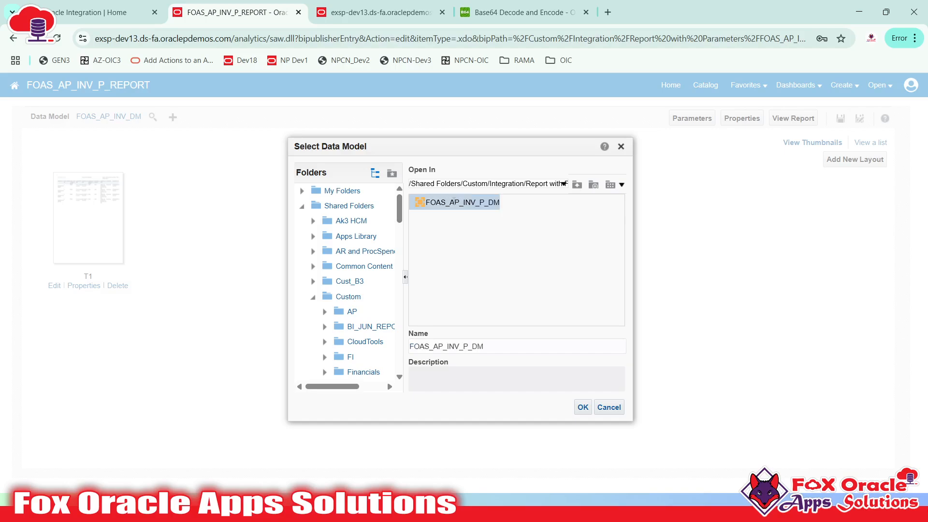
pyautogui.doubleClick(442, 202)
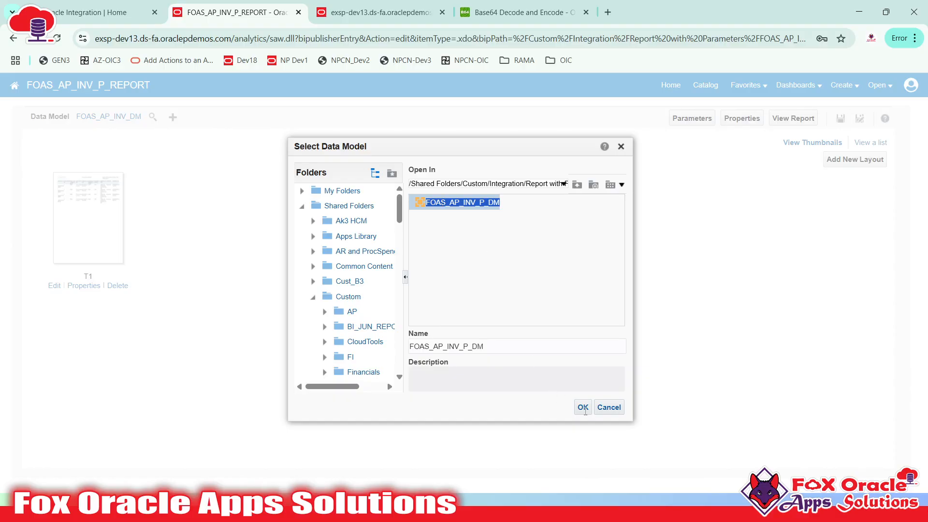
pyautogui.click(583, 408)
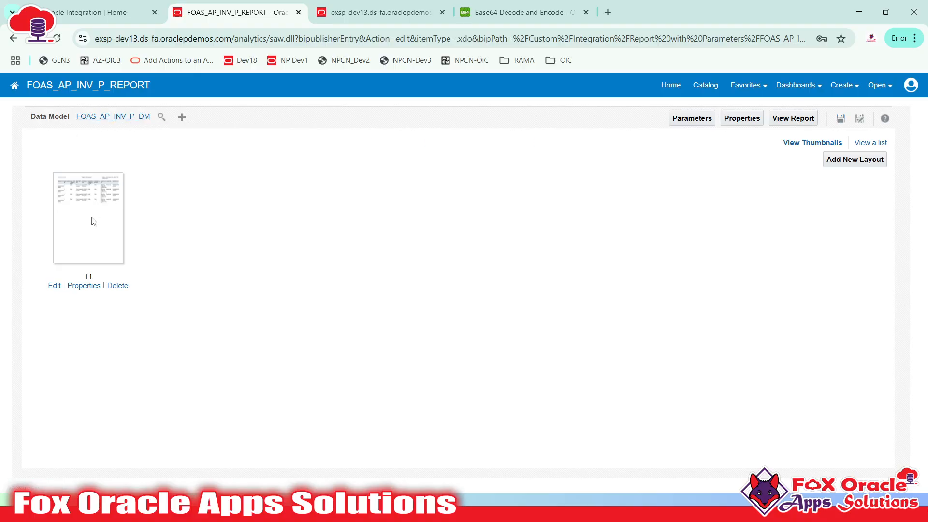
# - Delete the T1 layout from the report and confirm the deletion
pyautogui.click(81, 234)
pyautogui.click(118, 285)
pyautogui.press('Return')
pyautogui.click(565, 118)
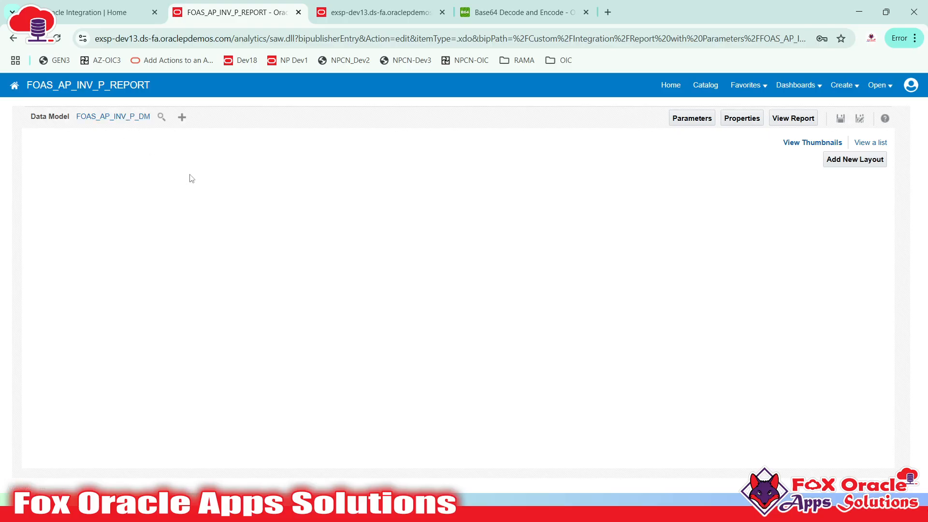
# - Add a new layout generated from the selected data model, with the template name Temp1
pyautogui.click(834, 163)
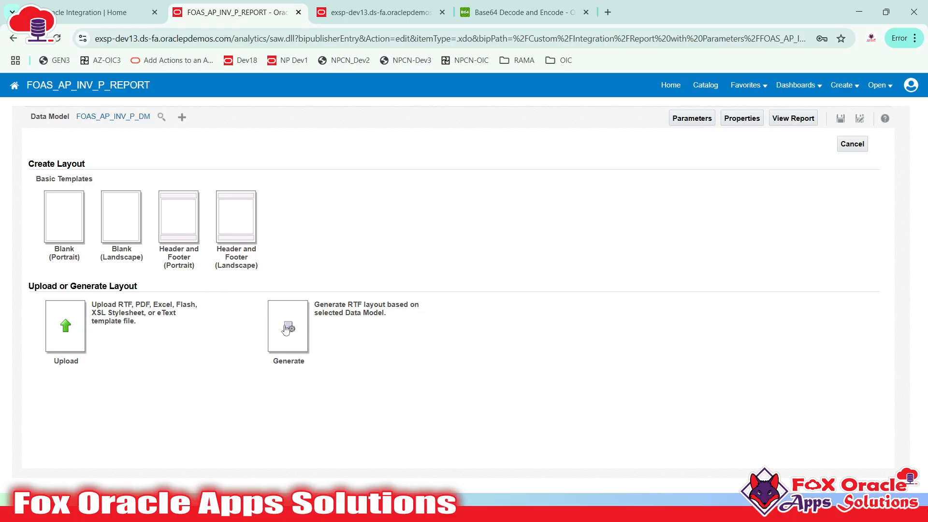
pyautogui.click(289, 326)
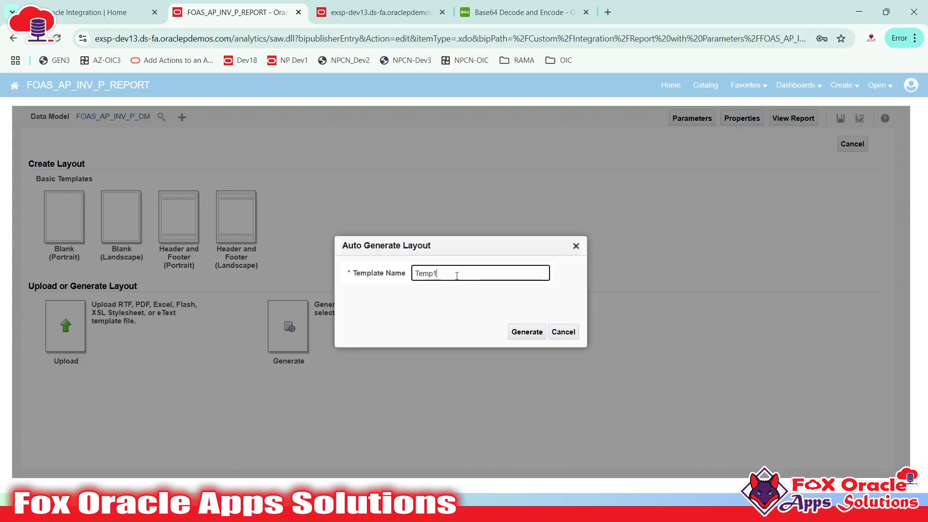
pyautogui.write('Temp1')
pyautogui.click(518, 332)
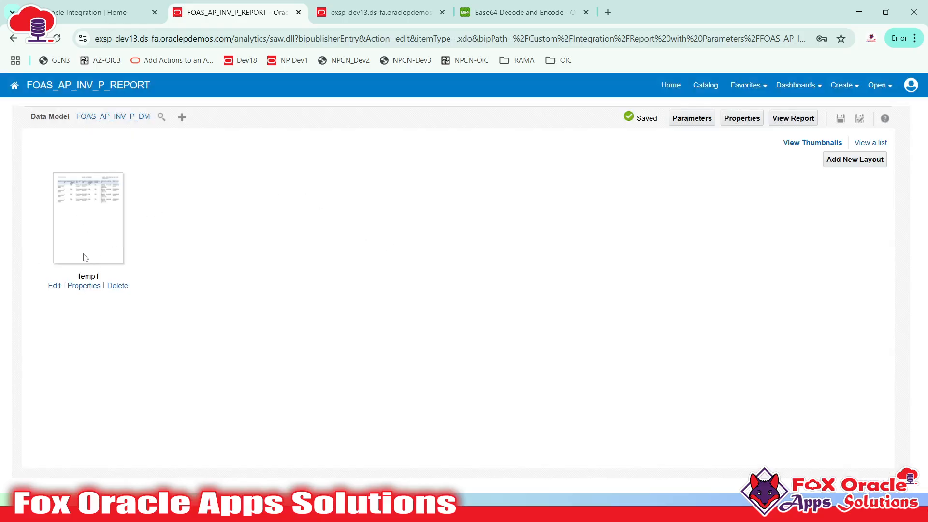
# - Show the report layouts as a list and choose HTML as the default format of Temp1
pyautogui.click(871, 143)
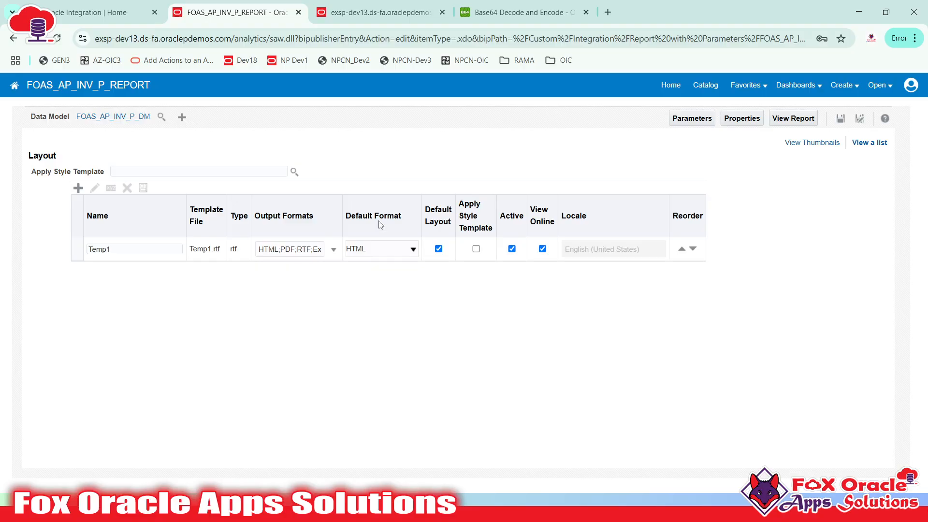
pyautogui.click(373, 251)
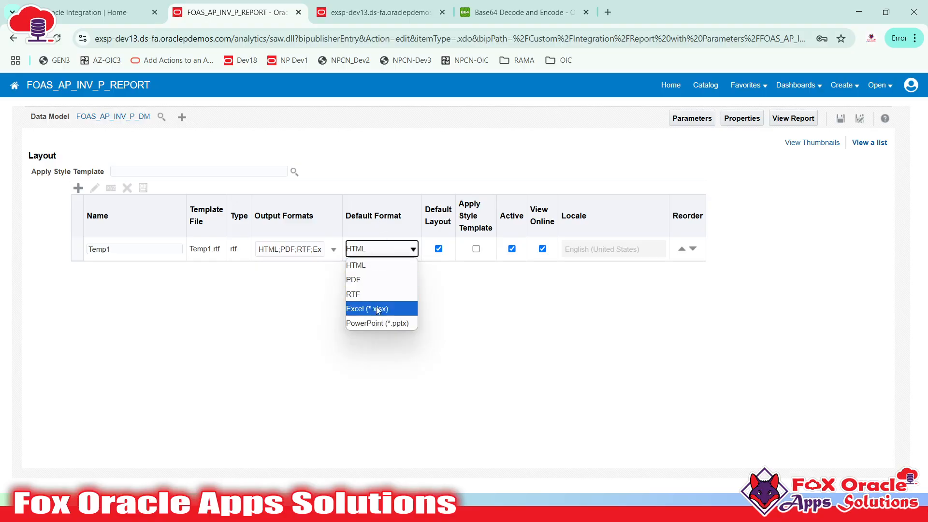
pyautogui.click(379, 249)
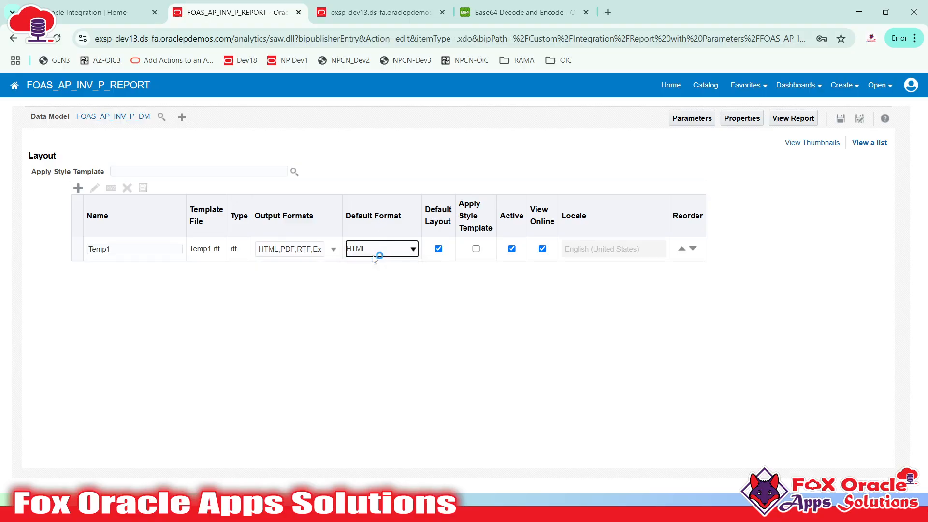
pyautogui.click(381, 251)
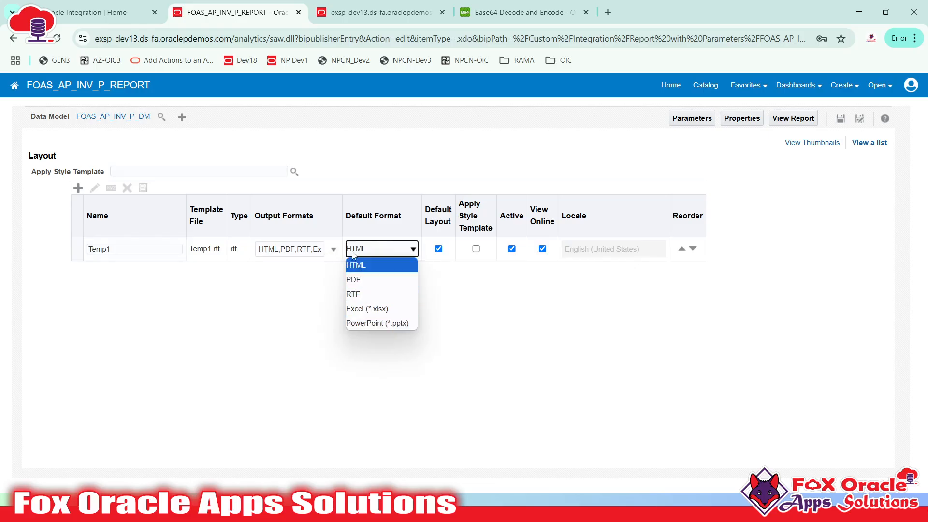
pyautogui.click(358, 265)
# - Deselect HTML, PDF, RTF, Excel (*.xlsx) and PowerPoint (*.pptx) so that Temp1 has no output formats
pyautogui.click(274, 248)
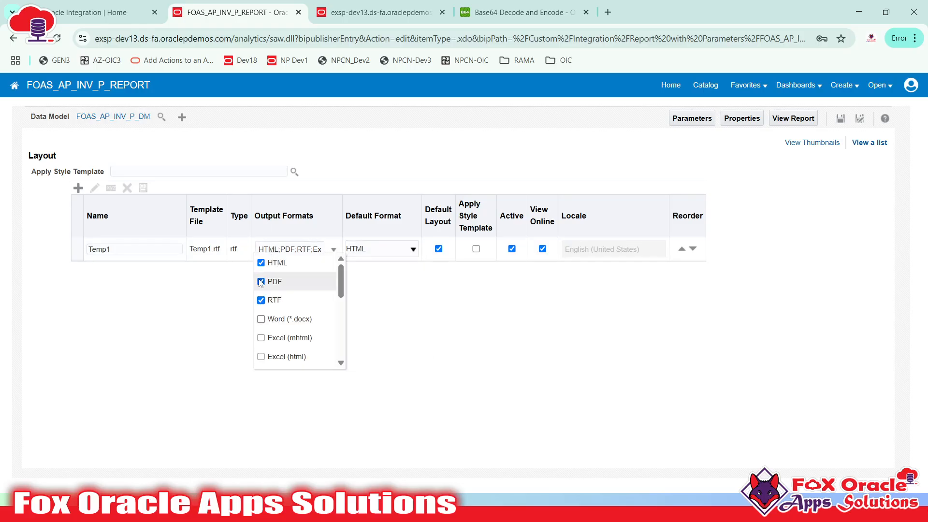
pyautogui.scroll(-3, 275, 290)
pyautogui.scroll(3, 278, 264)
pyautogui.click(278, 263)
pyautogui.click(273, 281)
pyautogui.click(273, 300)
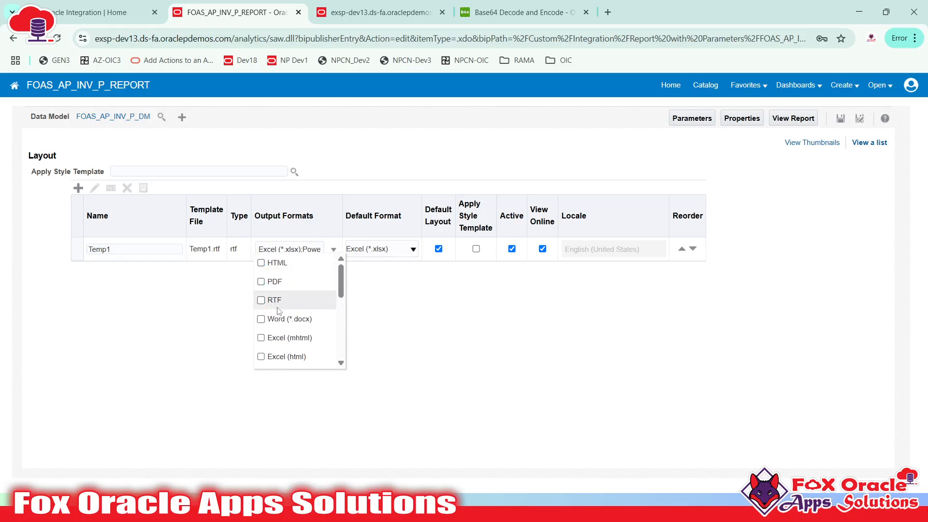
pyautogui.scroll(-3, 276, 319)
pyautogui.scroll(1, 279, 314)
pyautogui.click(276, 269)
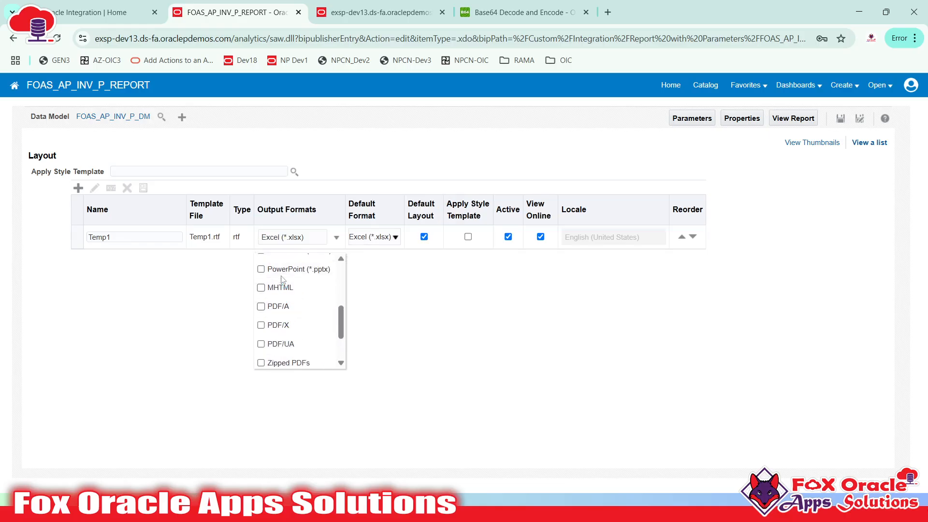
pyautogui.scroll(3, 274, 299)
pyautogui.click(271, 353)
pyautogui.scroll(-4, 290, 334)
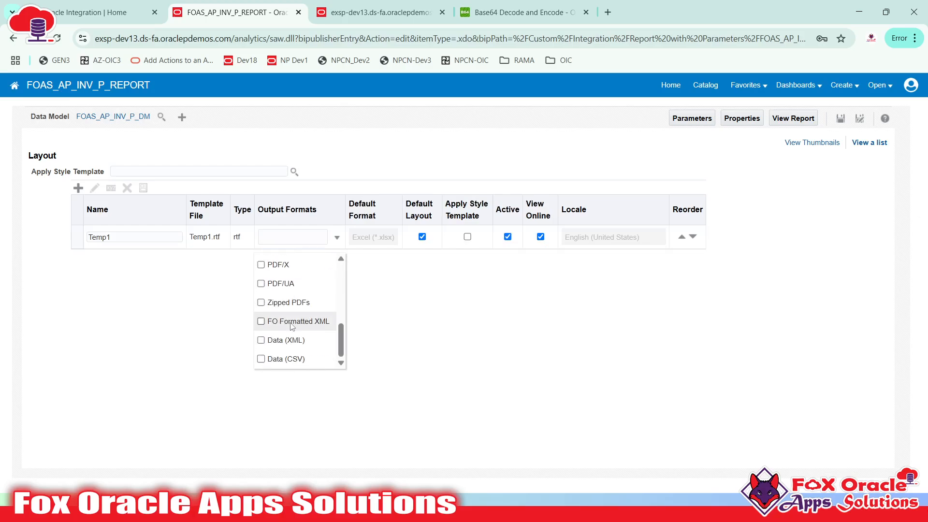
pyautogui.scroll(5, 286, 320)
pyautogui.click(368, 297)
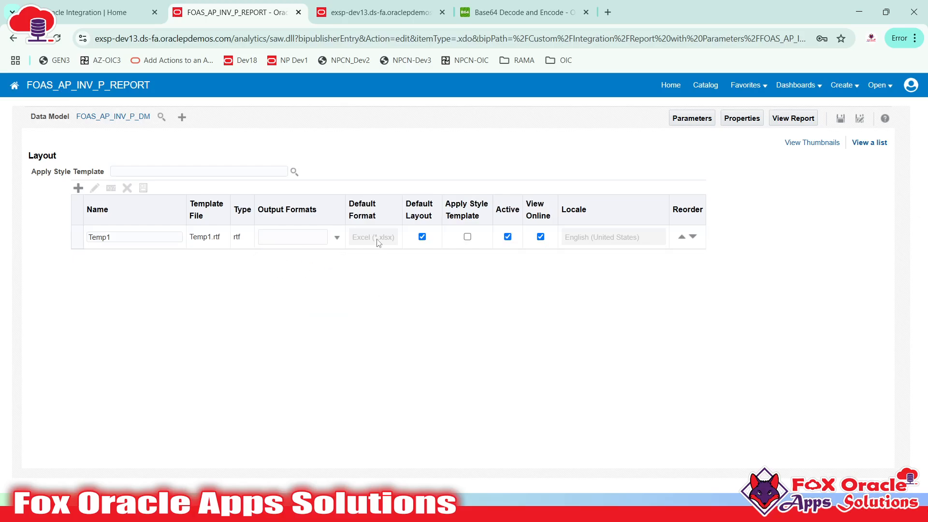
# - Enable PDF, Data (XML) and Data (CSV) as the output formats of the Temp1 layout
pyautogui.click(317, 238)
pyautogui.click(282, 270)
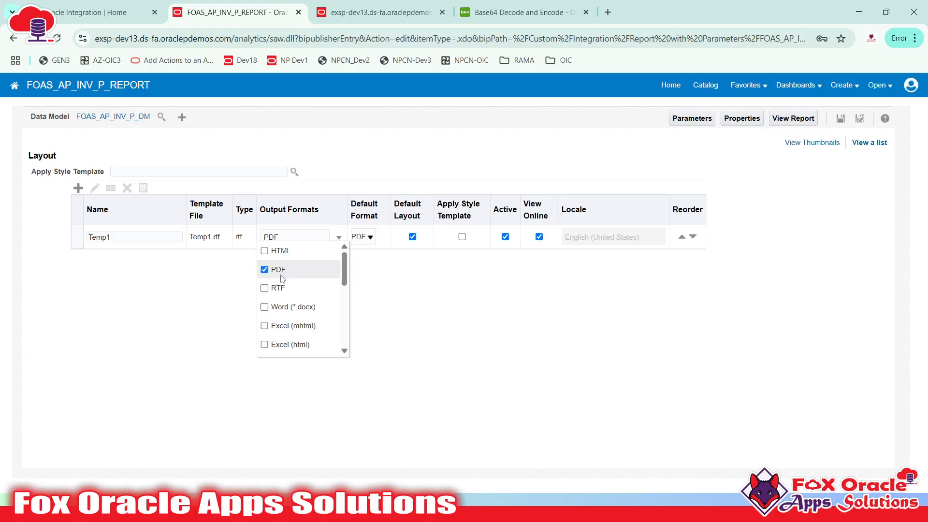
pyautogui.scroll(-3, 290, 290)
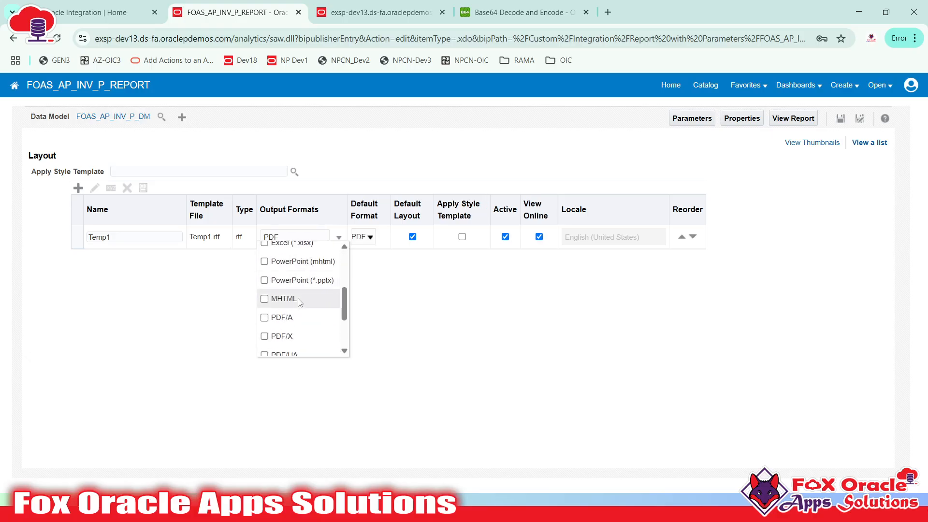
pyautogui.scroll(-4, 295, 305)
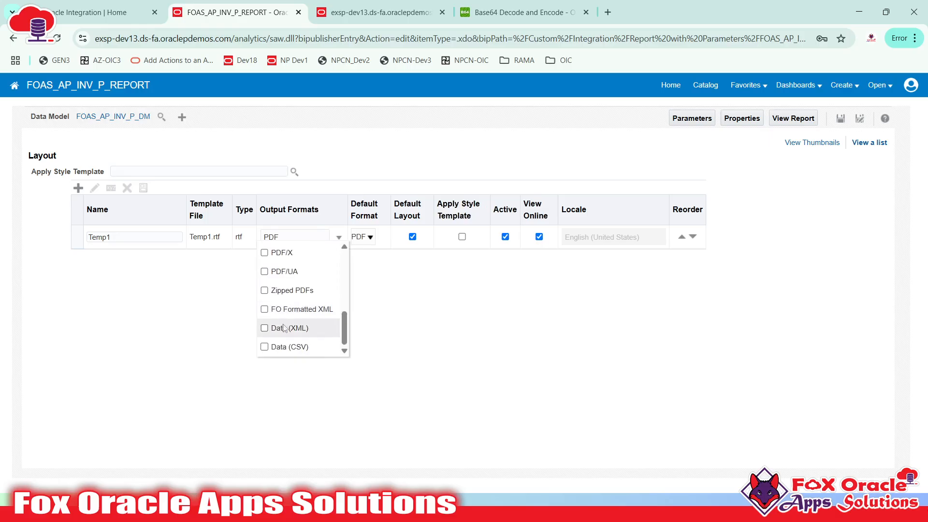
pyautogui.click(292, 330)
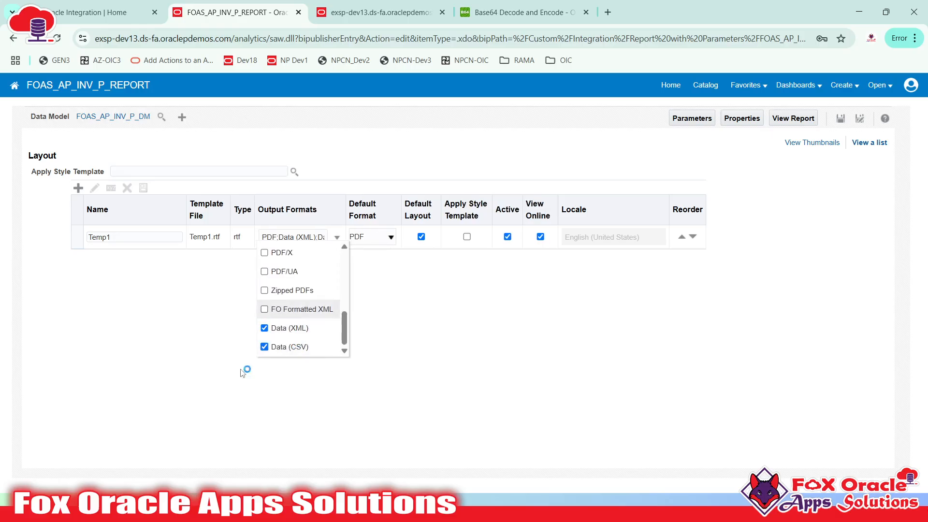
# - Set the default format of the Temp1 layout to Data (CSV) and save the report
pyautogui.scroll(4, 298, 300)
pyautogui.click(407, 279)
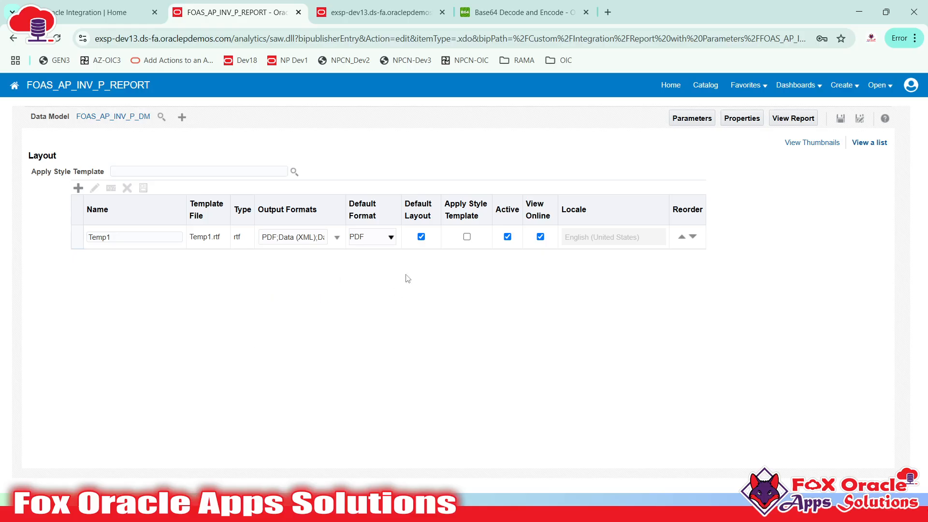
pyautogui.click(390, 237)
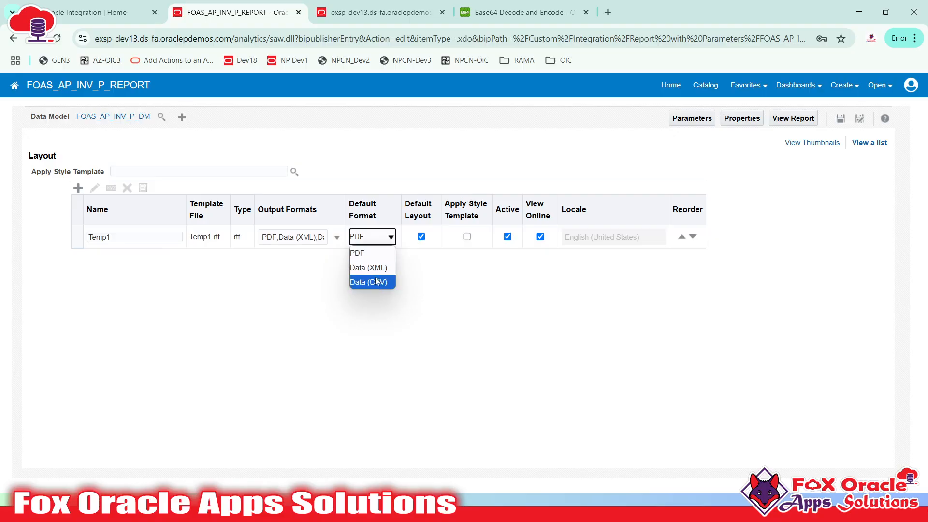
pyautogui.click(370, 281)
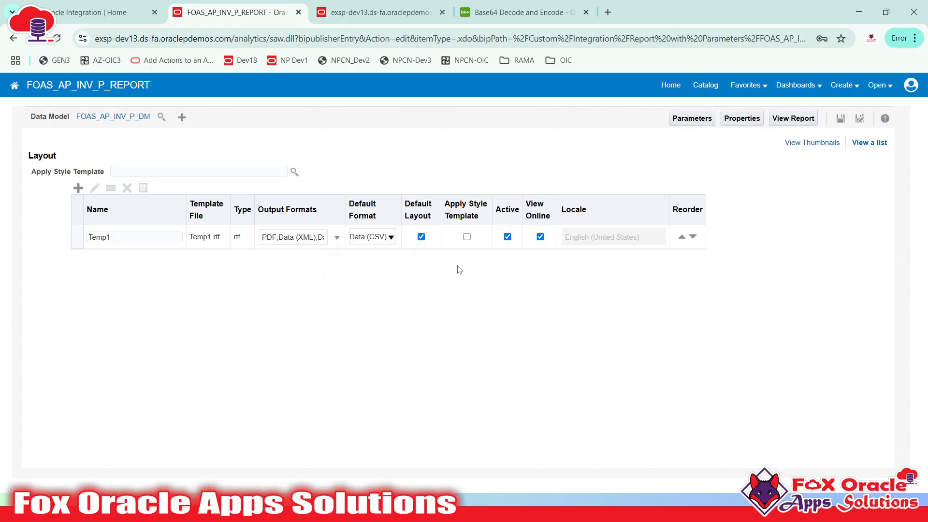
pyautogui.click(841, 119)
# - View the report and run it with No of Records set to 13
pyautogui.click(786, 121)
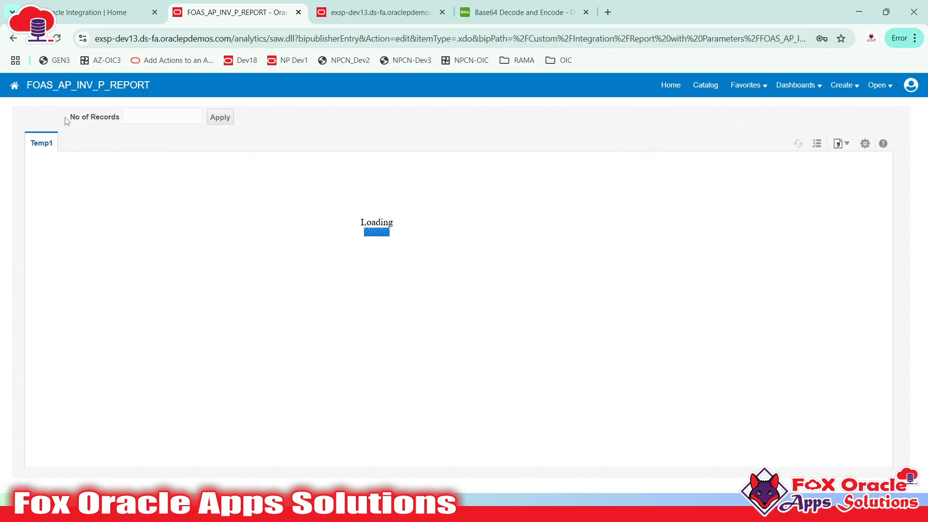
pyautogui.moveTo(68, 118)
pyautogui.mouseDown()
pyautogui.moveTo(121, 119)
pyautogui.moveTo(58, 117)
pyautogui.mouseUp()
pyautogui.click(51, 163)
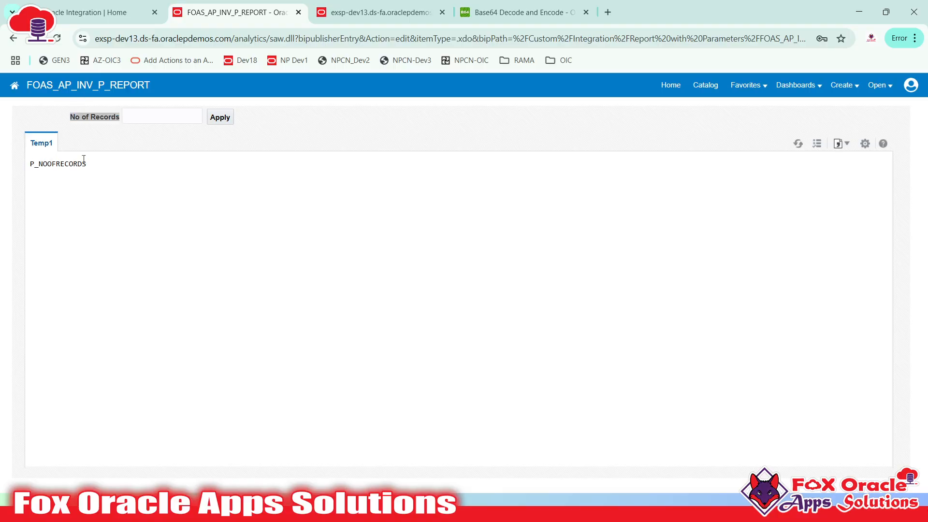
pyautogui.moveTo(29, 164); pyautogui.dragTo(114, 180)
pyautogui.click(138, 120)
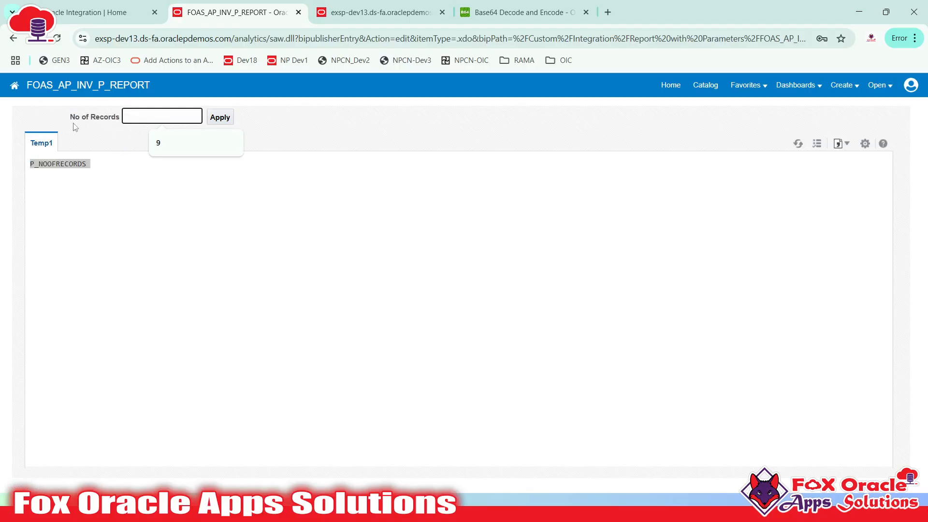
pyautogui.click(30, 163)
pyautogui.moveTo(30, 163); pyautogui.dragTo(101, 173)
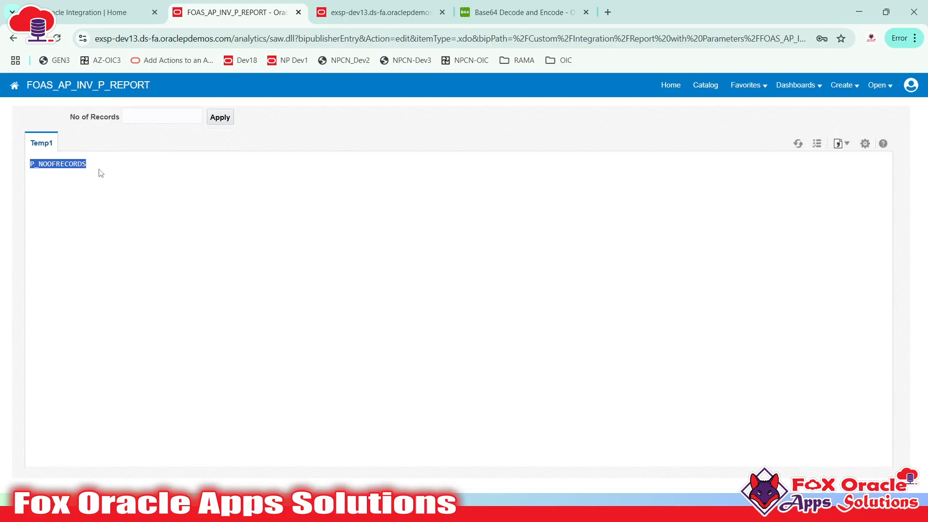
pyautogui.click(100, 172)
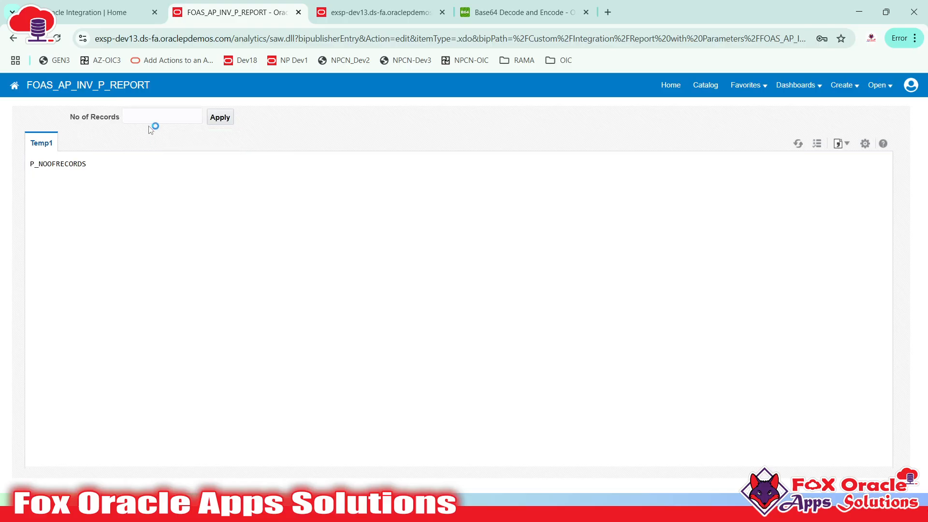
pyautogui.click(165, 114)
pyautogui.write('13')
pyautogui.click(218, 115)
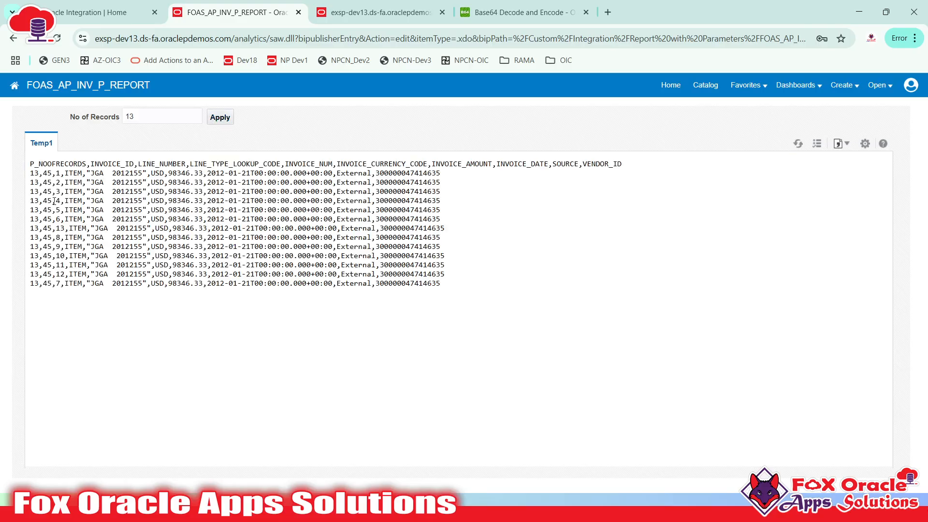
# - Search the report output for the first row's VENDOR_ID value to check how many rows were returned
pyautogui.moveTo(35, 176); pyautogui.dragTo(160, 274)
pyautogui.click(177, 276)
pyautogui.doubleClick(412, 173)
pyautogui.hotkey('ctrl', 'f')
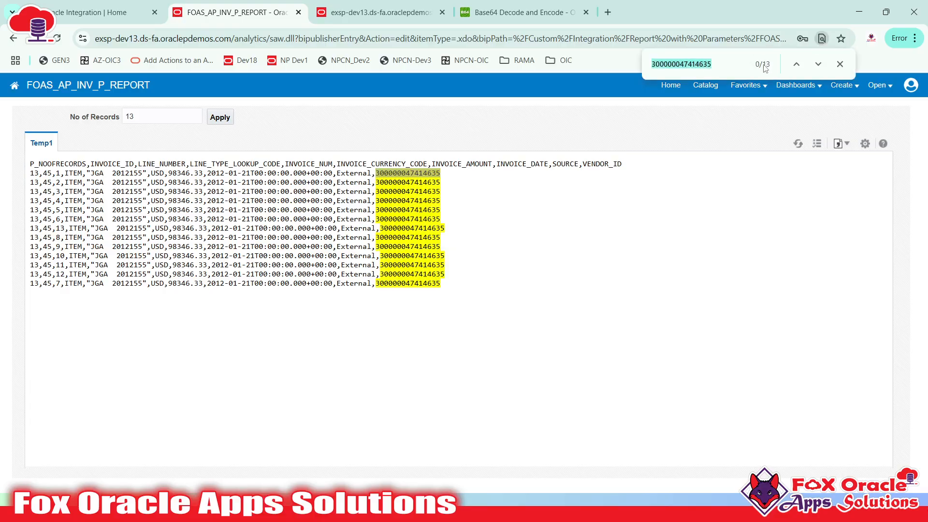
pyautogui.click(352, 187)
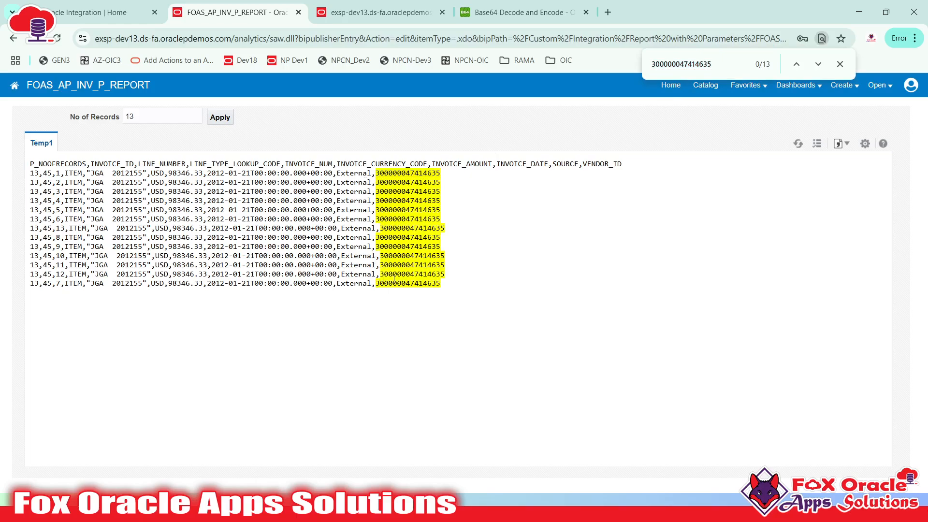
pyautogui.moveTo(430, 283); pyautogui.dragTo(53, 181)
pyautogui.click(53, 181)
pyautogui.click(841, 64)
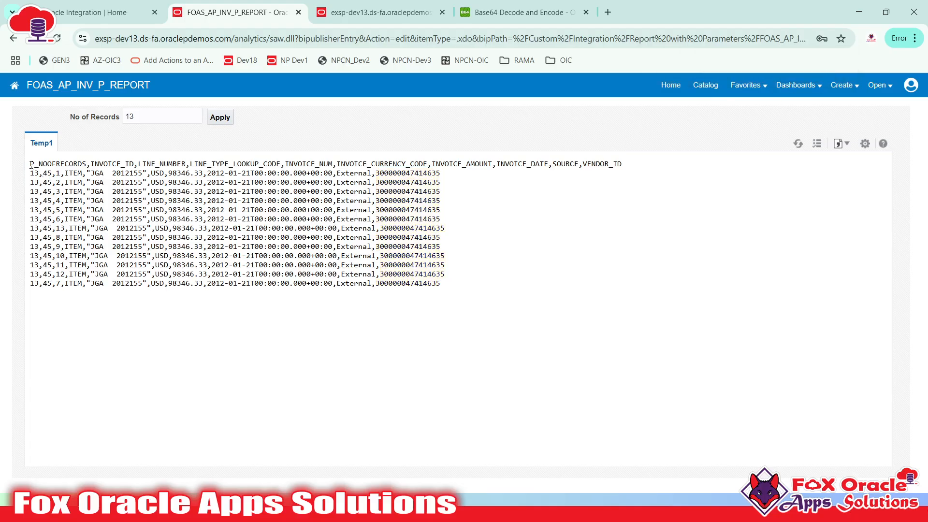
# - Compare the P_NOOFRECORDS column and the other columns in the output with the No of Records parameter
pyautogui.moveTo(31, 164); pyautogui.dragTo(78, 163)
pyautogui.click(85, 160)
pyautogui.moveTo(70, 117); pyautogui.dragTo(116, 120)
pyautogui.moveTo(29, 164); pyautogui.dragTo(9, 156)
pyautogui.click(92, 164)
pyautogui.click(113, 170)
pyautogui.moveTo(94, 167); pyautogui.dragTo(350, 164)
pyautogui.click(39, 164)
pyautogui.doubleClick(40, 164)
pyautogui.click(31, 192)
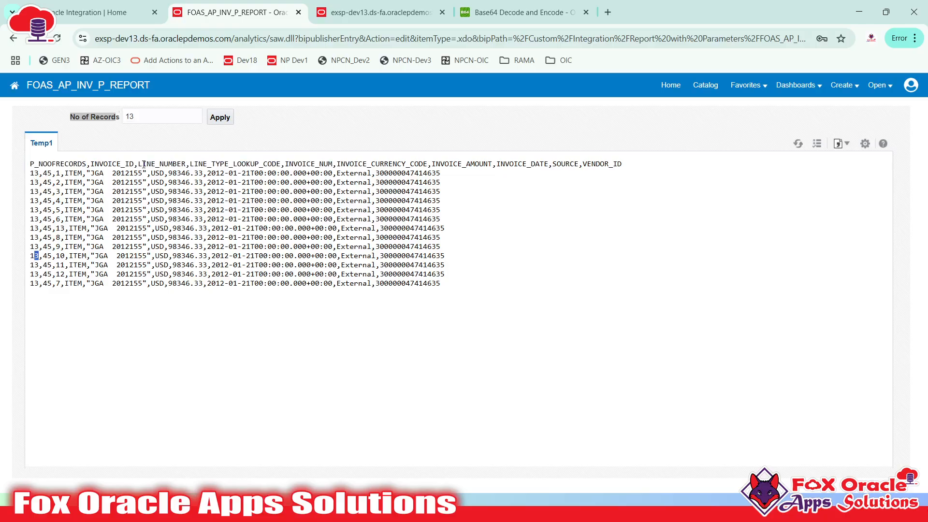
# - Open the FOAS_AP_INV_P_DM data model from the catalog for editing and show the XML output options in its properties
pyautogui.click(704, 84)
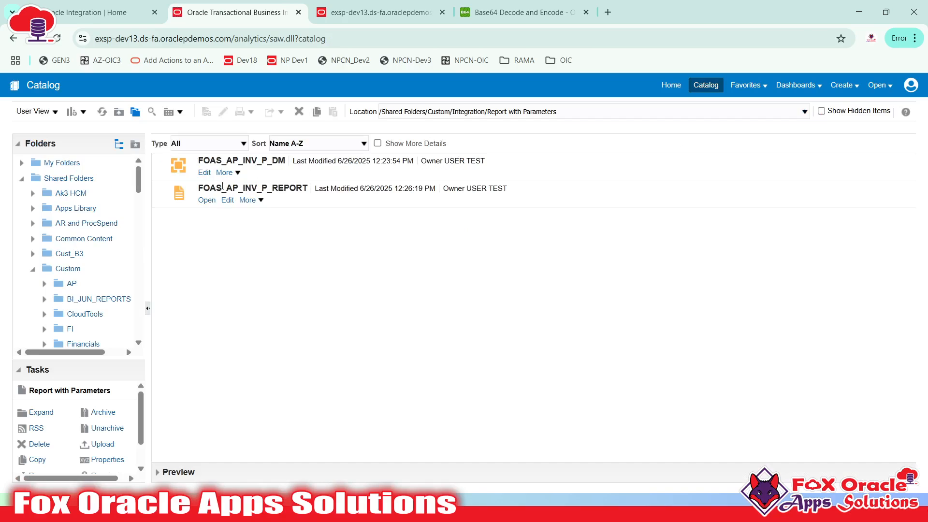
pyautogui.click(232, 167)
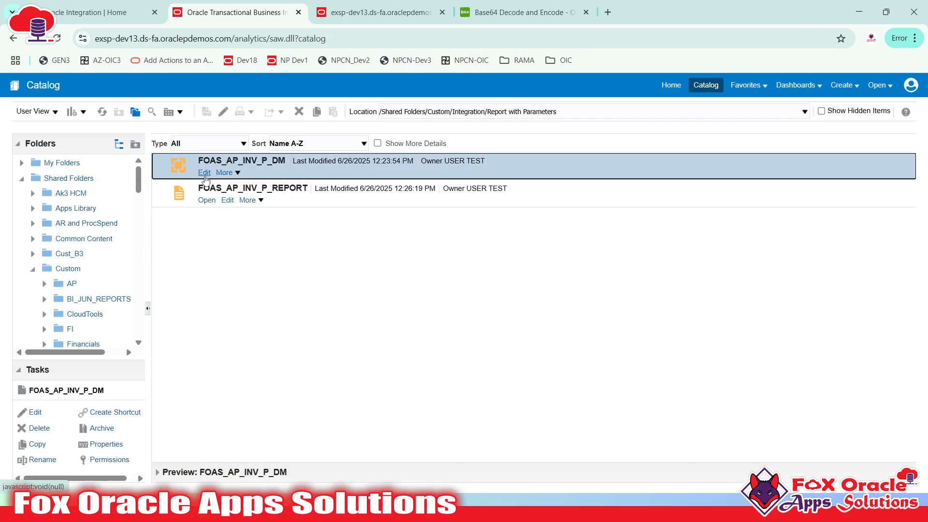
pyautogui.click(205, 174)
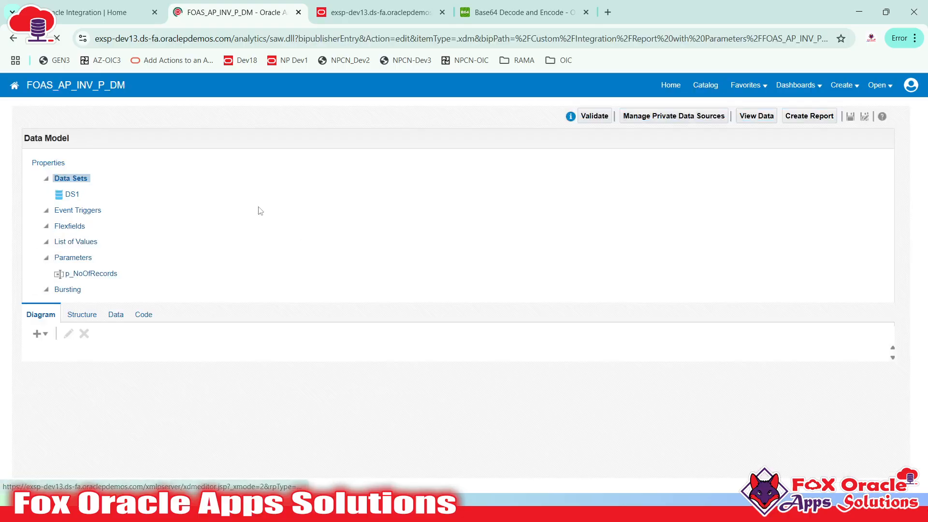
pyautogui.click(46, 164)
pyautogui.scroll(-3, 358, 252)
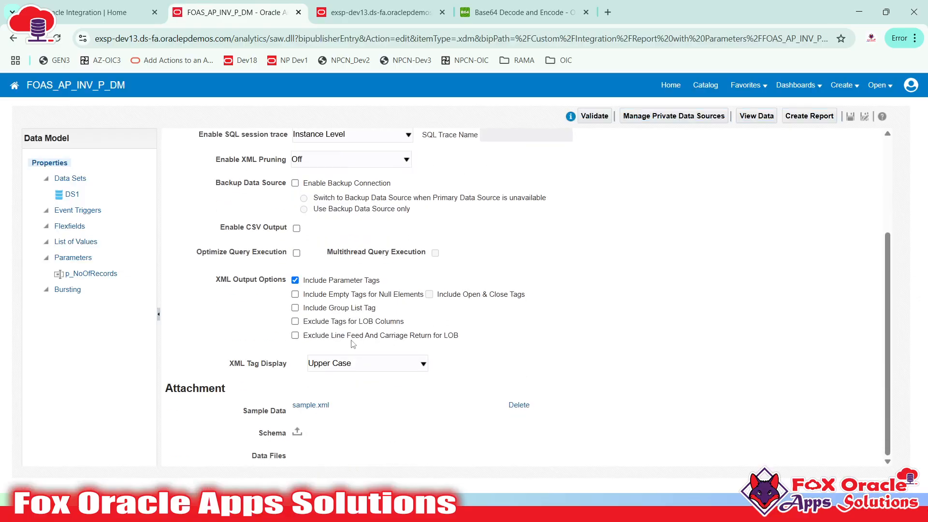
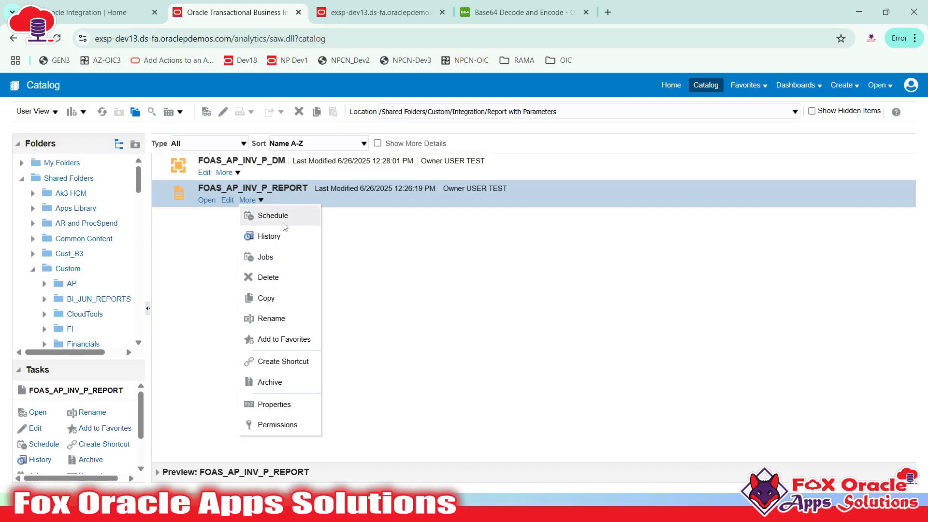
# - Open the scheduling page for FOAS_AP_INV_P_REPORT and copy the report's full path
pyautogui.click(285, 216)
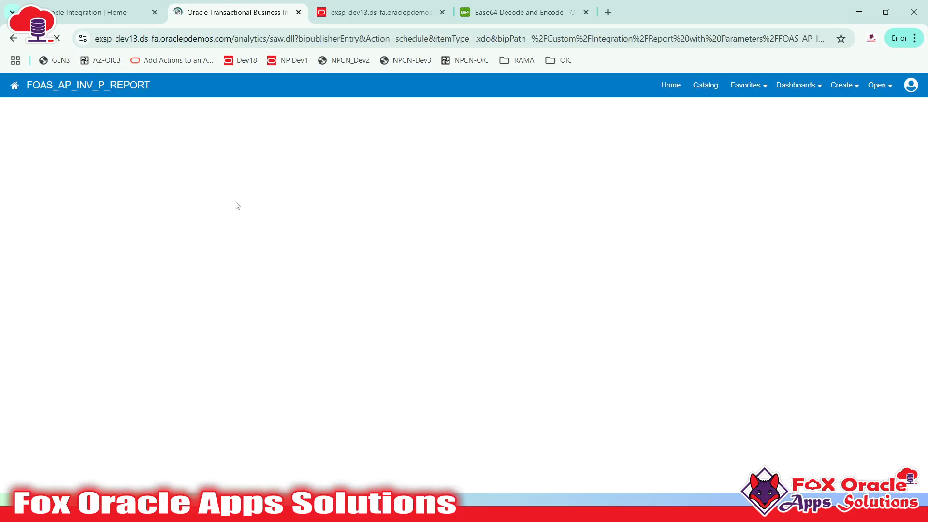
pyautogui.click(109, 200)
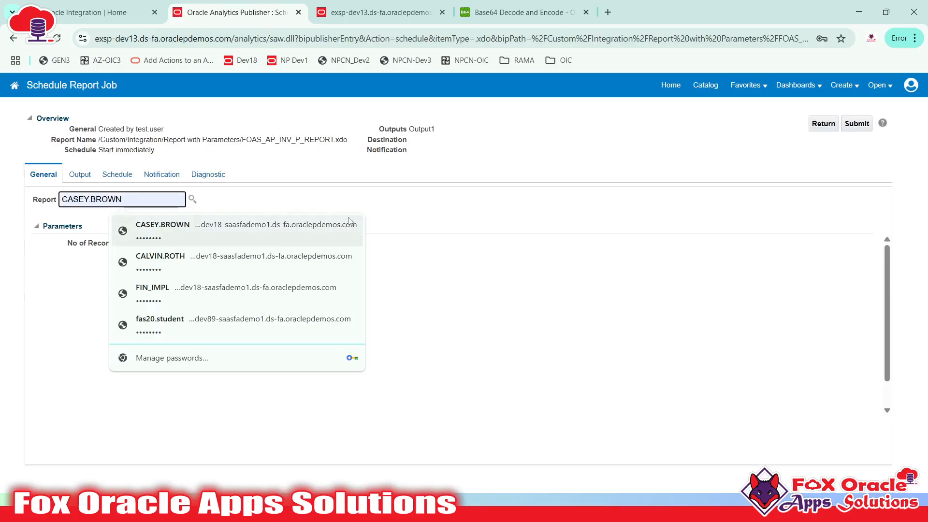
pyautogui.click(379, 204)
pyautogui.click(125, 198)
pyautogui.hotkey('ctrl', 'a')
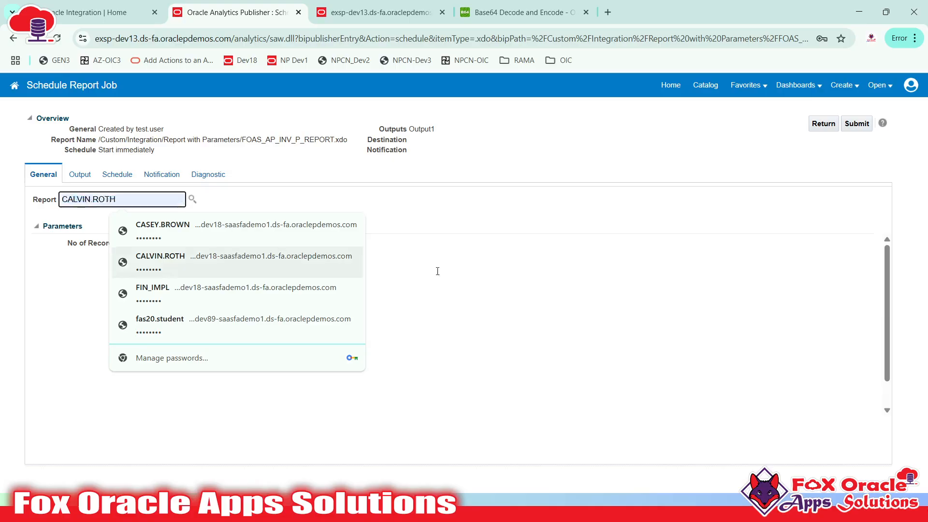
pyautogui.click(437, 271)
# - Switch to SoapUI and set the runReport request's reportAbsolutePath to /Custom/Integration/Report with Parameters/FOAS_AP_INV_P_REPORT.xdo
pyautogui.click(484, 508)
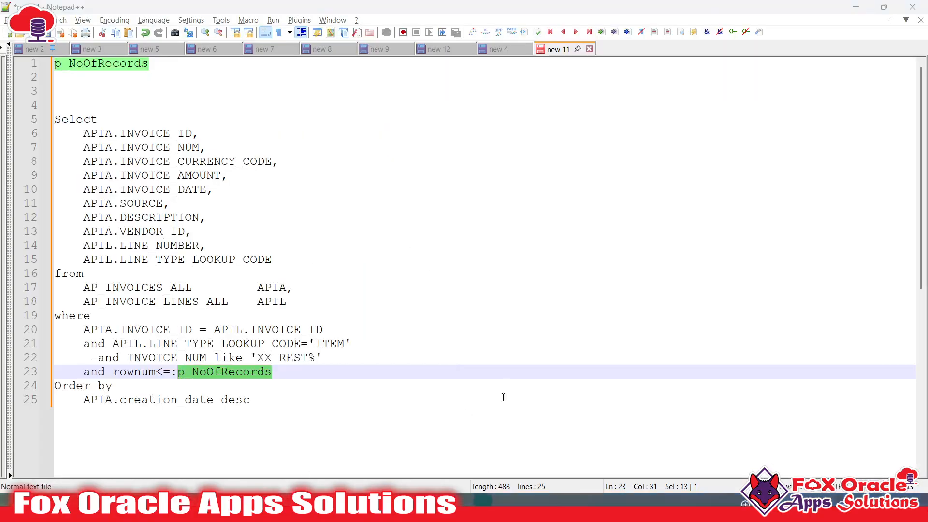
pyautogui.hotkey('alt', 'Tab')
pyautogui.press('Tab')
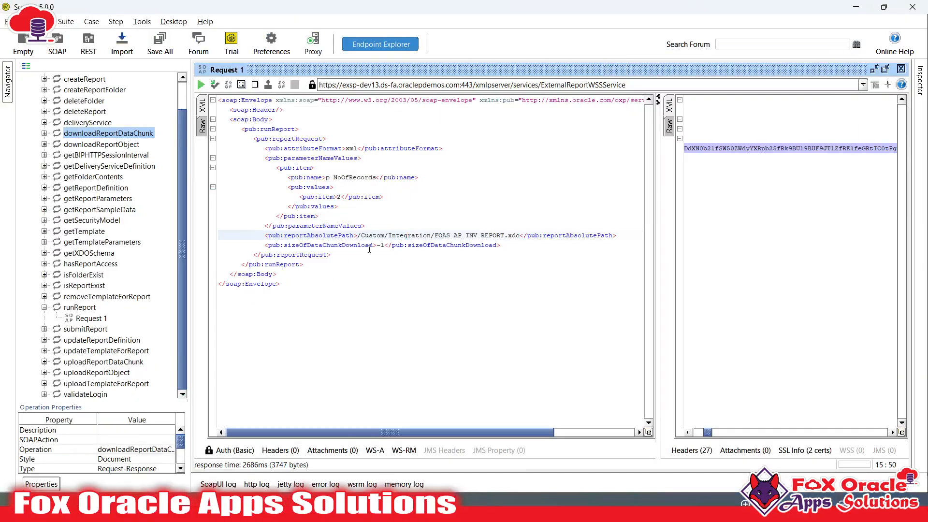
pyautogui.click(360, 235)
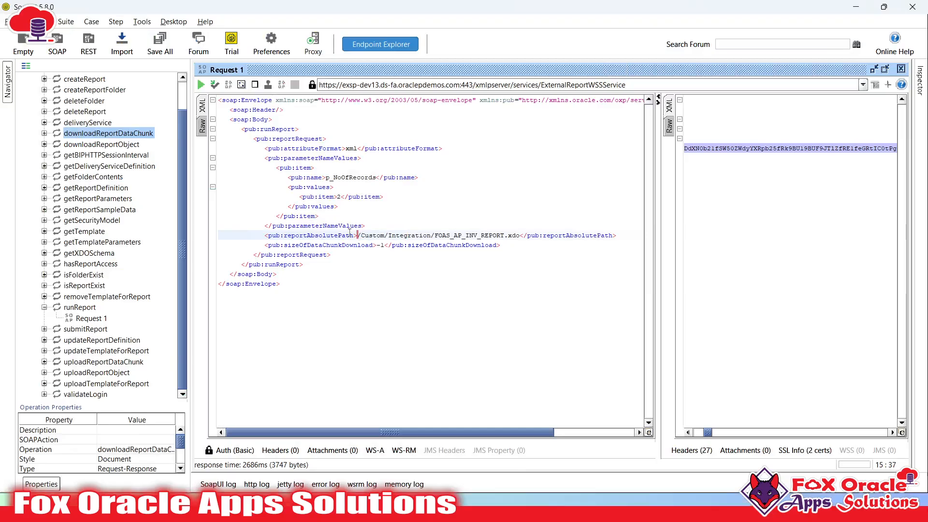
pyautogui.keyDown('shift'); pyautogui.click(521, 236); pyautogui.keyUp('shift')
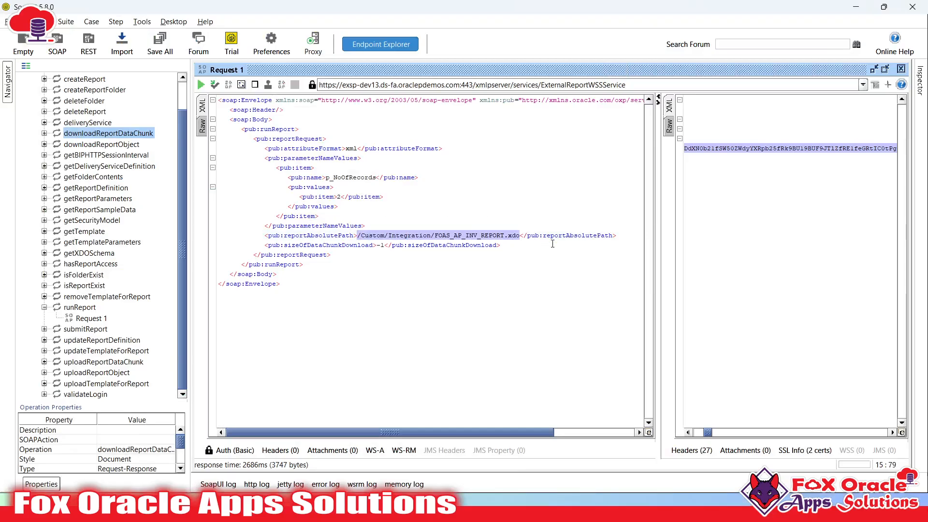
pyautogui.write('/Custom/Integration/Report with Parameters/FOAS_AP_INV_P_REPORT.xdo')
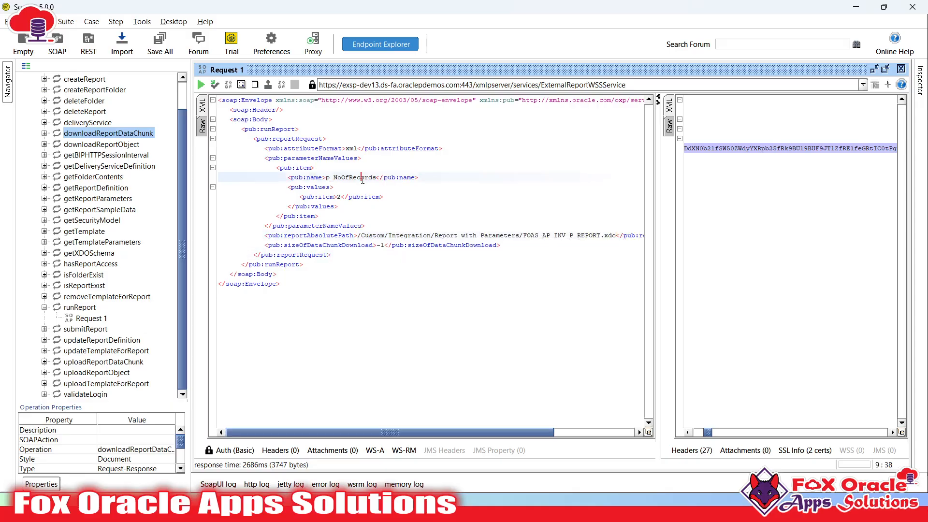
# - Check the p_NoOfRecords and sizeOfDataChunkDownload entries, send the runReport request and show its response as XML
pyautogui.doubleClick(353, 177)
pyautogui.click(342, 196)
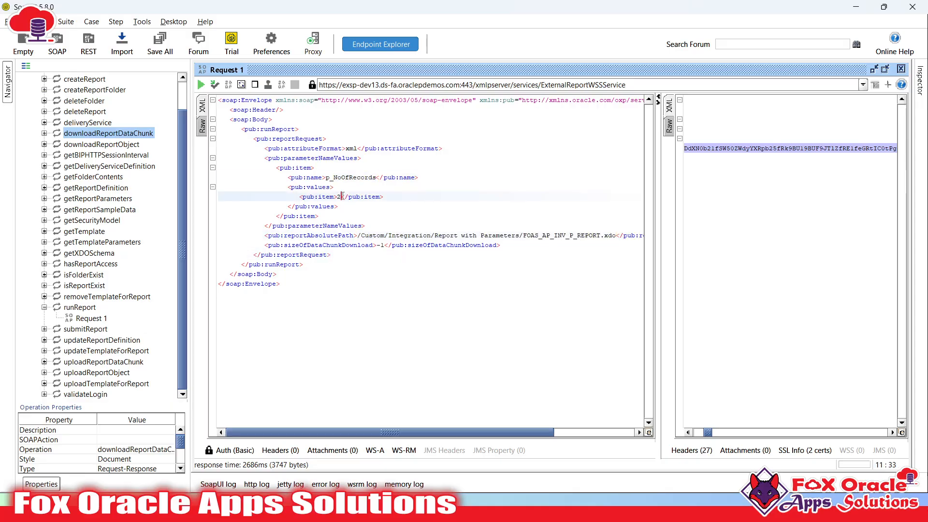
pyautogui.click(461, 236)
pyautogui.doubleClick(363, 245)
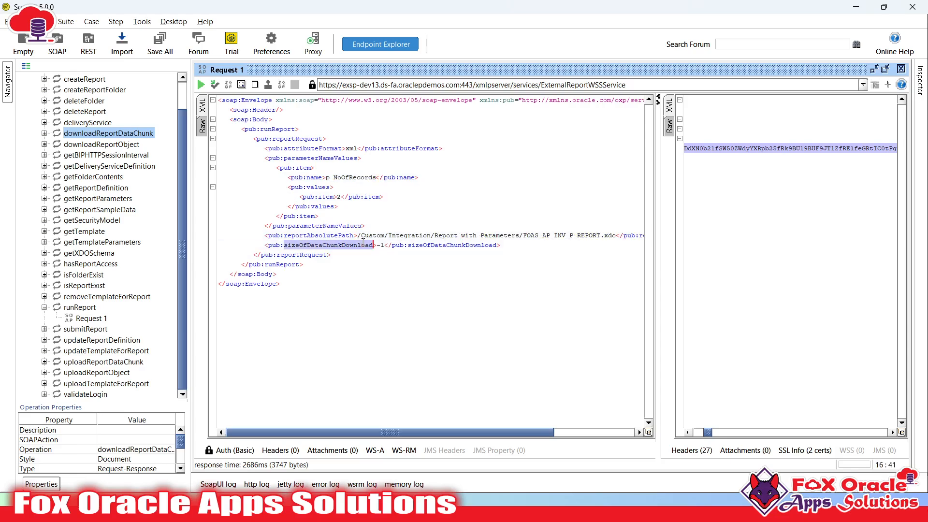
pyautogui.click(384, 259)
pyautogui.click(344, 329)
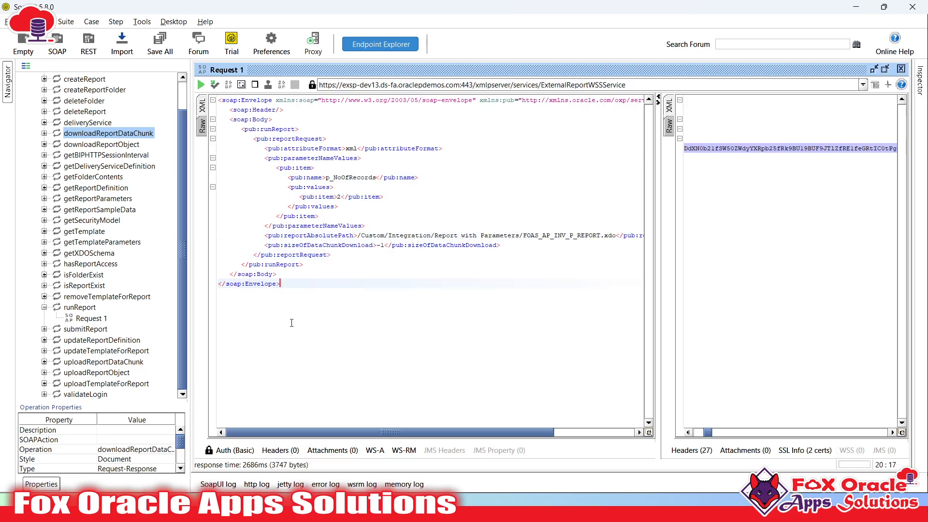
pyautogui.click(202, 85)
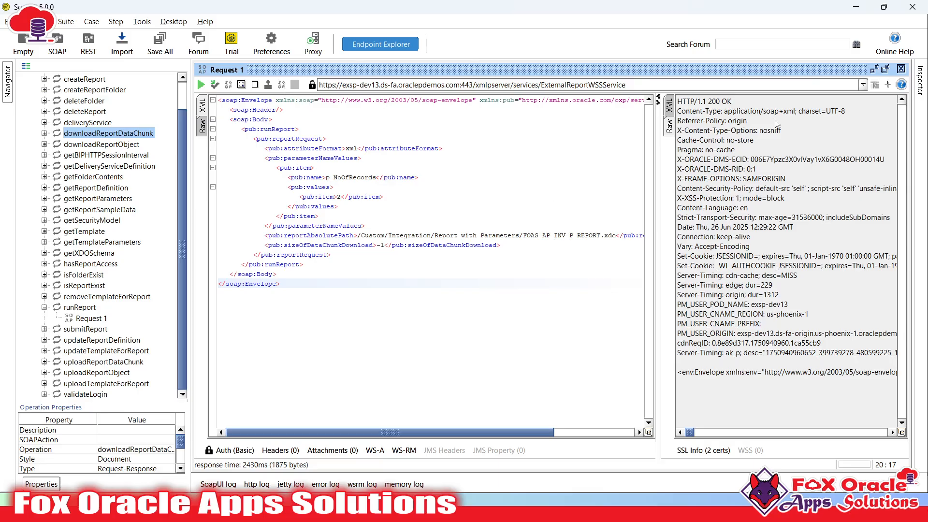
pyautogui.click(670, 109)
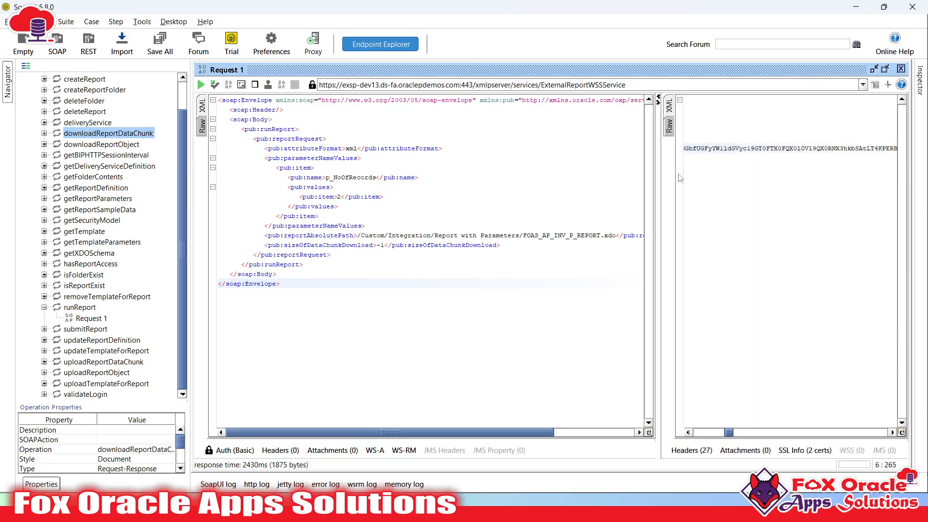
# - Widen the response pane and copy the complete encoded value of the reportBytes element
pyautogui.moveTo(660, 182); pyautogui.dragTo(393, 179)
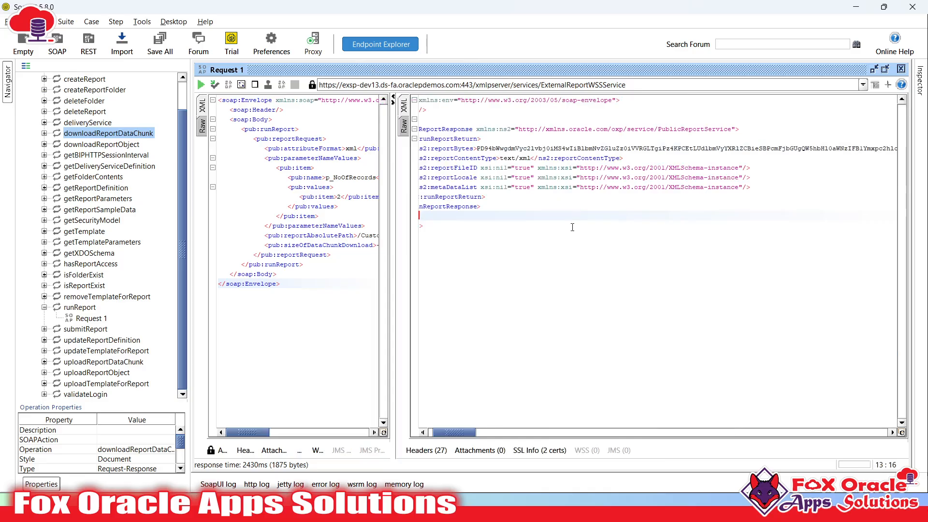
pyautogui.click(502, 232)
pyautogui.moveTo(501, 232); pyautogui.dragTo(369, 145)
pyautogui.click(598, 206)
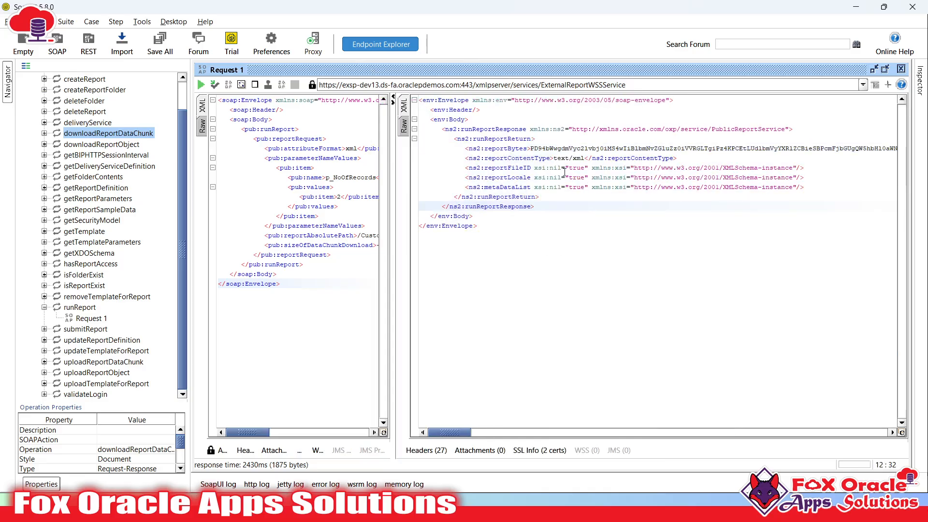
pyautogui.click(534, 148)
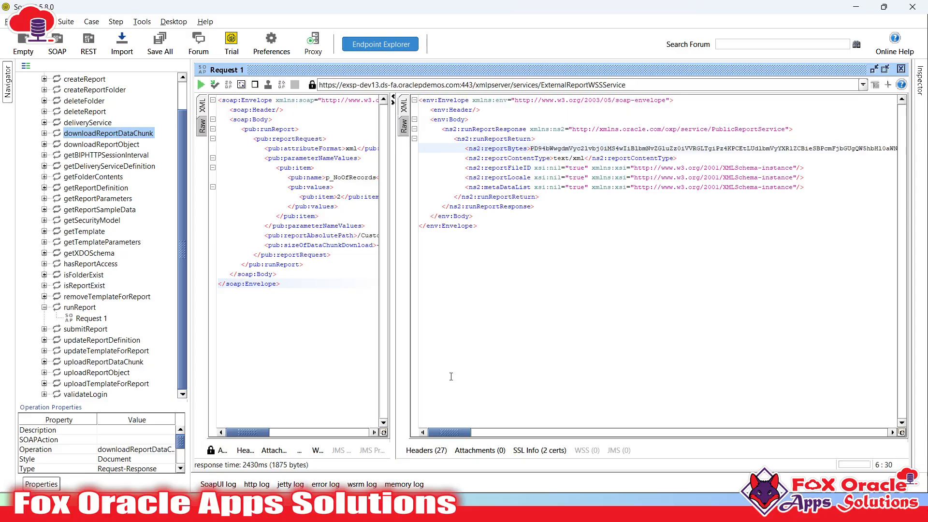
pyautogui.moveTo(439, 434); pyautogui.dragTo(862, 425)
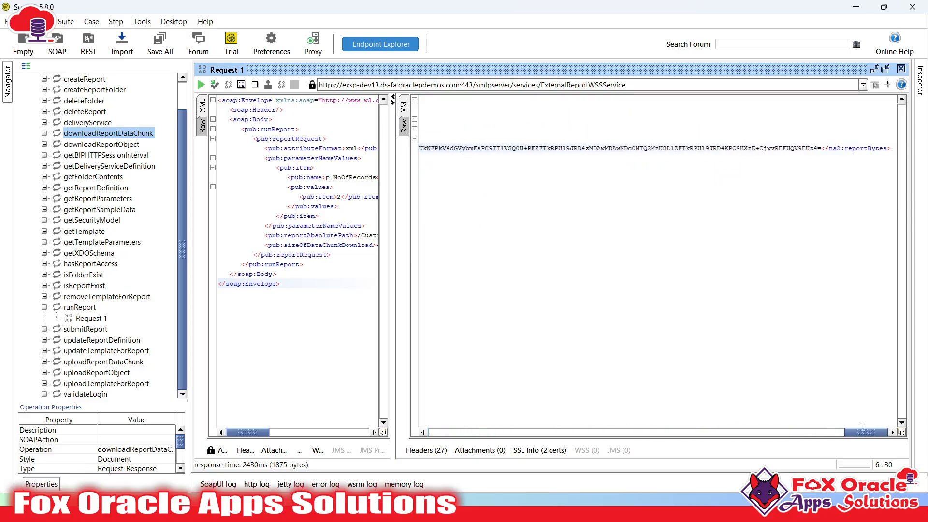
pyautogui.keyDown('shift'); pyautogui.click(822, 149); pyautogui.keyUp('shift')
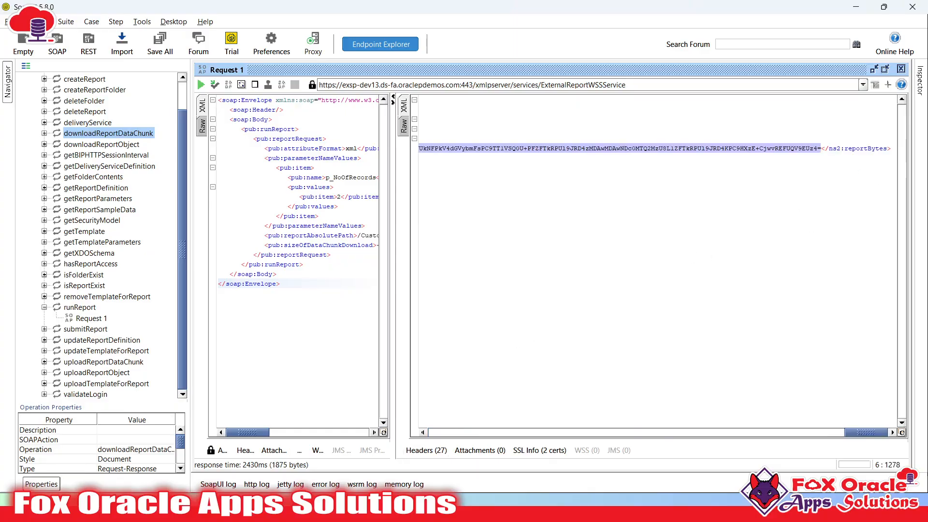
# - Switch to the Base64 decoder page in Chrome, replace the old input with the copied reportBytes and decode it
pyautogui.press('super')
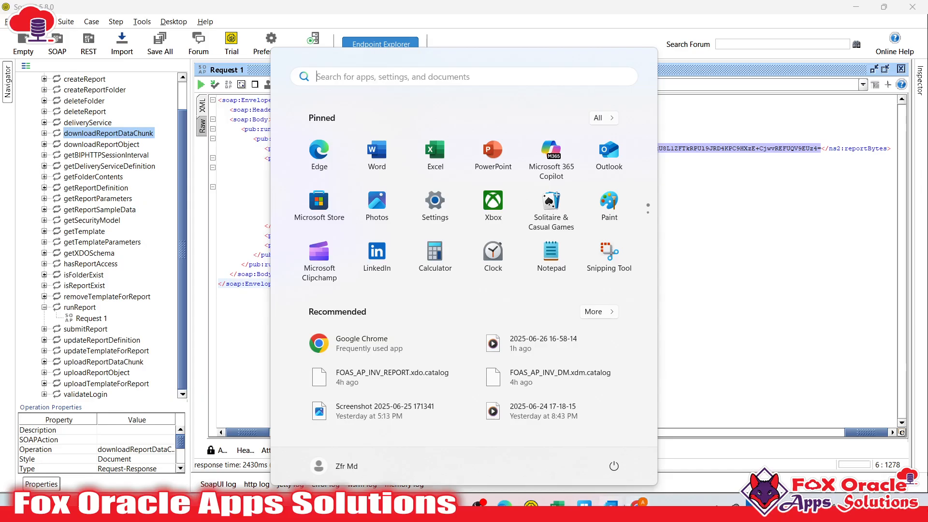
pyautogui.click(425, 510)
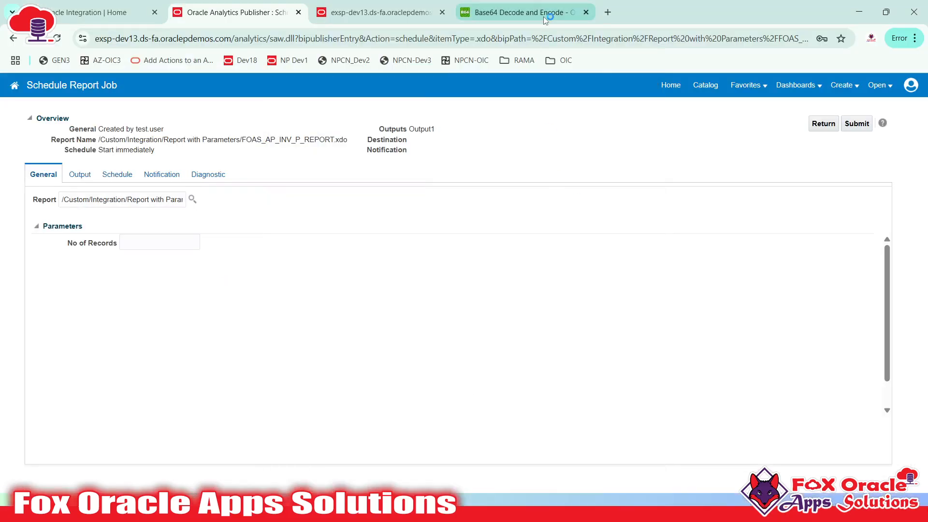
pyautogui.click(546, 18)
pyautogui.scroll(6, 377, 138)
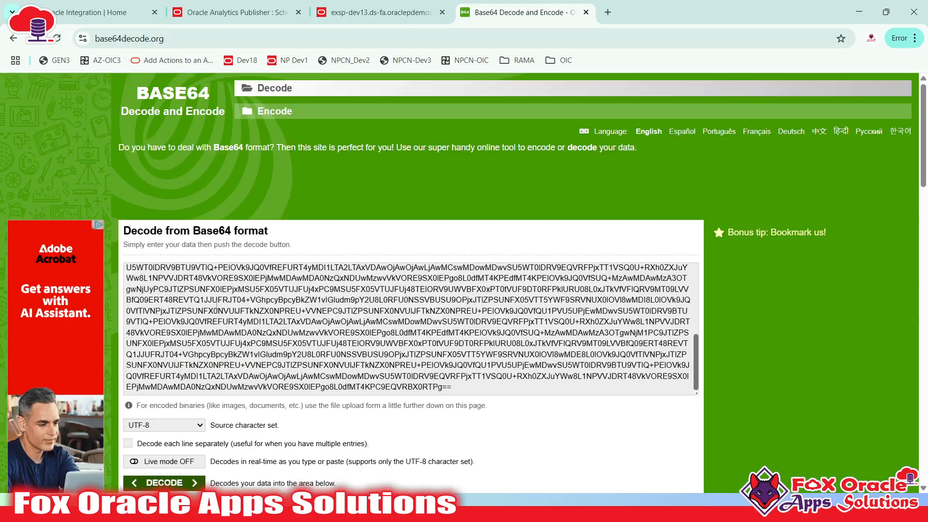
pyautogui.click(352, 358)
pyautogui.hotkey('ctrl', 'a')
pyautogui.hotkey('ctrl', 'v')
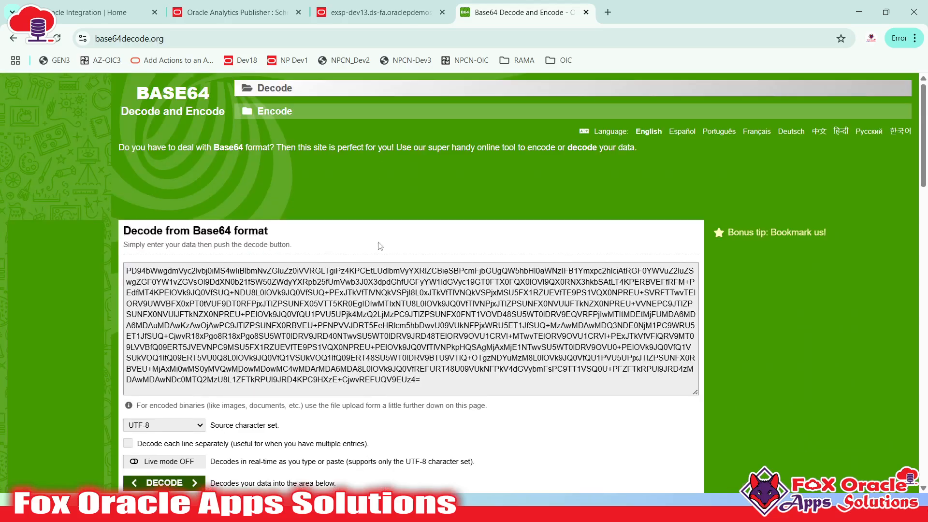
pyautogui.scroll(-5, 380, 247)
pyautogui.click(199, 246)
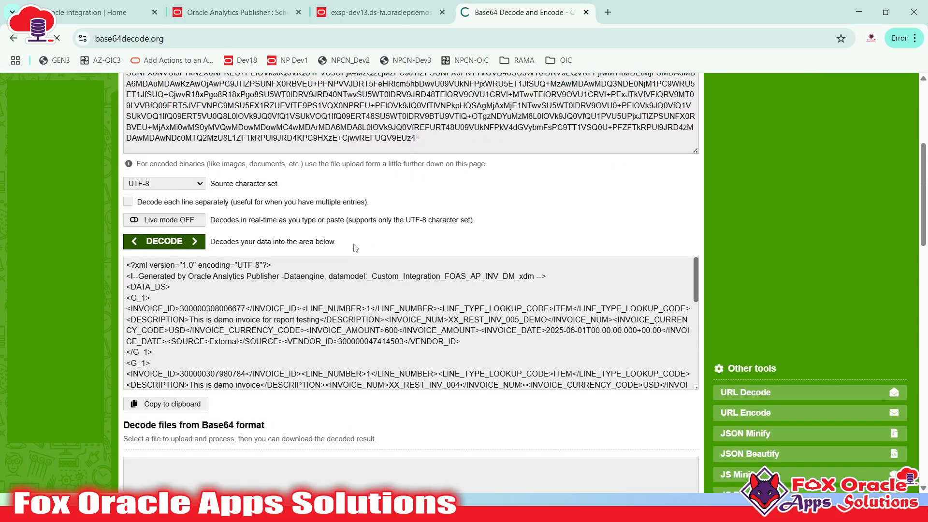
# - Copy the entire decoded XML result and switch to the new 11 document in Notepad++
pyautogui.scroll(-10, 715, 261)
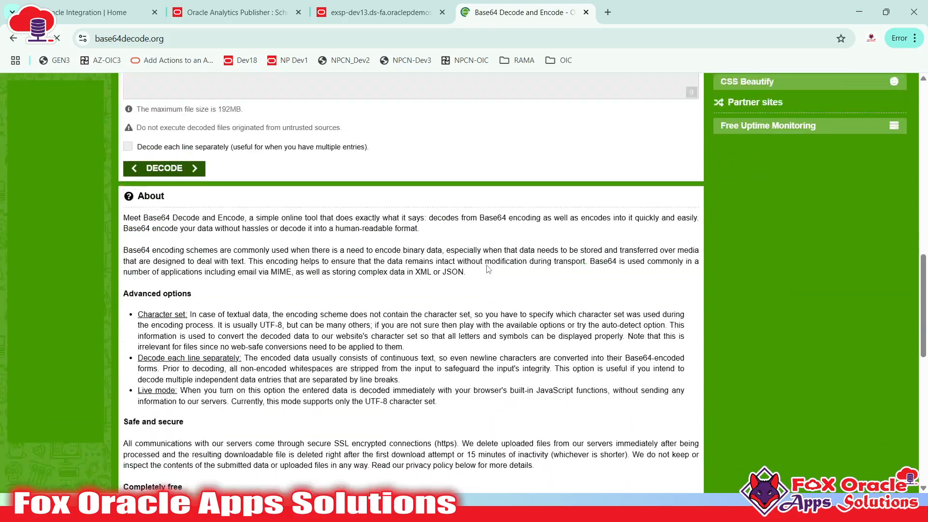
pyautogui.scroll(5, 464, 271)
pyautogui.scroll(3, 335, 269)
pyautogui.click(410, 243)
pyautogui.hotkey('ctrl', 'a')
pyautogui.hotkey('ctrl', 'c')
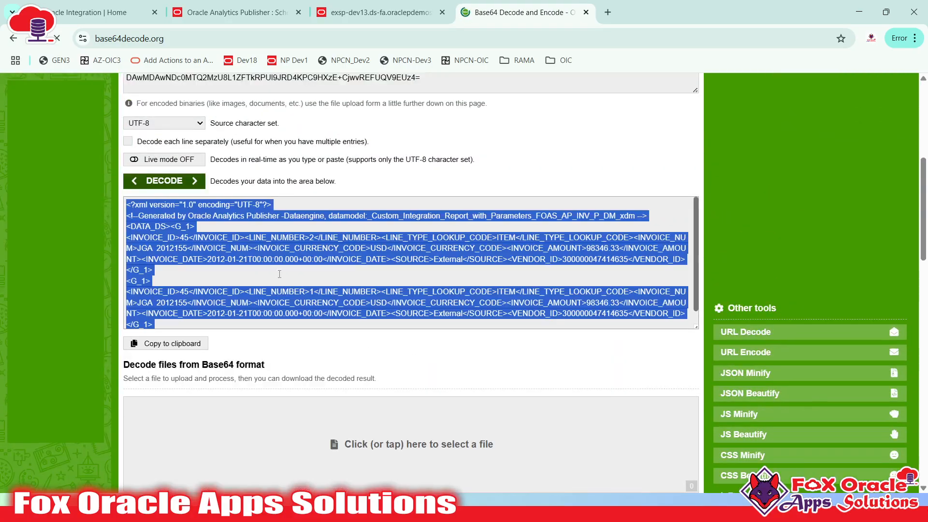
pyautogui.hotkey('alt', 'Tab')
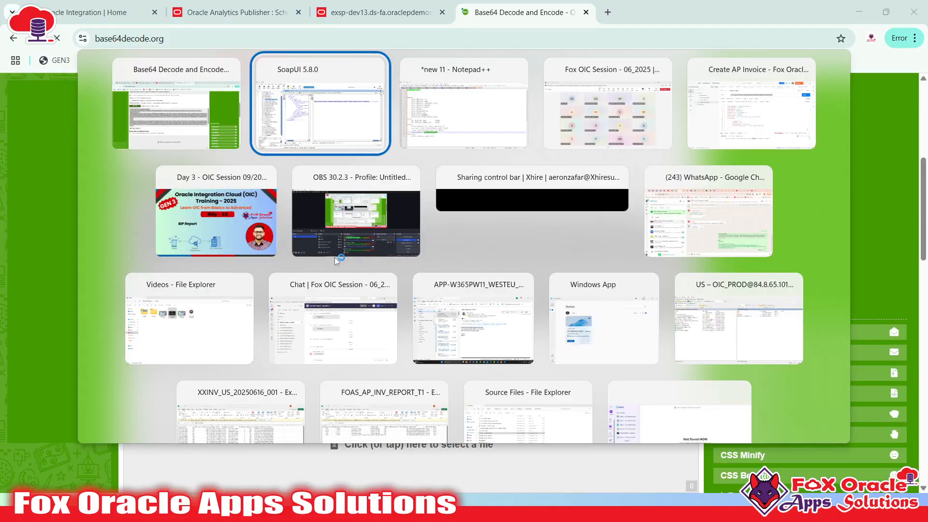
pyautogui.hotkey('alt', 'Tab')
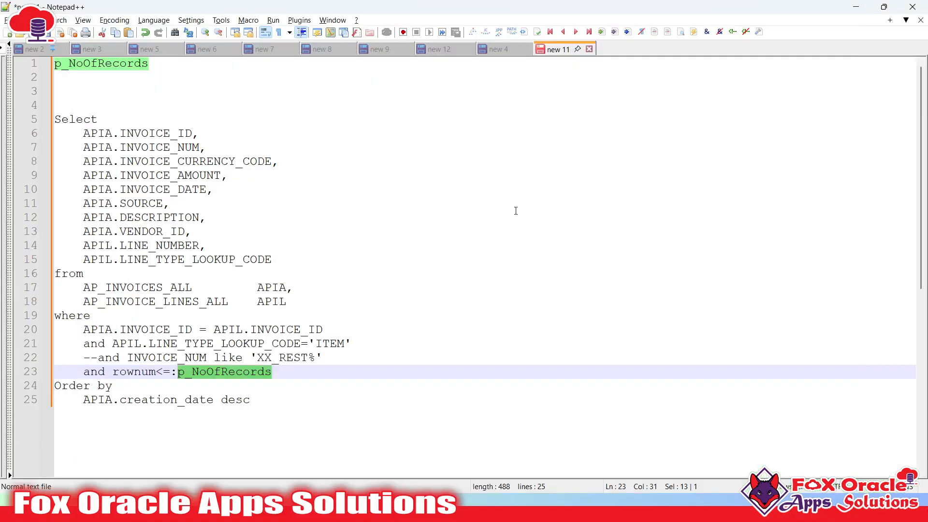
pyautogui.scroll(-5, 439, 224)
pyautogui.scroll(5, 387, 290)
pyautogui.scroll(-4, 359, 310)
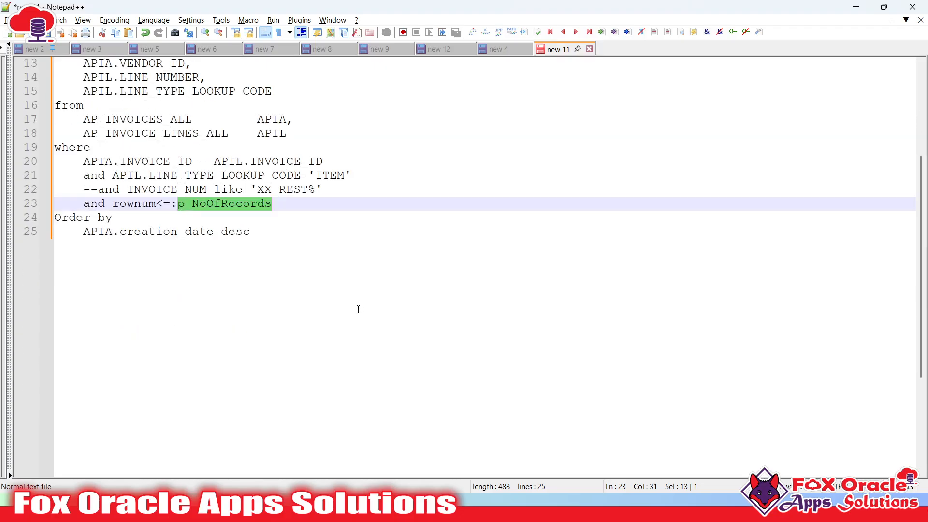
pyautogui.click(358, 310)
pyautogui.press('Return')
pyautogui.press('Return')
pyautogui.press('Return')
pyautogui.press('Return')
pyautogui.hotkey('ctrl', 'v')
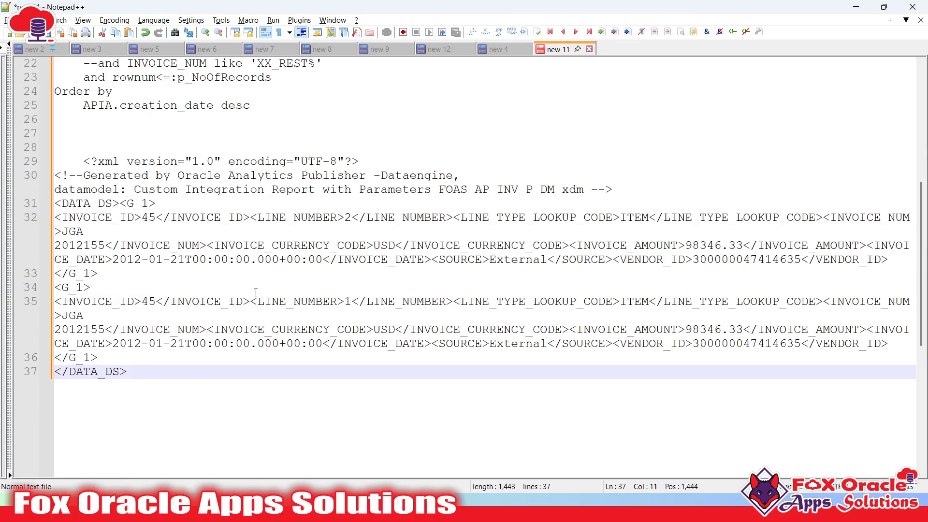
# - Replace the document's whole content with the decoded XML and format it as indented XML using XML Tools
pyautogui.hotkey('ctrl', 'a')
pyautogui.hotkey('ctrl', 'v')
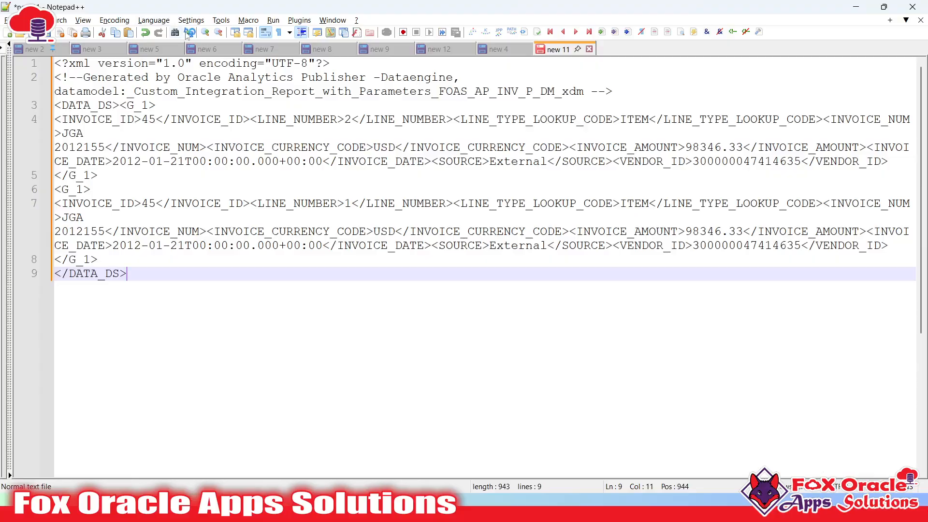
pyautogui.click(156, 20)
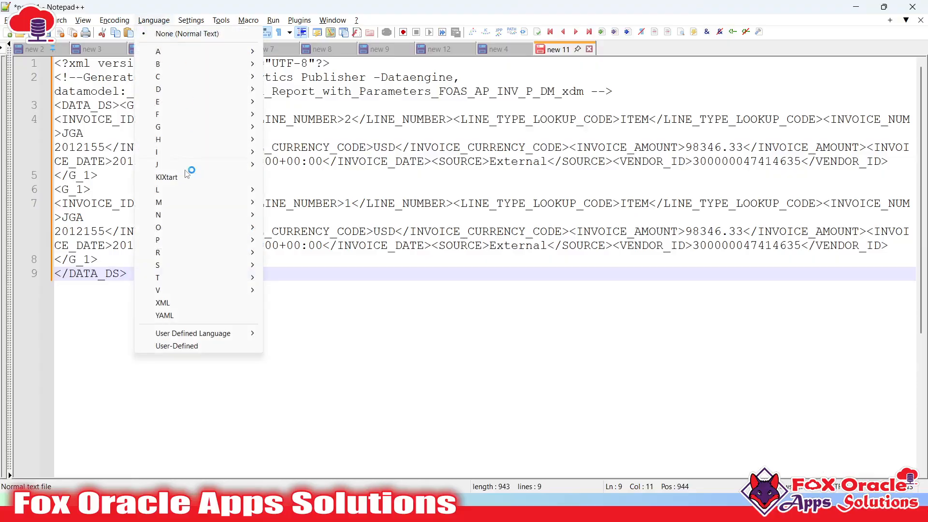
pyautogui.click(167, 302)
pyautogui.click(299, 20)
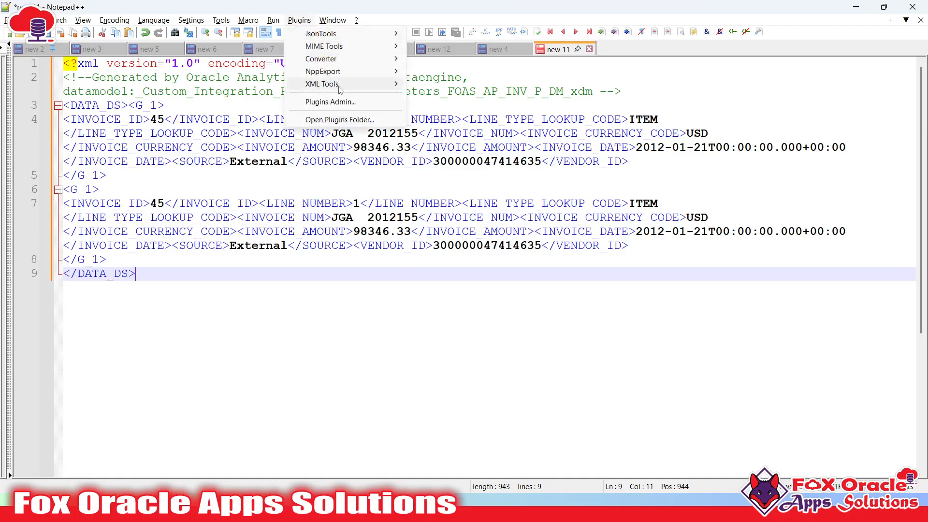
pyautogui.moveTo(322, 84)
pyautogui.click(462, 256)
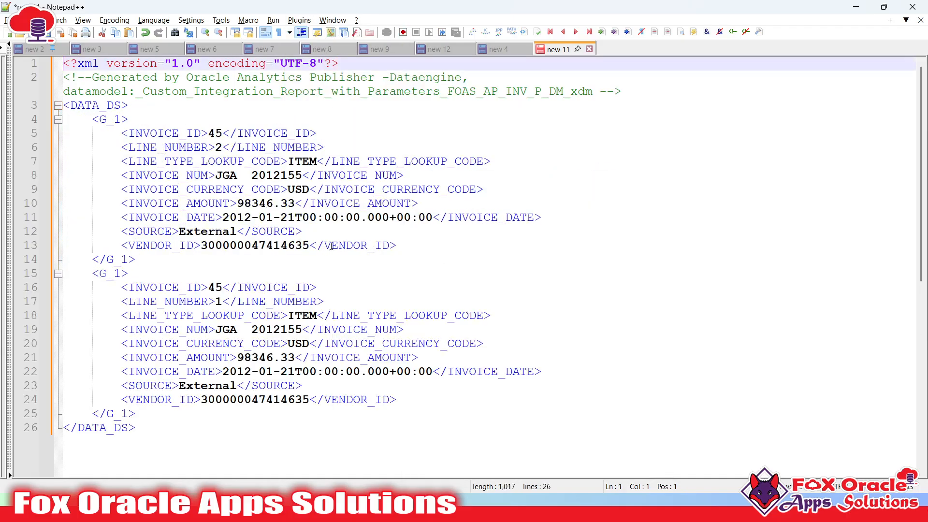
pyautogui.click(71, 130)
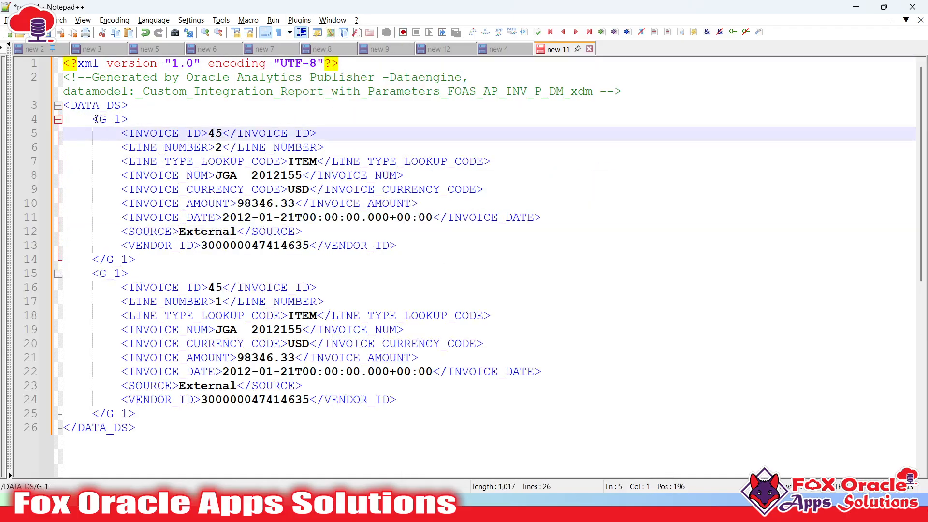
pyautogui.moveTo(94, 119); pyautogui.dragTo(153, 266)
# - Switch back to SoapUI and set the p_NoOfRecords parameter item to 4 in the runReport request
pyautogui.hotkey('alt', 'Tab')
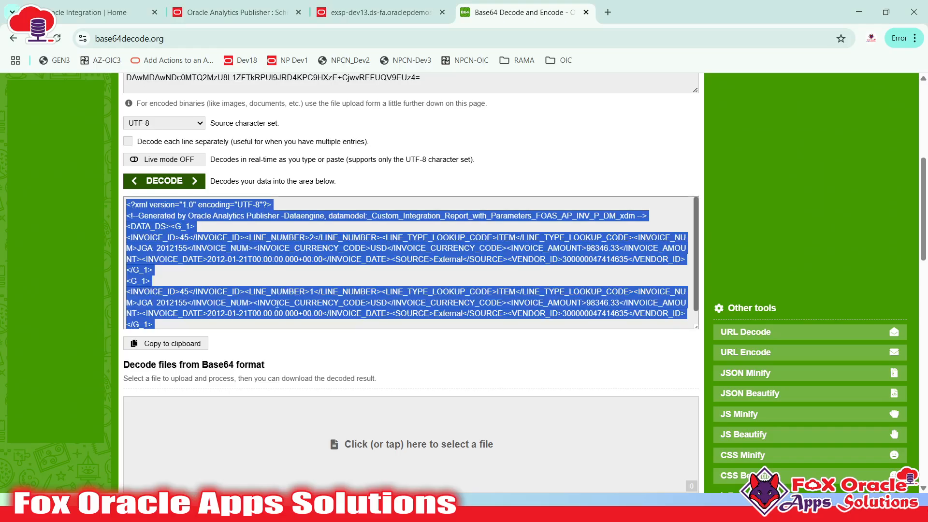
pyautogui.press('super')
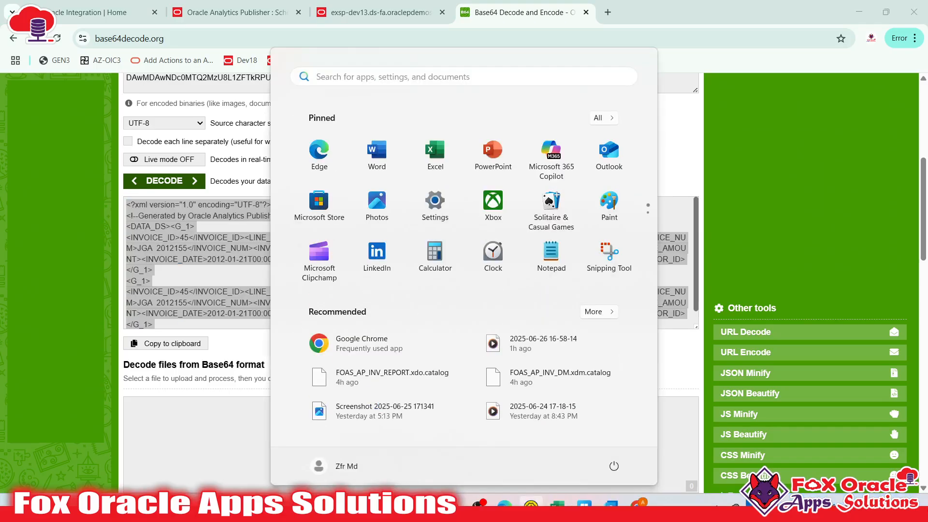
pyautogui.click(532, 506)
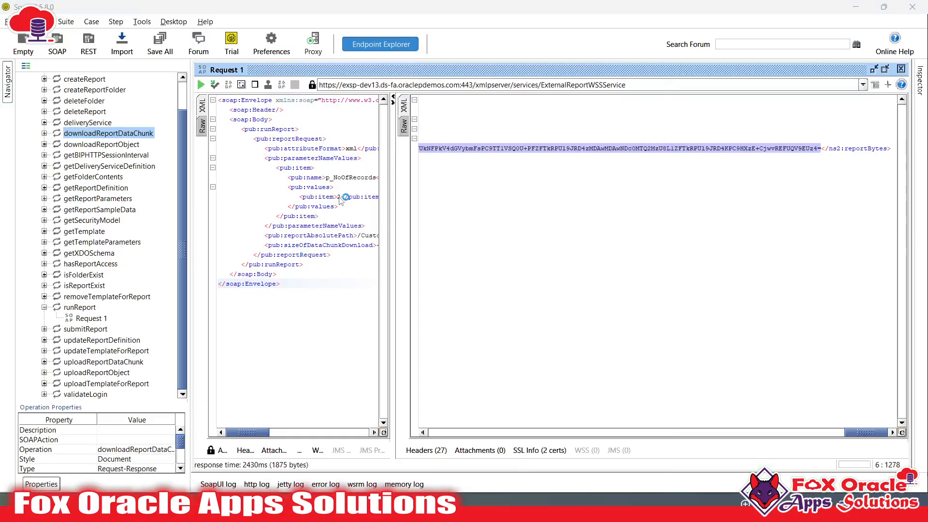
pyautogui.moveTo(391, 199); pyautogui.dragTo(540, 199)
pyautogui.click(340, 196)
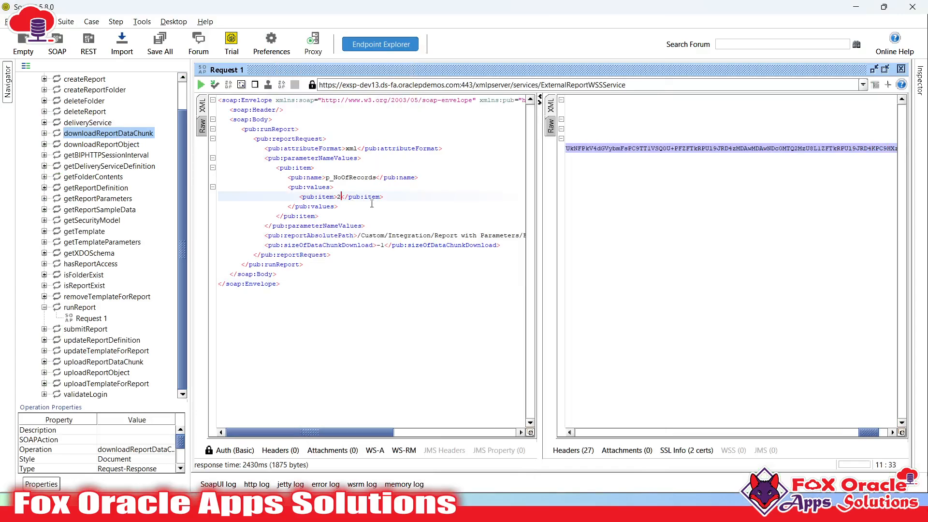
pyautogui.press('BackSpace')
pyautogui.write('4')
pyautogui.click(376, 227)
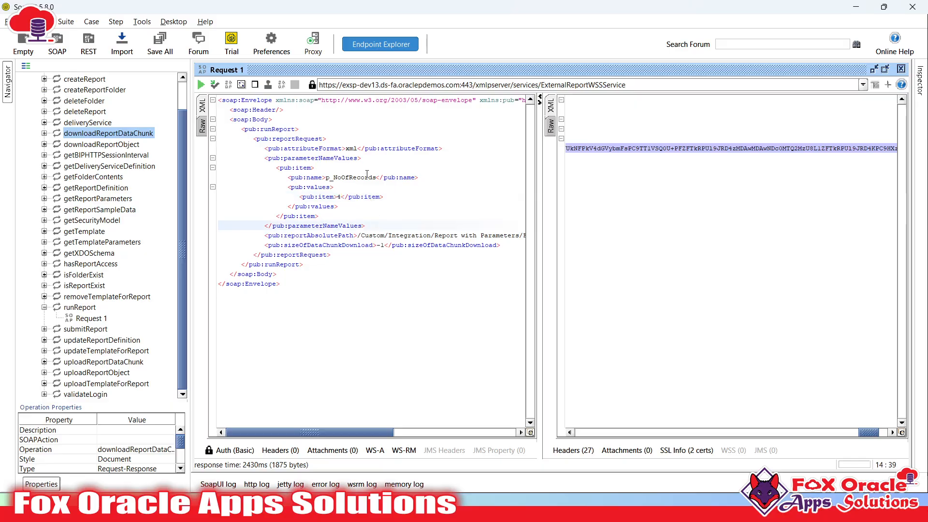
# - Set the request's attributeFormat to csv
pyautogui.doubleClick(317, 149)
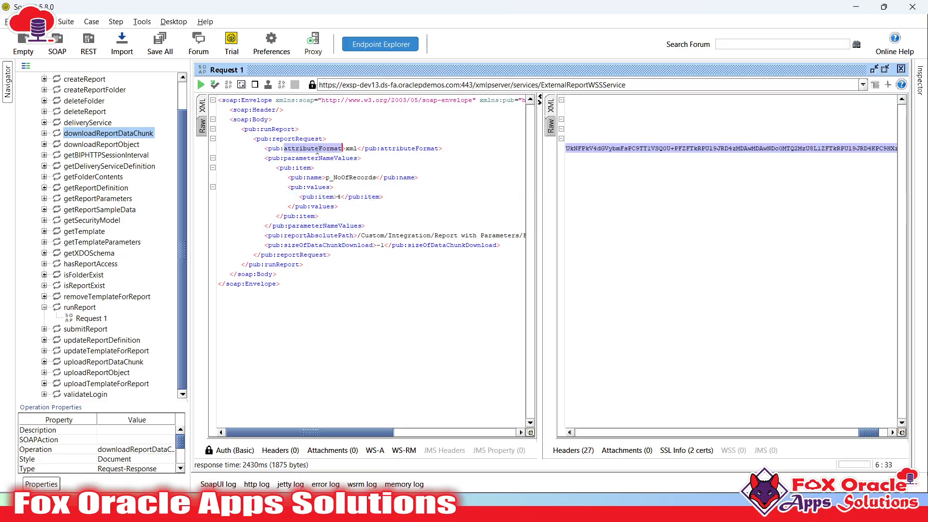
pyautogui.click(349, 149)
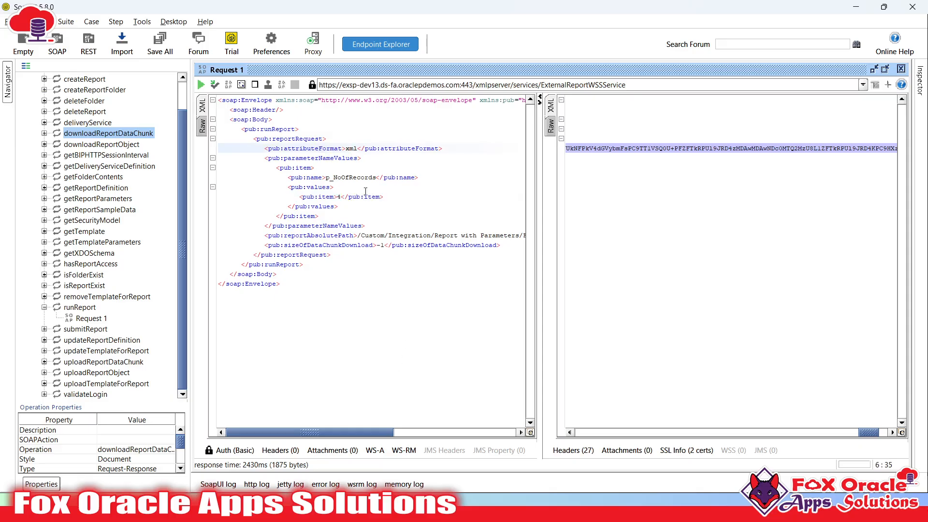
pyautogui.doubleClick(350, 150)
pyautogui.write('csv')
pyautogui.click(338, 188)
pyautogui.click(341, 198)
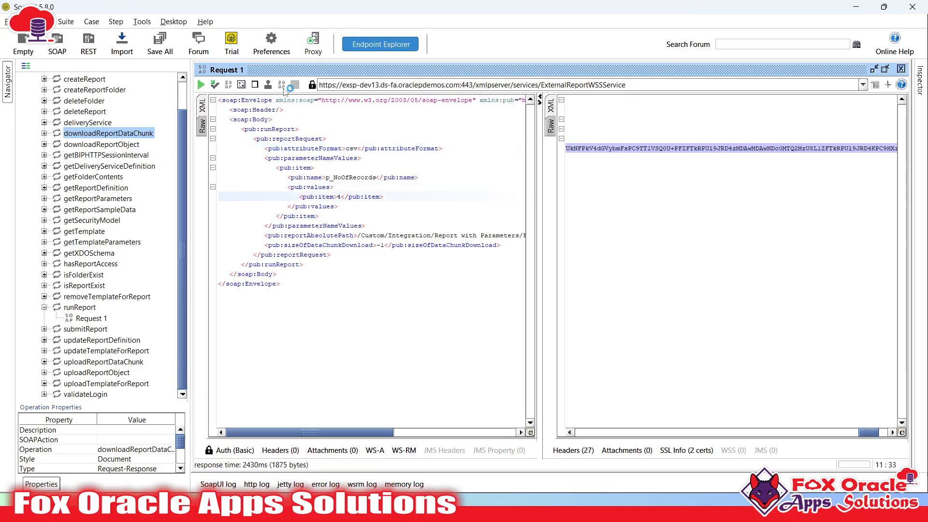
# - Send the runReport request and copy the complete reportBytes value from its XML response view
pyautogui.click(199, 86)
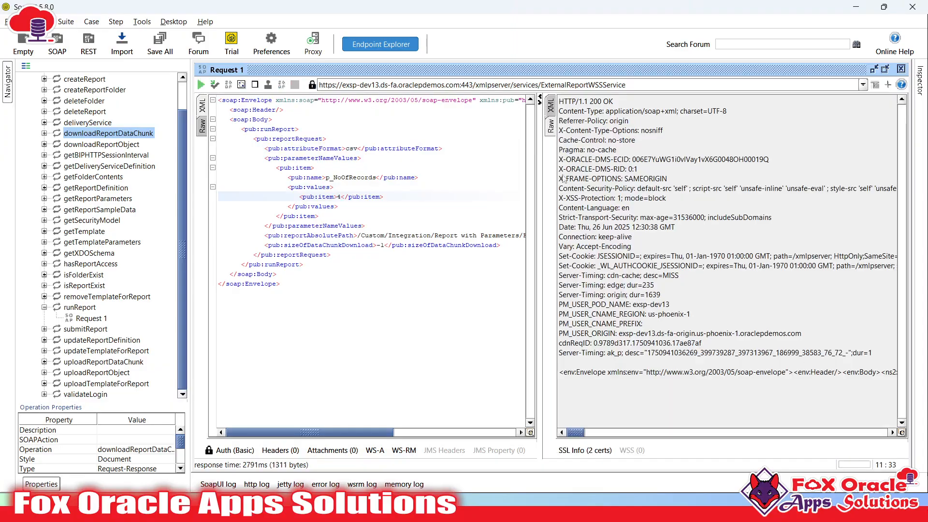
pyautogui.click(551, 106)
pyautogui.click(652, 186)
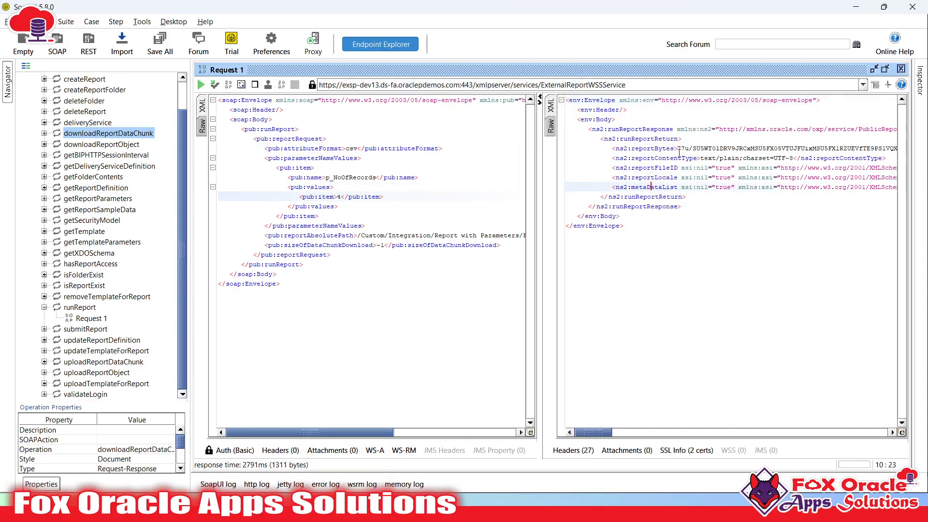
pyautogui.click(678, 148)
pyautogui.hscroll(15, 865, 417)
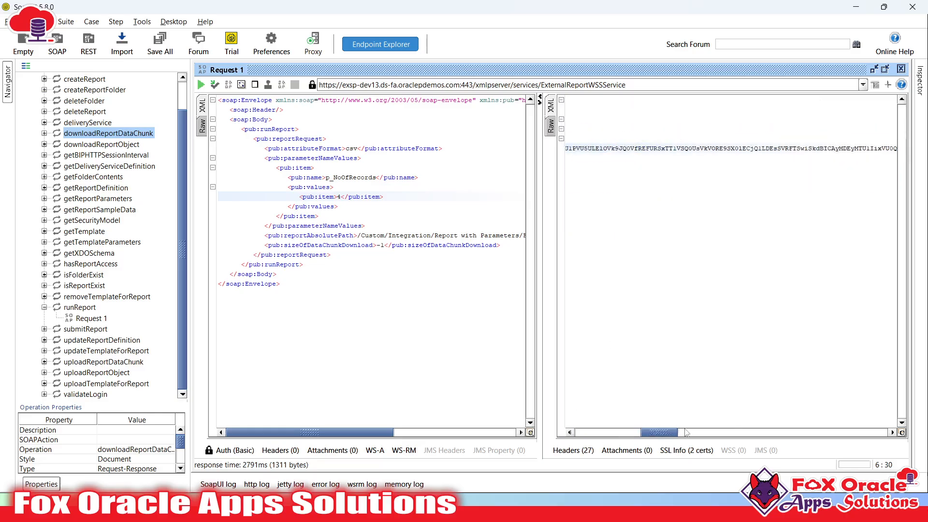
pyautogui.keyDown('shift'); pyautogui.click(822, 149); pyautogui.keyUp('shift')
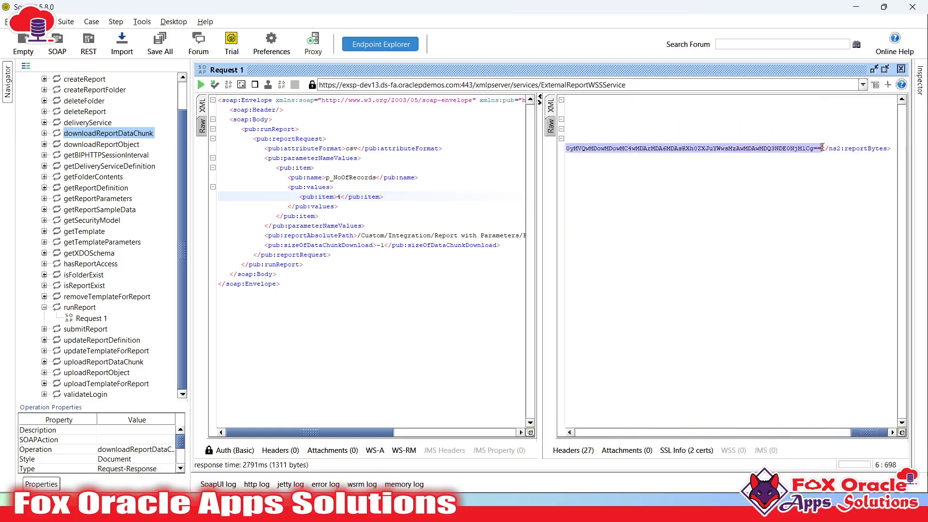
# - Switch to the Base64 decoder page, replace the input with the copied reportBytes value and decode it as UTF-8
pyautogui.hotkey('alt', 'Tab')
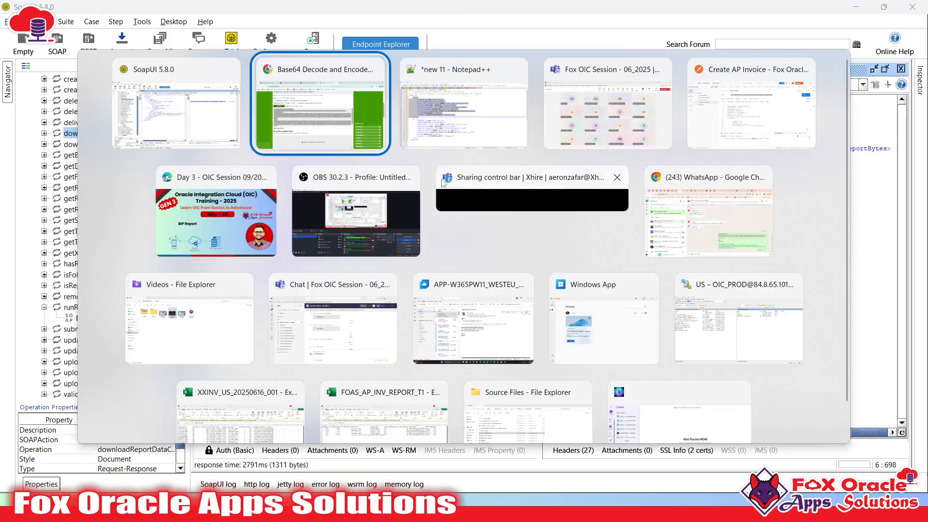
pyautogui.scroll(4, 332, 184)
pyautogui.click(322, 176)
pyautogui.hotkey('ctrl', 'a')
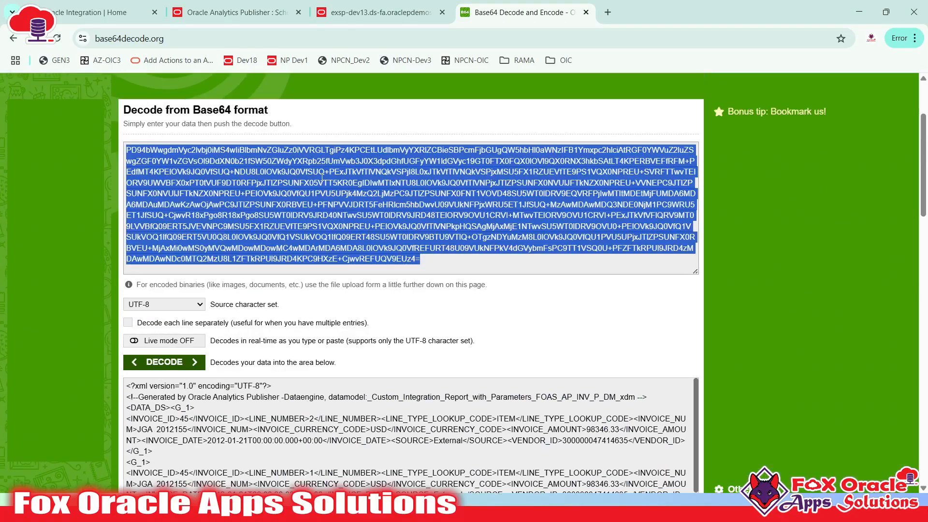
pyautogui.press('Delete')
pyautogui.write('77u/SU5WT0lDRV9JRCxMSU5FX05VTUJFUixMSU5FX1RZUEVfTE9PS1VQX0NPREUsSU5WT0lDRV9OVU0sSU5WT0lDRV9DVVJSRU5DWV9DT0RFLElOVk9JQ0VfQU1PVU5ULElOVk9JQ0VfREFURSxTT1VSQ0UsVkVORE9SX0lECjQ1LDEsSVRFTSwiSkdBICAyMDEyMTU1IixVU0QsOTgzNDYuMzMsMjAxMi0wMS0yMVQwMDowMDowMC4wMDArMDA6MDAsRXh0ZXJuYWwsMzAwMDAwMDQ3NDE0NjM1CjQ1LDQsSVRFTSwiSkdBICAyMDEyMTU1IixVU0QsOTgzNDYuMzMsMjAxMi0wMS0yMVQwMDowMDowMC4wMDArMDA6MDAsRXh0ZXJuYWwsMzAwMDAwMDQ3NDE0NjM1CjQ1LDMsSVRFTSwiSkdBICAyMDEyMTU1IixVU0QsOTgzNDYuMzMsMjAxMi0wMS0yMVQwMDowMDowMC4wMDArMDA6MDAsRXh0ZXJuYWwsMzAwMDAwMDQ3NDE0NjM1CjQ1LDIsSVRFTSwiSkdBICAyMDEyMTU1IixVU0QsOTgzNDYuMzMsMjAxMi0wMS0yMVQwMDowMDowMC4wMDArMDA6MDAsRXh0ZXJuYWwsMzAwMDAwMDQ3NDE0NjM1Cg==')
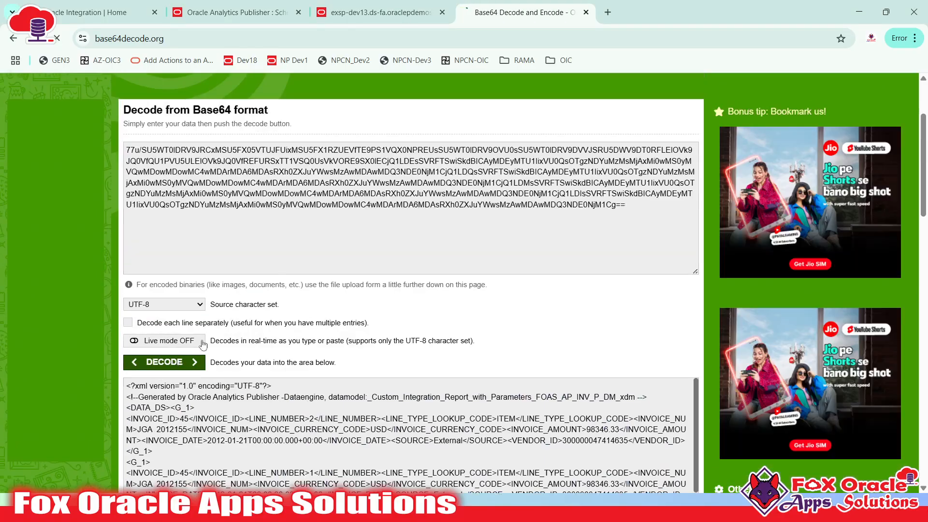
pyautogui.scroll(3, 257, 185)
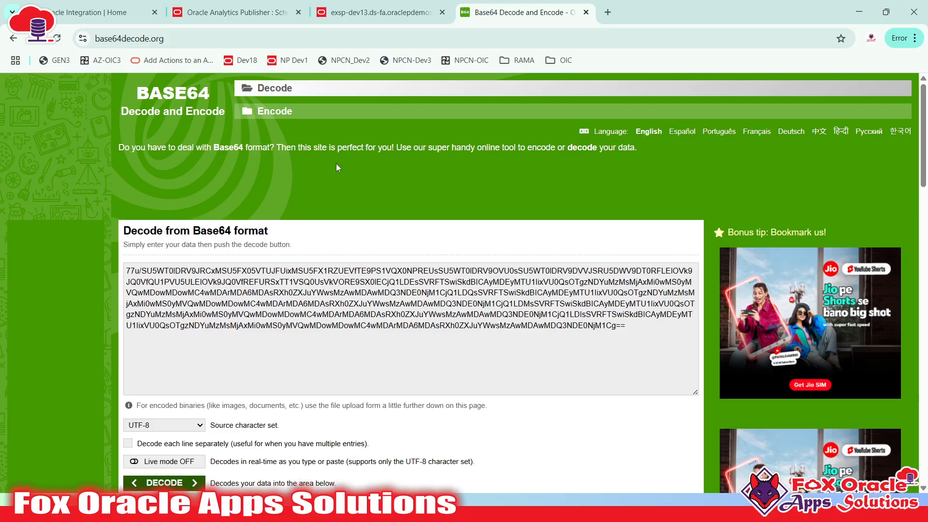
pyautogui.scroll(-5, 339, 169)
pyautogui.click(448, 339)
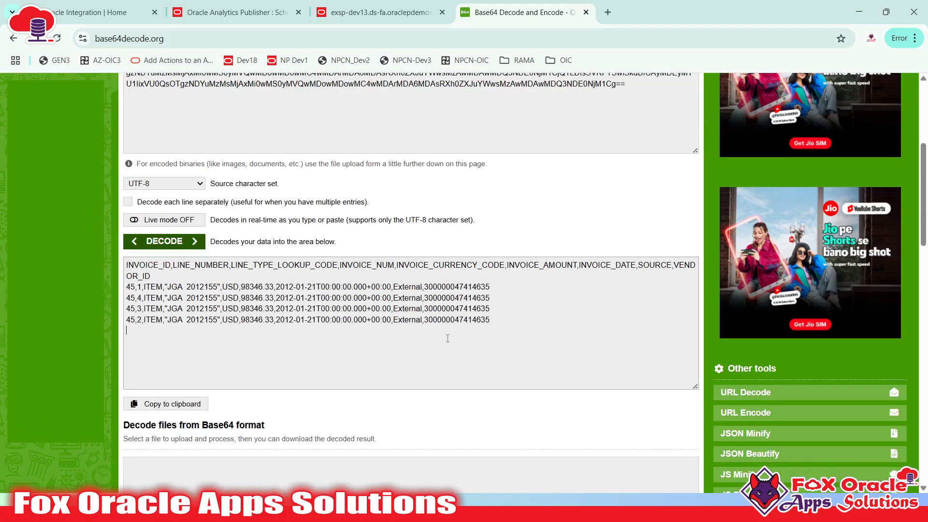
pyautogui.scroll(1, 448, 338)
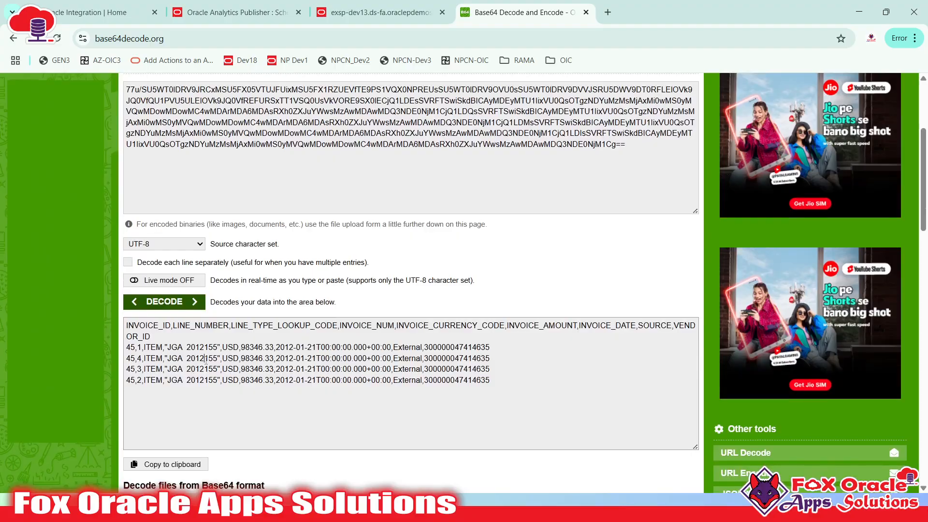
# - Copy the whole decoded CSV output and replace the content of the Notepad++ document new 11 with it
pyautogui.hotkey('ctrl', 'a')
pyautogui.hotkey('ctrl', 'c')
pyautogui.hotkey('alt', 'Tab')
pyautogui.hotkey('alt', 'Tab')
pyautogui.hotkey('alt', 'Tab')
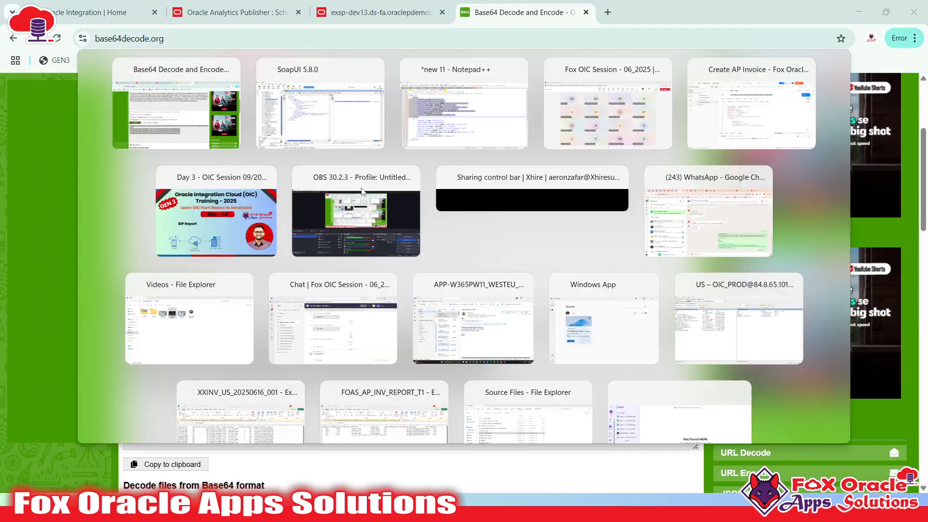
pyautogui.hotkey('ctrl', 'a')
pyautogui.hotkey('ctrl', 'v')
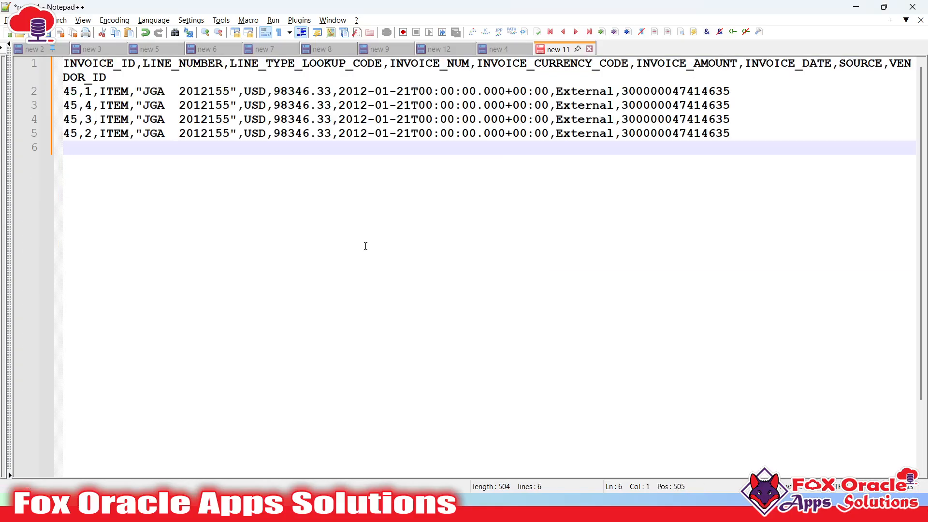
# - Examine the CSV header fields and the data rows beneath them in the decoded report output
pyautogui.click(122, 107)
pyautogui.click(86, 78)
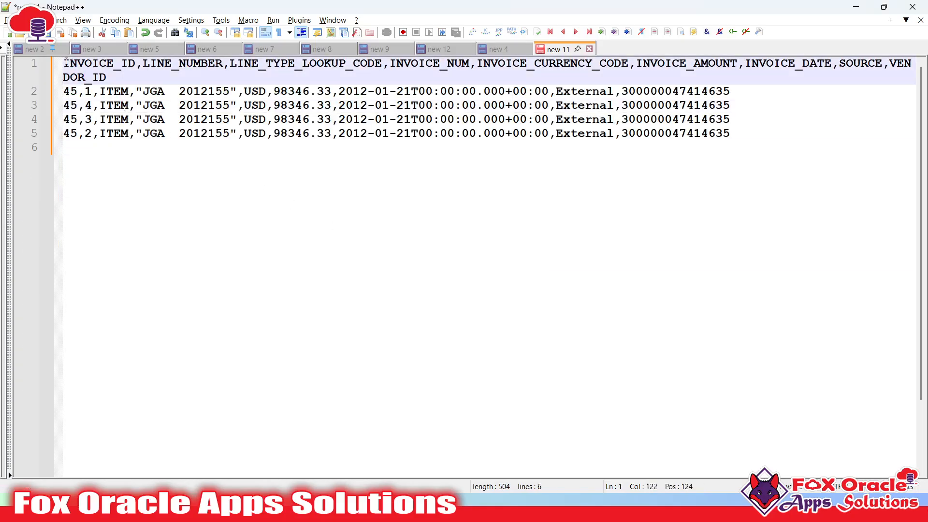
pyautogui.click(67, 63)
pyautogui.click(71, 78)
pyautogui.doubleClick(72, 78)
pyautogui.click(71, 91)
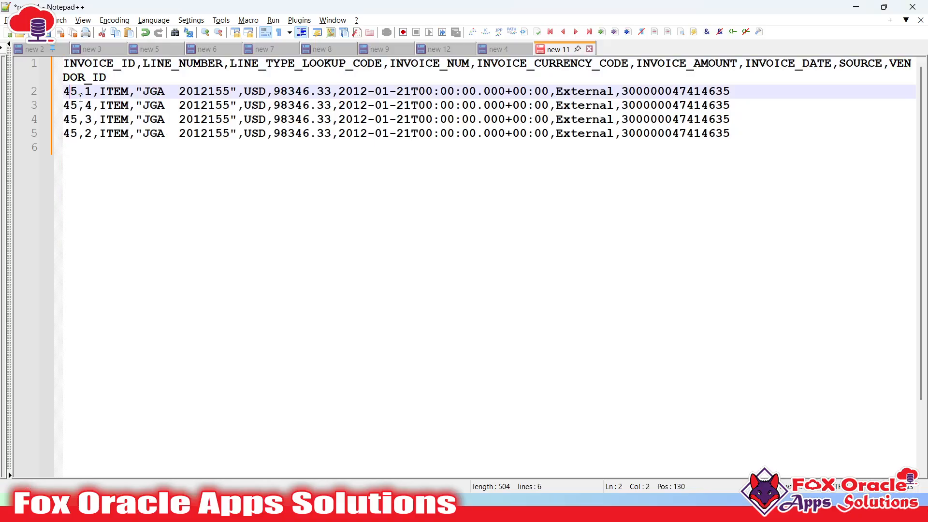
pyautogui.click(755, 141)
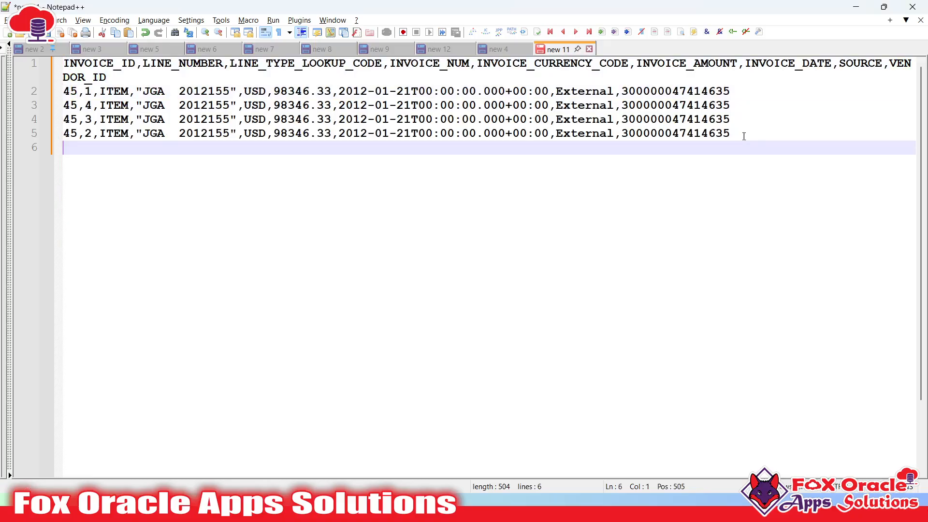
pyautogui.moveTo(744, 136); pyautogui.dragTo(40, 94)
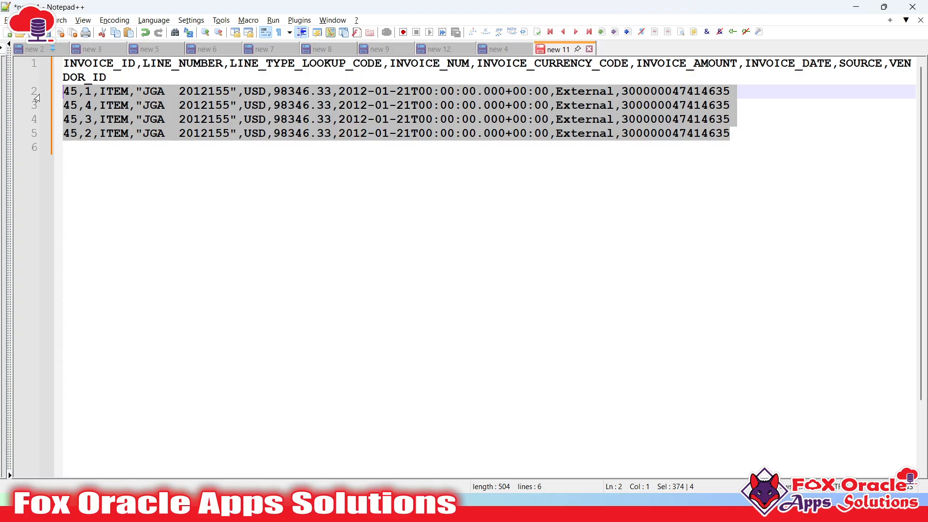
pyautogui.click(295, 136)
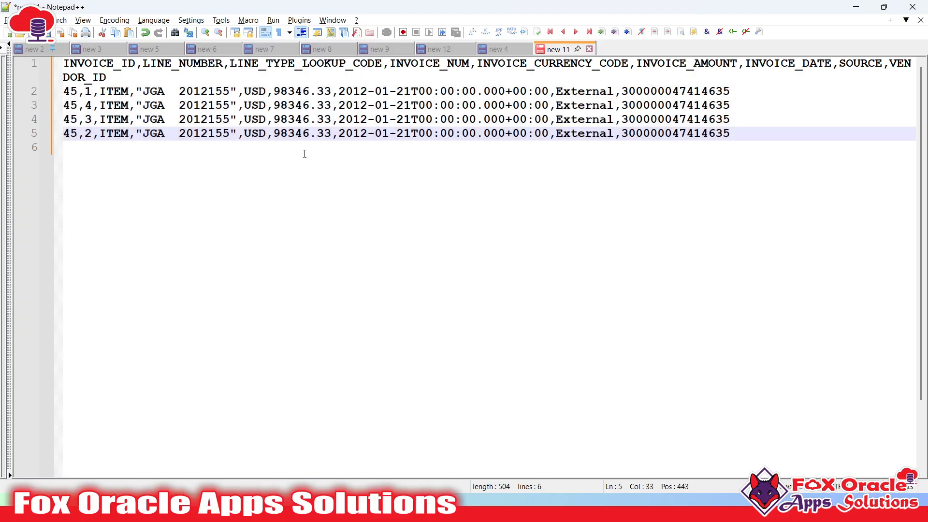
pyautogui.click(304, 153)
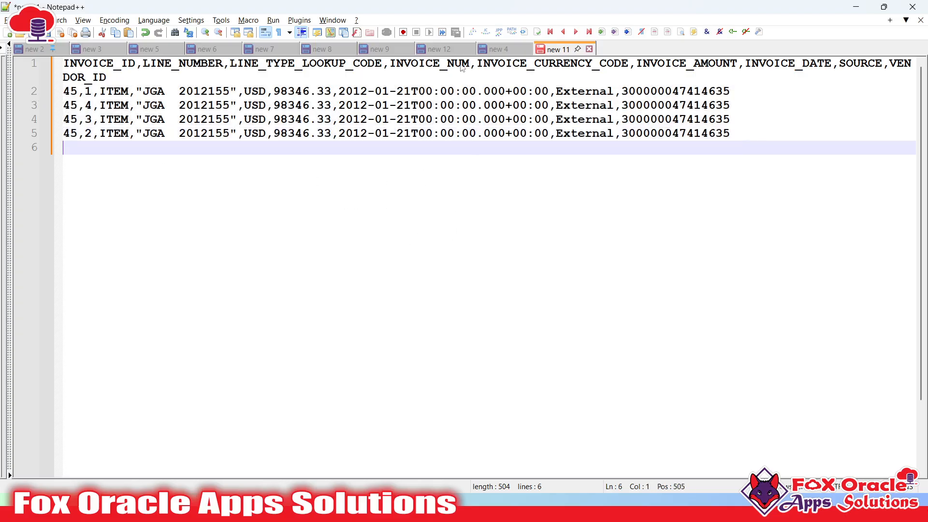
# - Switch to the training presentation and advance from the thank-you slide to the slide inviting questions
pyautogui.click(495, 49)
pyautogui.scroll(6, 404, 125)
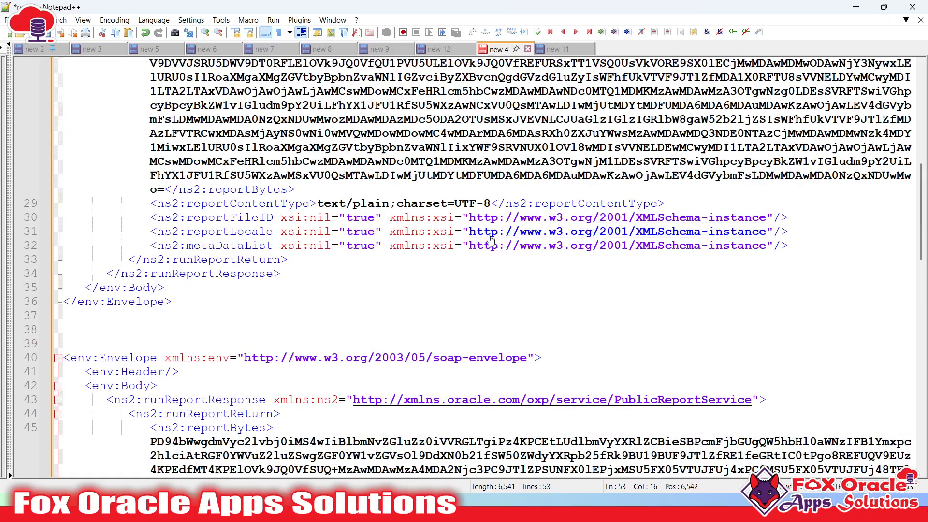
pyautogui.hotkey('alt', 'Tab')
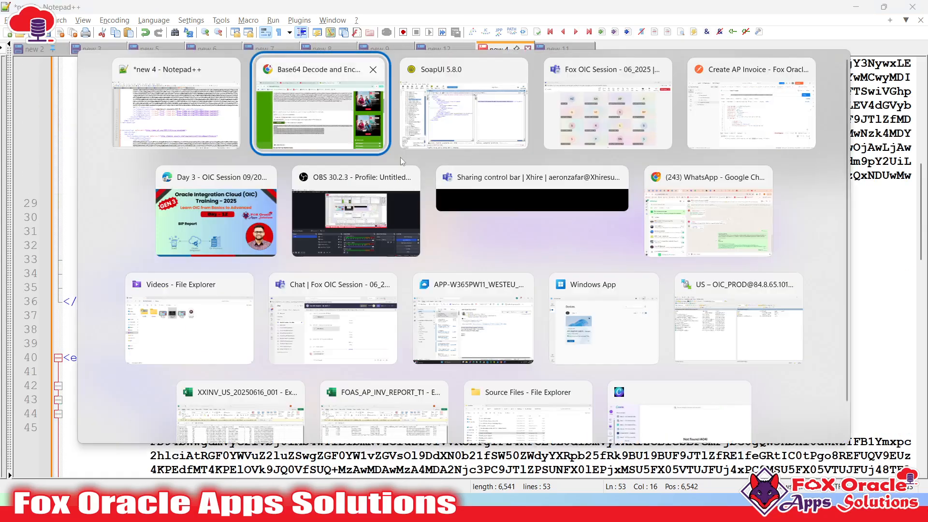
pyautogui.hotkey('alt', 'Tab')
pyautogui.hotkey('alt', 'Tab')
pyautogui.hotkey('alt', 'Tab')
pyautogui.hotkey('alt', 'Tab')
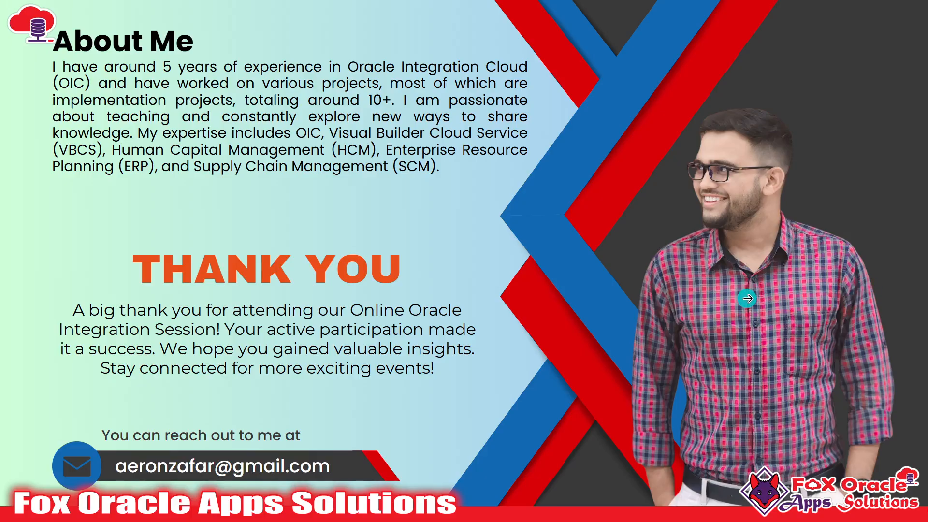
pyautogui.click(747, 299)
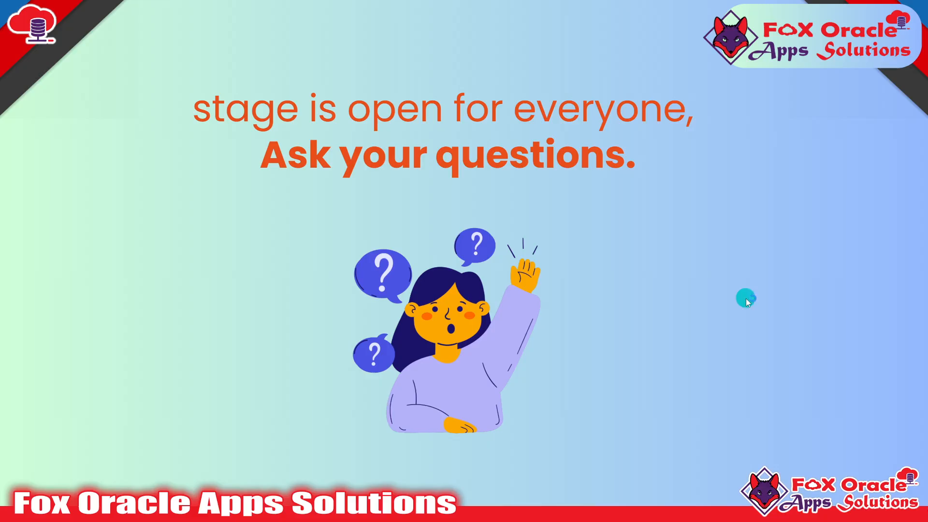
pyautogui.press('super')
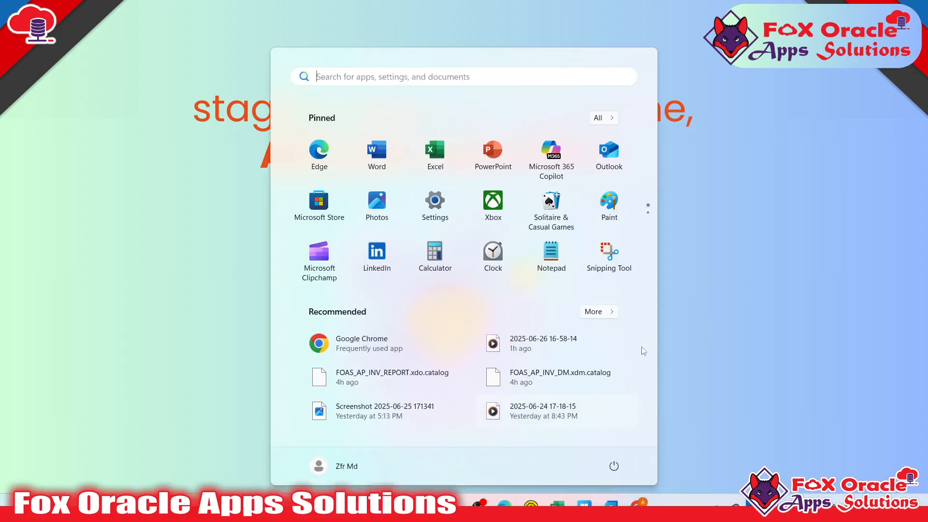
pyautogui.click(715, 308)
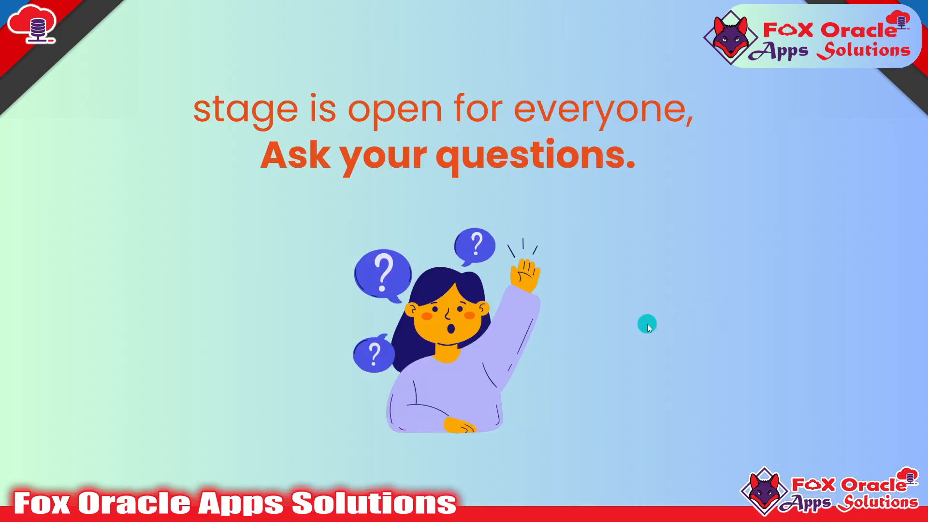
pyautogui.press('super')
pyautogui.click(698, 332)
pyautogui.press('super')
pyautogui.click(708, 300)
pyautogui.press('super')
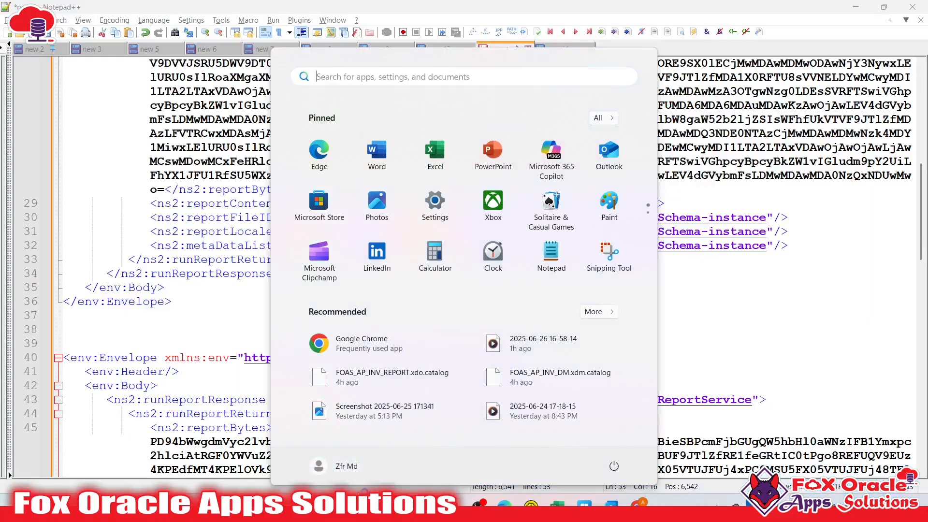
pyautogui.press('super')
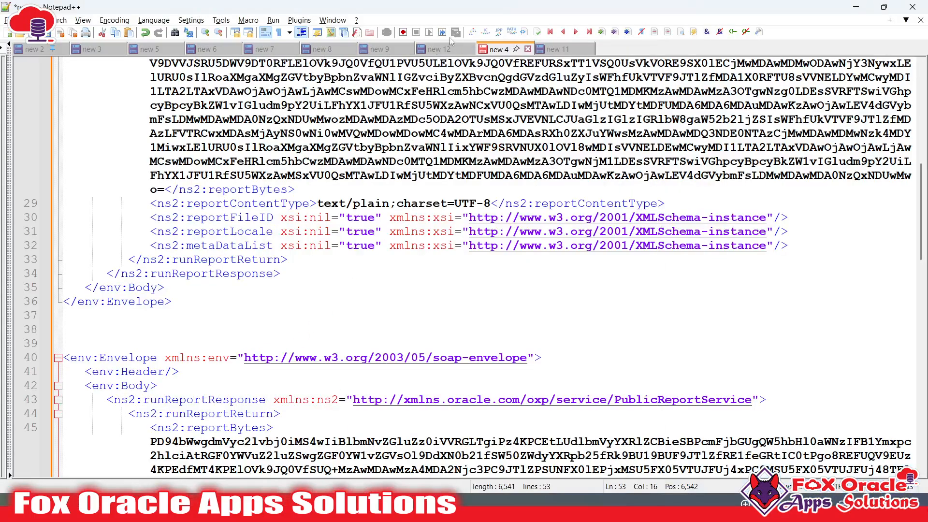
# - Look through the open Notepad++ documents new 12, new 9, new 8, new 4 and new 11 to review their notes
pyautogui.click(551, 48)
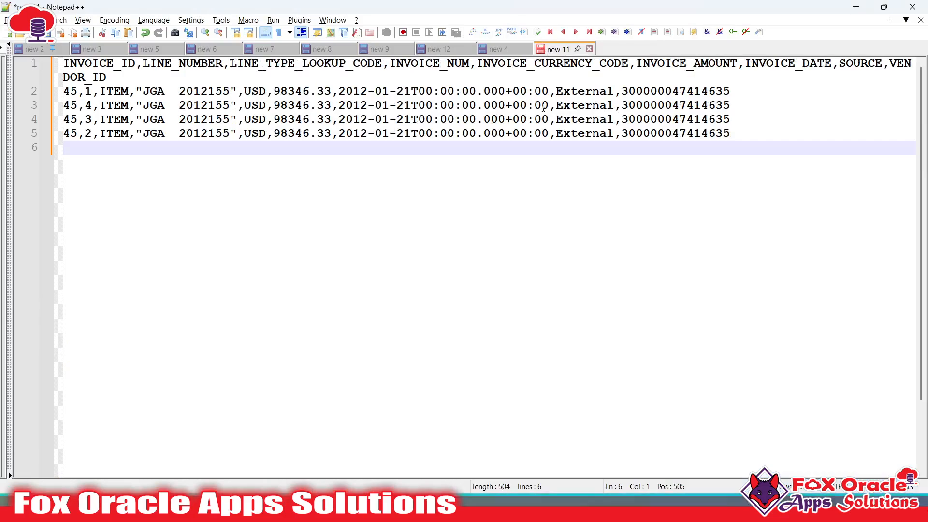
pyautogui.click(440, 49)
pyautogui.scroll(8, 391, 180)
pyautogui.click(379, 49)
pyautogui.scroll(6, 339, 194)
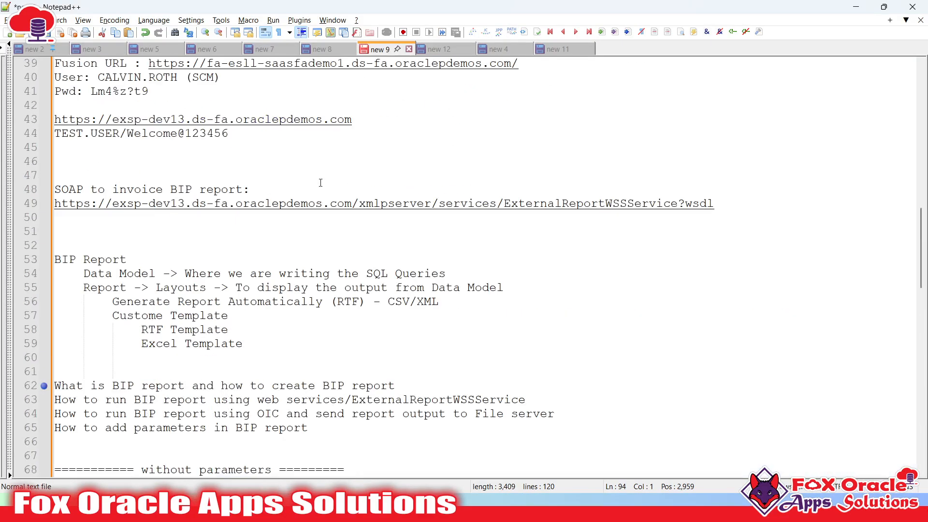
pyautogui.scroll(-18, 315, 199)
pyautogui.scroll(-5, 315, 199)
pyautogui.scroll(4, 315, 201)
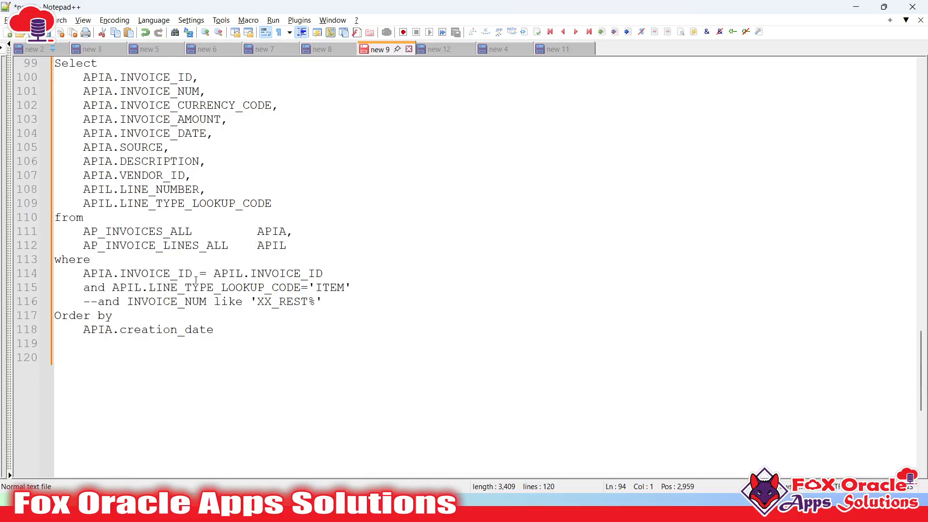
pyautogui.click(320, 49)
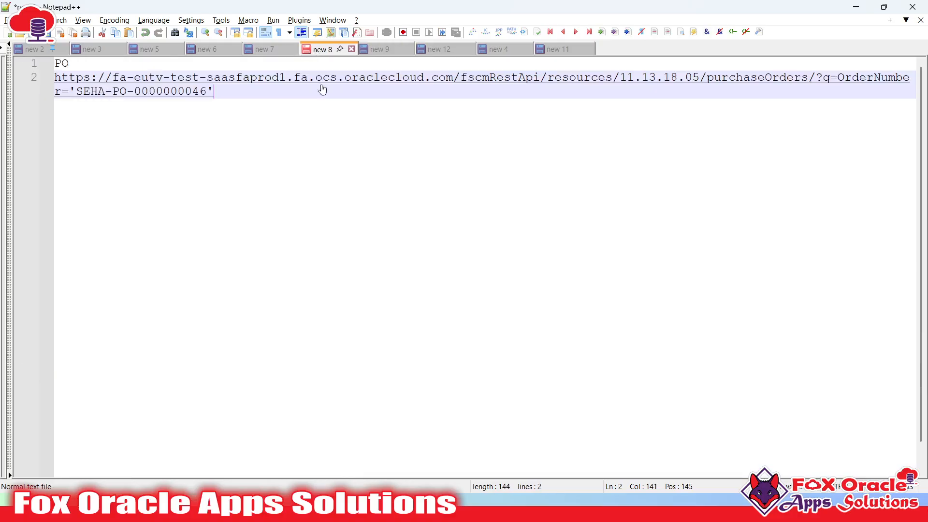
pyautogui.click(439, 49)
pyautogui.scroll(8, 435, 176)
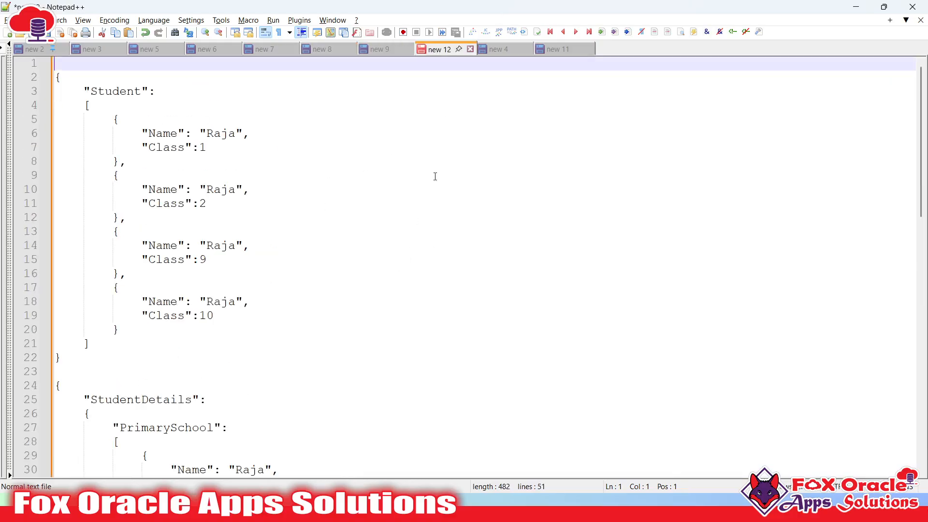
pyautogui.click(497, 49)
pyautogui.scroll(5, 435, 242)
pyautogui.click(558, 48)
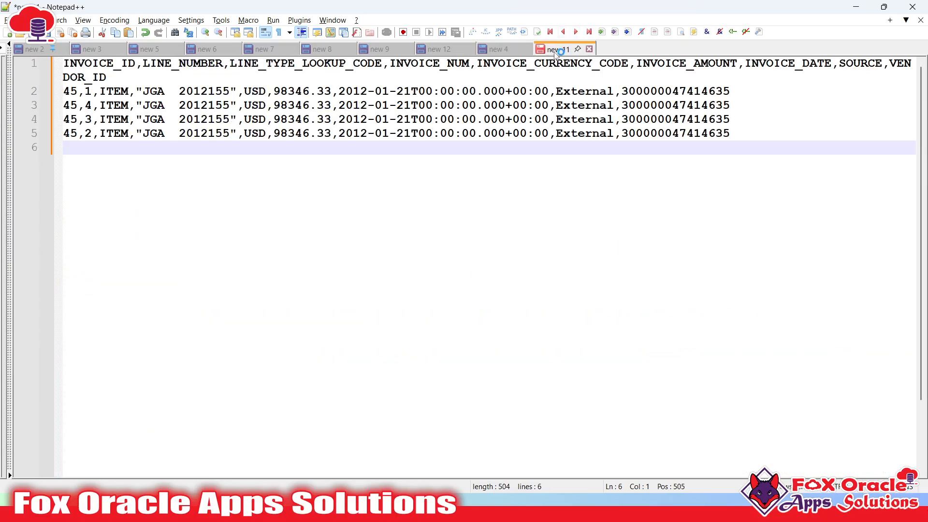
# - Examine the runReport request without parameters and the invoice query's commented-out INVOICE_NUM condition in the new 9 document
pyautogui.click(380, 49)
pyautogui.scroll(10, 309, 239)
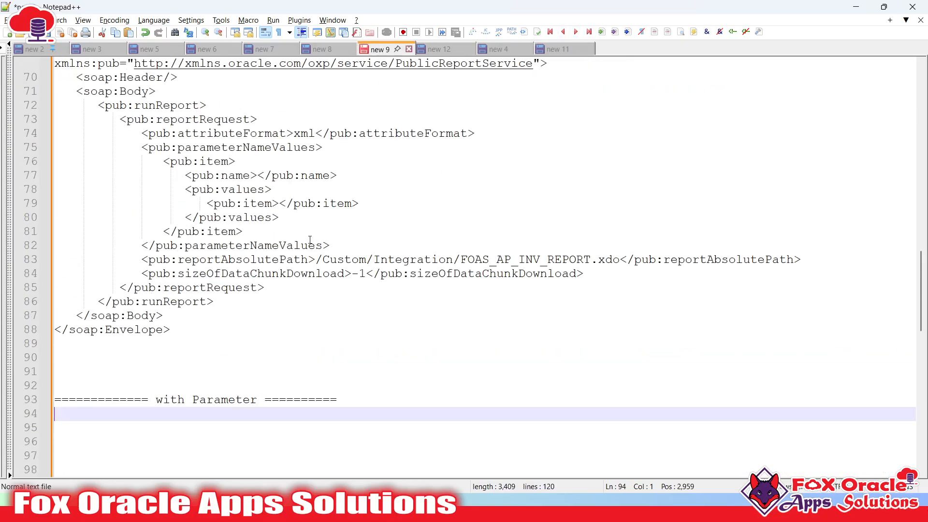
pyautogui.scroll(-8, 309, 240)
pyautogui.scroll(20, 323, 254)
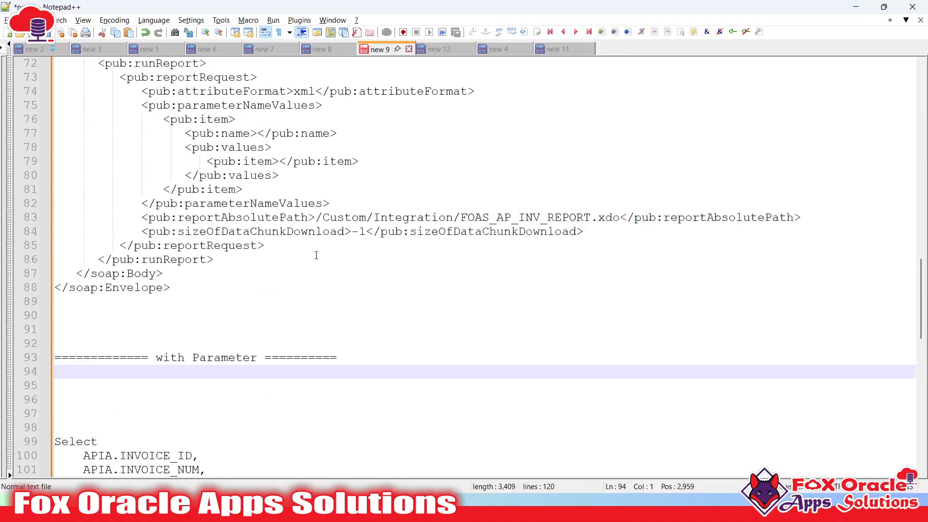
pyautogui.scroll(2, 313, 240)
pyautogui.scroll(-20, 319, 217)
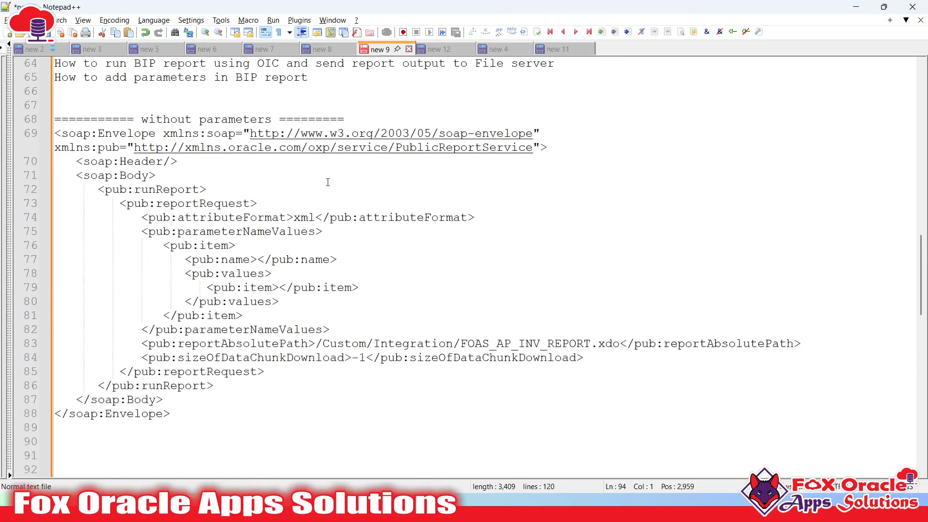
pyautogui.click(181, 344)
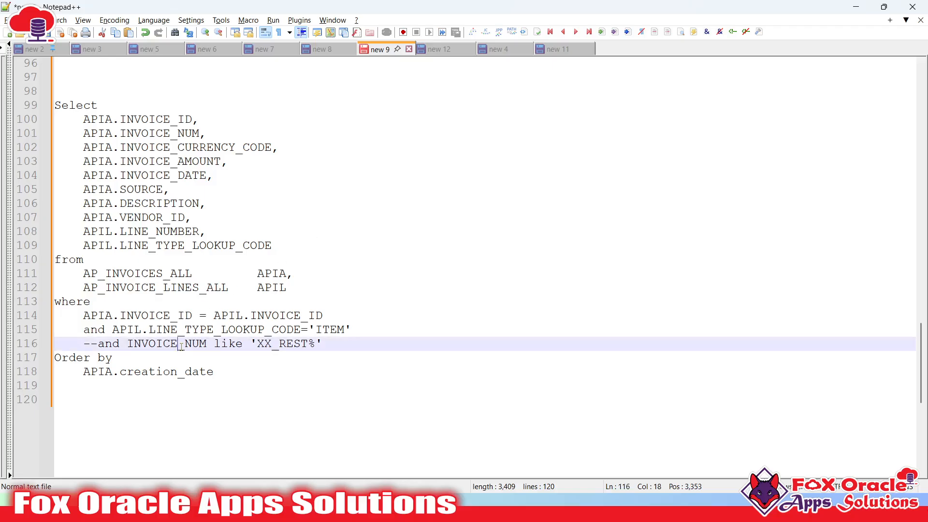
pyautogui.click(98, 344)
pyautogui.press('End')
pyautogui.click(251, 344)
# - Look through the open documents new 8, new 7, new 12, new 9, new 4 and new 11 to review their notes
pyautogui.click(320, 49)
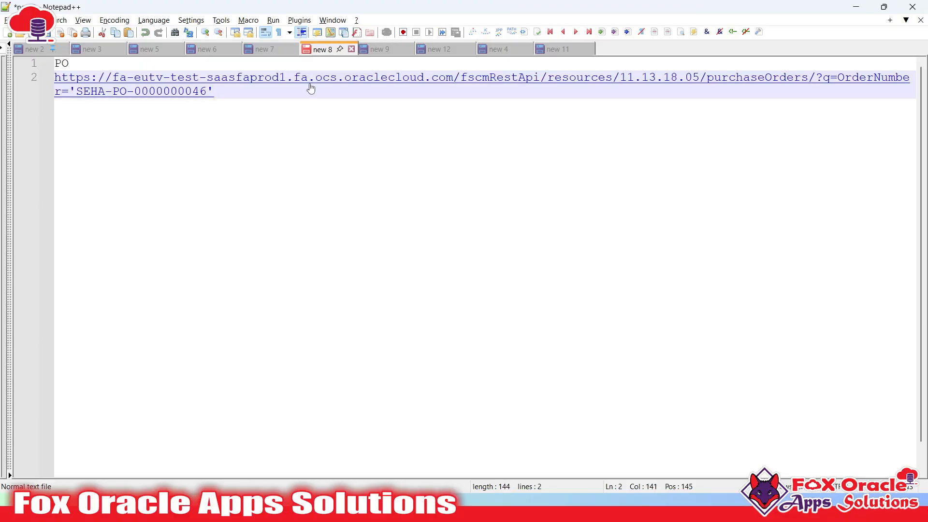
pyautogui.click(266, 50)
pyautogui.click(441, 49)
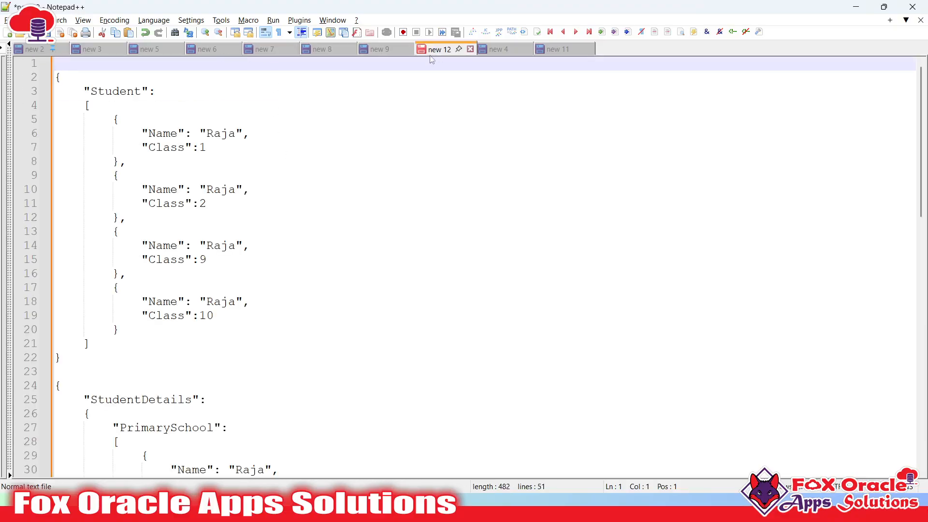
pyautogui.click(382, 50)
pyautogui.scroll(20, 382, 172)
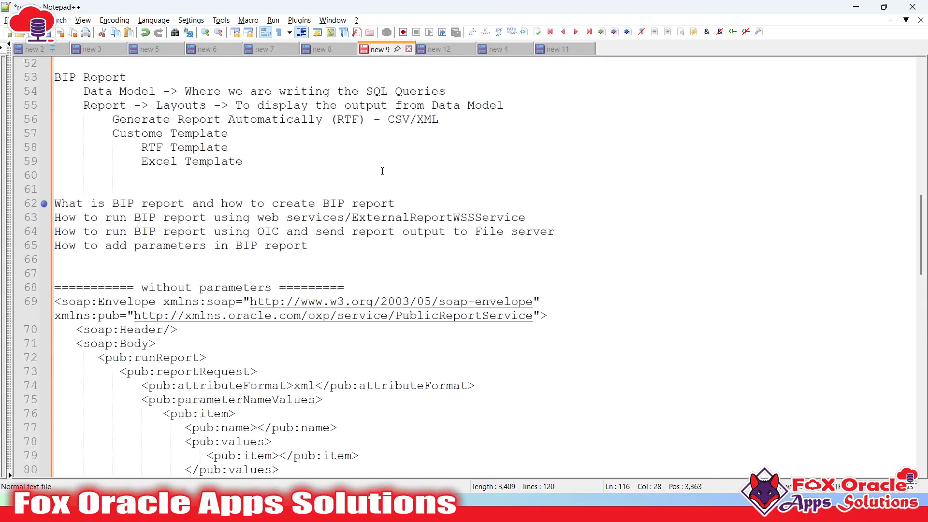
pyautogui.scroll(-20, 382, 172)
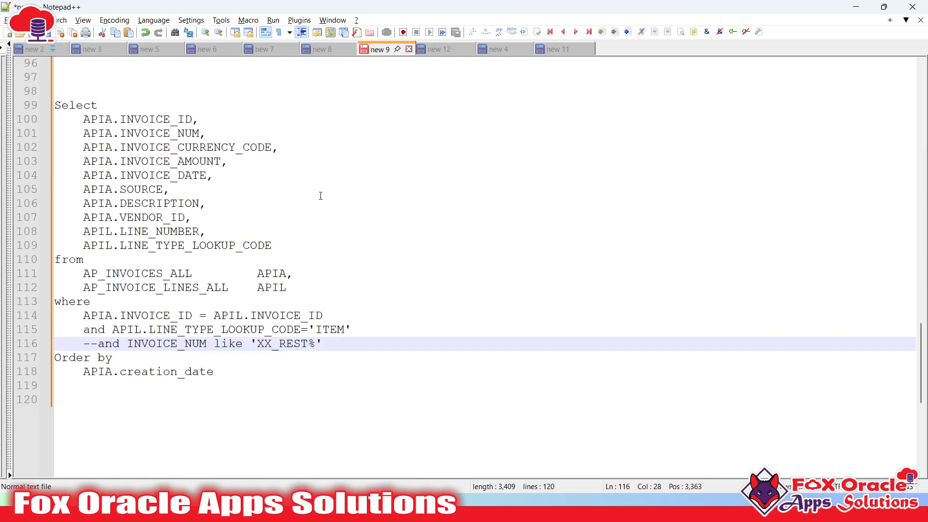
pyautogui.scroll(-6, 288, 276)
pyautogui.scroll(10, 441, 243)
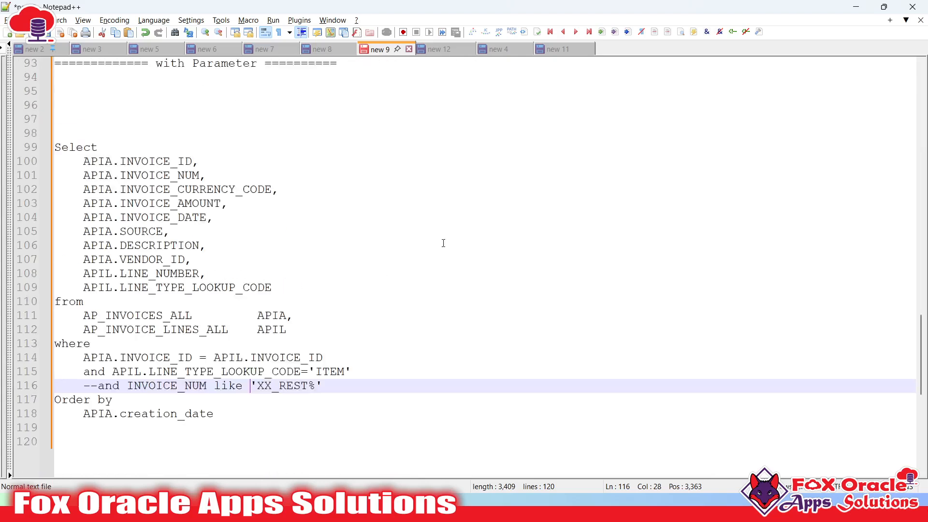
pyautogui.click(430, 50)
pyautogui.scroll(-2, 460, 73)
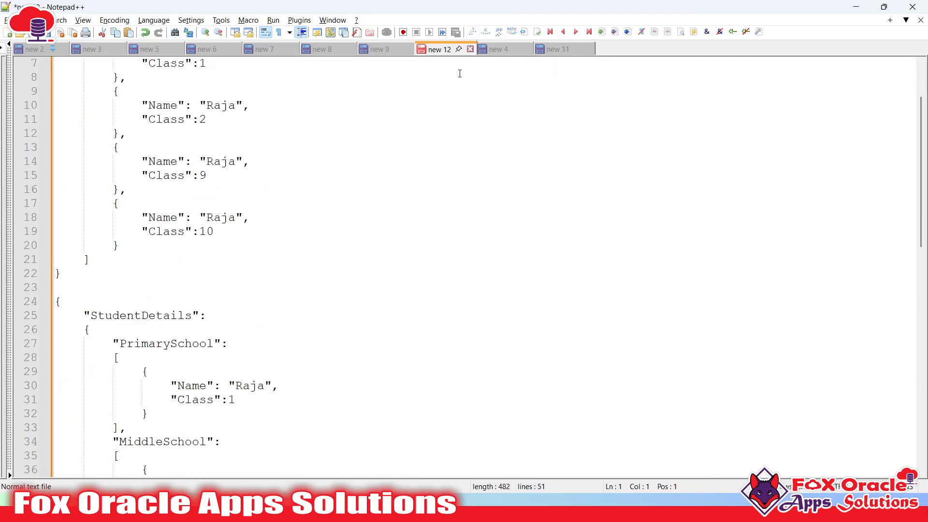
pyautogui.click(498, 49)
pyautogui.scroll(-15, 542, 44)
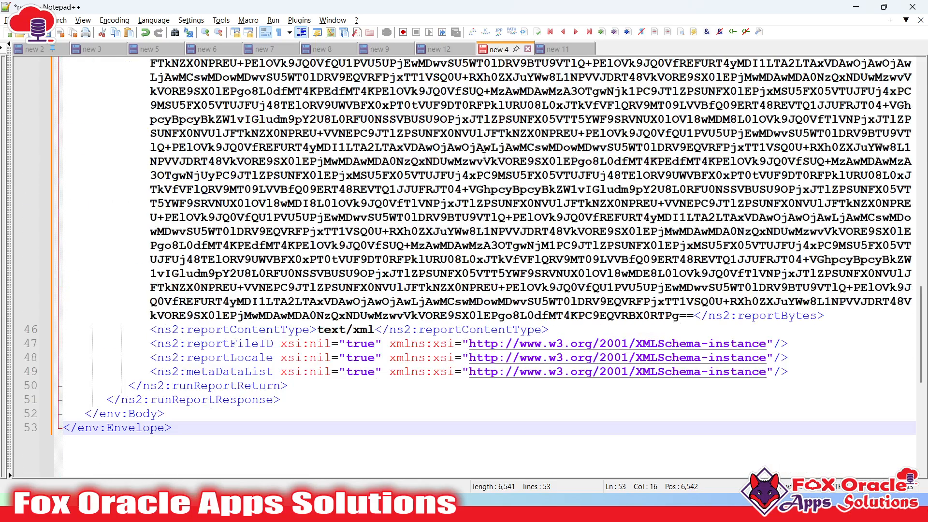
pyautogui.click(551, 49)
# - Duplicate the whole invoice Select query below the original at the end of the new 9 document
pyautogui.click(380, 49)
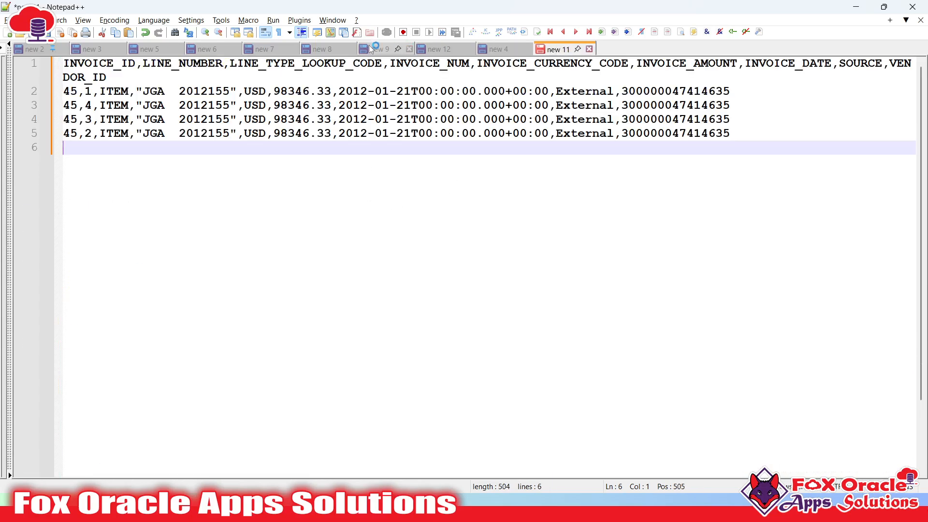
pyautogui.scroll(-2, 294, 254)
pyautogui.click(127, 189)
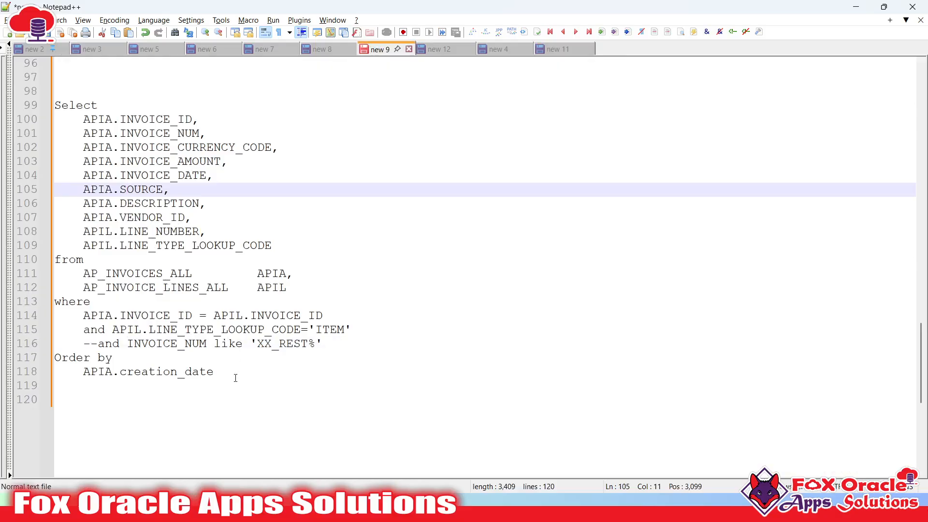
pyautogui.moveTo(236, 377); pyautogui.dragTo(54, 105)
pyautogui.hotkey('ctrl', 'c')
pyautogui.scroll(-4, 294, 279)
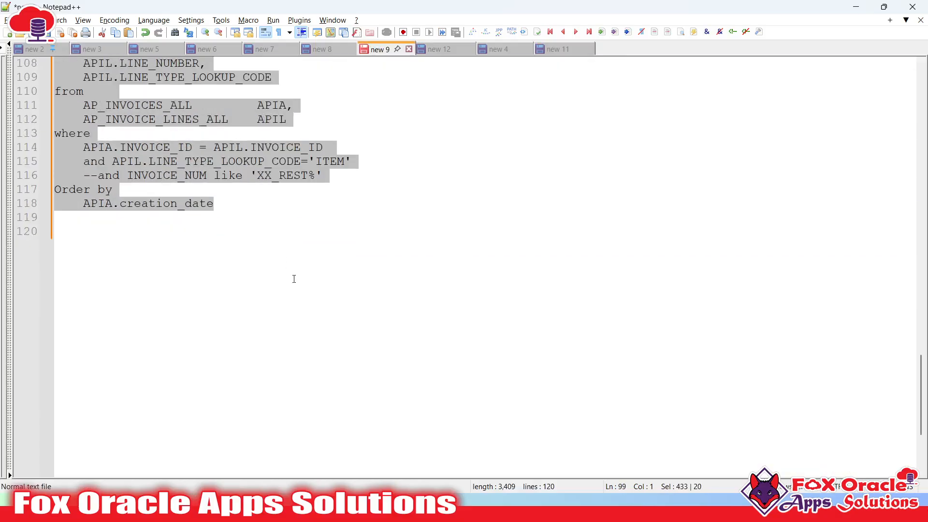
pyautogui.click(294, 279)
pyautogui.press('Return')
pyautogui.press('Return')
pyautogui.press('Return')
pyautogui.hotkey('ctrl', 'v')
pyautogui.scroll(-6, 299, 276)
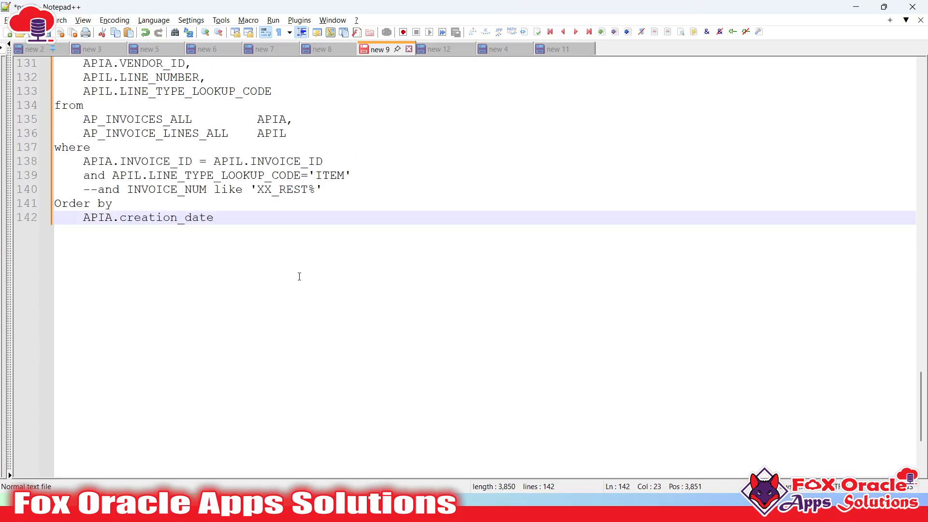
# - Add the condition "and rownum<=:p_noOfRow" two lines beneath the commented-out INVOICE_NUM condition in the copied query
pyautogui.scroll(2, 277, 225)
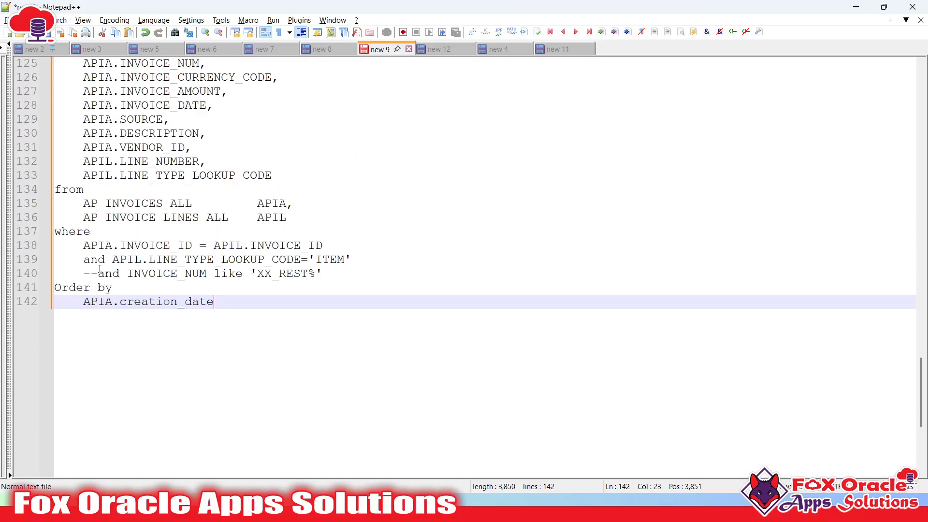
pyautogui.moveTo(83, 273); pyautogui.dragTo(340, 269)
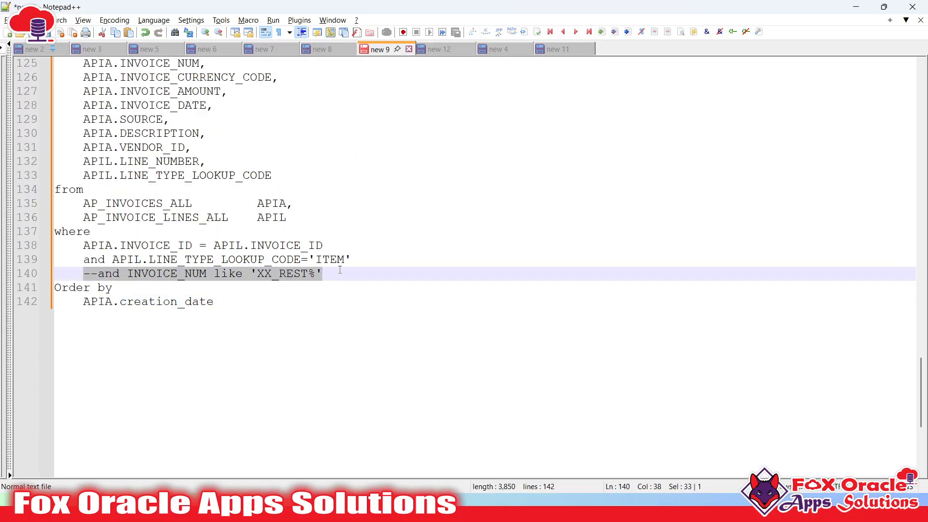
pyautogui.click(340, 270)
pyautogui.press('Return')
pyautogui.press('Return')
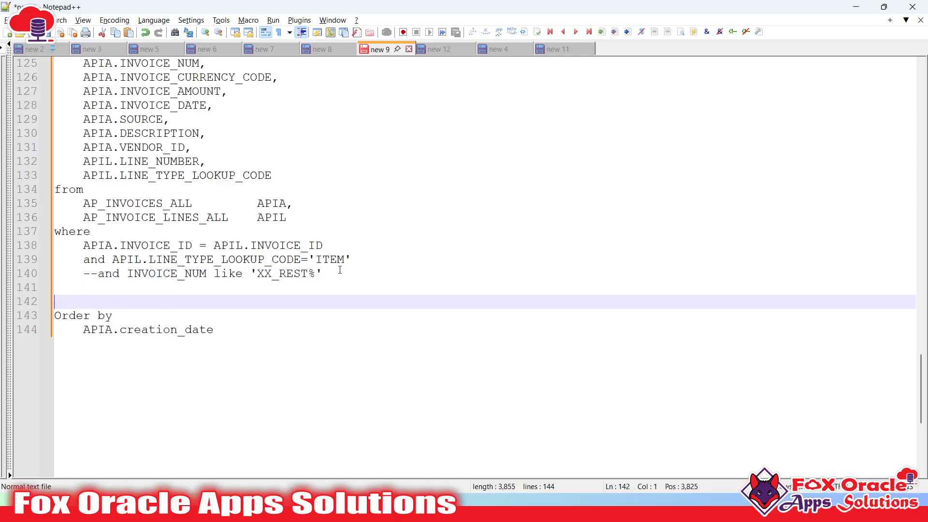
pyautogui.write('and rownum<=')
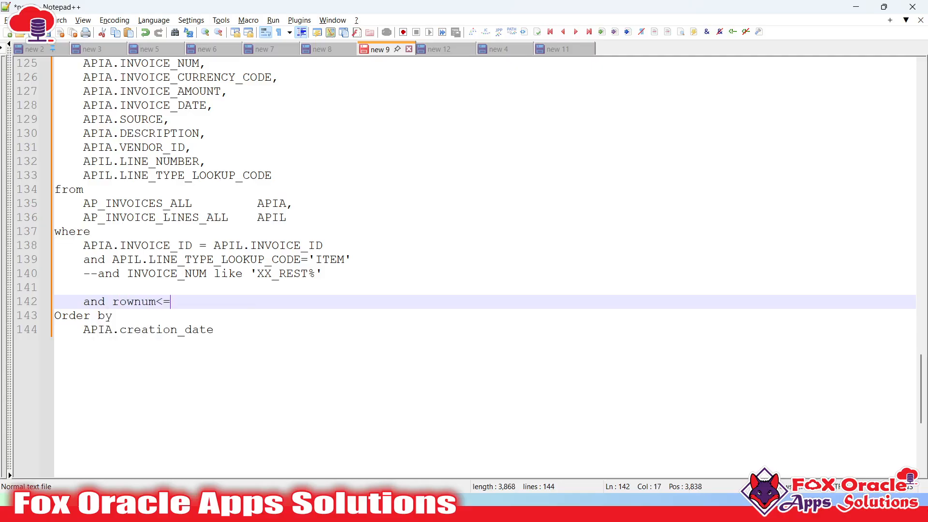
pyautogui.write(':p_noOfRow')
# - Wrap the :p_noOfRow parameter in an nvl function with 99 as its fallback value
pyautogui.click(170, 301)
pyautogui.write('nvl')
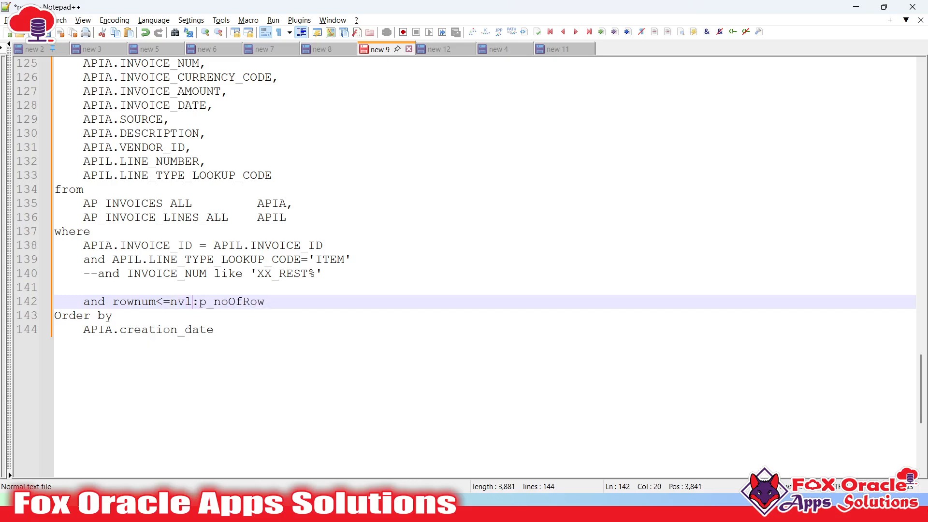
pyautogui.write('(')
pyautogui.keyDown('shift'); pyautogui.click(276, 304); pyautogui.keyUp('shift')
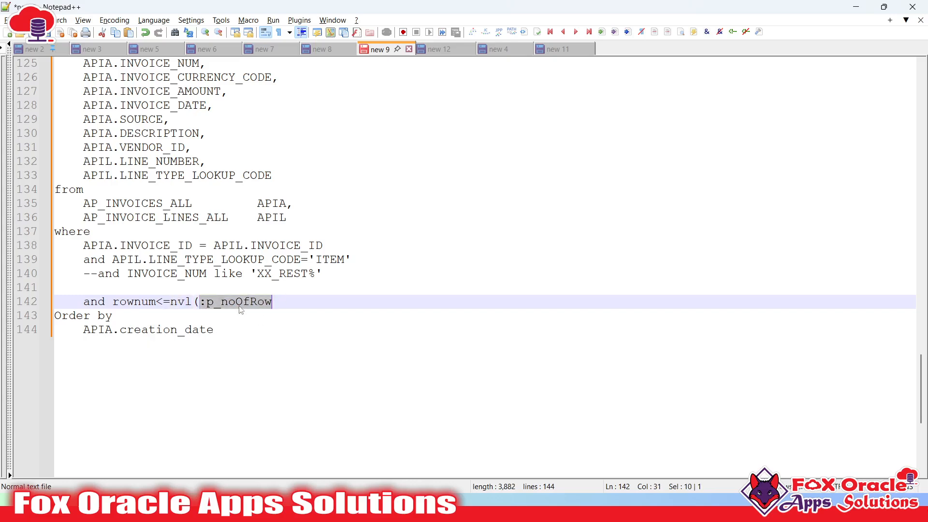
pyautogui.click(283, 304)
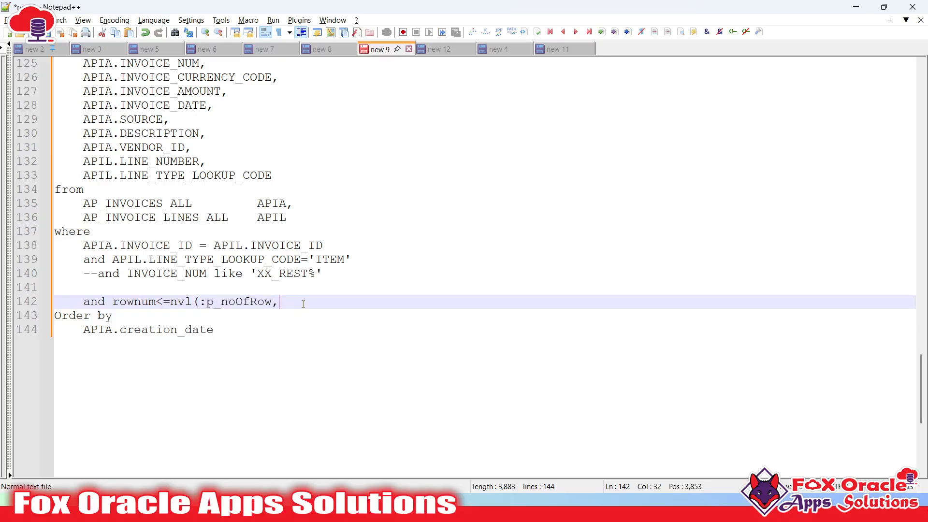
pyautogui.write('99')
pyautogui.press('BackSpace')
pyautogui.press('BackSpace')
pyautogui.press('BackSpace')
pyautogui.write('99)')
pyautogui.press('Left')
# - Examine the rownum condition's nvl expression, its :p_noOfRow parameter and the fallback value in the copied query
pyautogui.doubleClick(183, 302)
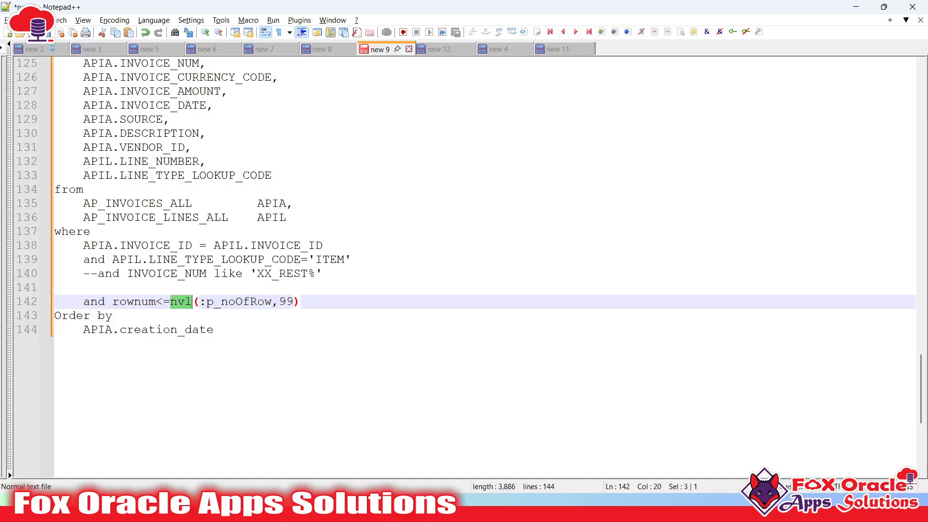
pyautogui.click(187, 302)
pyautogui.moveTo(200, 303); pyautogui.dragTo(272, 303)
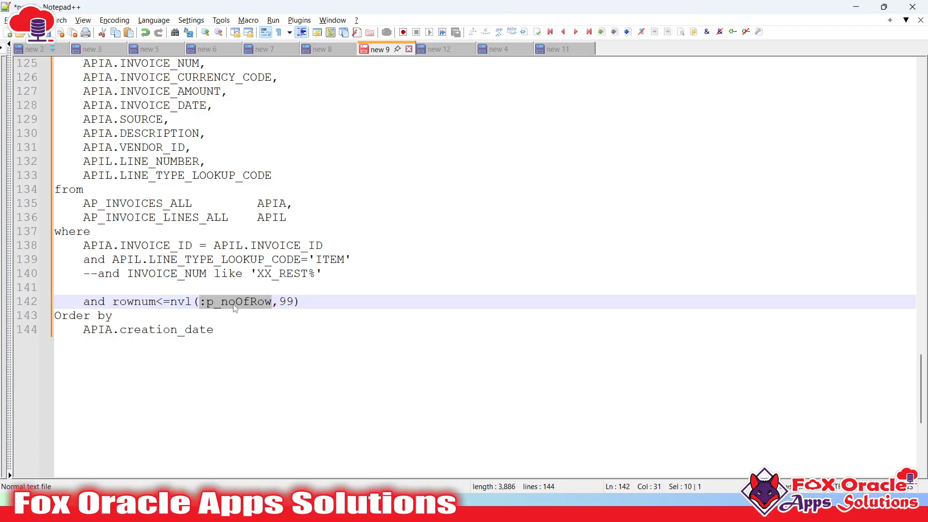
pyautogui.moveTo(201, 303); pyautogui.dragTo(272, 302)
pyautogui.doubleClick(286, 302)
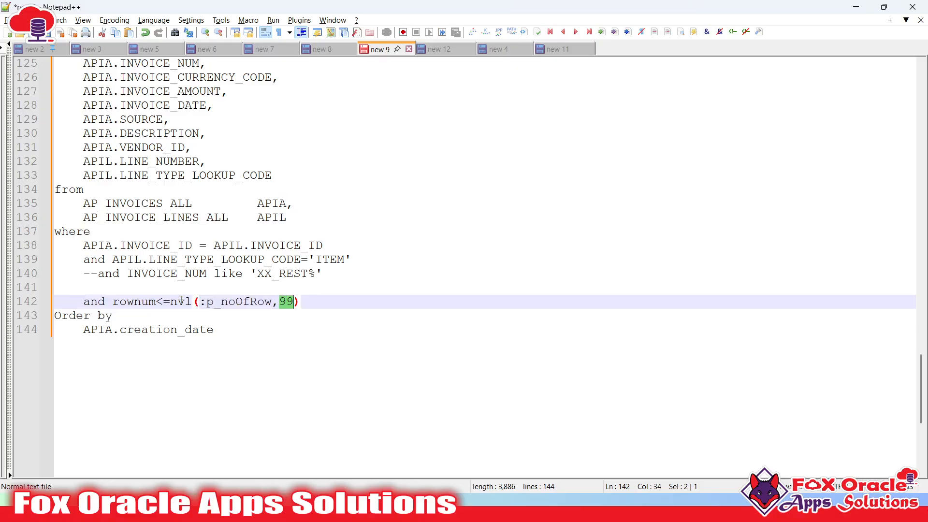
pyautogui.moveTo(177, 305); pyautogui.dragTo(273, 304)
pyautogui.click(296, 303)
pyautogui.moveTo(170, 303); pyautogui.dragTo(316, 306)
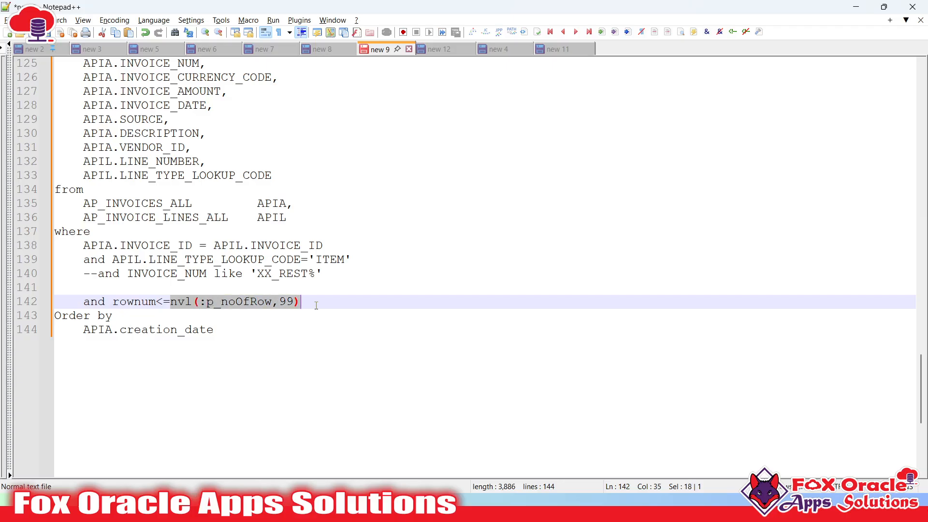
pyautogui.scroll(1, 210, 222)
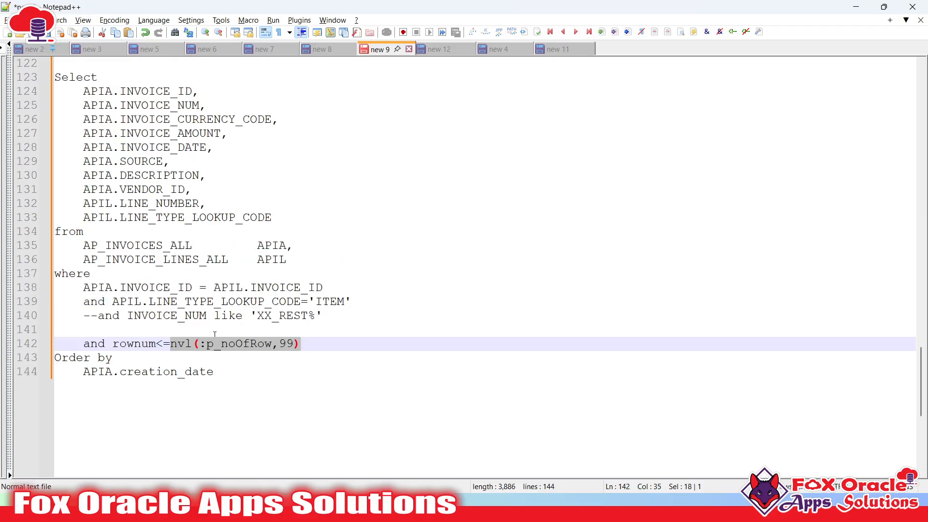
pyautogui.click(235, 344)
pyautogui.moveTo(171, 345); pyautogui.dragTo(301, 343)
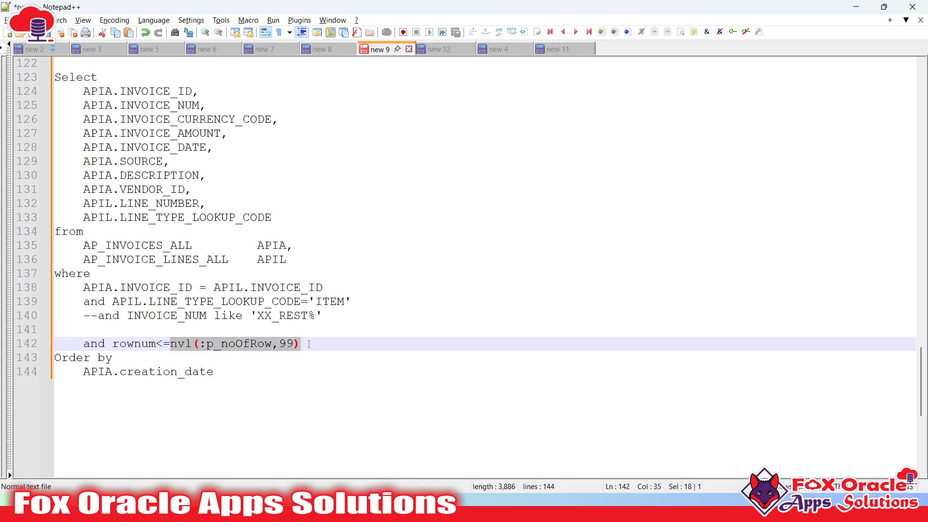
pyautogui.doubleClick(138, 344)
pyautogui.click(170, 344)
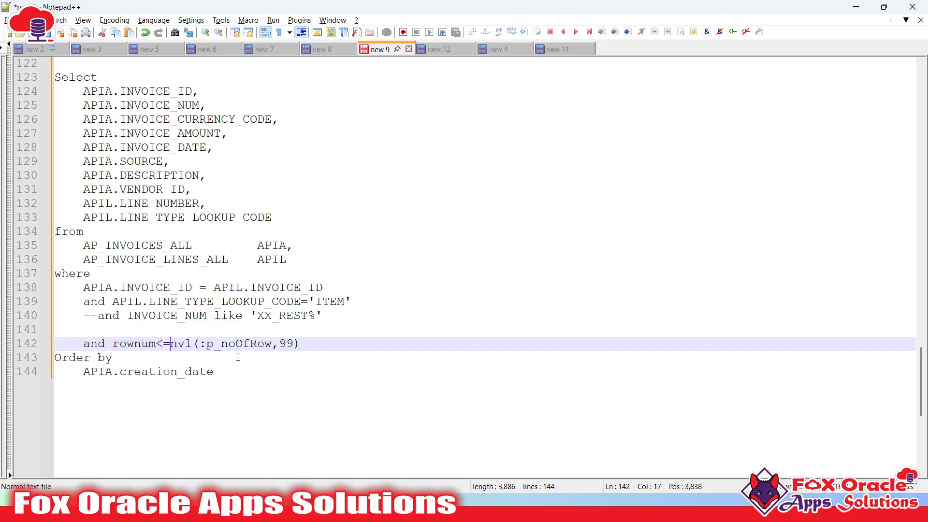
pyautogui.click(297, 344)
# - Replace the nvl fallback value 99 with rownum in the copied query's row limit condition
pyautogui.doubleClick(116, 345)
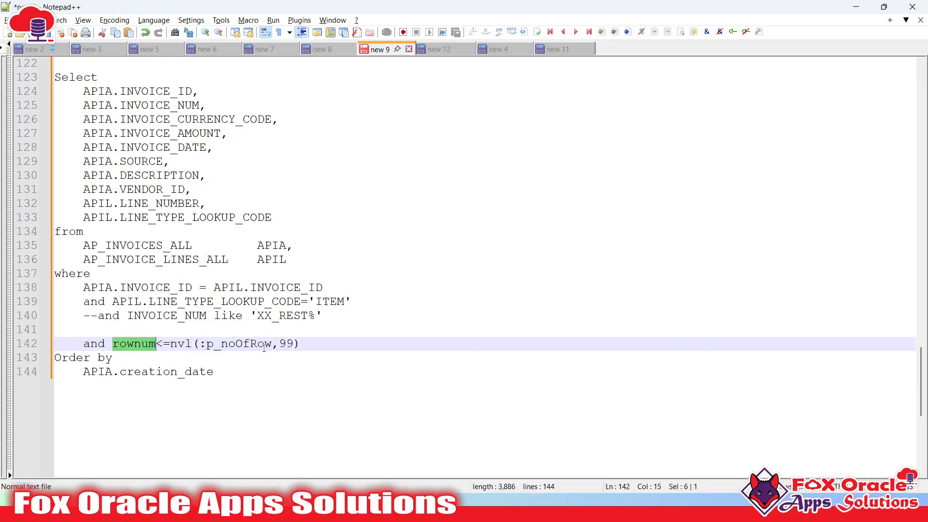
pyautogui.hotkey('ctrl', 'c')
pyautogui.doubleClick(287, 344)
pyautogui.hotkey('ctrl', 'v')
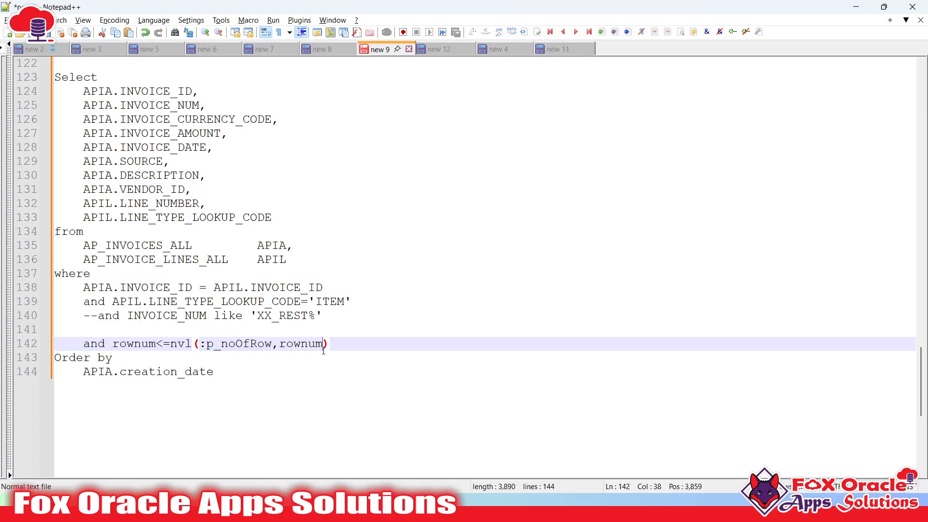
# - Review the finished condition "and rownum<=nvl(:p_noOfRow,rownum)" and its place in the copied invoice query
pyautogui.click(256, 345)
pyautogui.click(203, 344)
pyautogui.hotkey('shift', 'Right')
pyautogui.hotkey('shift', 'Right')
pyautogui.hotkey('shift', 'Right')
pyautogui.hotkey('shift', 'Right')
pyautogui.hotkey('shift', 'Right')
pyautogui.hotkey('shift', 'Right')
pyautogui.hotkey('shift', 'Right')
pyautogui.hotkey('shift', 'Right')
pyautogui.hotkey('shift', 'Right')
pyautogui.hotkey('shift', 'Right')
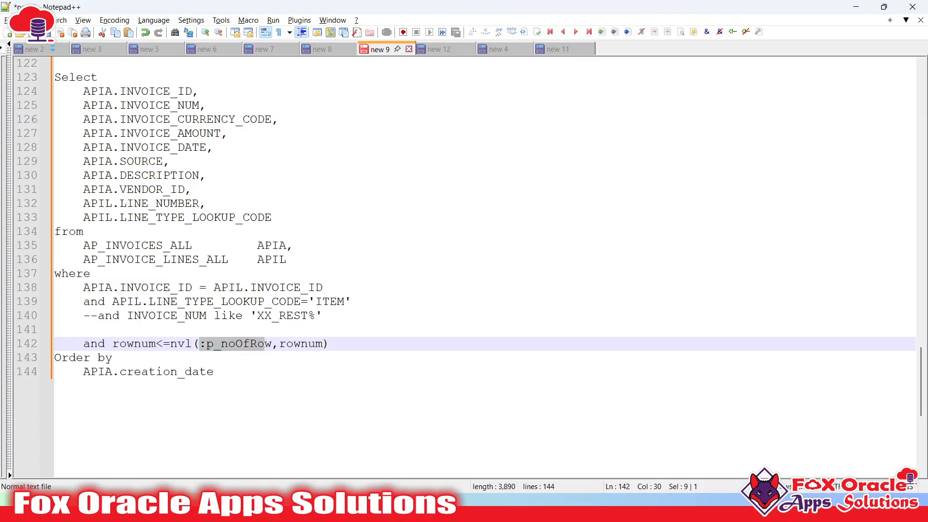
pyautogui.click(141, 344)
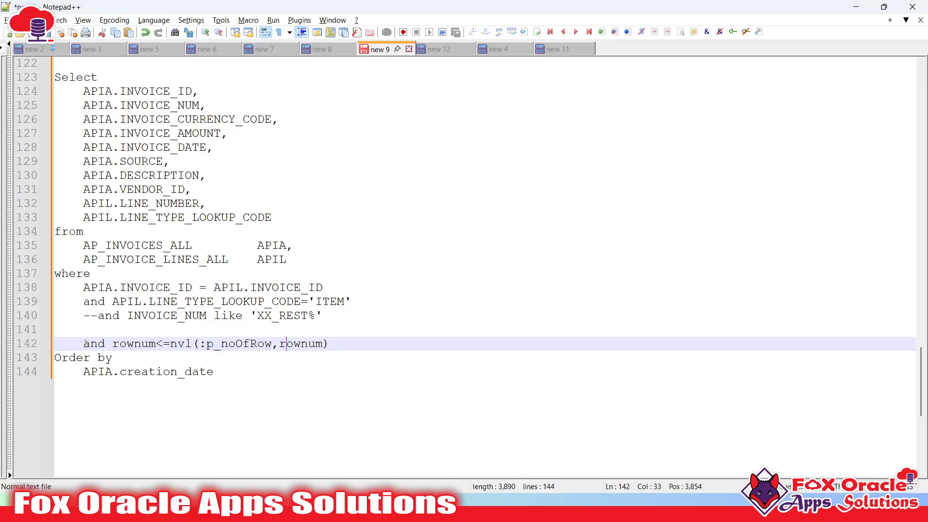
pyautogui.moveTo(84, 344); pyautogui.dragTo(349, 344)
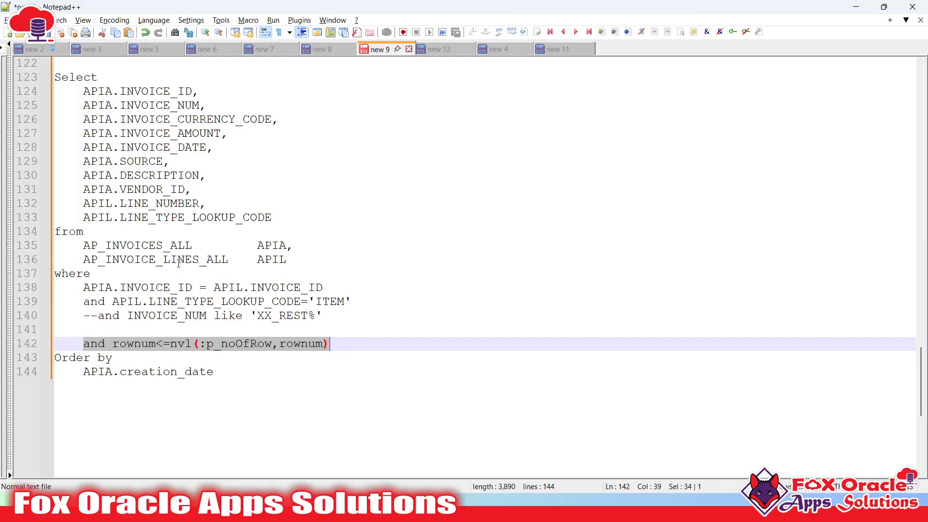
pyautogui.click(107, 151)
pyautogui.click(242, 441)
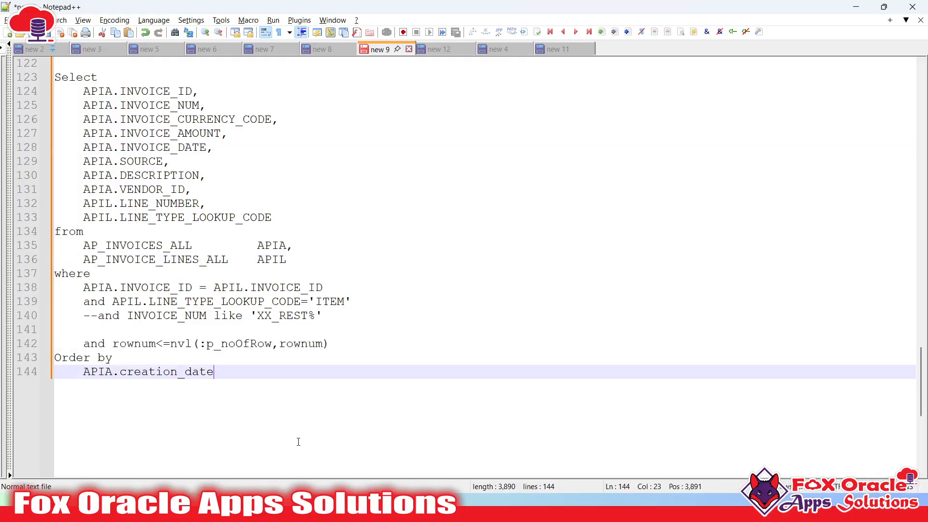
pyautogui.press('Up')
pyautogui.press('Up')
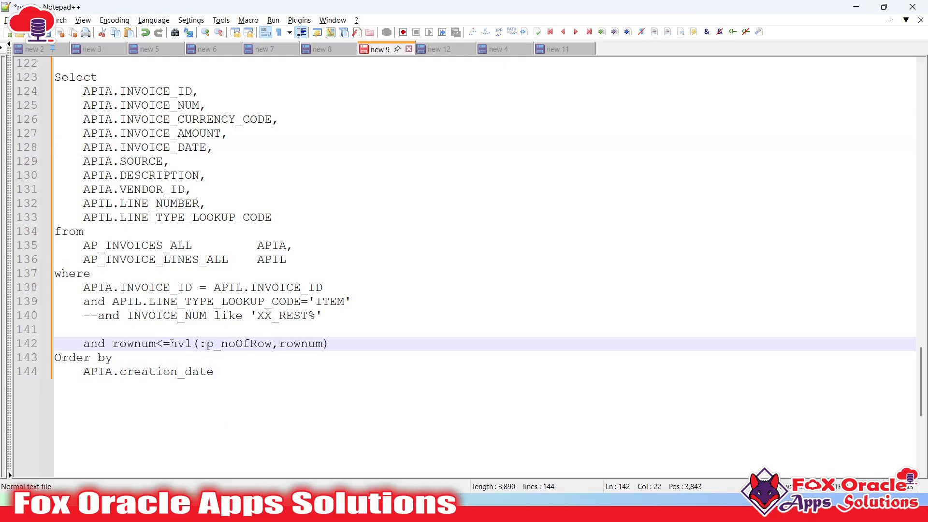
pyautogui.moveTo(172, 343); pyautogui.dragTo(350, 339)
pyautogui.click(303, 366)
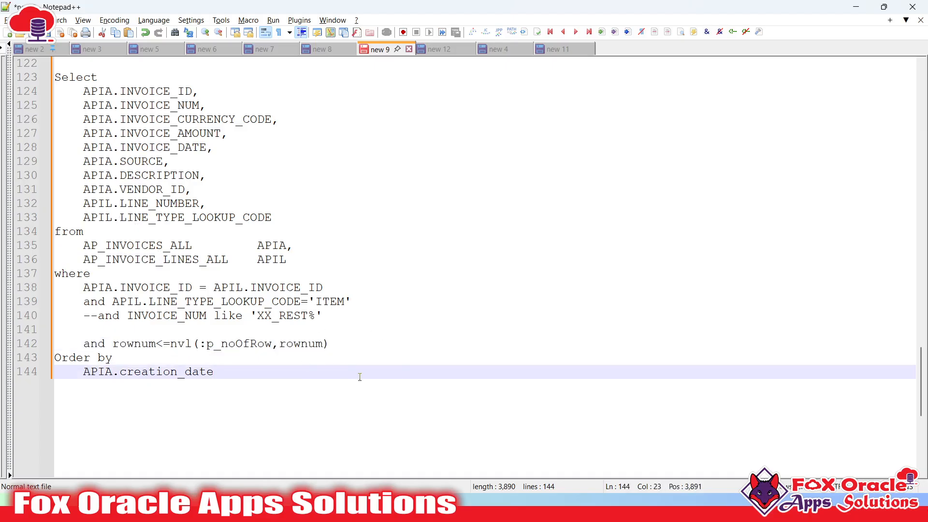
# - Switch to SoapUI to view the runReport request containing the p_NoOfRecords parameter
pyautogui.hotkey('alt', 'Tab')
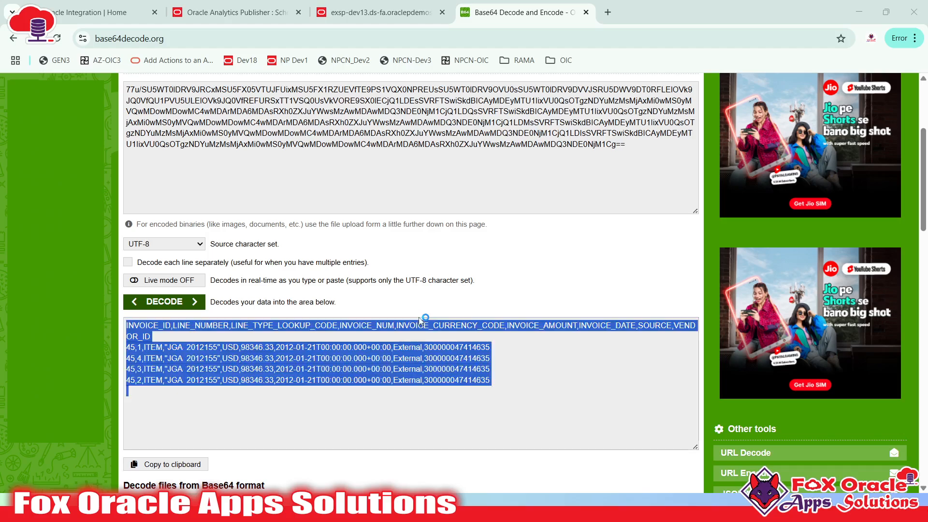
pyautogui.hotkey('alt', 'Tab')
pyautogui.hotkey('alt', 'Tab')
pyautogui.hotkey('alt', 'Tab')
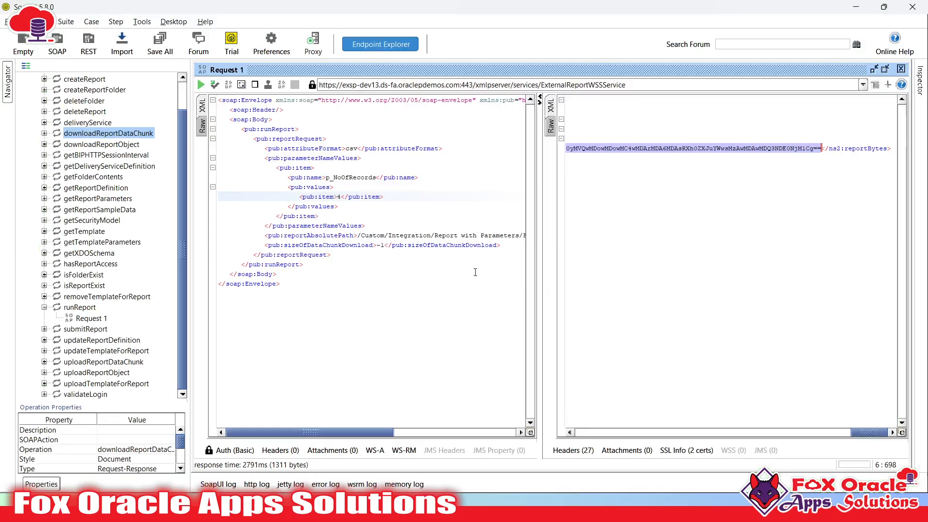
# - Switch to Notepad++ and examine the :p_noOfRow parameter in the copied query's rownum condition
pyautogui.click(334, 274)
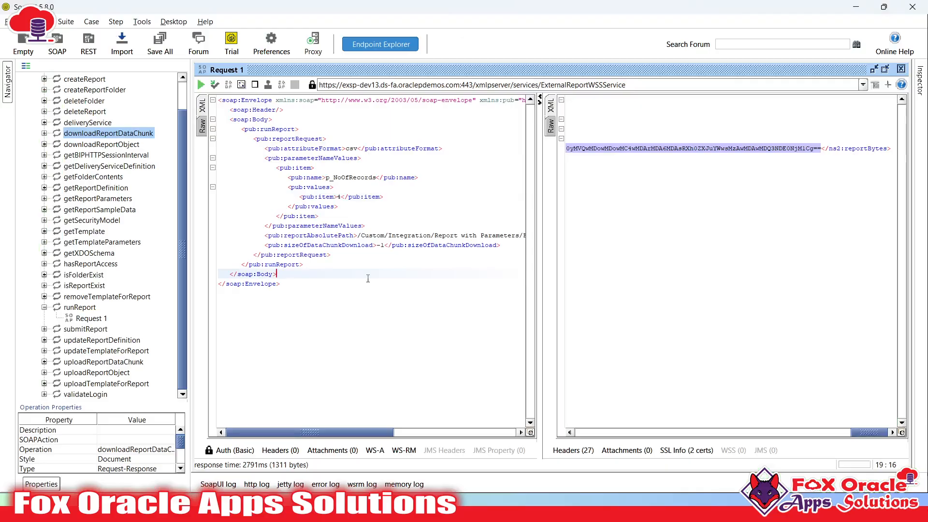
pyautogui.click(344, 299)
pyautogui.hotkey('alt', 'Tab')
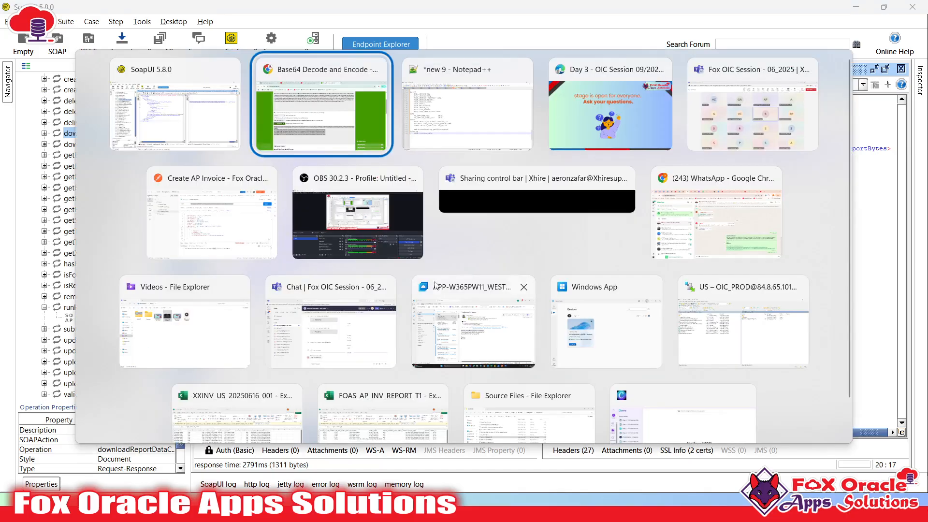
pyautogui.press('Tab')
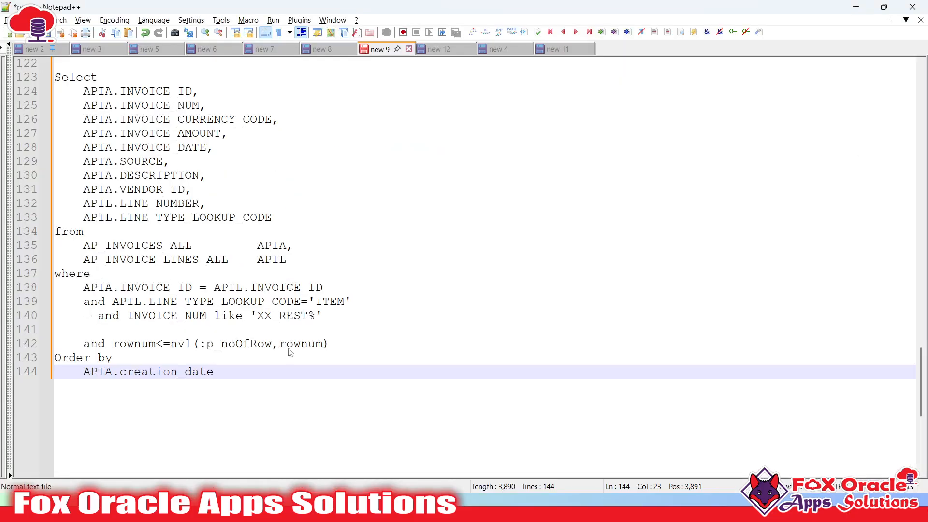
pyautogui.click(289, 347)
pyautogui.click(259, 356)
pyautogui.doubleClick(249, 344)
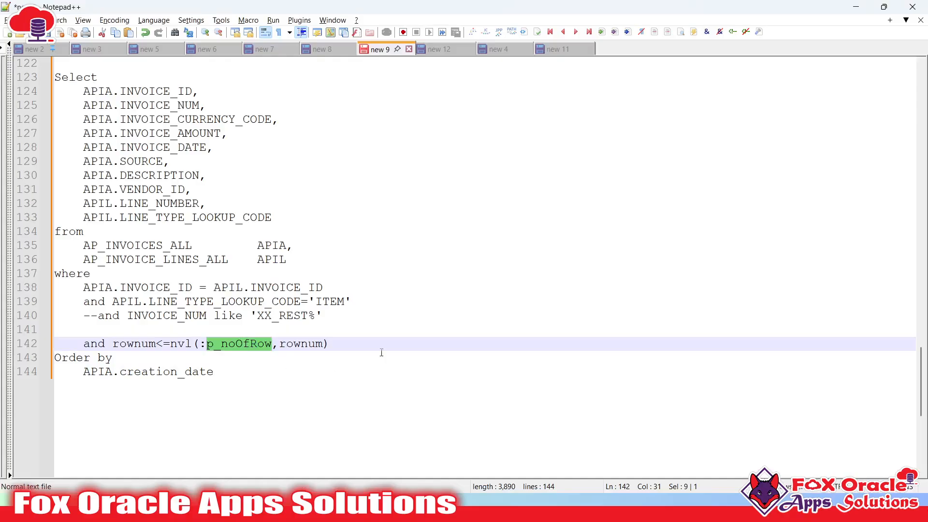
# - Switch back to SoapUI and examine the p_NoOfRecords parameter name in the runReport request
pyautogui.hotkey('alt', 'Tab')
pyautogui.press('Tab')
pyautogui.press('Tab')
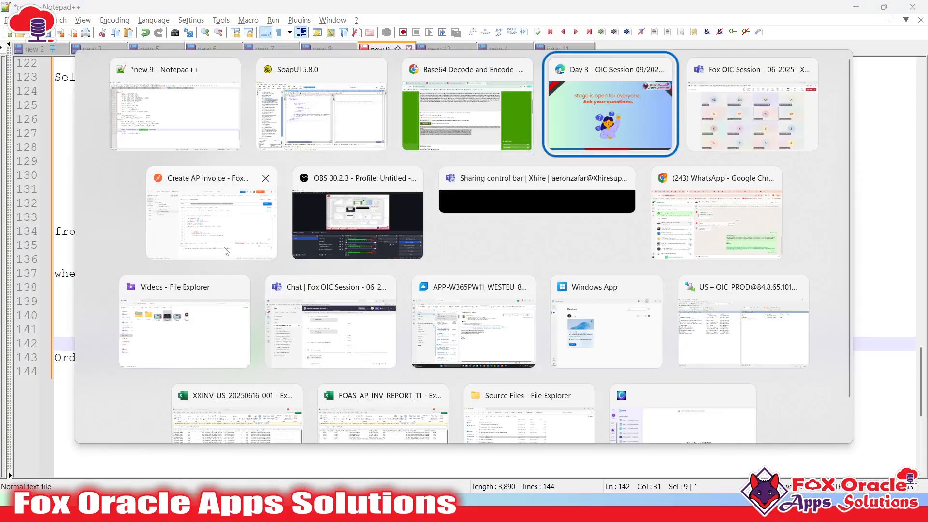
pyautogui.click(350, 119)
pyautogui.moveTo(334, 178); pyautogui.dragTo(376, 177)
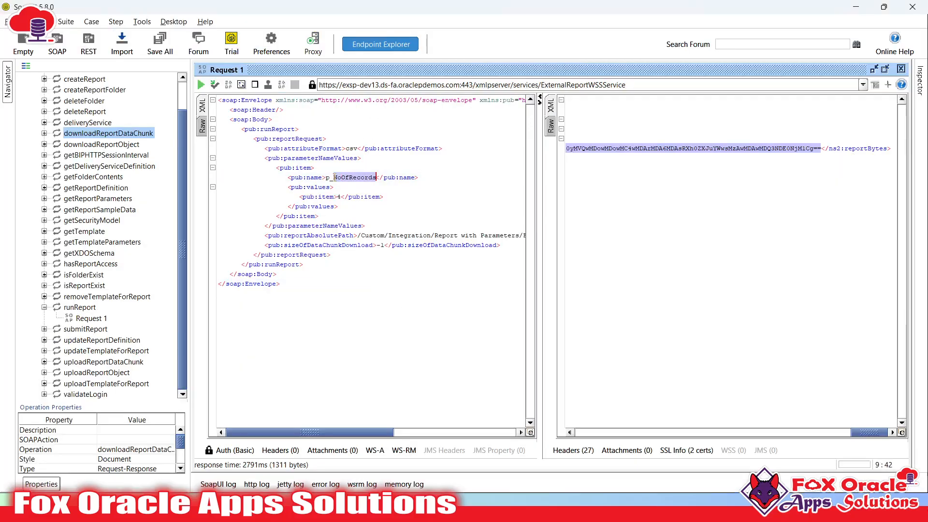
pyautogui.click(339, 179)
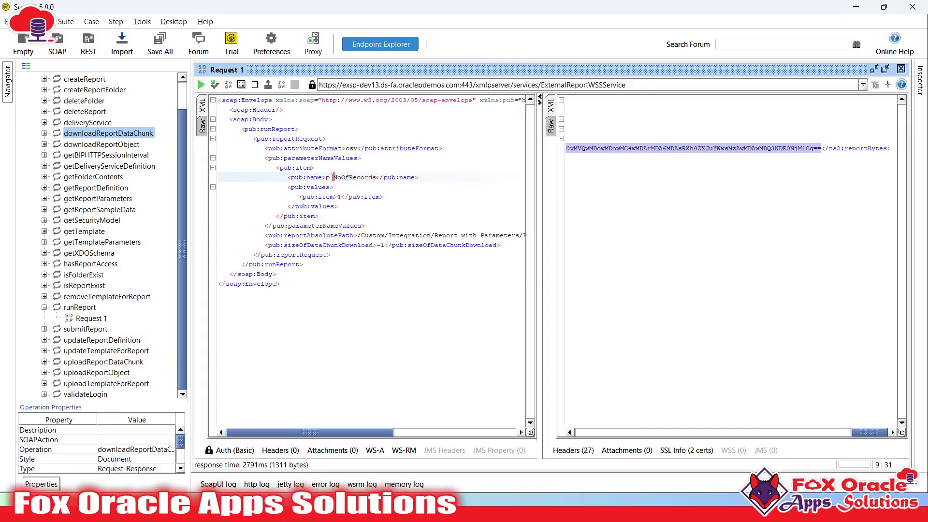
pyautogui.doubleClick(356, 177)
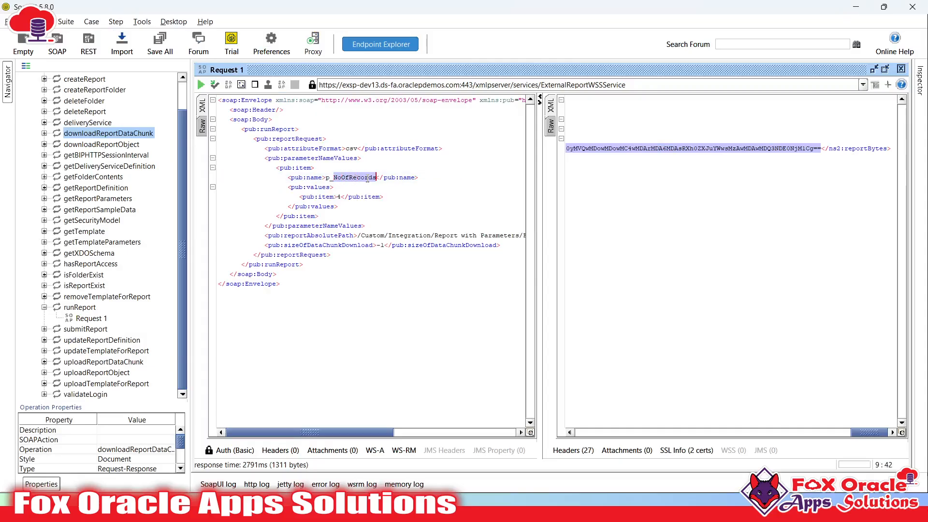
# - Change the parameter name to p_NoOfRecordS in the runReport request, run it, and show the XML response
pyautogui.click(376, 178)
pyautogui.click(388, 245)
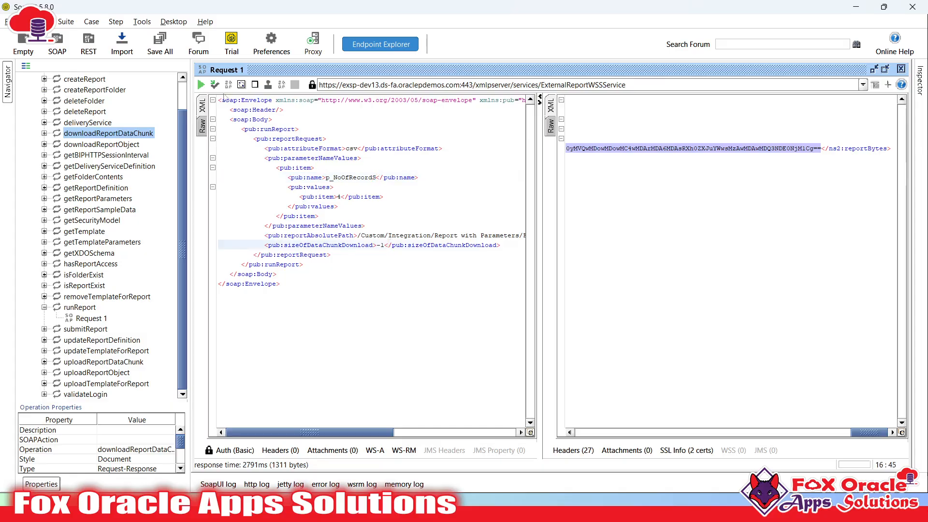
pyautogui.click(201, 85)
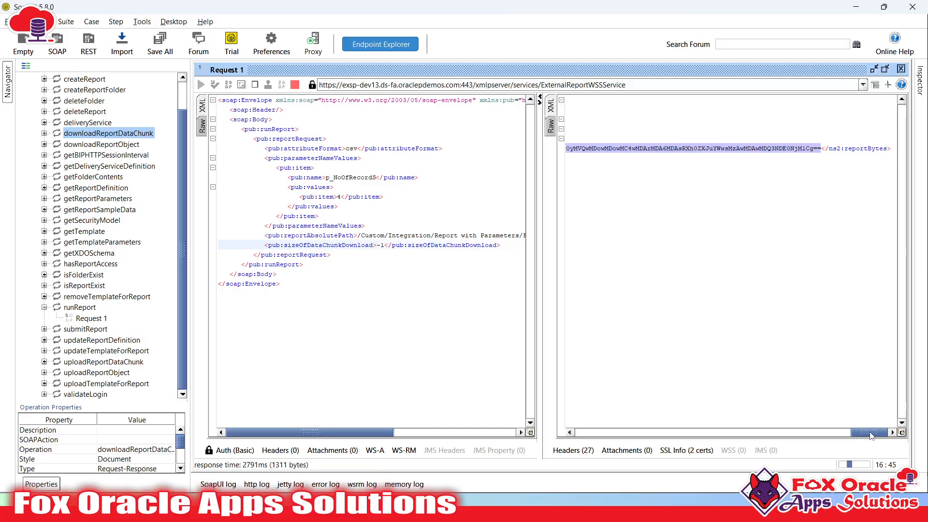
pyautogui.moveTo(872, 433); pyautogui.dragTo(597, 434)
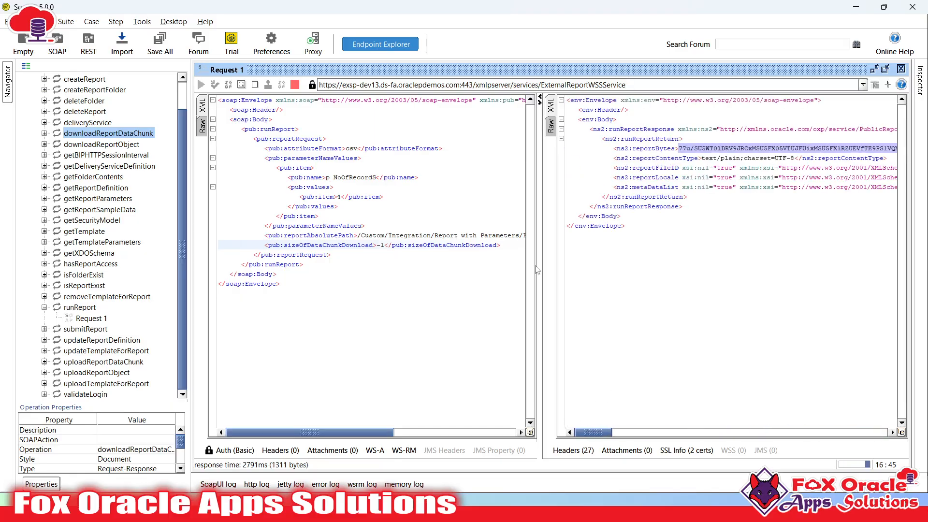
pyautogui.click(551, 105)
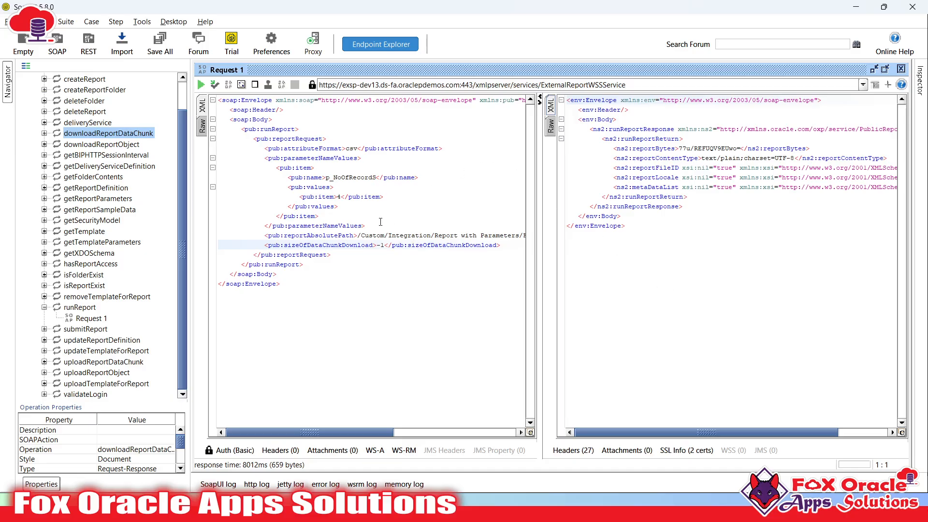
# - Compare the p_NoOfRecordS parameter name in the request with the reportBytes element of the response
pyautogui.doubleClick(356, 179)
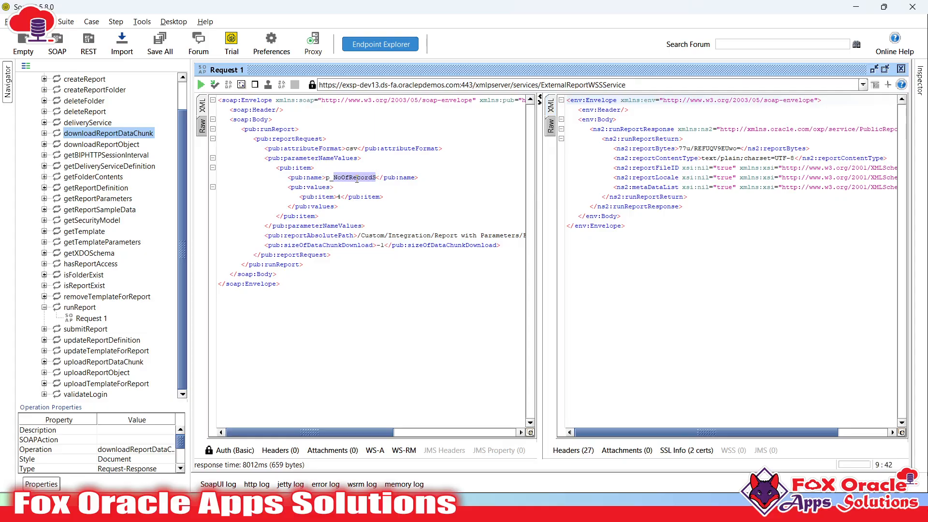
pyautogui.click(344, 177)
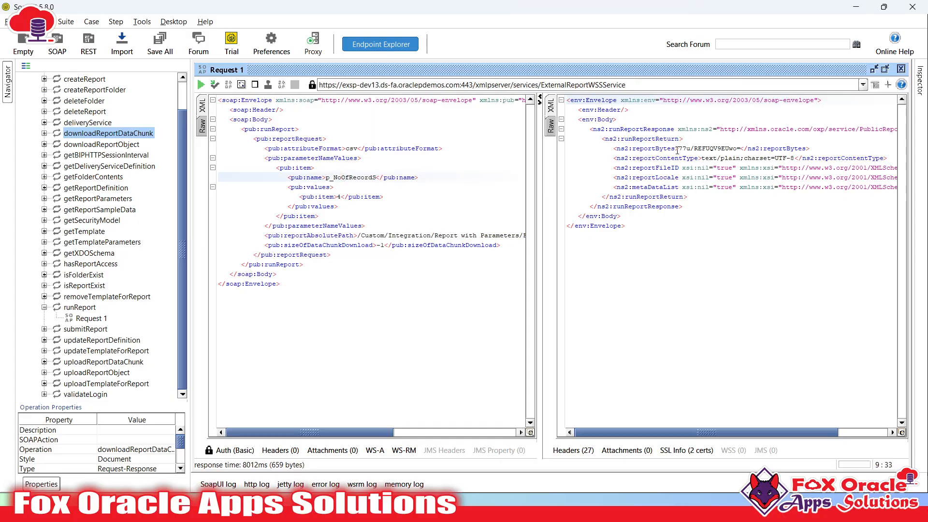
pyautogui.moveTo(678, 149); pyautogui.dragTo(747, 149)
pyautogui.click(747, 149)
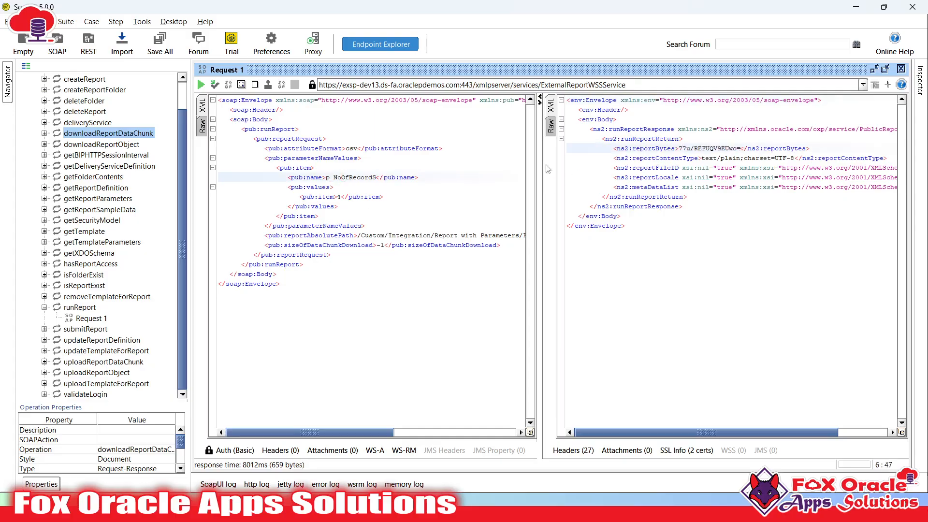
pyautogui.click(408, 236)
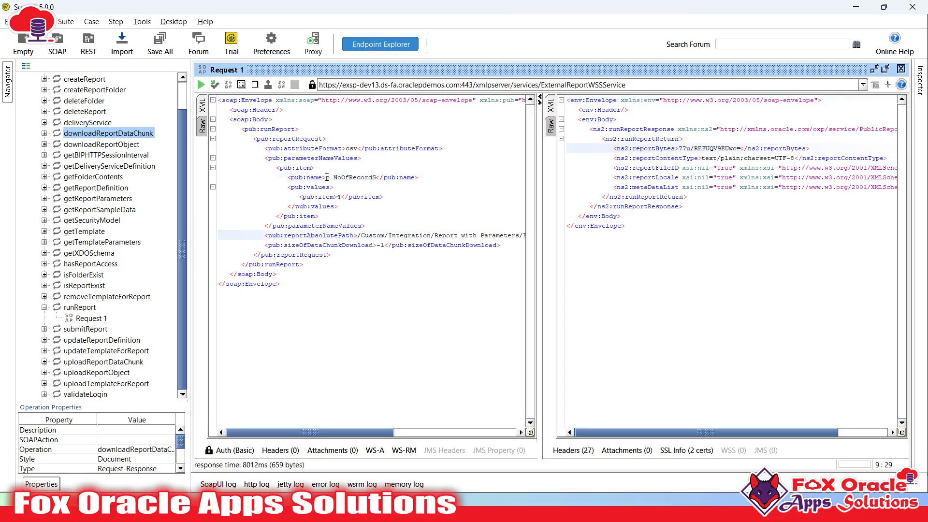
pyautogui.moveTo(326, 178); pyautogui.dragTo(378, 177)
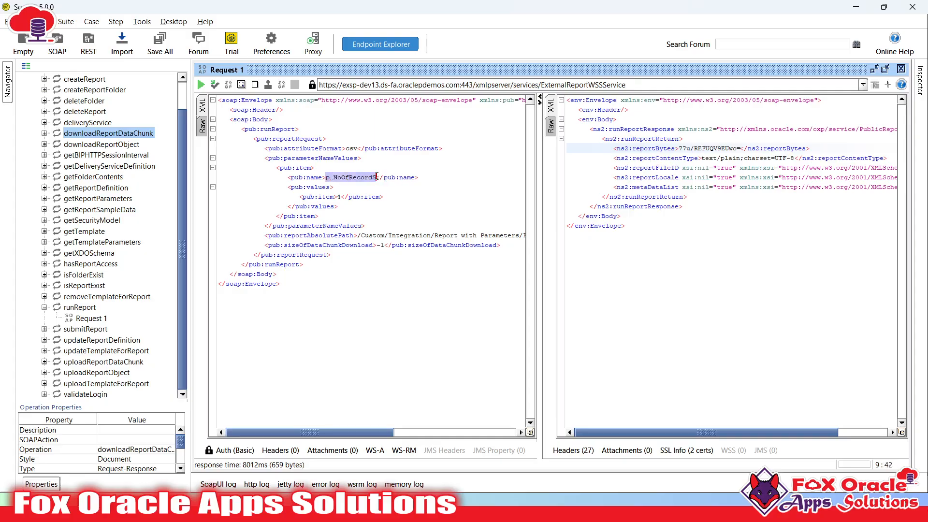
pyautogui.click(375, 177)
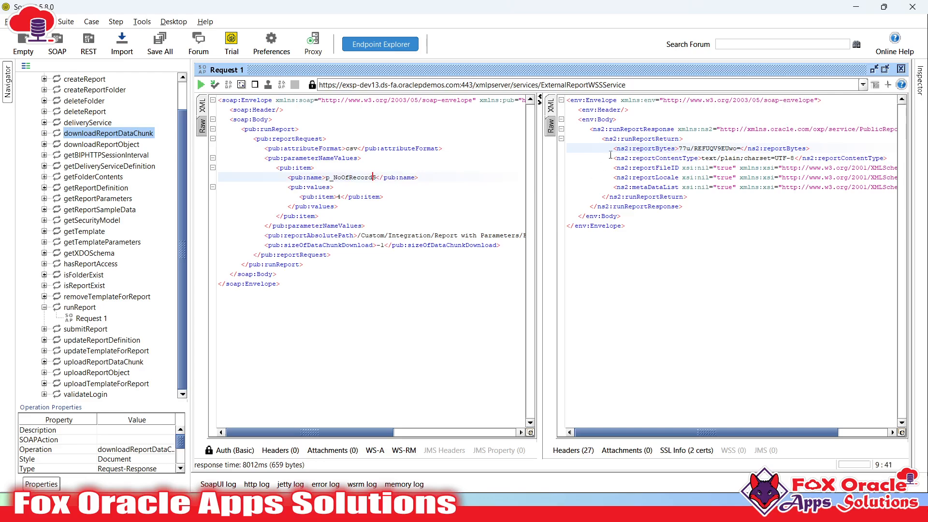
pyautogui.moveTo(612, 149); pyautogui.dragTo(704, 181)
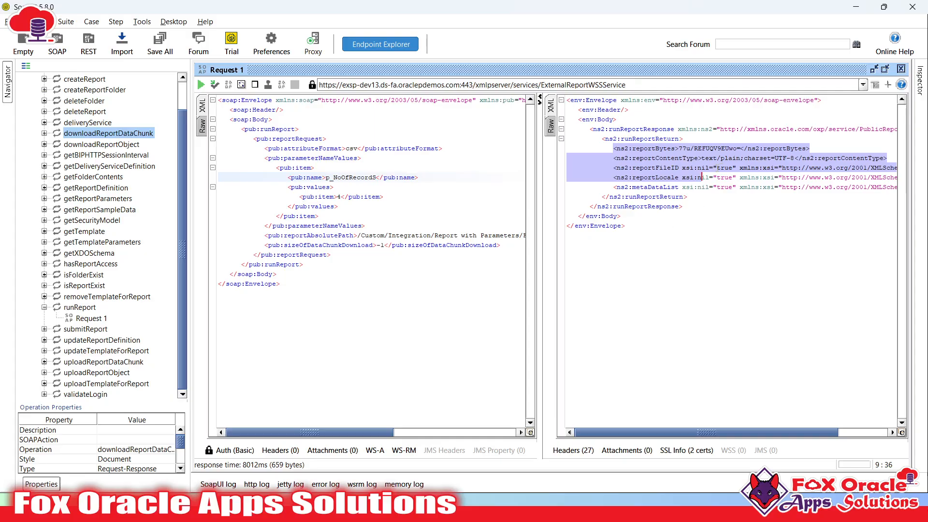
pyautogui.click(723, 149)
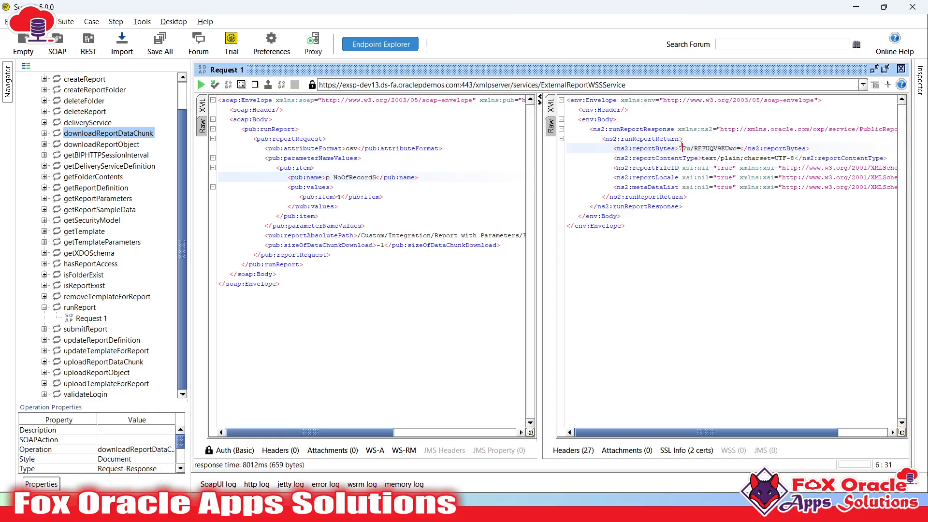
# - Copy the reportBytes value from the response and replace the encoded text on the Base64 Decode page in Chrome with it
pyautogui.moveTo(682, 147); pyautogui.dragTo(740, 148)
pyautogui.click(740, 147)
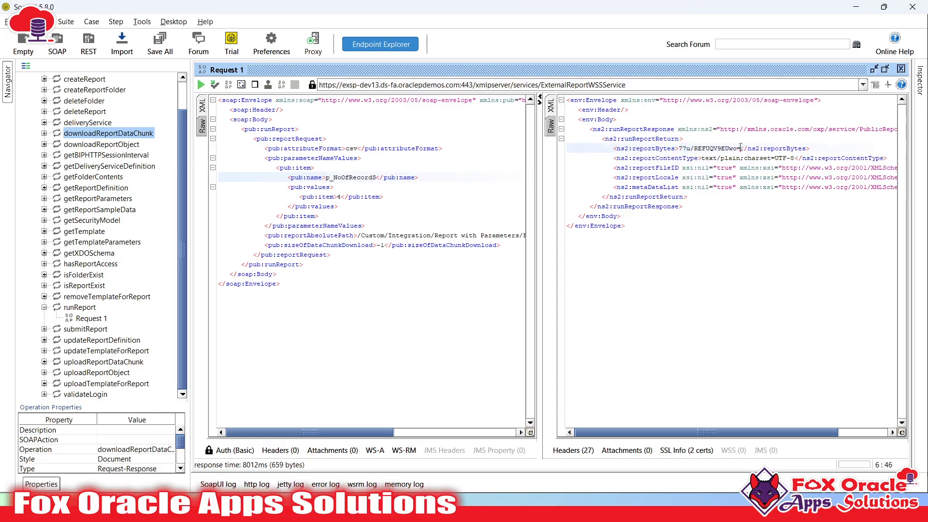
pyautogui.keyDown('shift'); pyautogui.click(679, 149); pyautogui.keyUp('shift')
pyautogui.hotkey('ctrl', 'c')
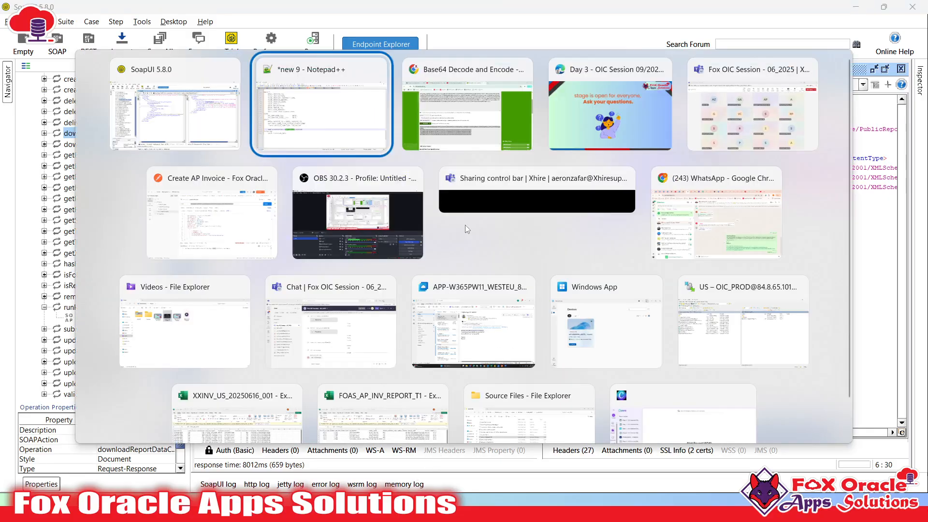
pyautogui.hotkey('alt', 'Tab')
pyautogui.press('Tab')
pyautogui.click(479, 143)
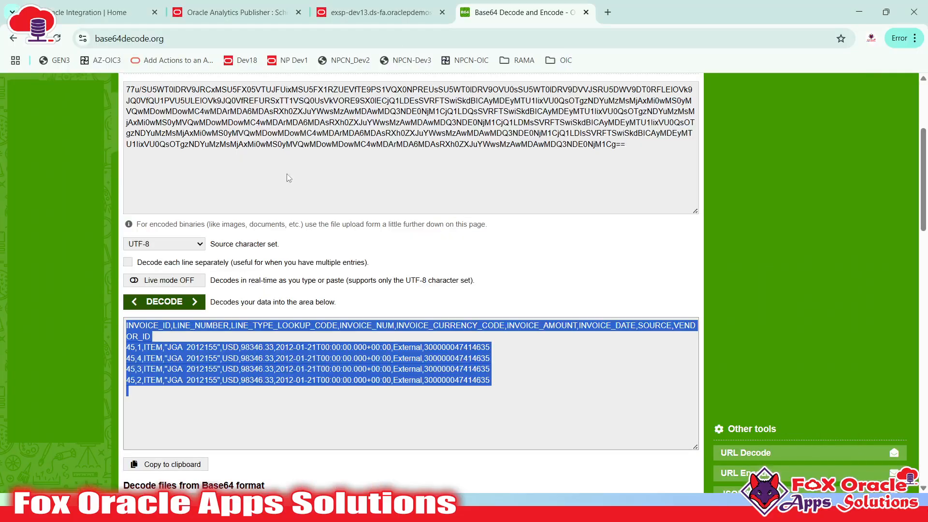
pyautogui.scroll(4, 290, 177)
pyautogui.hotkey('ctrl', 'a')
pyautogui.hotkey('ctrl', 'v')
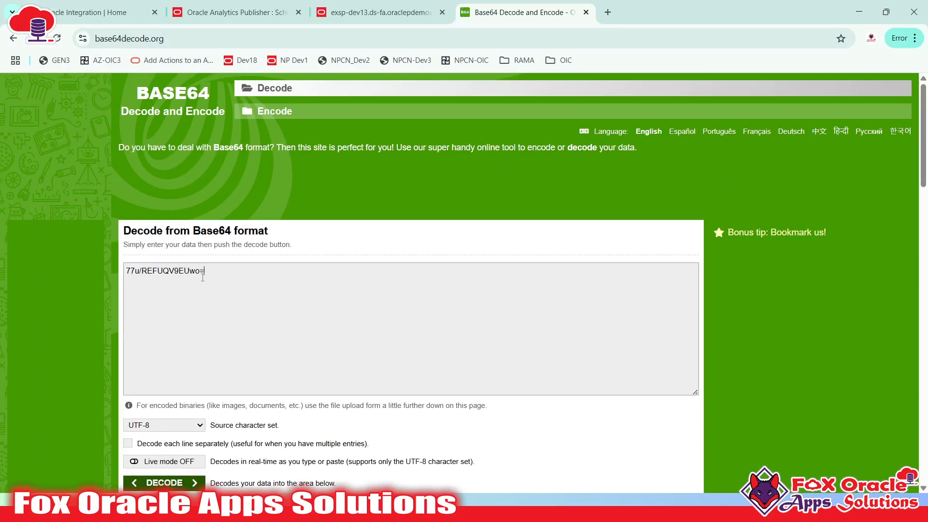
# - Decode the pasted Base64 value and review the decoded output alongside the encoded string
pyautogui.scroll(-6, 244, 178)
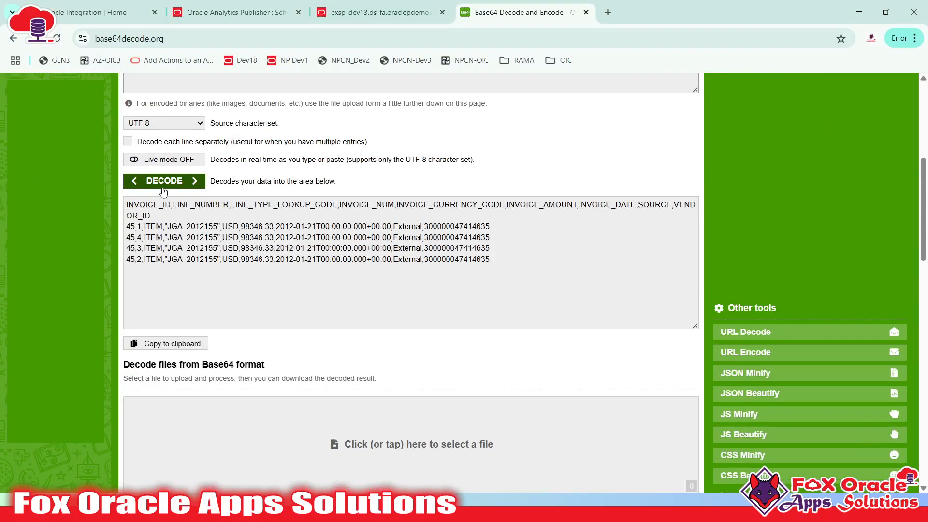
pyautogui.scroll(6, 167, 193)
pyautogui.click(164, 482)
pyautogui.scroll(-5, 203, 325)
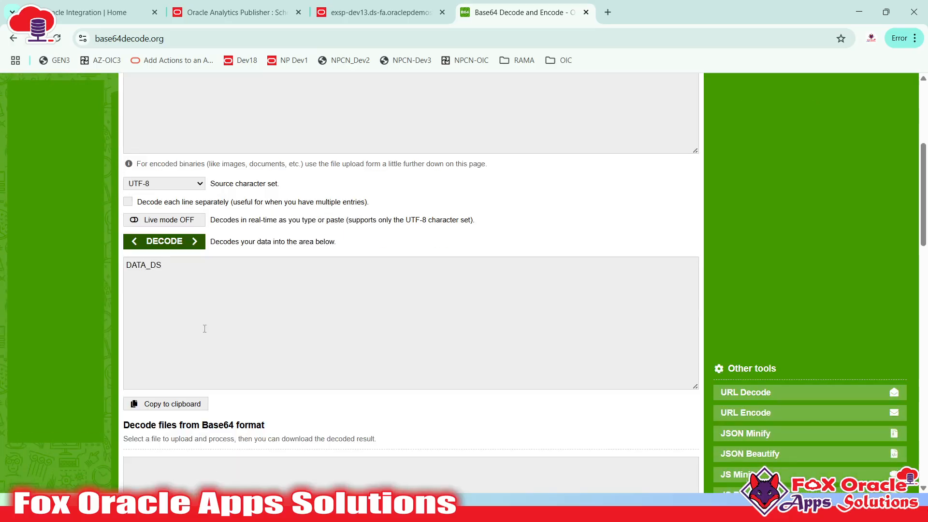
pyautogui.moveTo(182, 269); pyautogui.dragTo(96, 264)
pyautogui.click(182, 310)
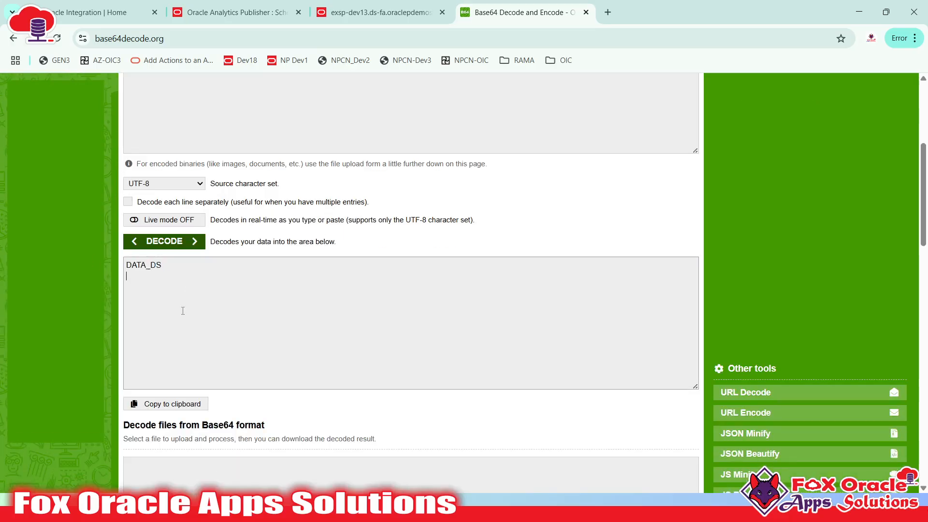
pyautogui.scroll(3, 187, 310)
pyautogui.scroll(2, 217, 280)
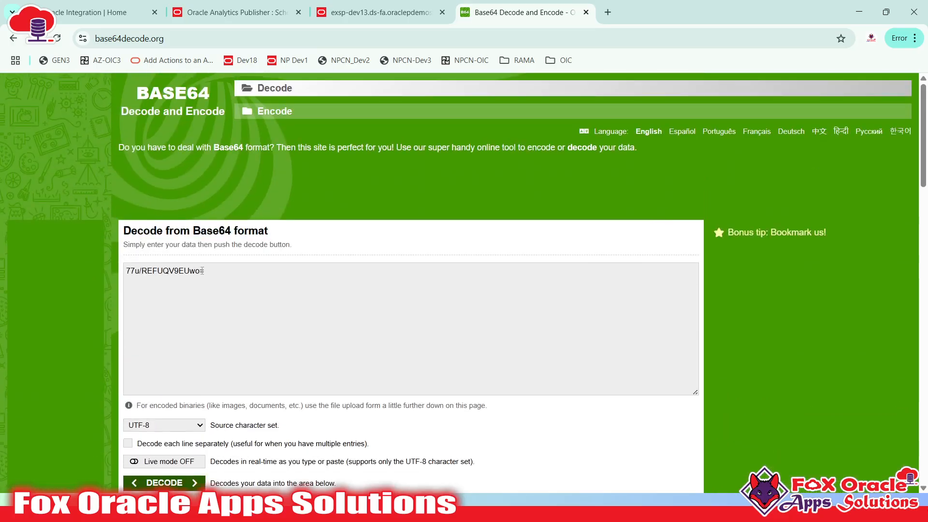
pyautogui.moveTo(221, 266); pyautogui.dragTo(9, 257)
pyautogui.click(128, 270)
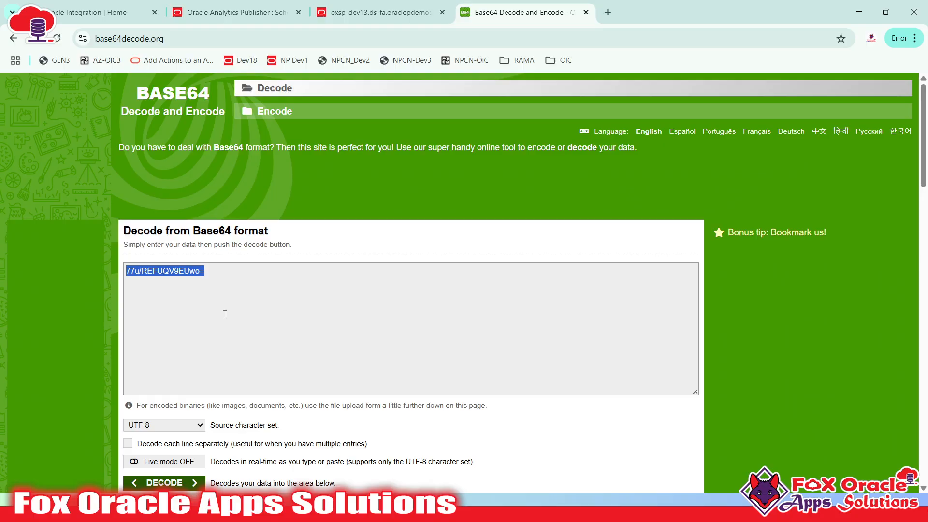
pyautogui.click(226, 313)
pyautogui.scroll(-1, 236, 309)
# - Switch to SoapUI, restore the parameter name to p_NoOfRecords, and run the runReport request again
pyautogui.hotkey('alt', 'Tab')
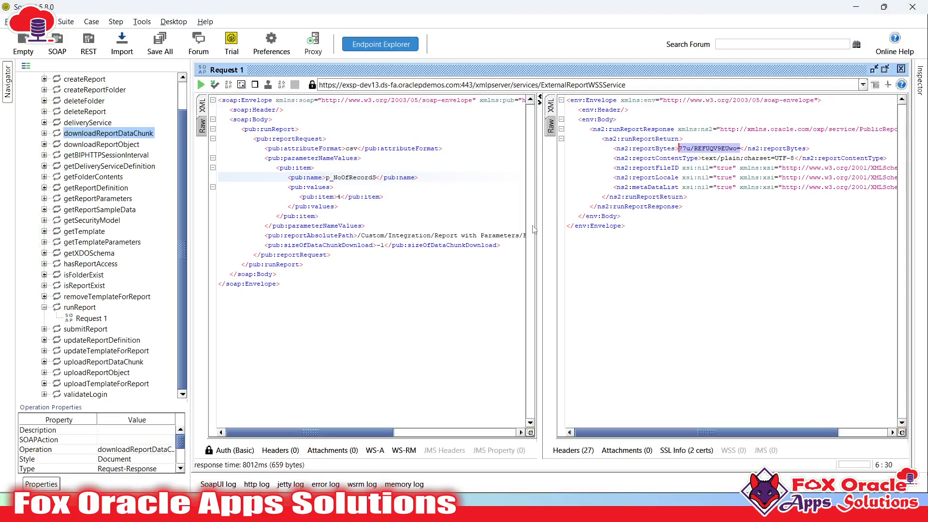
pyautogui.moveTo(539, 228); pyautogui.dragTo(662, 228)
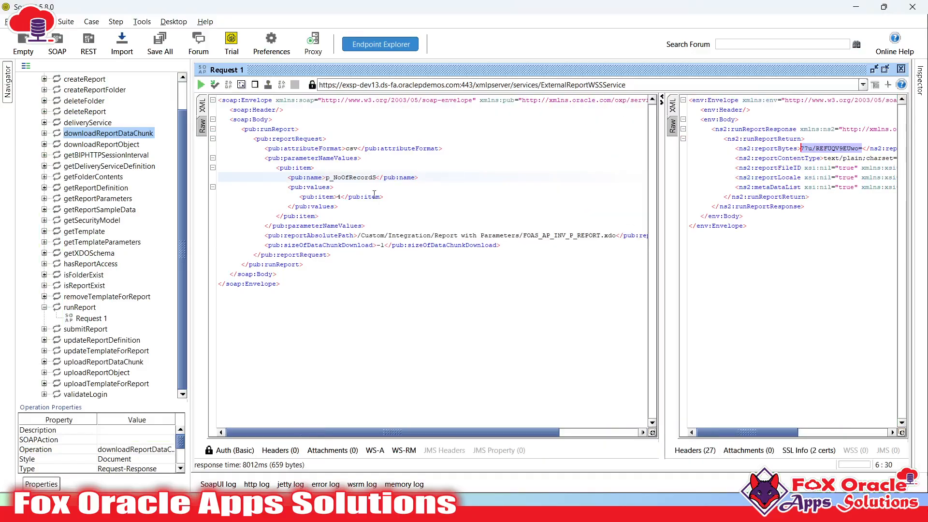
pyautogui.press('BackSpace')
pyautogui.write('s')
pyautogui.click(201, 84)
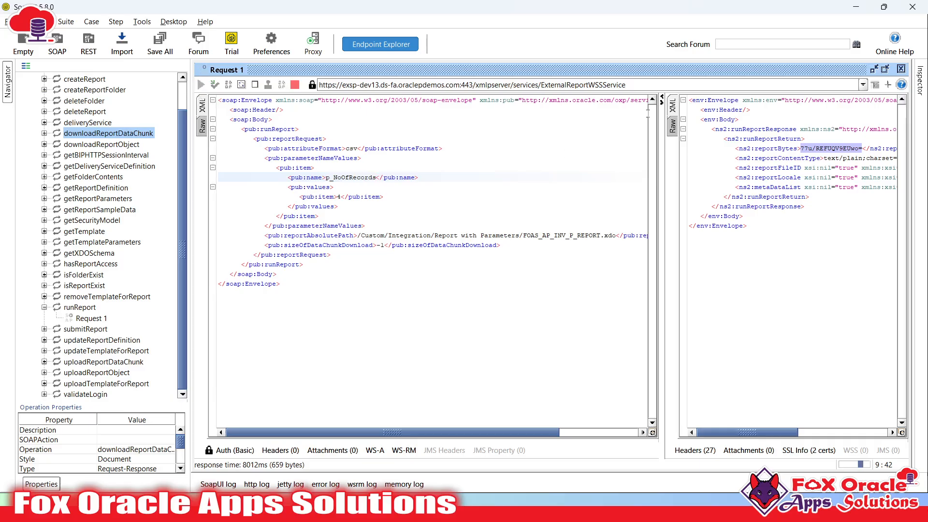
# - Widen the XML response area and examine the reportBytes value returned by the corrected request
pyautogui.click(673, 106)
pyautogui.click(867, 148)
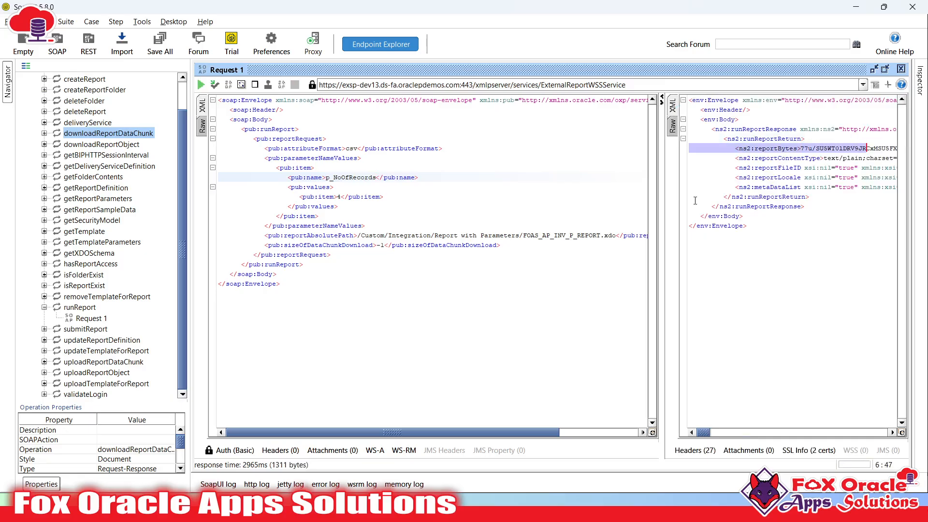
pyautogui.moveTo(661, 211); pyautogui.dragTo(444, 211)
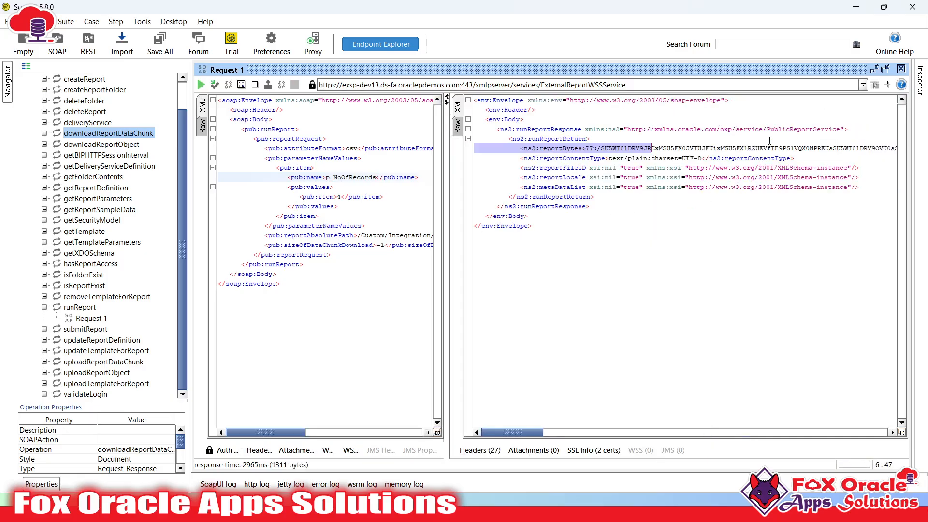
pyautogui.moveTo(774, 149); pyautogui.dragTo(868, 148)
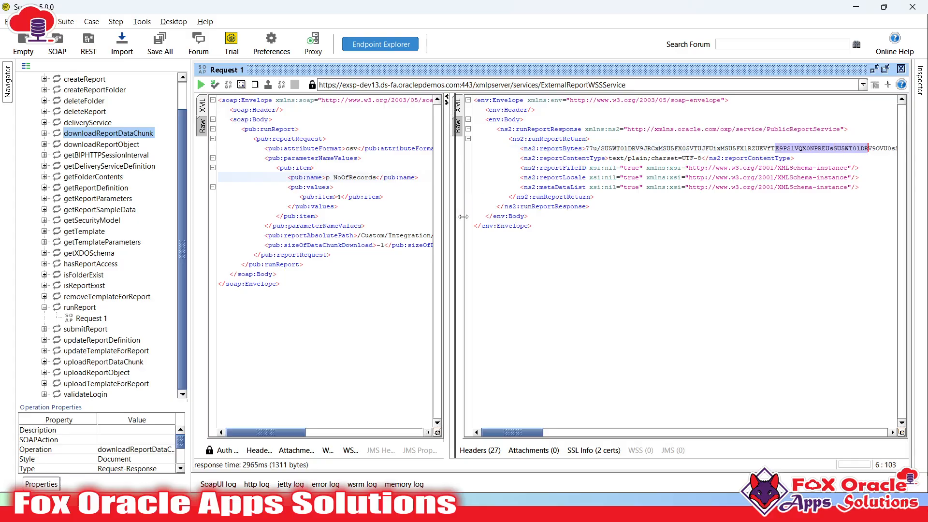
# - Widen the request area, add an extra space after "Report" in the reportAbsolutePath value, and run the runReport request again
pyautogui.moveTo(463, 216); pyautogui.dragTo(623, 216)
pyautogui.click(461, 236)
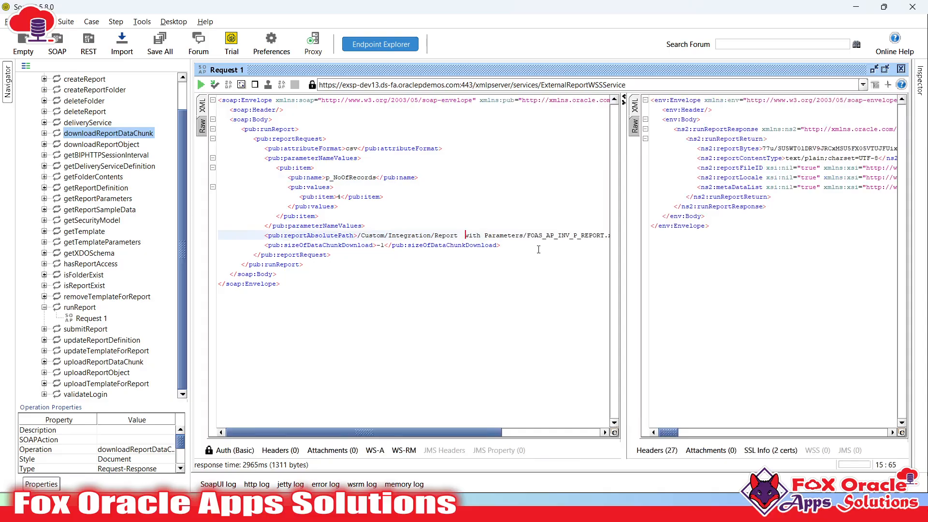
pyautogui.doubleClick(461, 236)
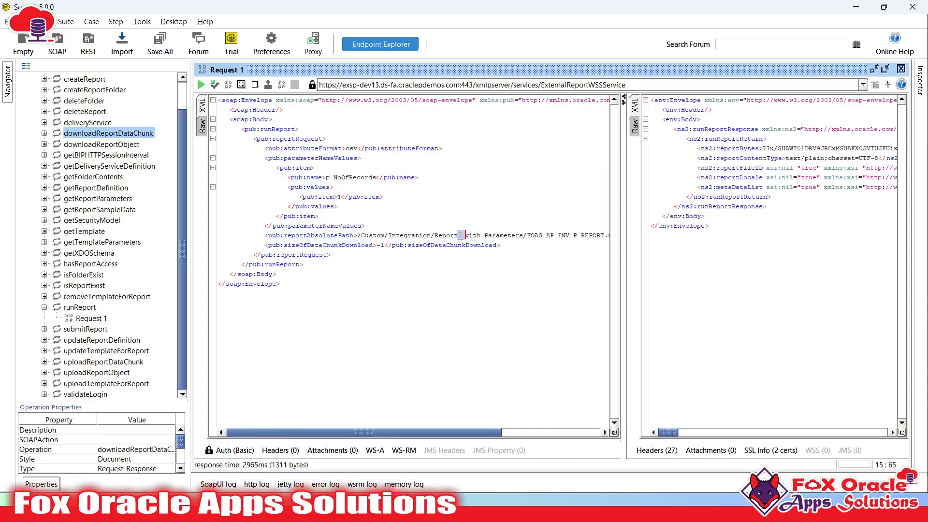
pyautogui.moveTo(358, 235); pyautogui.dragTo(584, 235)
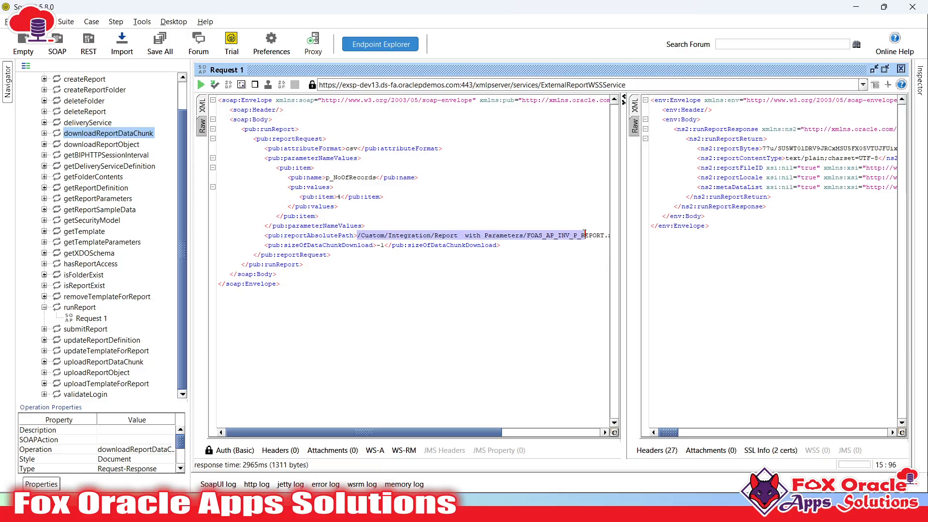
pyautogui.click(200, 85)
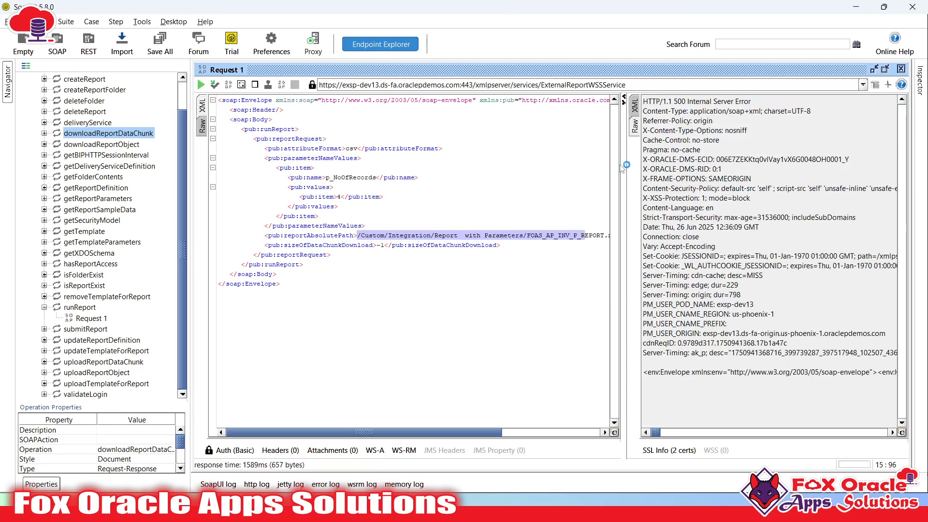
# - Display the fault response as XML in a wider response area and copy the entire envelope
pyautogui.moveTo(622, 165); pyautogui.dragTo(573, 162)
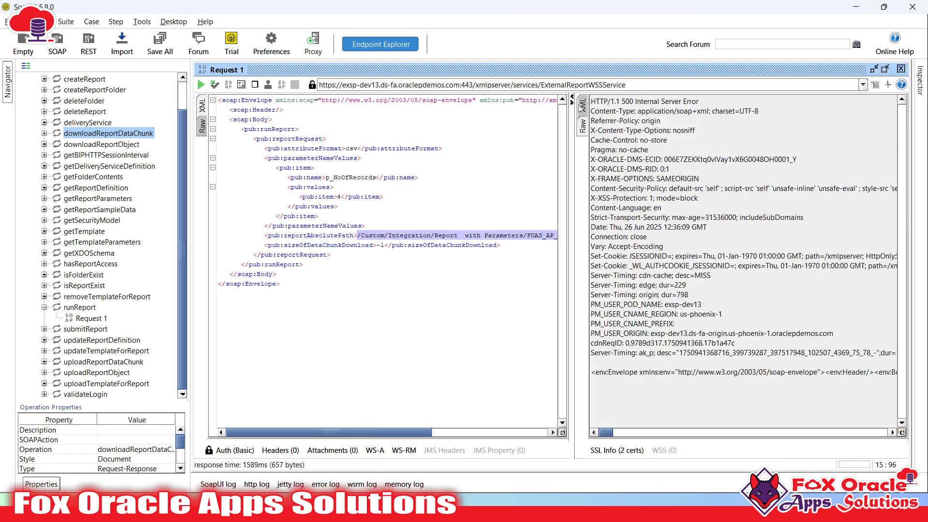
pyautogui.click(583, 105)
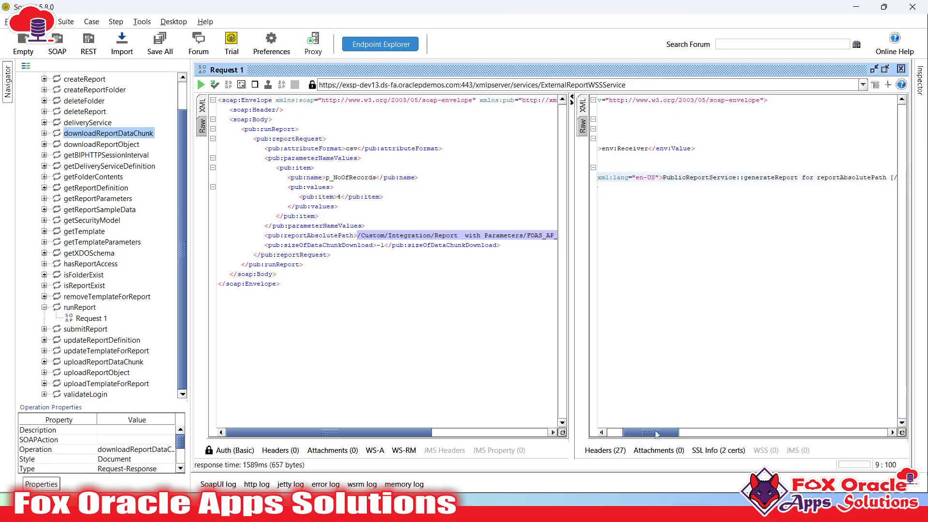
pyautogui.moveTo(660, 432); pyautogui.dragTo(617, 424)
pyautogui.click(718, 254)
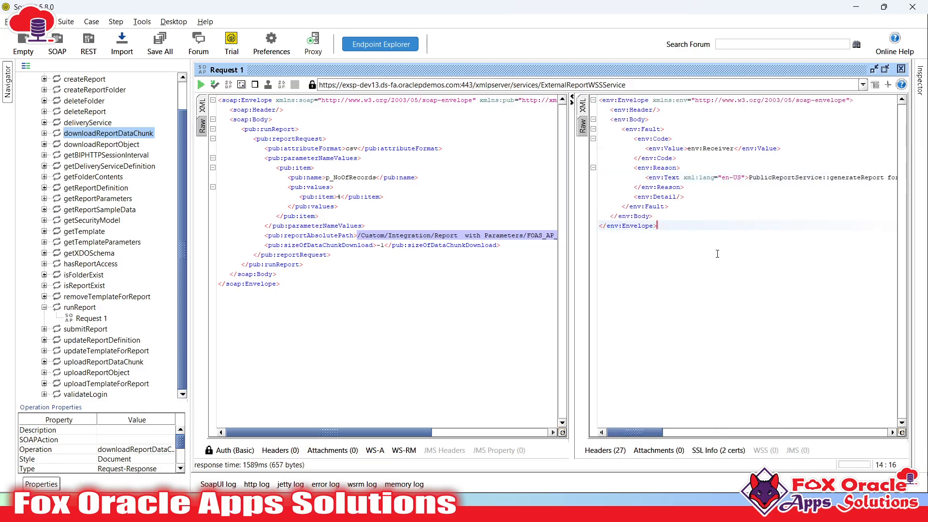
pyautogui.hotkey('ctrl', 'a')
pyautogui.hotkey('ctrl', 'c')
# - Switch to Notepad++ and paste the copied fault envelope a few blank lines below the invoice query in the "new 9" note
pyautogui.press('super')
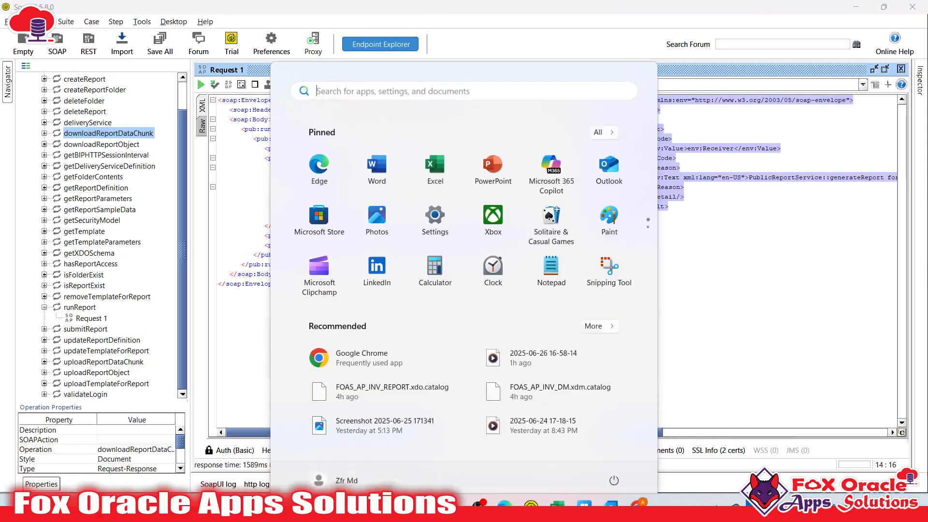
pyautogui.click(400, 507)
pyautogui.click(234, 387)
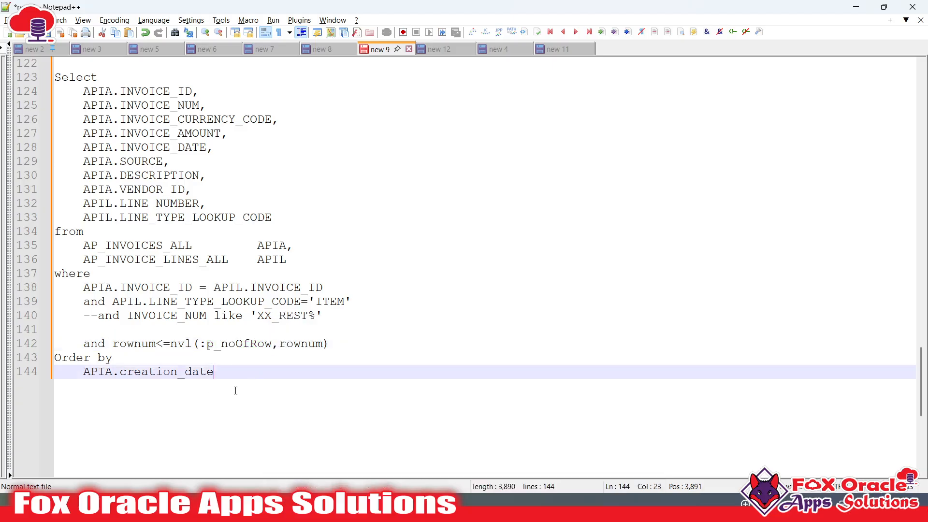
pyautogui.scroll(-3, 343, 329)
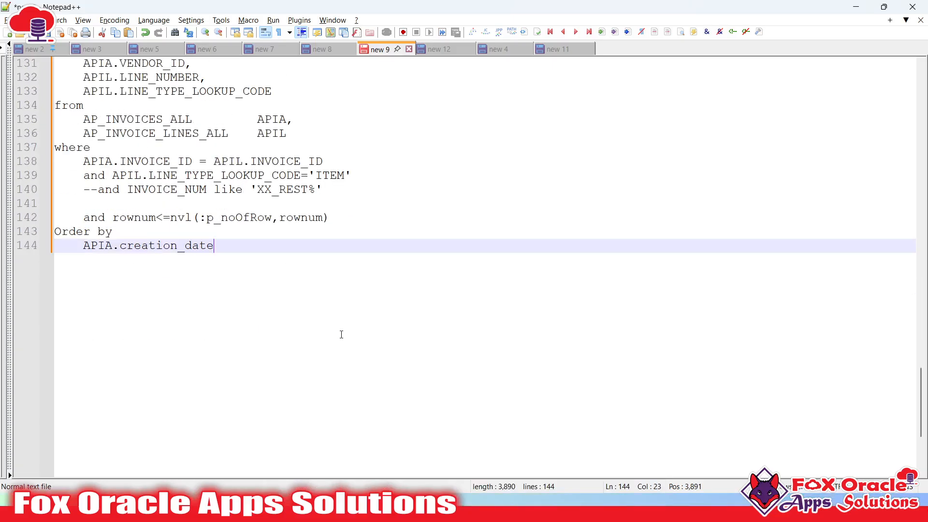
pyautogui.press('Return')
pyautogui.press('Return')
pyautogui.press('Return')
pyautogui.press('Return')
pyautogui.press('Return')
pyautogui.hotkey('ctrl', 'v')
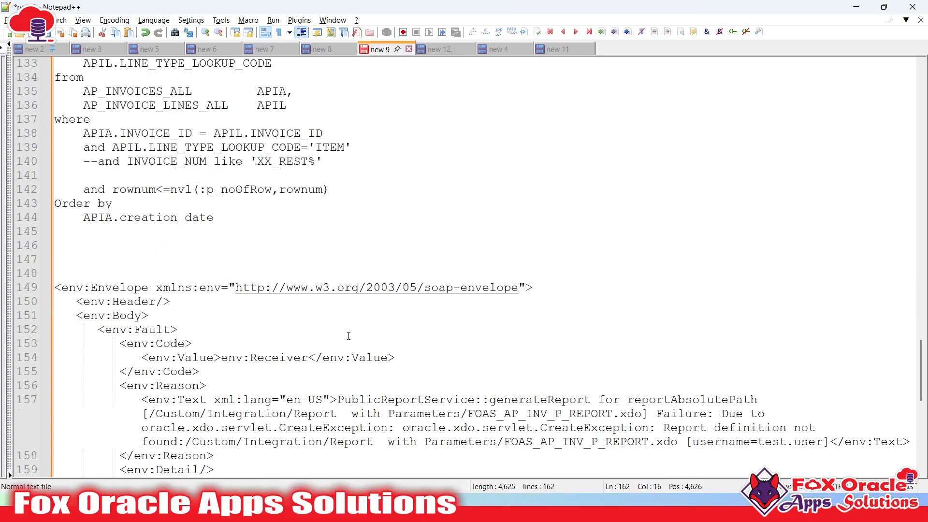
pyautogui.scroll(-4, 358, 329)
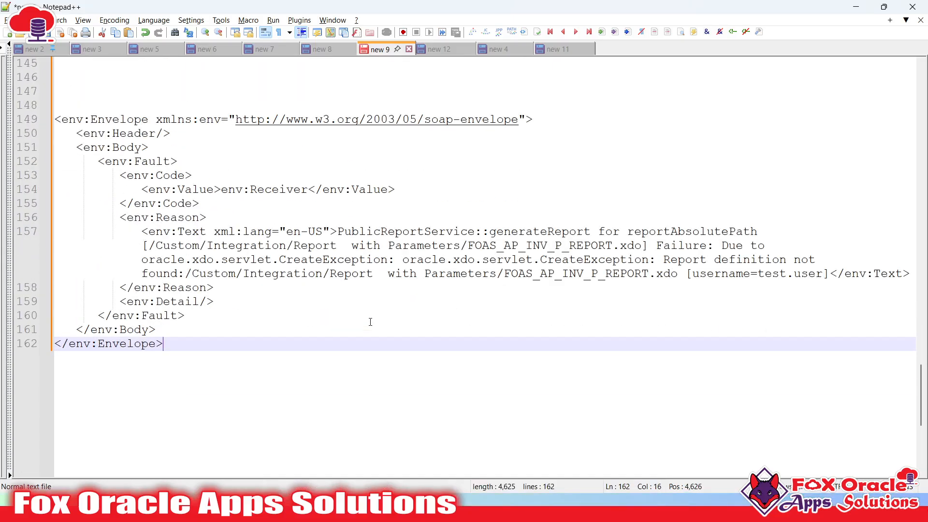
# - Place the fault envelope in a new, separate note and set its syntax language to XML
pyautogui.click(356, 274)
pyautogui.doubleClick(175, 339)
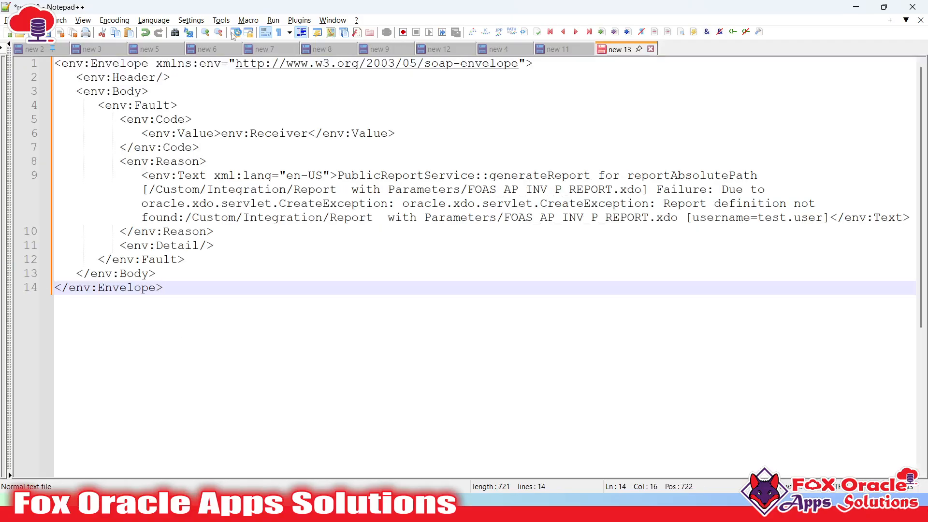
pyautogui.click(154, 19)
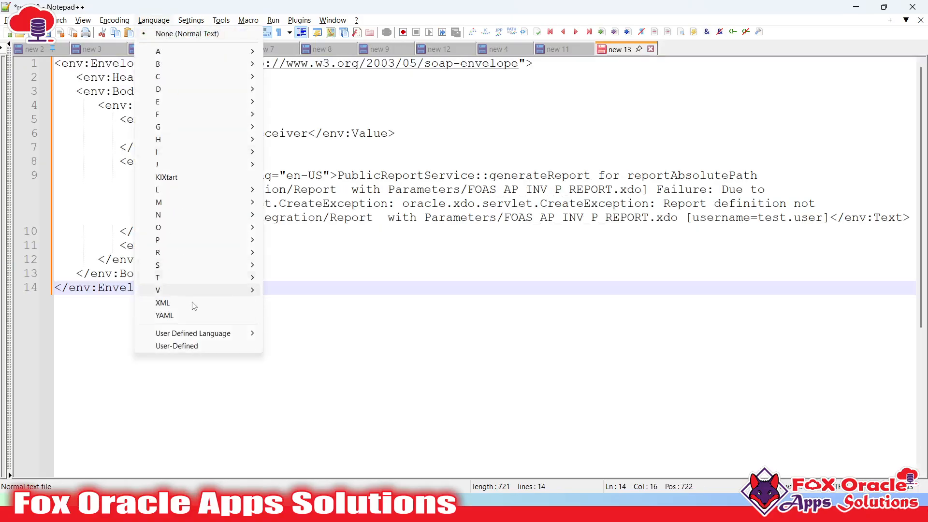
pyautogui.click(163, 303)
# - Examine the fault text from generateReport and reportAbsolutePath through the CreateException message and the report path it names
pyautogui.click(629, 189)
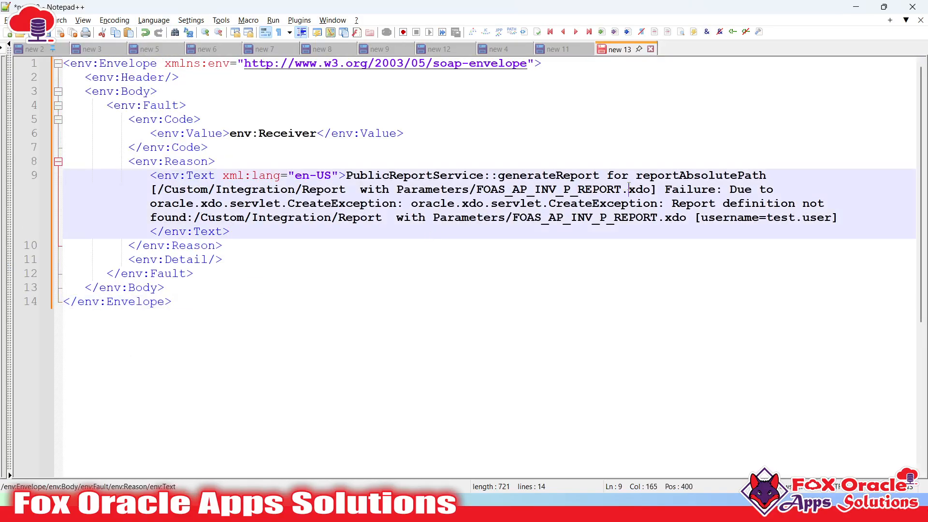
pyautogui.doubleClick(580, 178)
pyautogui.doubleClick(652, 176)
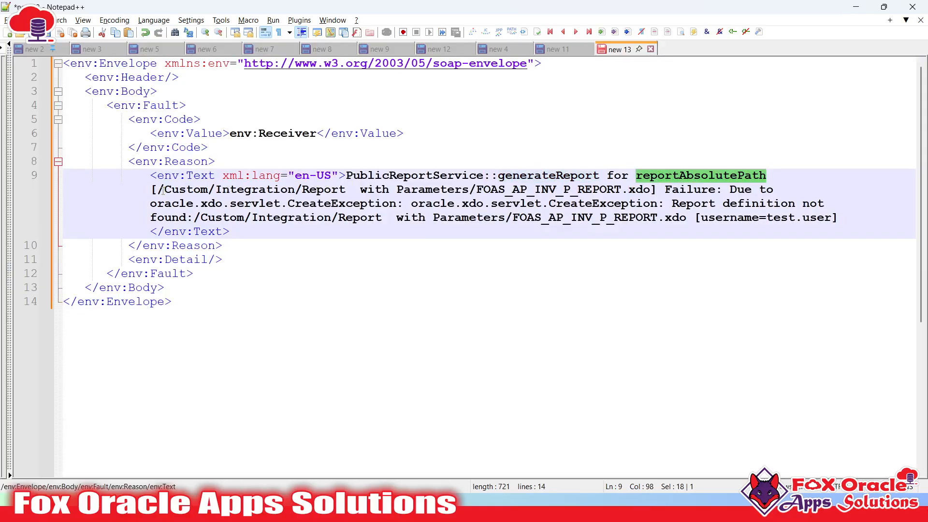
pyautogui.moveTo(159, 189); pyautogui.dragTo(643, 190)
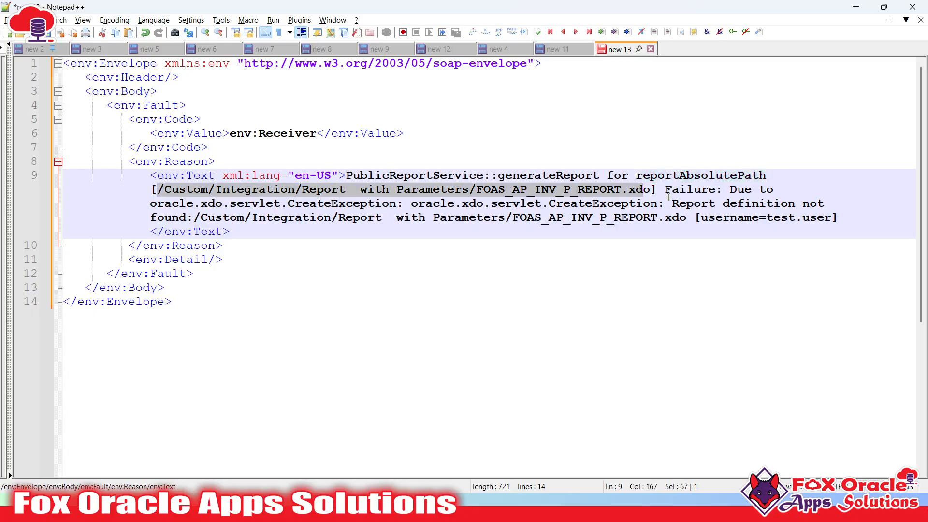
pyautogui.click(759, 191)
pyautogui.click(315, 204)
pyautogui.click(368, 204)
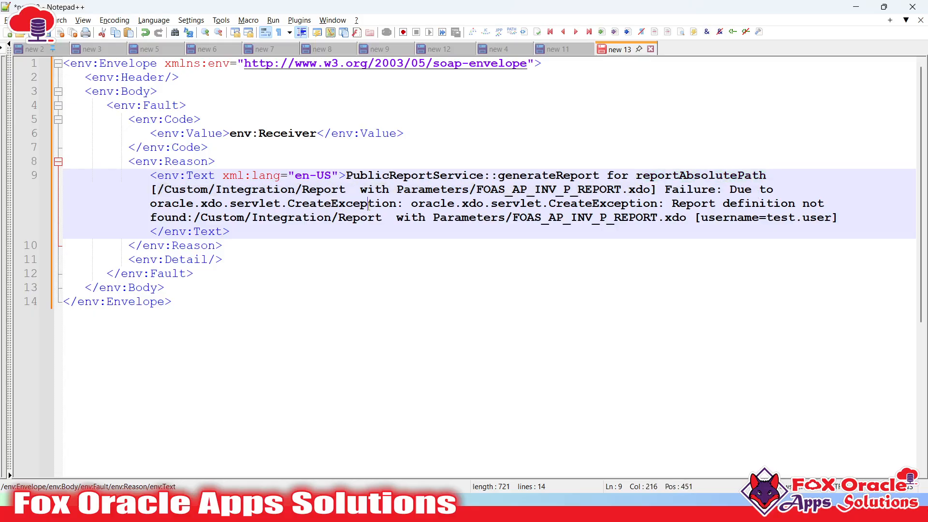
pyautogui.click(610, 204)
pyautogui.click(621, 204)
pyautogui.click(760, 205)
pyautogui.moveTo(669, 203); pyautogui.dragTo(687, 217)
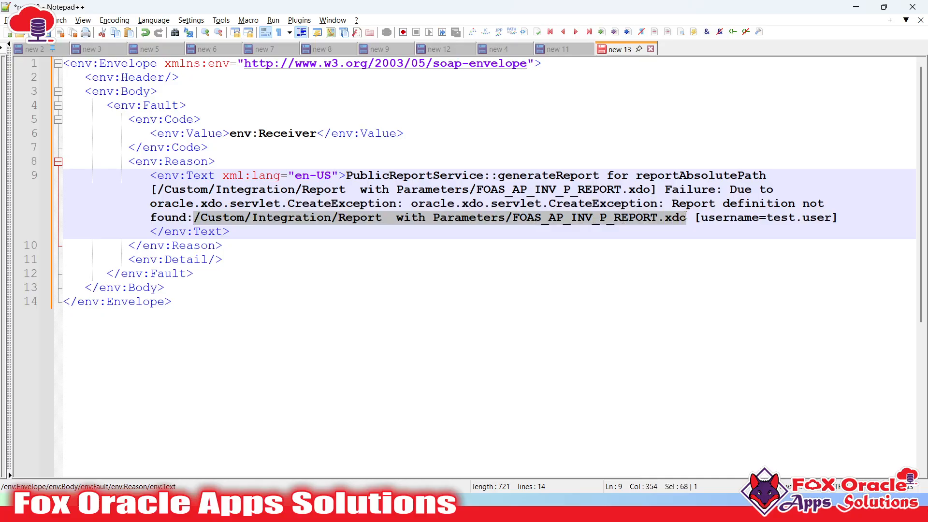
# - Inspect the last report path in the fault text, including the spacing between "Report" and "with Parameters"
pyautogui.click(687, 218)
pyautogui.click(745, 218)
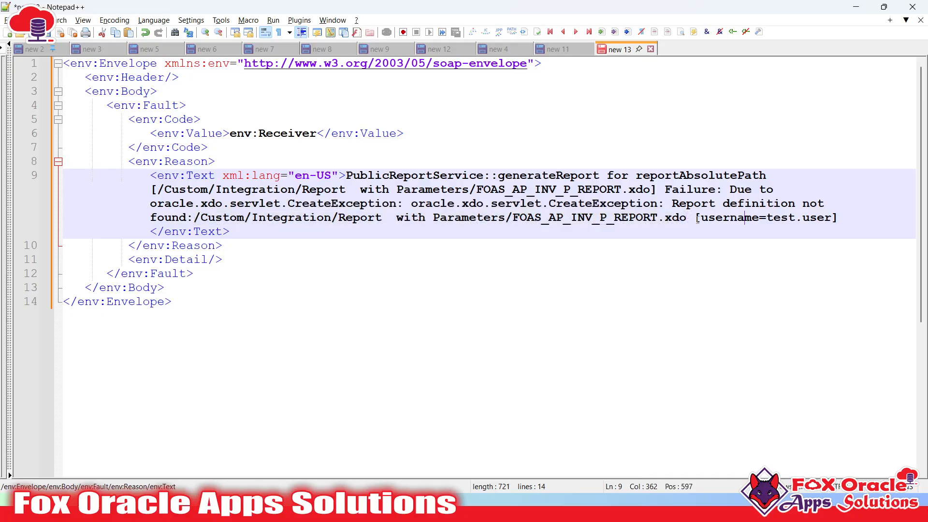
pyautogui.moveTo(687, 217); pyautogui.dragTo(304, 218)
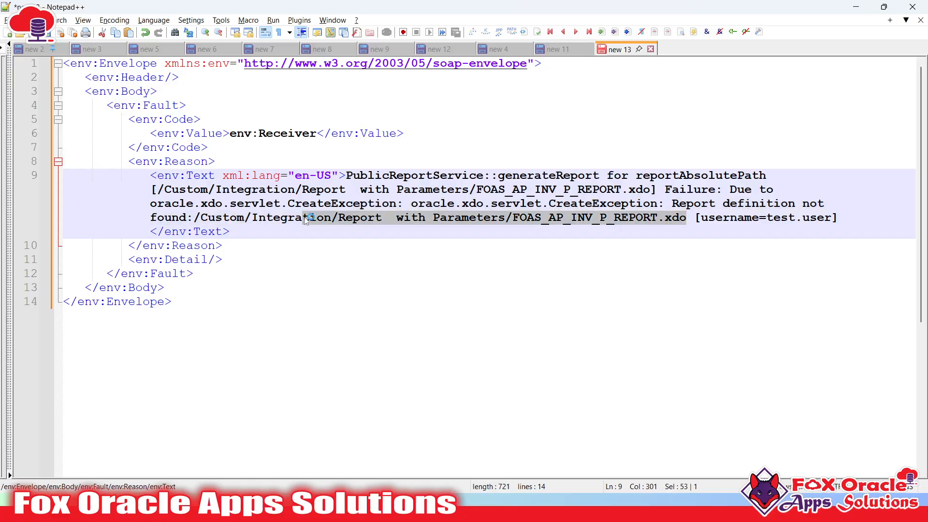
pyautogui.click(370, 217)
pyautogui.moveTo(391, 216); pyautogui.dragTo(397, 218)
pyautogui.click(194, 218)
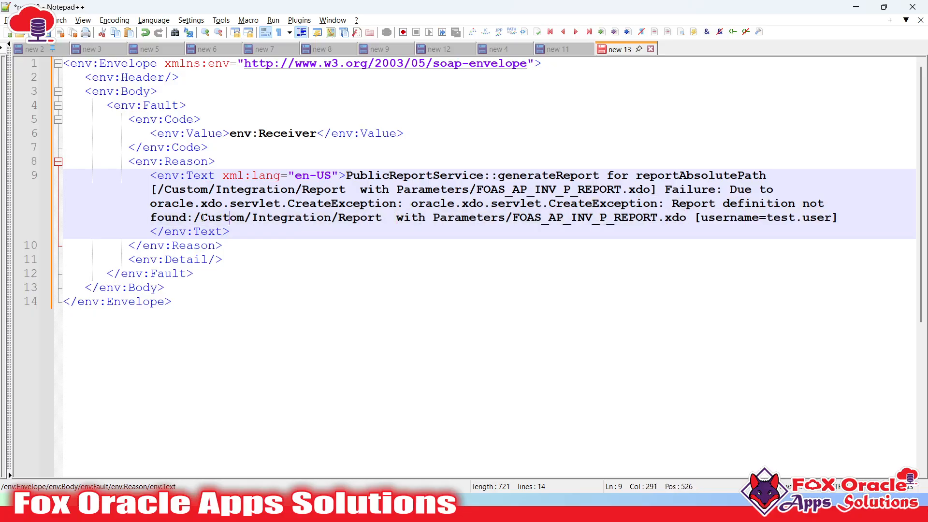
pyautogui.moveTo(194, 217); pyautogui.dragTo(690, 213)
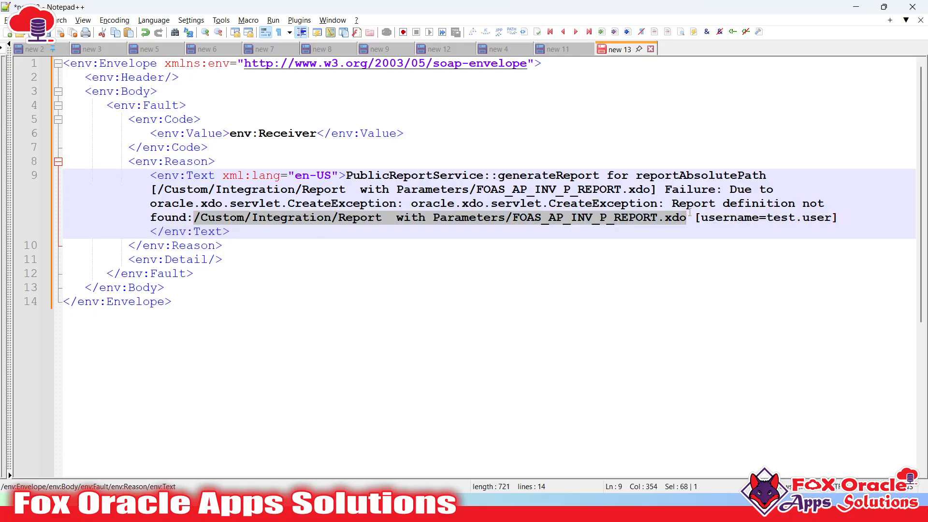
pyautogui.click(687, 217)
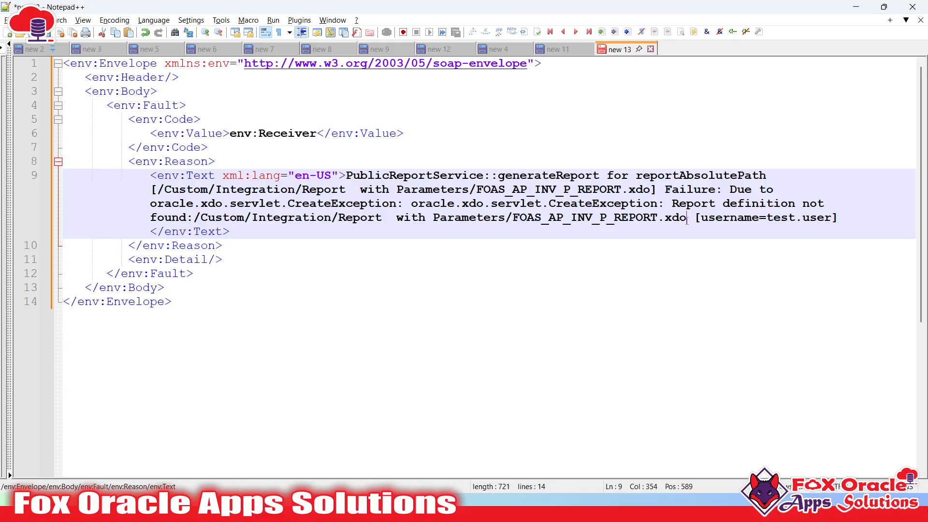
pyautogui.moveTo(687, 218); pyautogui.dragTo(194, 218)
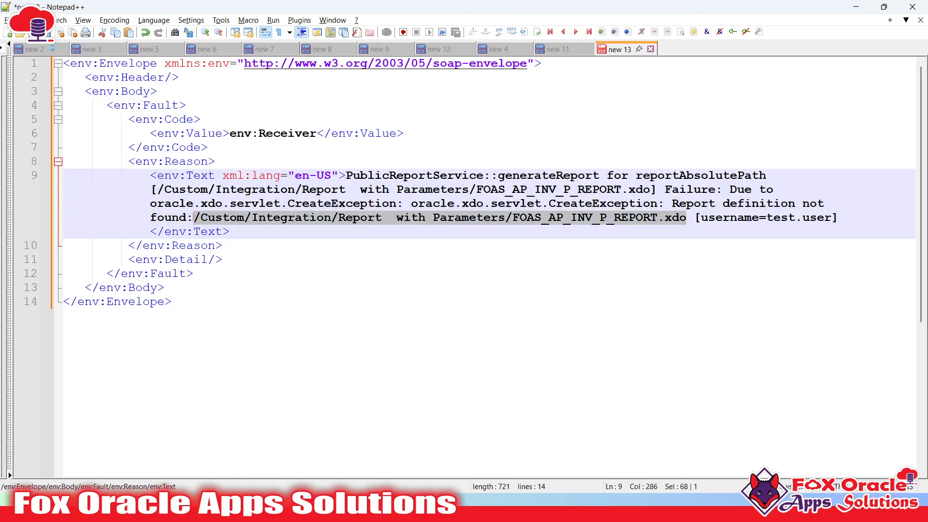
# - Try prefixing the last report path in the fault text with "/Shared", and remove the prefix again
pyautogui.click(195, 218)
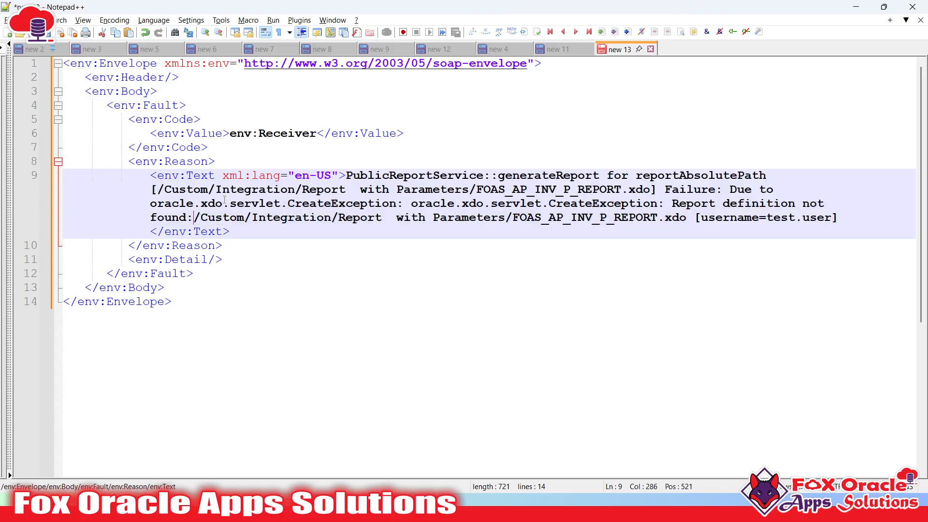
pyautogui.write('/Share')
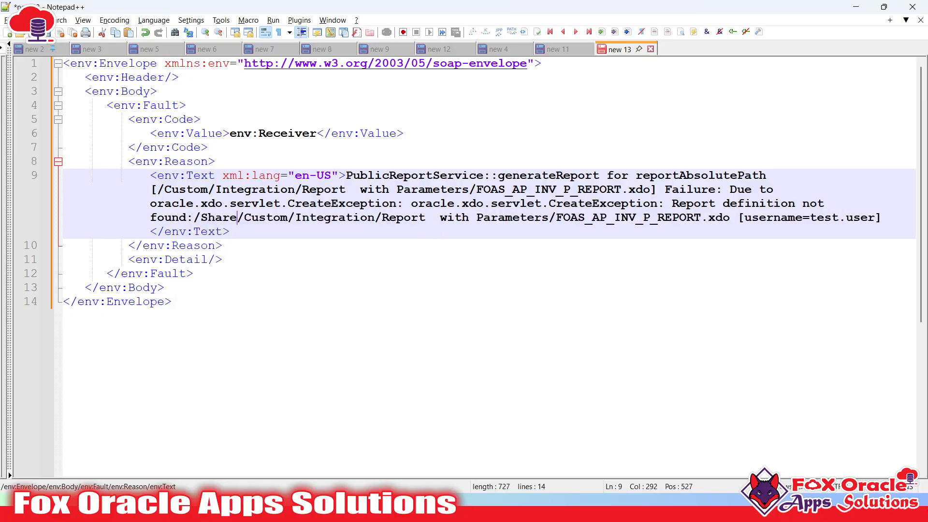
pyautogui.write('d')
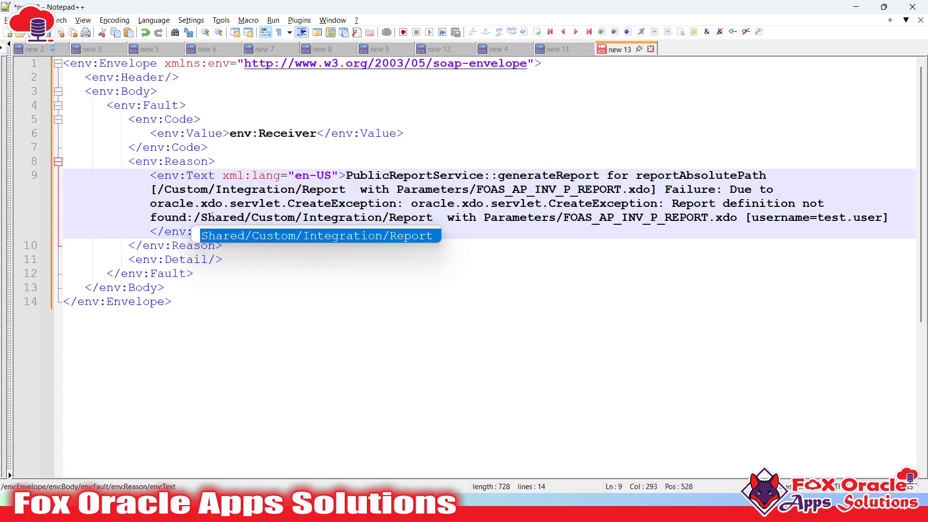
pyautogui.hotkey('ctrl', 'shift', 'Left')
pyautogui.hotkey('ctrl', 'shift', 'Left')
pyautogui.press('BackSpace')
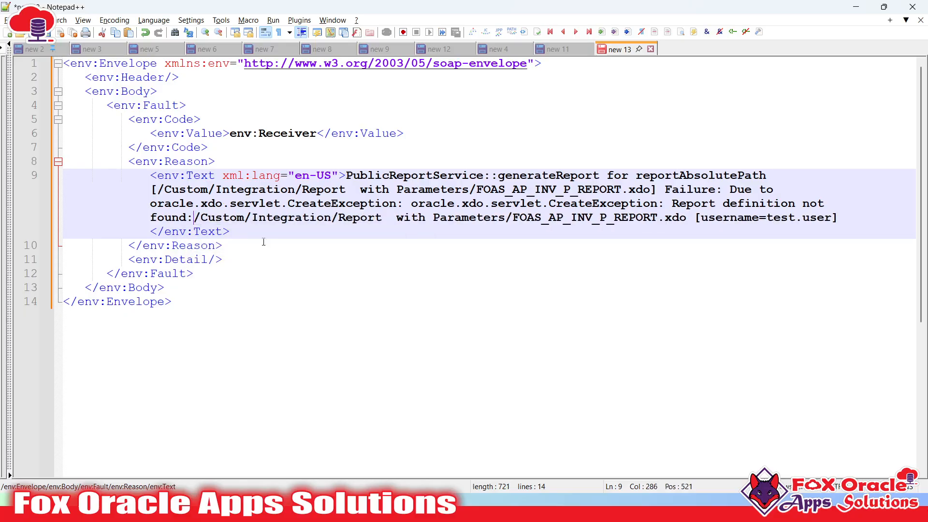
pyautogui.click(296, 291)
pyautogui.click(352, 310)
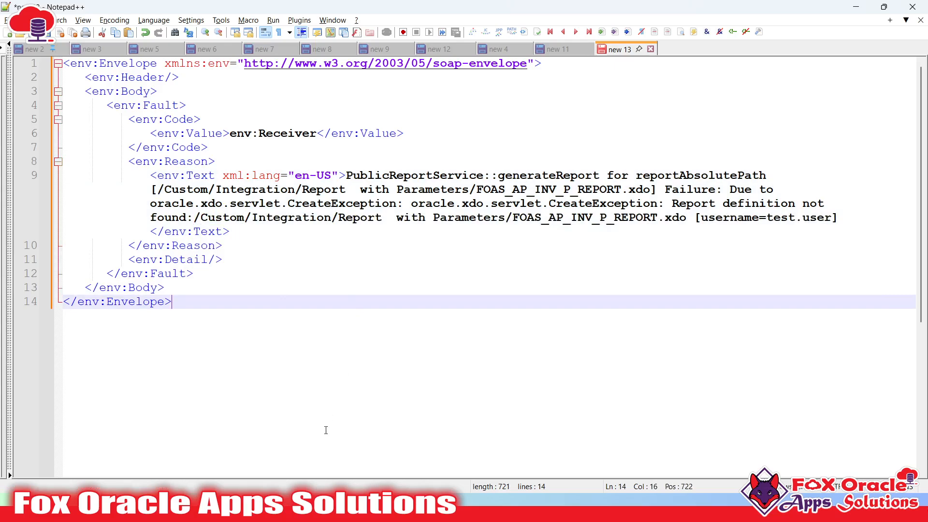
pyautogui.hotkey('alt', 'Tab')
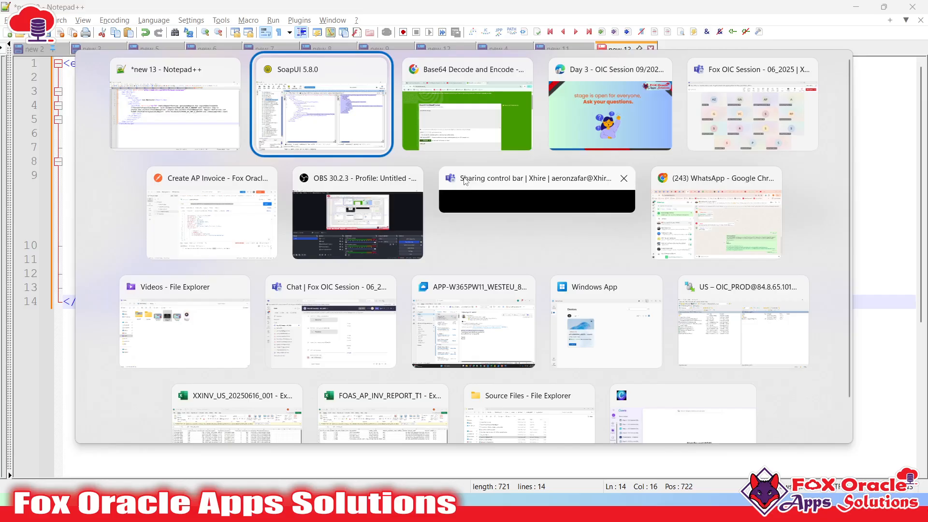
pyautogui.hotkey('alt', 'Tab')
pyautogui.write('<env:Envelope xmlns:env="http://www.w3.org/2003/05/soap-envelope">    <env:Header/>    <env:Body>       <env:Fault>          <env:Code>             <env:Value>env:Receiver</env:Value>          </env:Code>          <env:Reason>             <env:Text xml:lang="en-US">PublicReportService::generateReport for reportAbsolutePath [/Custom/Integration/Report  with Parameters/FOAS_AP_INV_P_REPORT.xdo] Failure: Due to oracle.xdo.servlet.CreateException: oracle.xdo.servlet.CreateException: Report definition not found:/Custom/Integration/Report  with Parameters/FOAS_AP_INV_P_REPORT.xdo [username=test.user]</env:Text>          </env:Reason>          <env:Detail/>       </env:Fault>    </env:Body> </env:Envelope>')
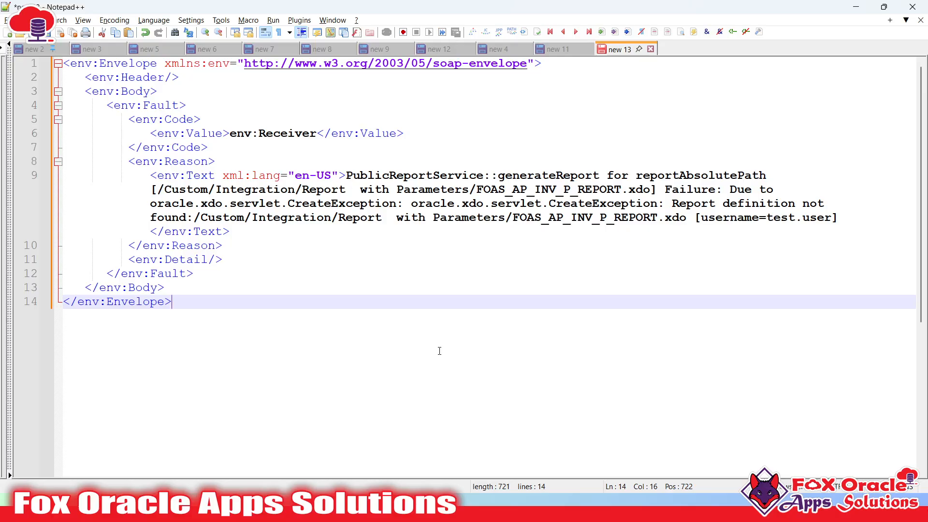
# - Switch to SoapUI and examine the runReport request, including its reportAbsolutePath value
pyautogui.press('super')
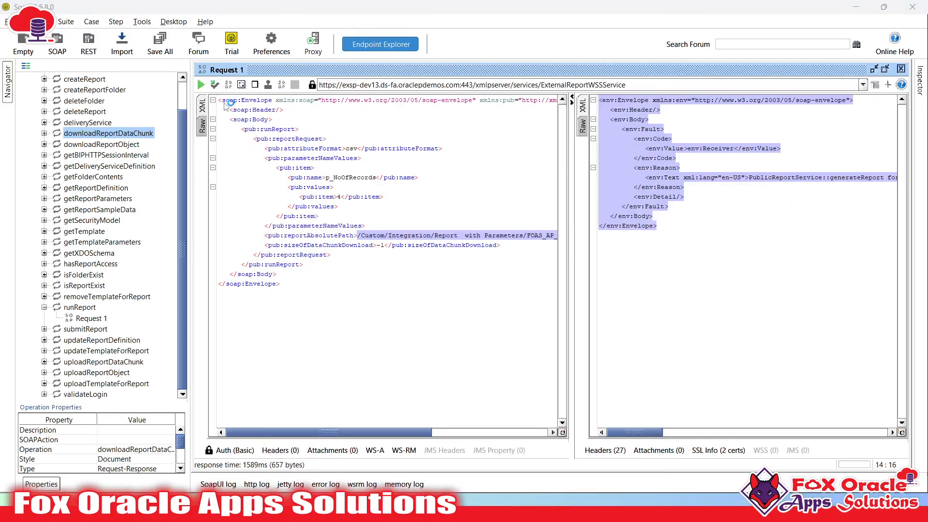
pyautogui.moveTo(396, 290); pyautogui.dragTo(220, 99)
pyautogui.click(296, 189)
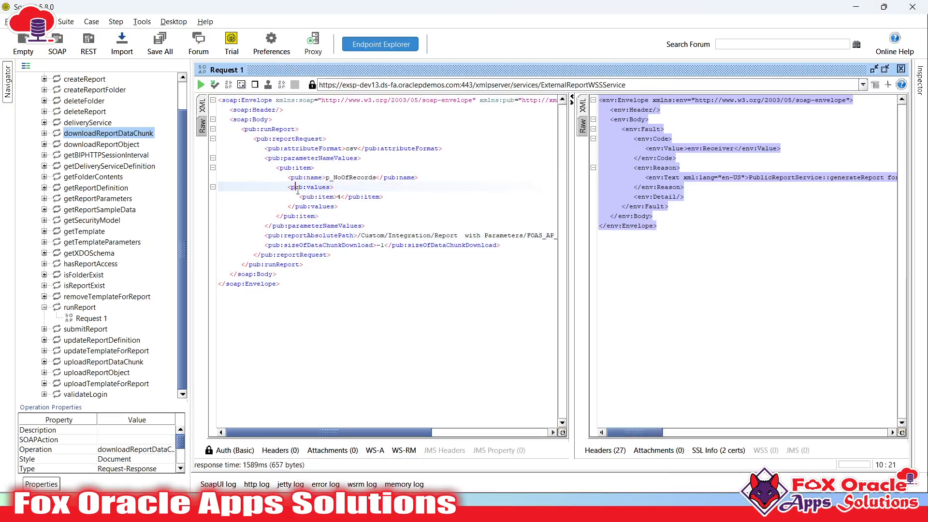
pyautogui.moveTo(360, 235); pyautogui.dragTo(541, 234)
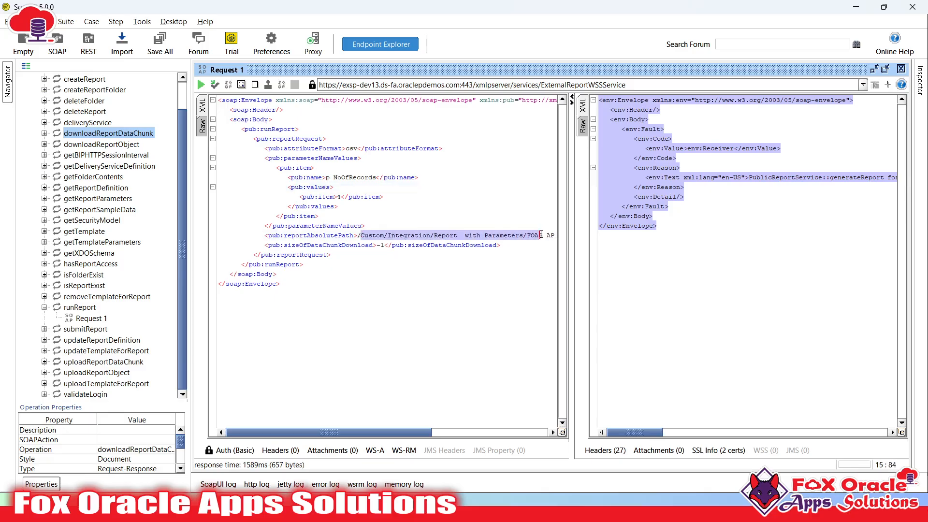
# - Examine the runReport request body, including its parameter values, and the fault text in the response
pyautogui.click(363, 255)
pyautogui.click(301, 138)
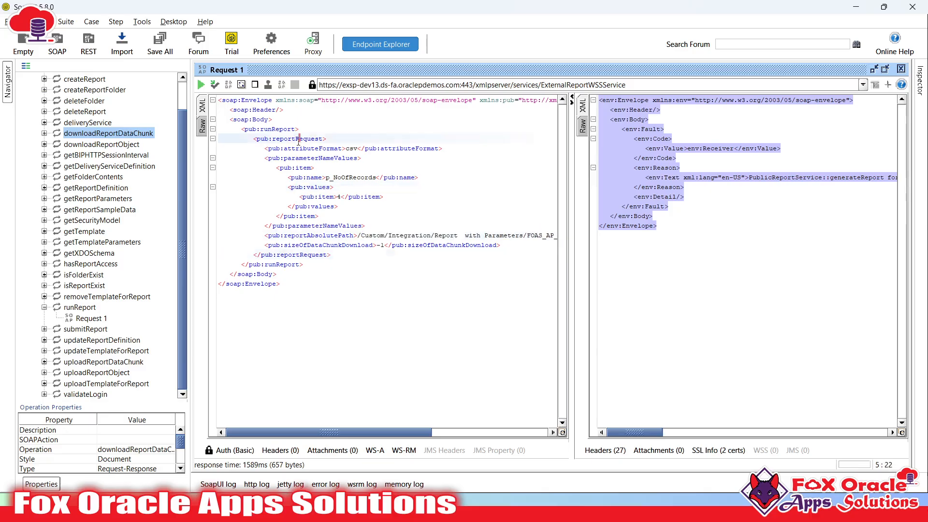
pyautogui.moveTo(302, 157); pyautogui.dragTo(370, 295)
pyautogui.click(387, 282)
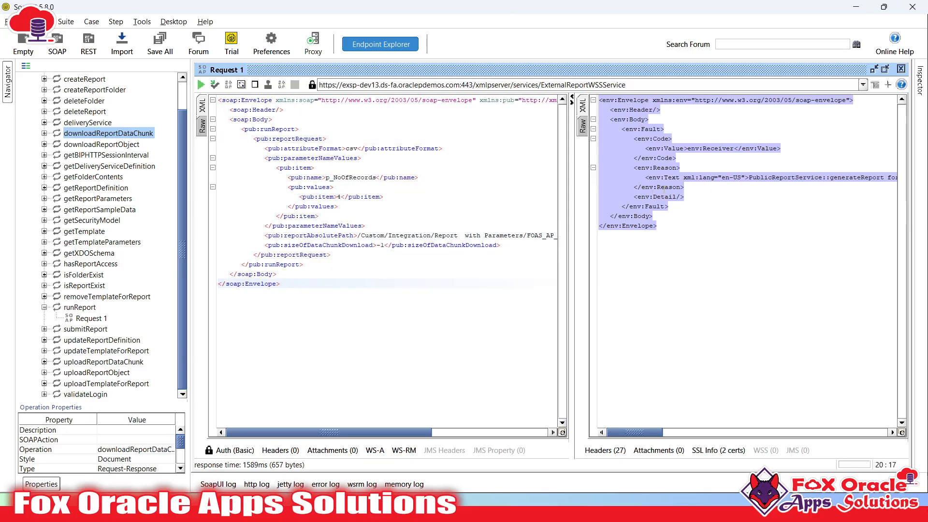
pyautogui.click(699, 178)
pyautogui.click(749, 177)
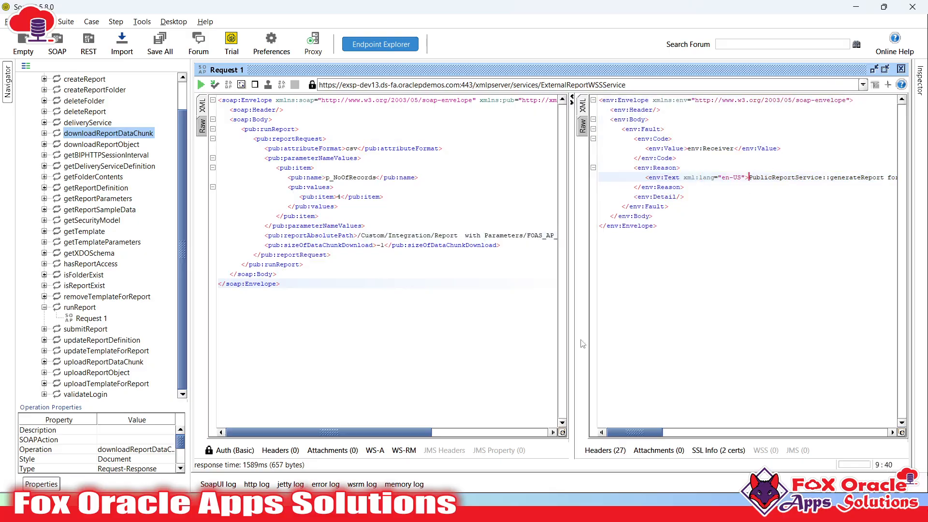
# - Switch to the Base64 Decode and Encode page in Chrome and review the decoded output and its encoded source
pyautogui.click(467, 500)
pyautogui.moveTo(399, 502)
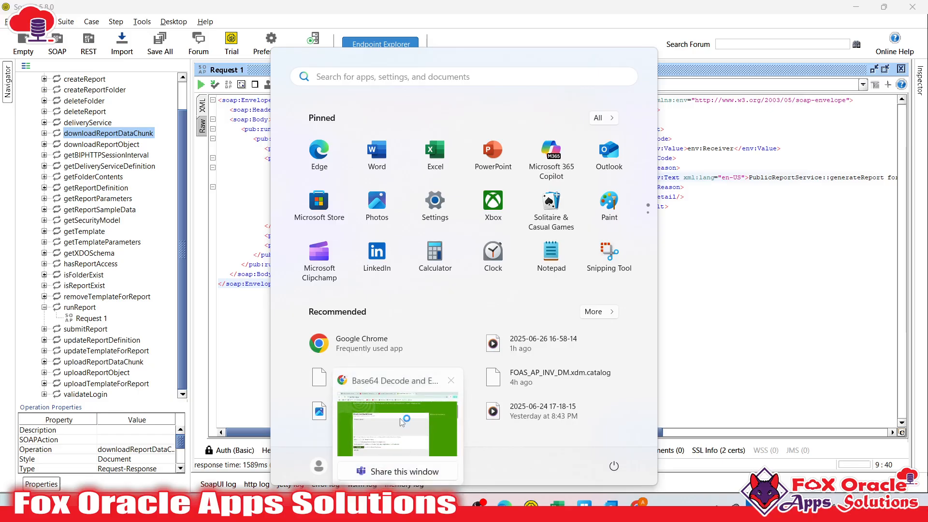
pyautogui.click(404, 420)
pyautogui.scroll(-3, 133, 223)
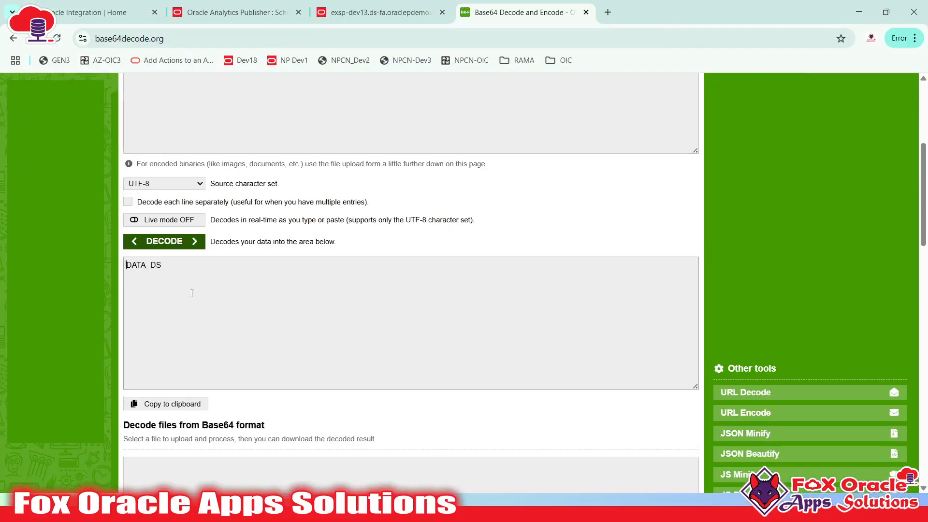
pyautogui.hotkey('ctrl', 'a')
pyautogui.click(225, 320)
pyautogui.scroll(5, 353, 300)
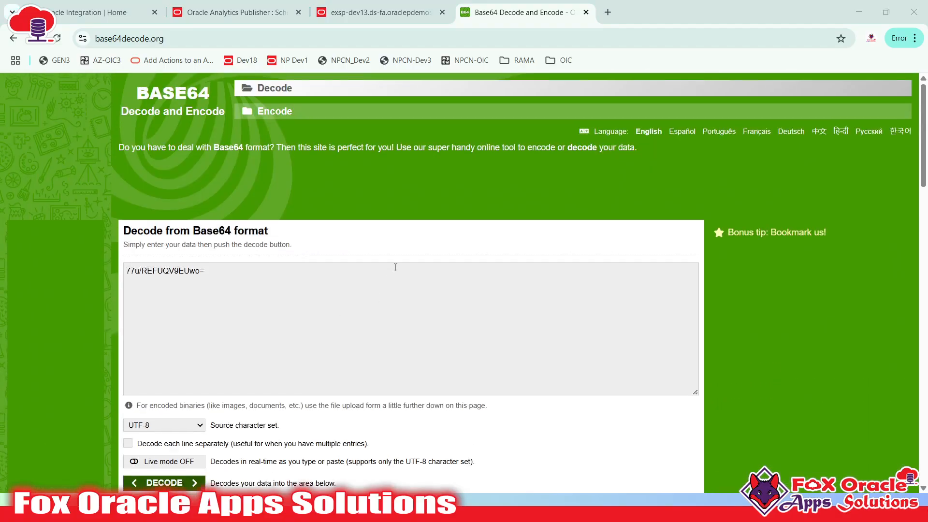
pyautogui.hotkey('alt', 'Tab')
pyautogui.hotkey('alt', 'Tab')
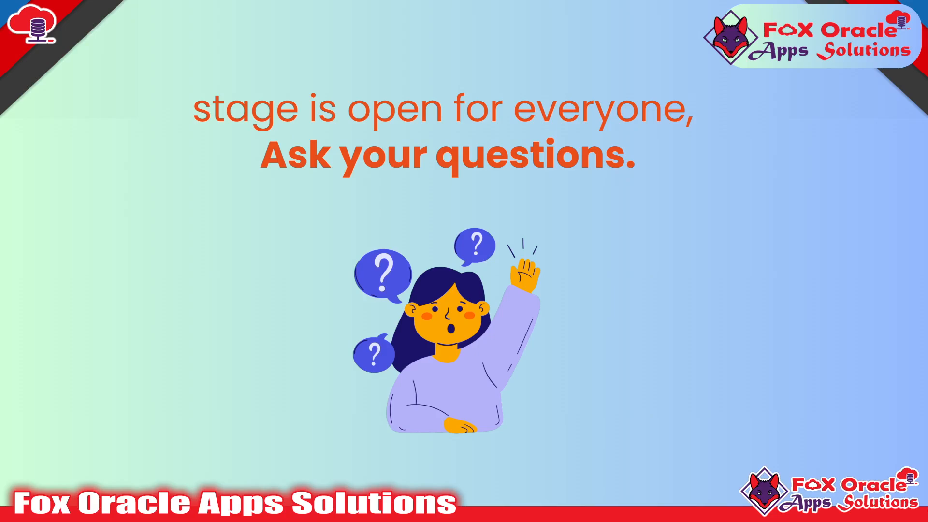
pyautogui.hotkey('alt', 'Tab')
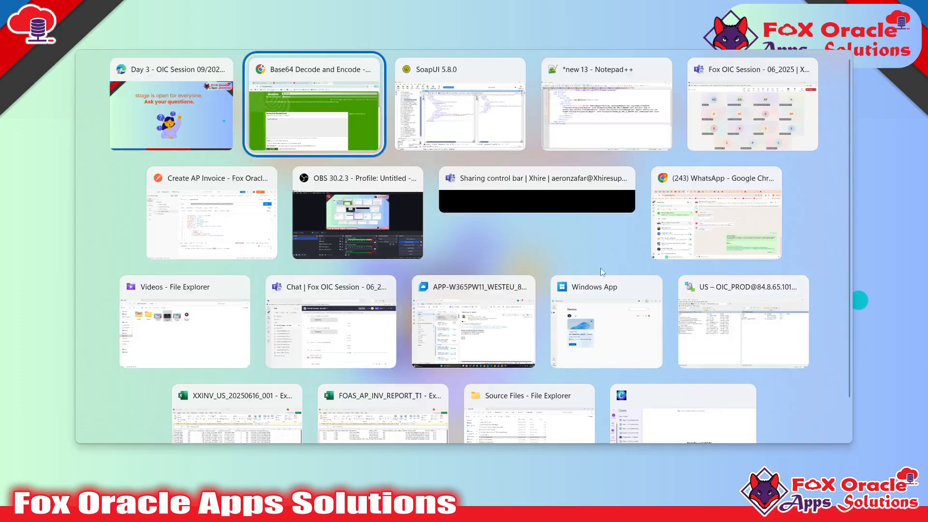
pyautogui.hotkey('alt', 'Tab')
pyautogui.hotkey('alt', 'Tab')
pyautogui.hotkey('alt', 'Tab')
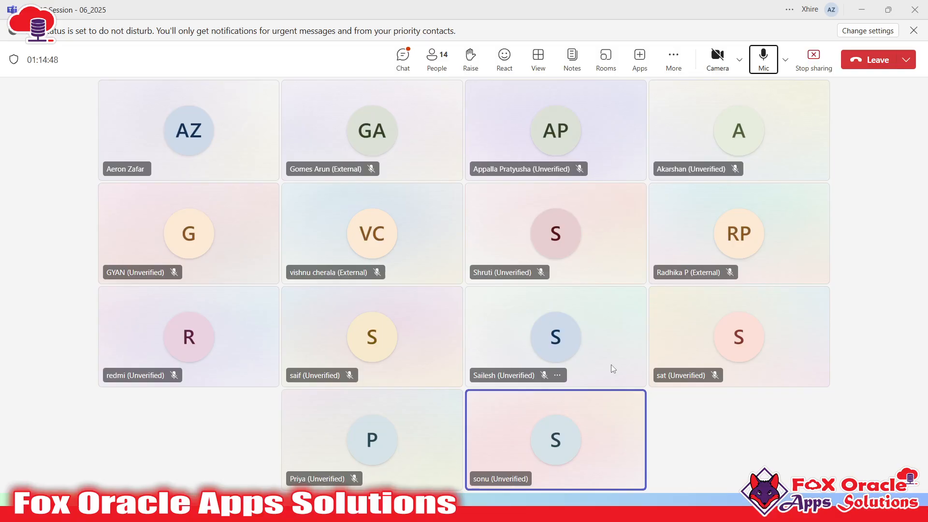
pyautogui.hotkey('alt', 'Tab')
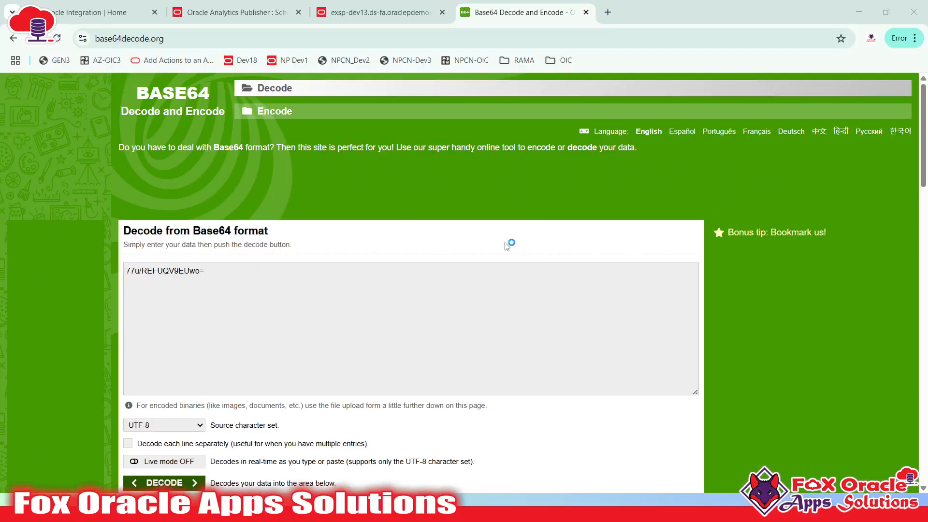
pyautogui.hotkey('alt', 'Tab')
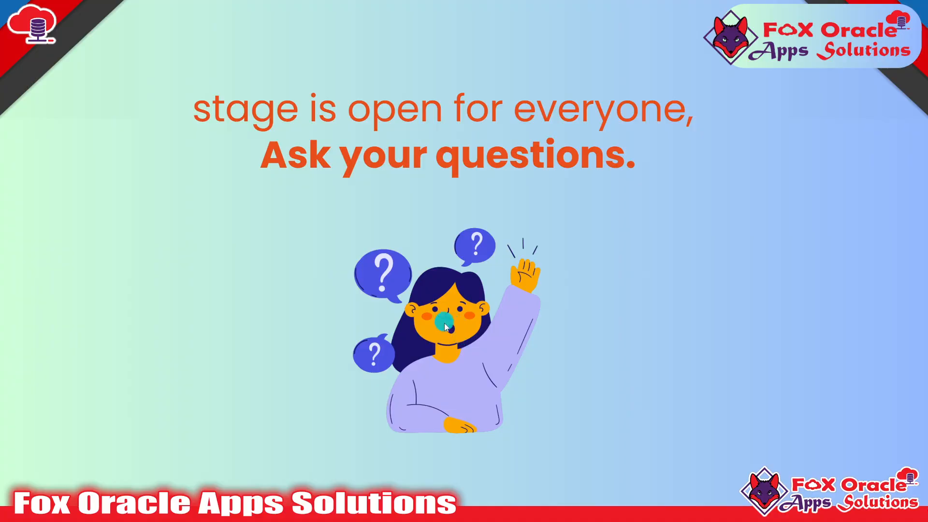
# - Switch to SoapUI and examine the full runReport request envelope
pyautogui.hotkey('alt', 'Tab')
pyautogui.hotkey('alt', 'Tab')
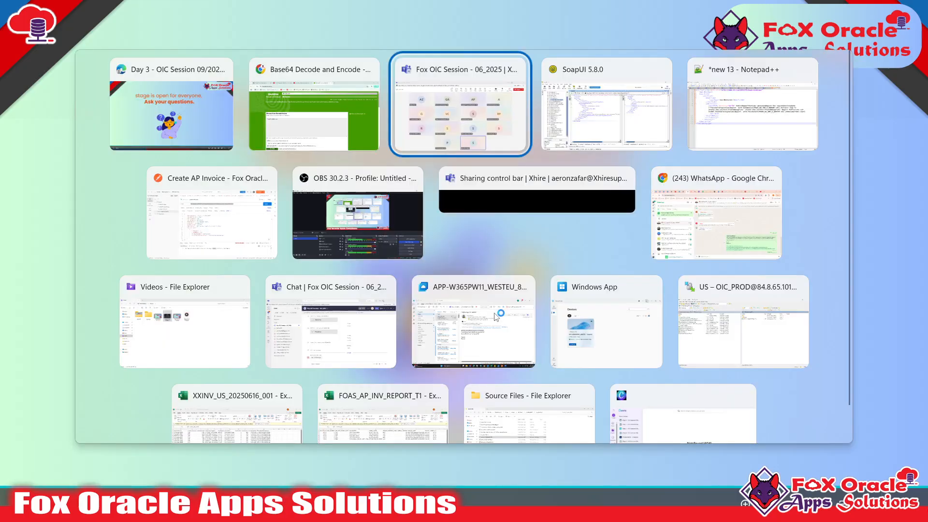
pyautogui.hotkey('alt', 'Tab')
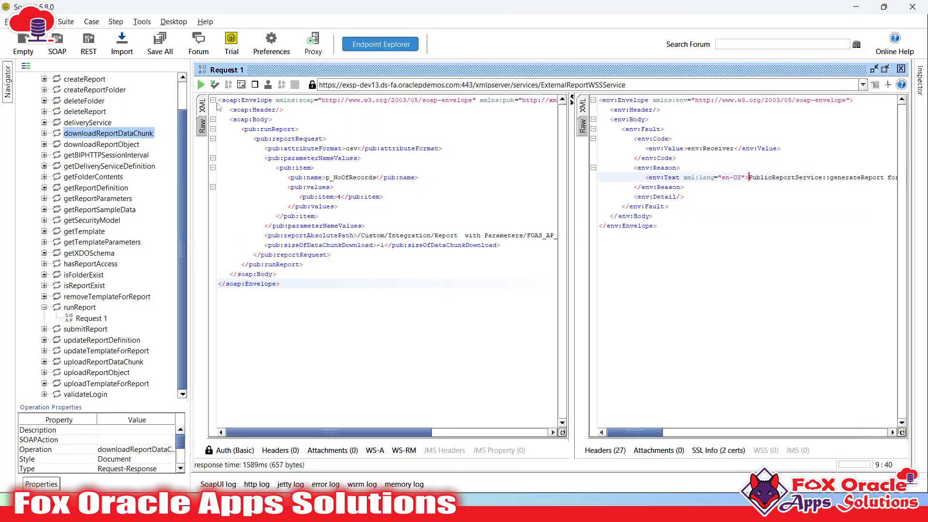
pyautogui.moveTo(219, 100); pyautogui.dragTo(309, 319)
pyautogui.click(324, 319)
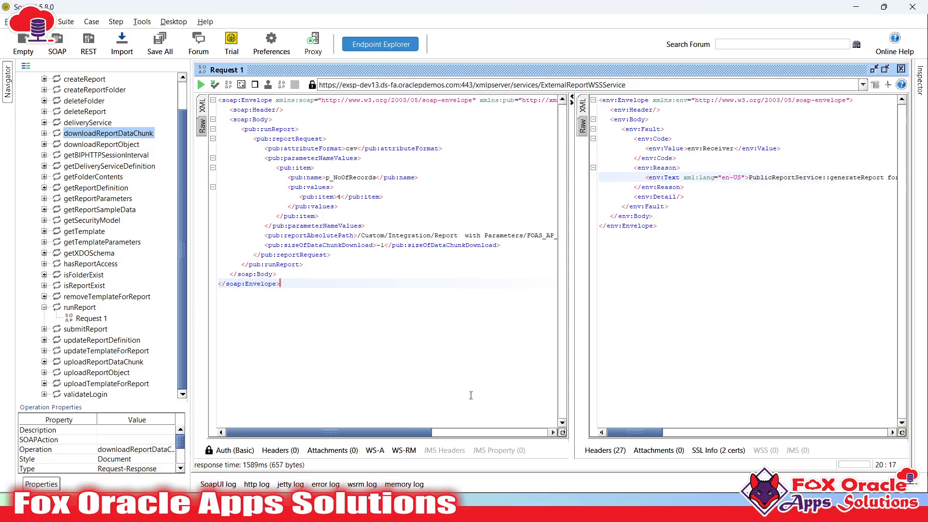
pyautogui.hotkey('alt', 'Tab')
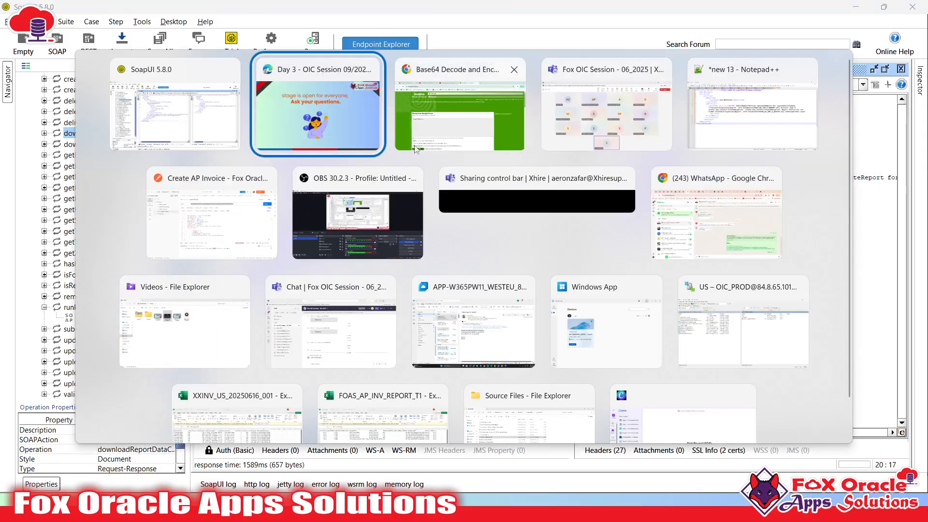
pyautogui.click(602, 126)
pyautogui.hotkey('alt', 'Tab')
pyautogui.hotkey('alt', 'Tab')
pyautogui.hotkey('alt', 'Tab')
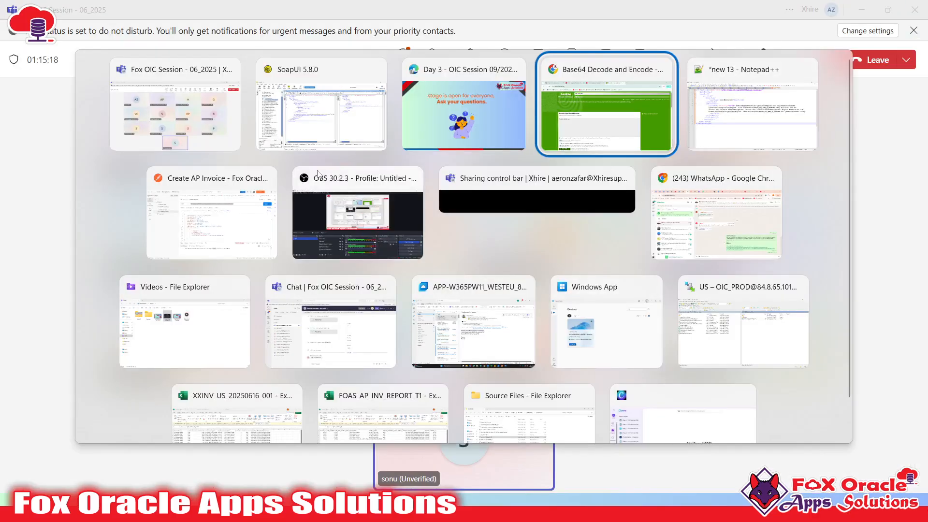
# - Switch to SoapUI and widen the request editor to show the complete report path in reportAbsolutePath
pyautogui.click(321, 111)
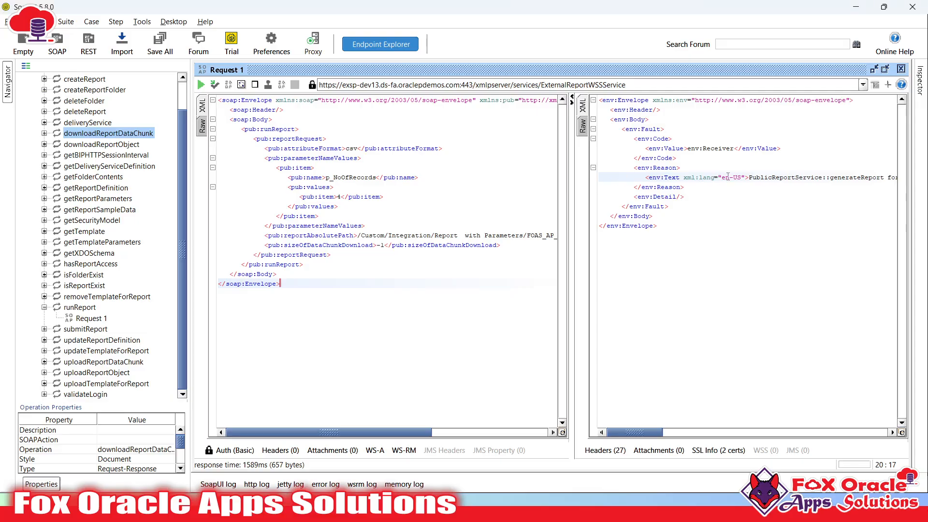
pyautogui.click(358, 255)
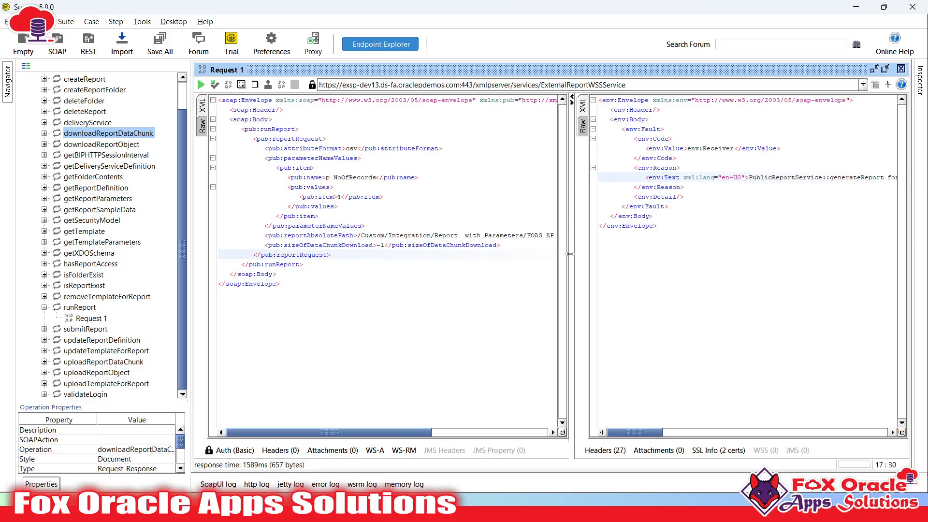
pyautogui.moveTo(571, 255); pyautogui.dragTo(666, 255)
pyautogui.click(350, 246)
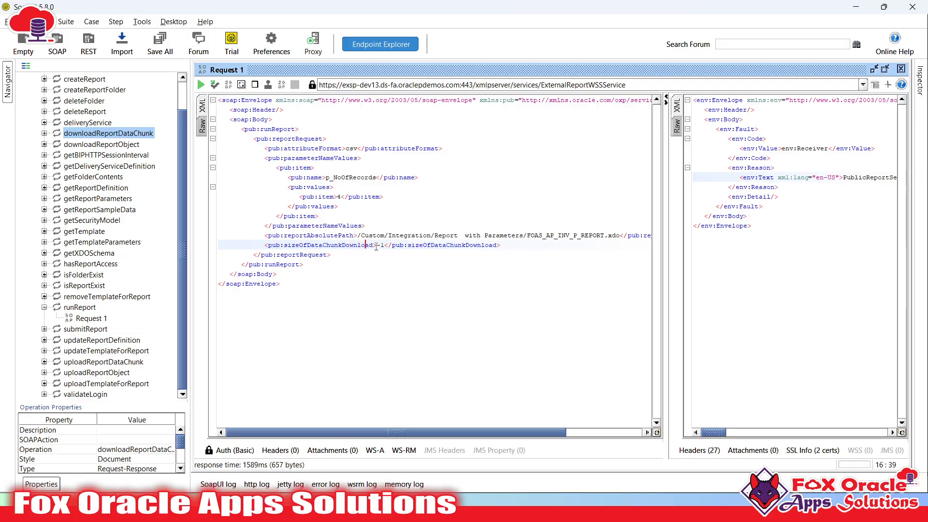
# - Inspect the sizeOfDataChunkDownload element and its value in the runReport request, along with the reportAbsolutePath line
pyautogui.moveTo(376, 245); pyautogui.dragTo(385, 245)
pyautogui.click(381, 245)
pyautogui.press('BackSpace')
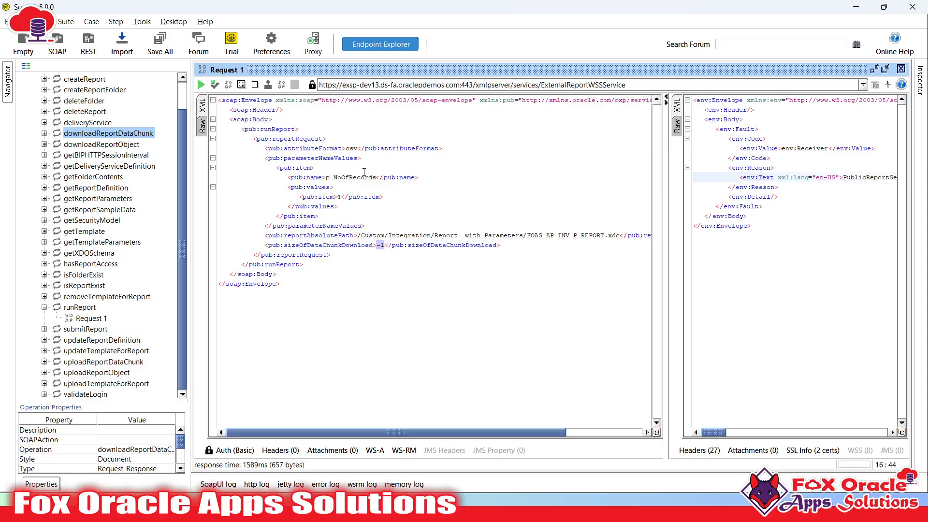
pyautogui.click(349, 245)
pyautogui.doubleClick(349, 245)
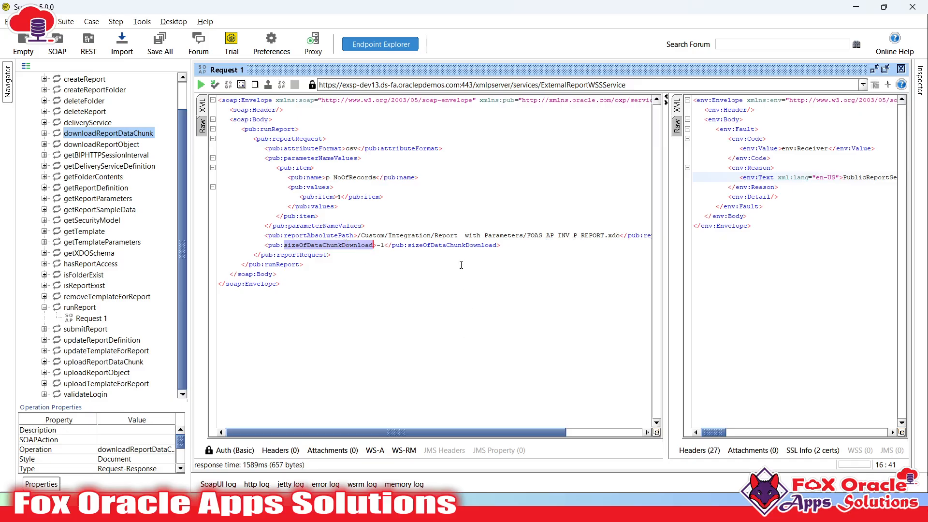
pyautogui.click(451, 236)
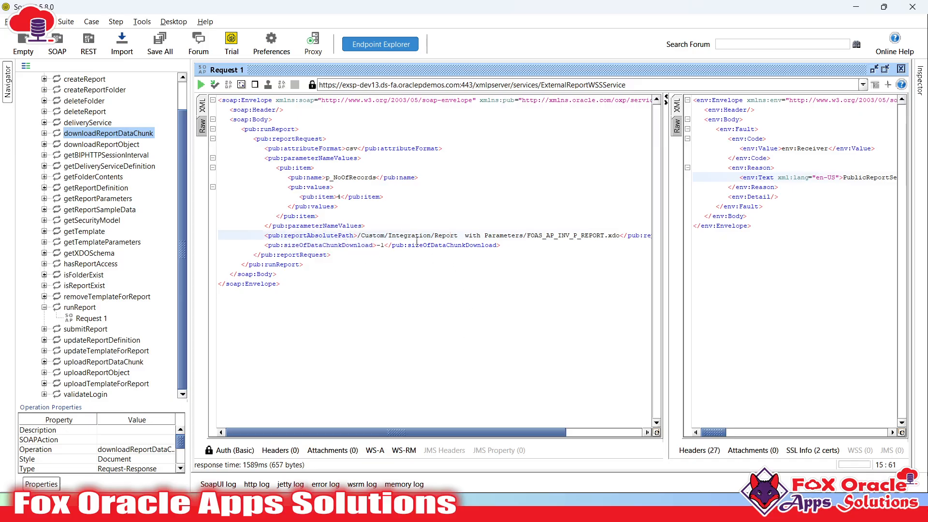
pyautogui.click(386, 245)
pyautogui.hotkey('alt', 'Tab')
pyautogui.hotkey('alt', 'Tab')
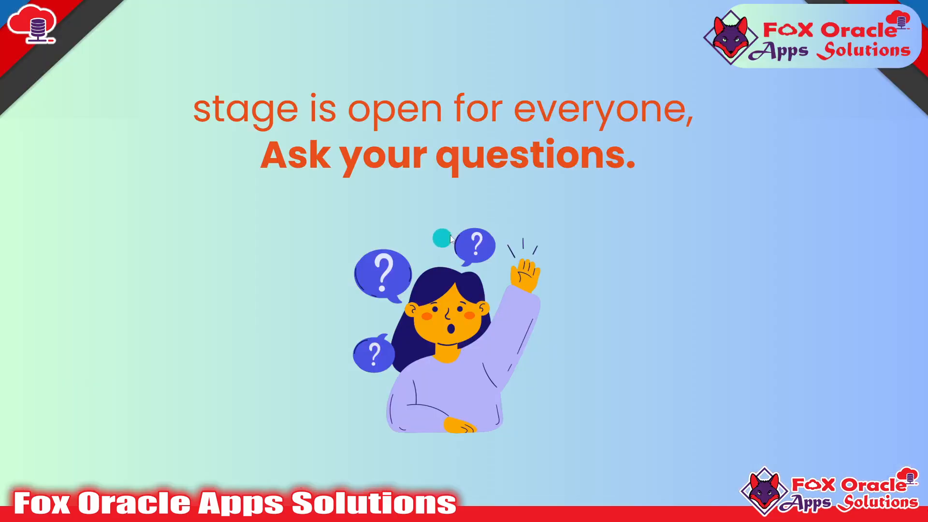
pyautogui.hotkey('alt', 'Tab')
pyautogui.click(187, 117)
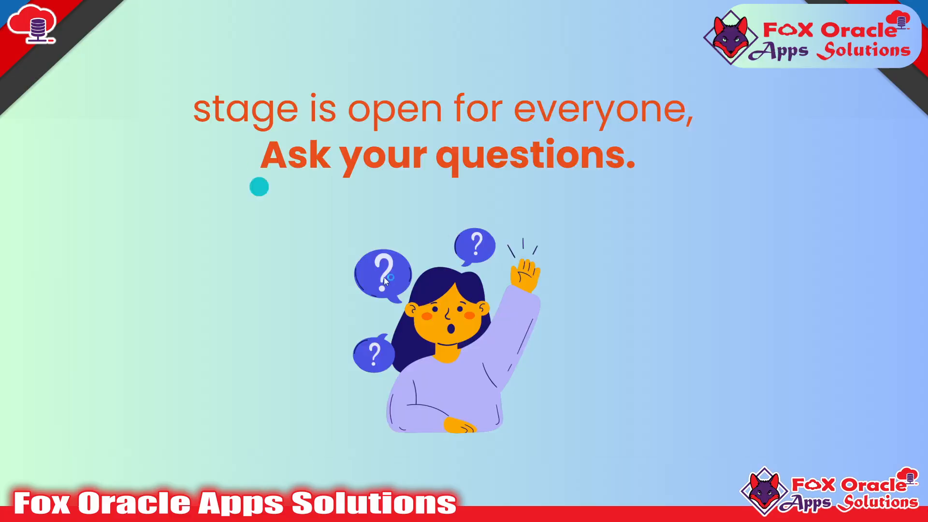
pyautogui.click(385, 279)
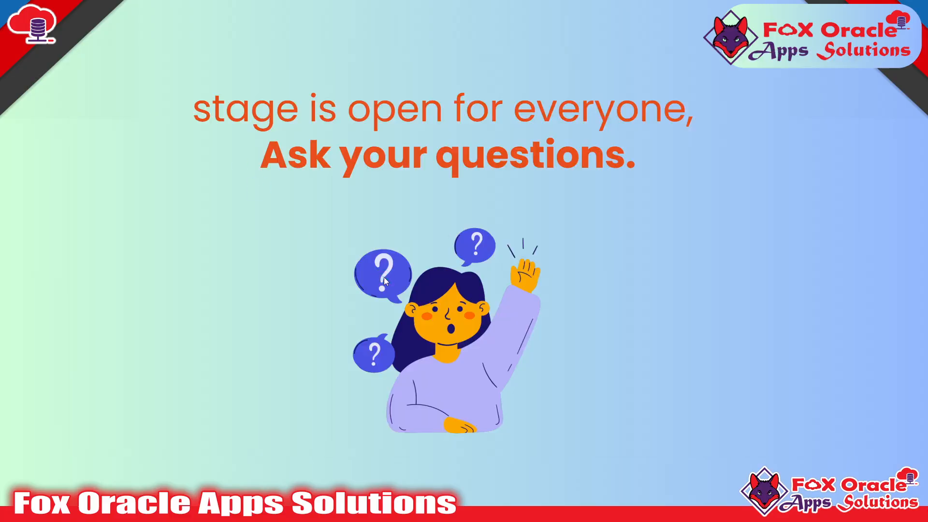